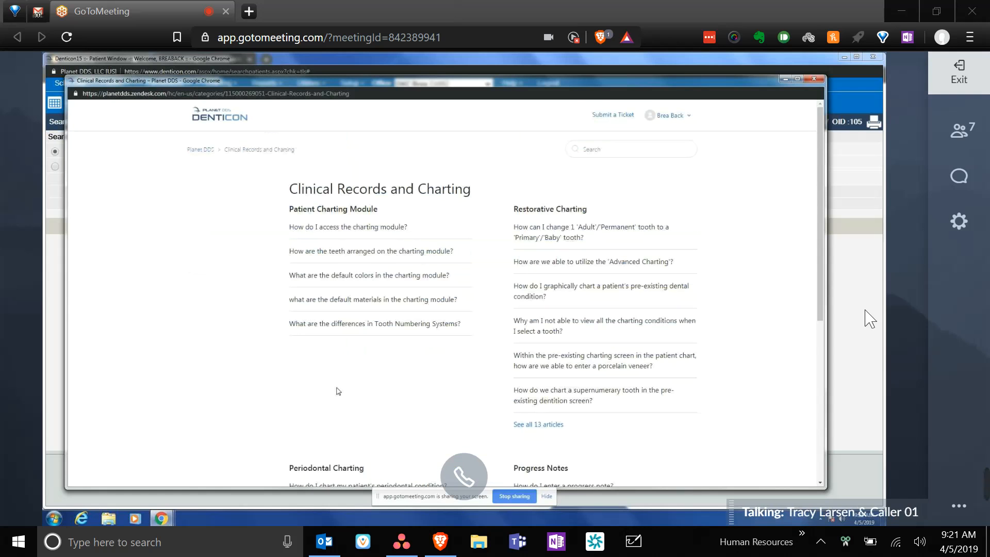
# - Scroll the Restorative Charting help and open the article on changing a permanent tooth to primary
pyautogui.scroll(-1, 338, 391)
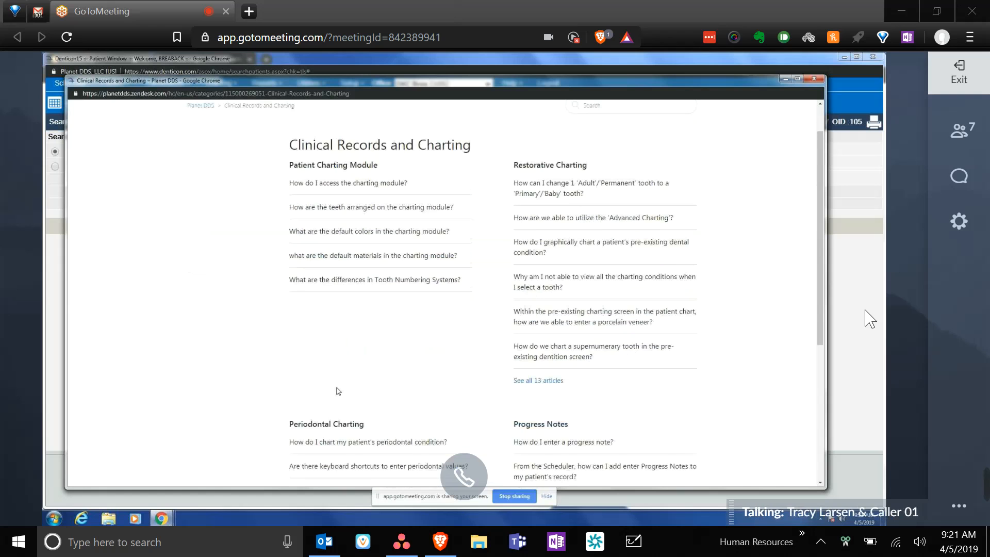
pyautogui.scroll(1, 338, 391)
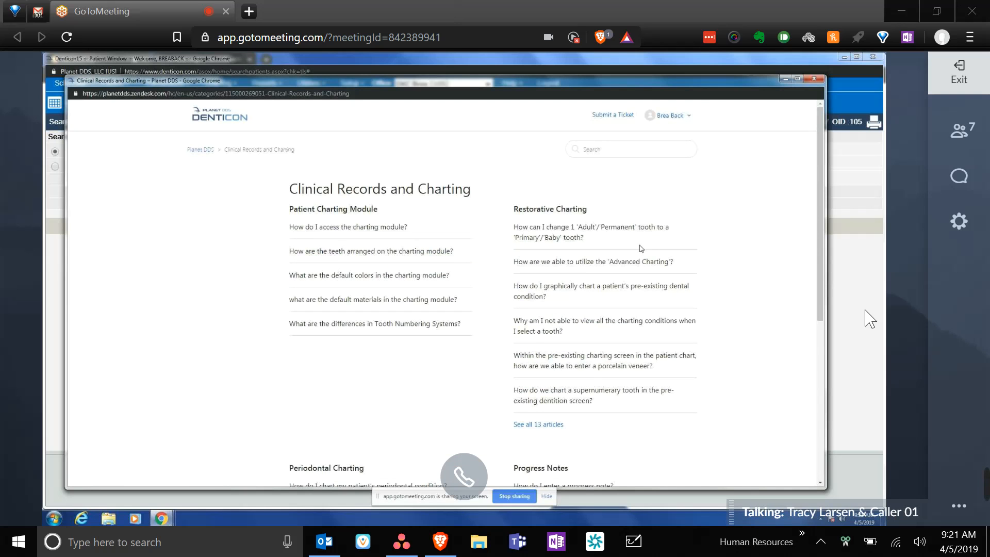
pyautogui.click(571, 232)
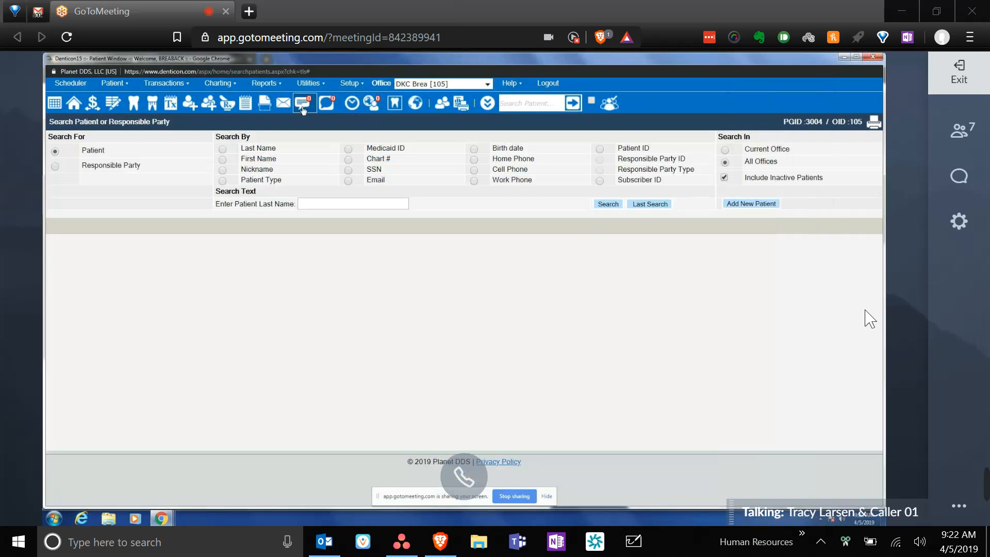
# - Turn the computer's sound volume down
pyautogui.press('XF86AudioRaiseVolume')
pyautogui.press('XF86AudioLowerVolume')
pyautogui.press('XF86AudioLowerVolume')
pyautogui.press('XF86AudioLowerVolume')
pyautogui.press('XF86AudioLowerVolume')
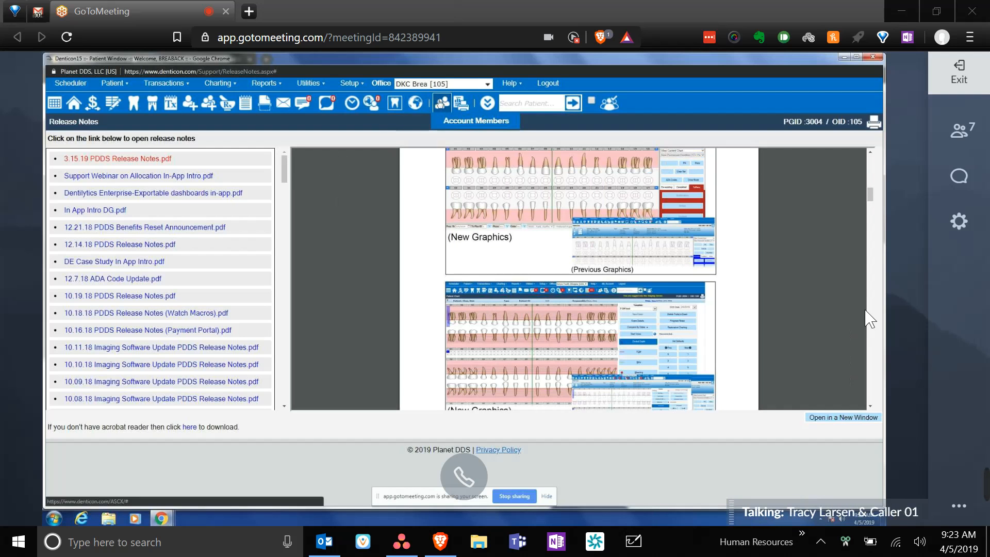
# - Check the printable patient reports list, then bring up the full Search Patient form
pyautogui.click(462, 103)
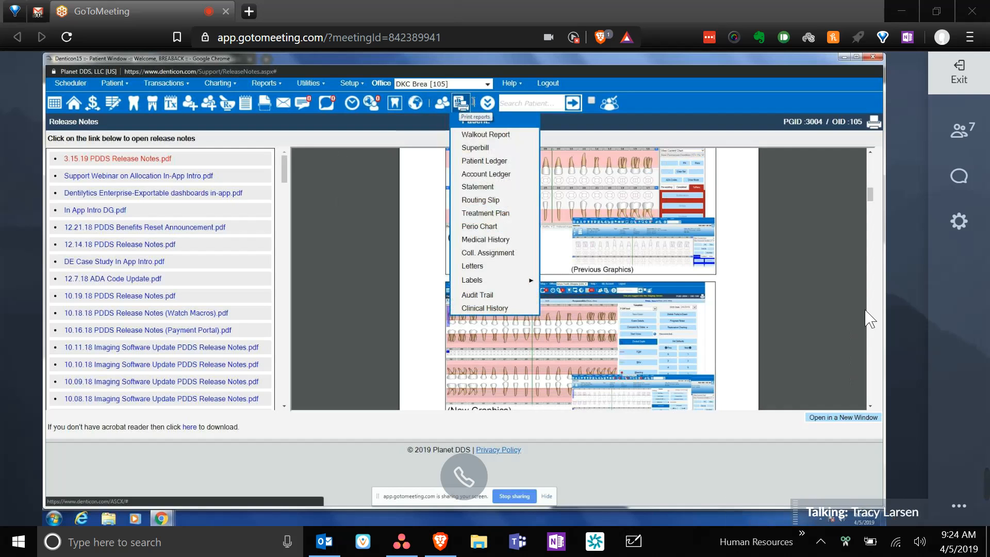
pyautogui.moveTo(488, 105)
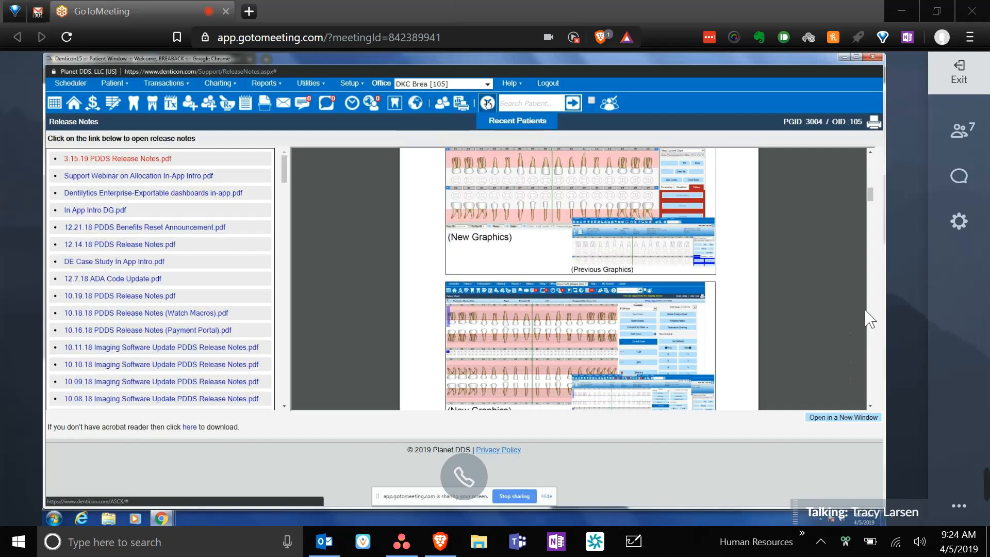
pyautogui.click(535, 102)
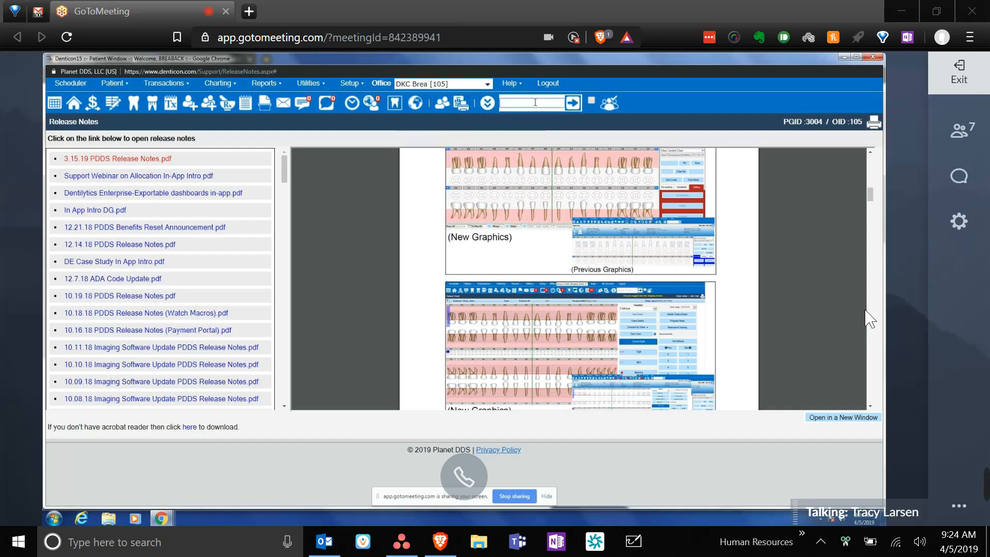
pyautogui.click(572, 103)
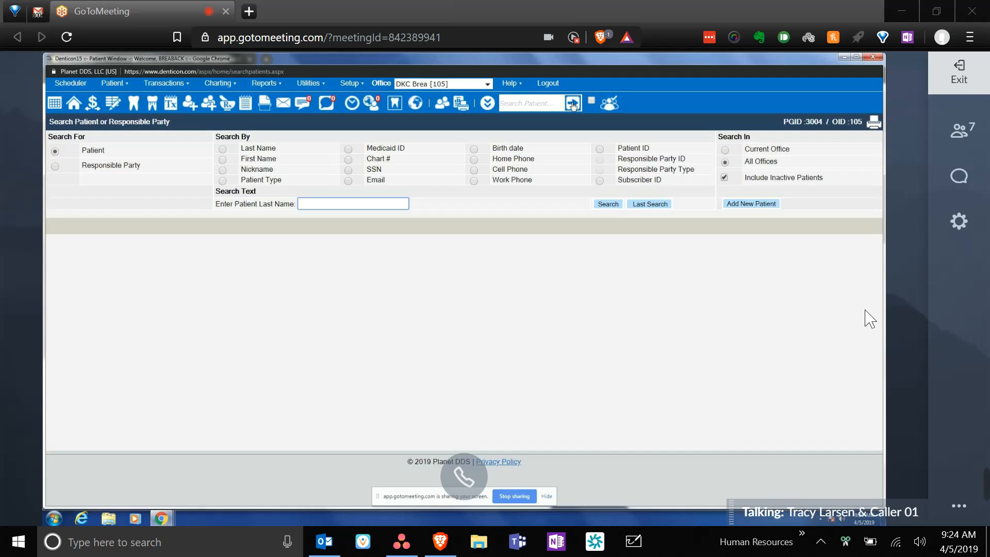
# - Run a last-name search for the patient's surname across all offices, listing three matches
pyautogui.click(514, 102)
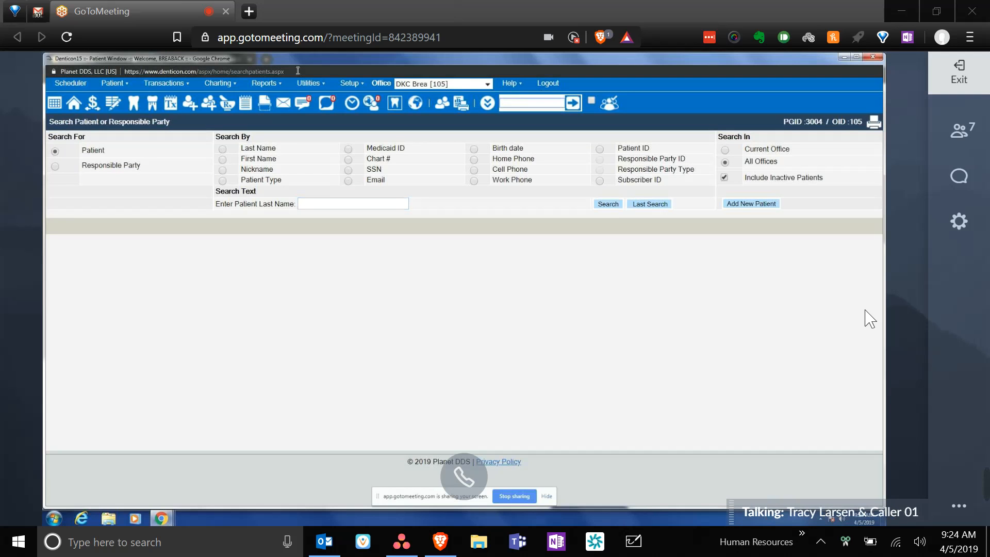
pyautogui.click(312, 204)
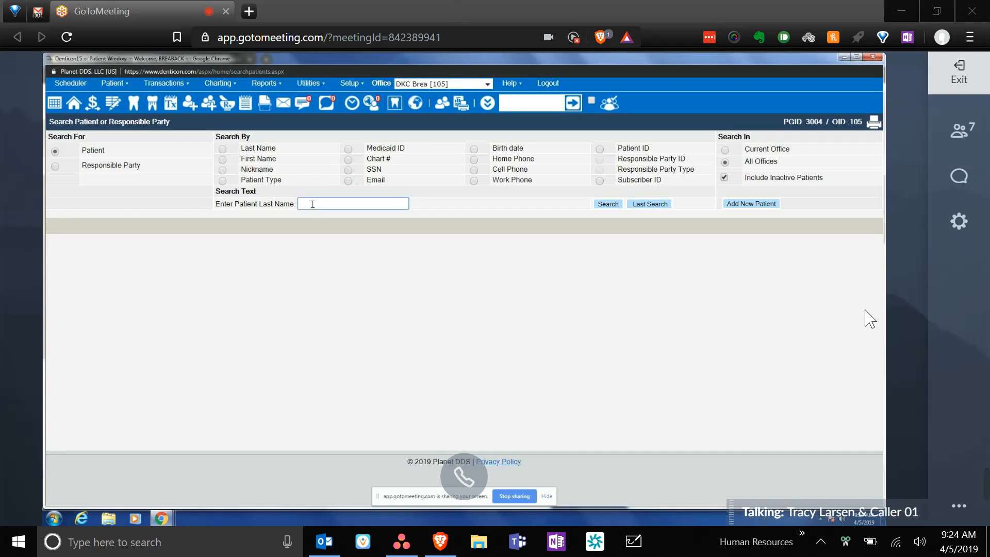
pyautogui.write('Jones')
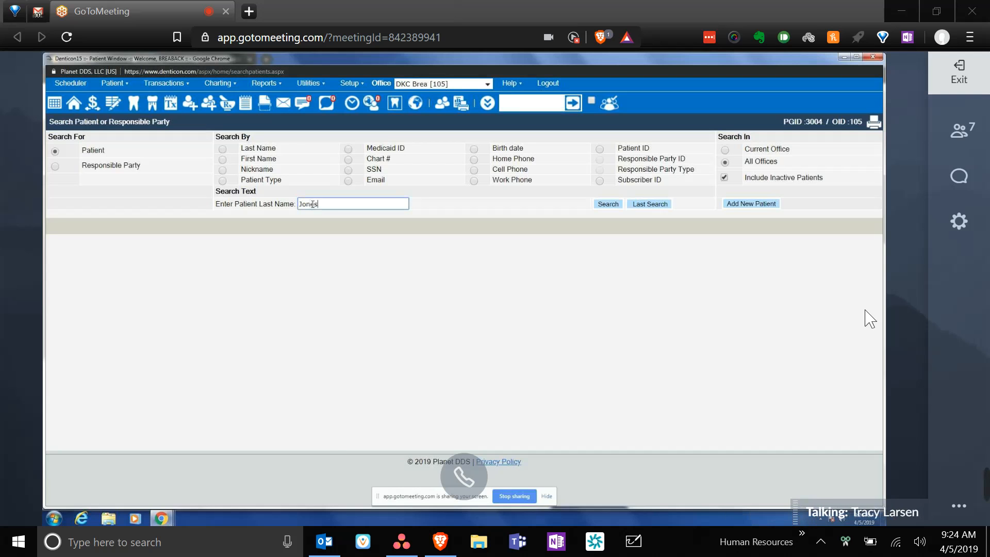
pyautogui.click(608, 204)
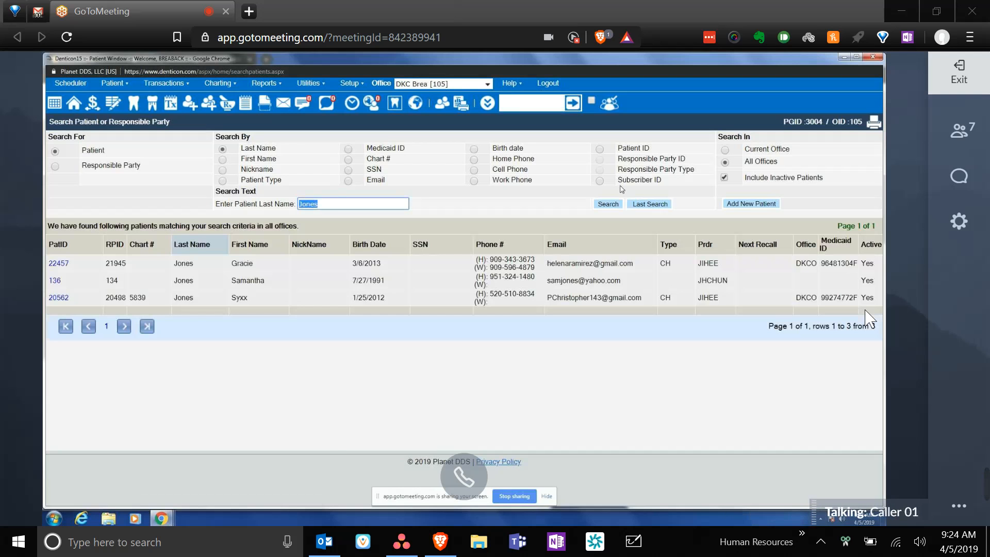
pyautogui.click(608, 205)
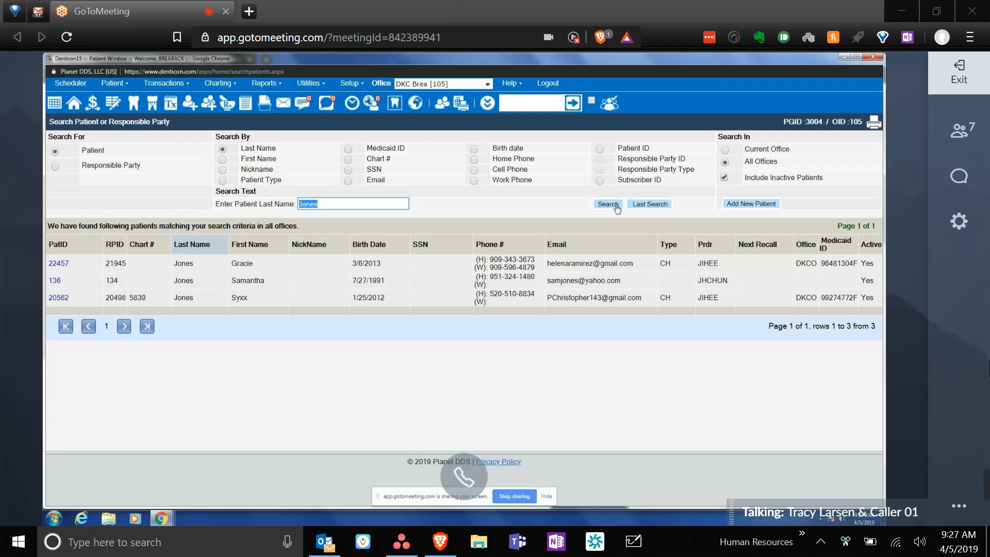
pyautogui.click(616, 205)
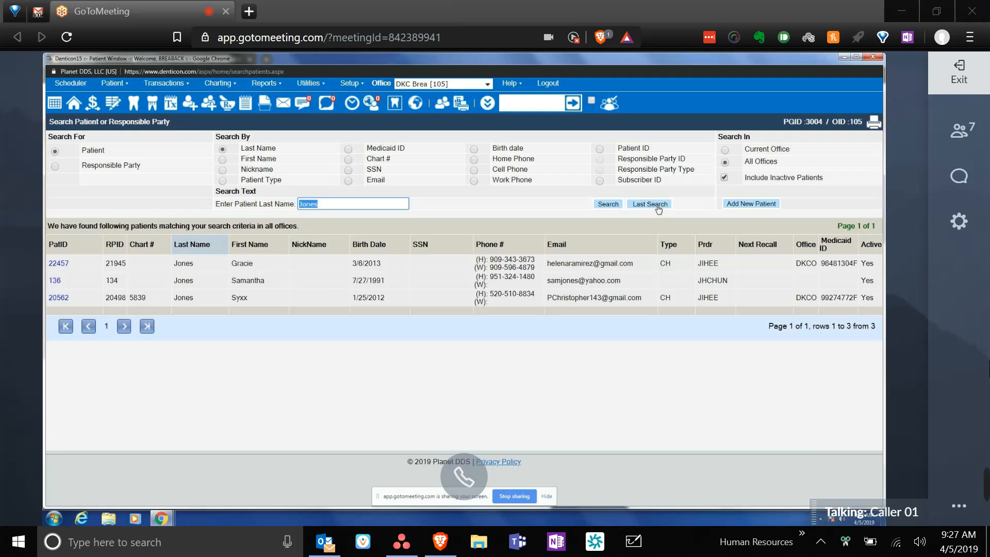
pyautogui.click(474, 149)
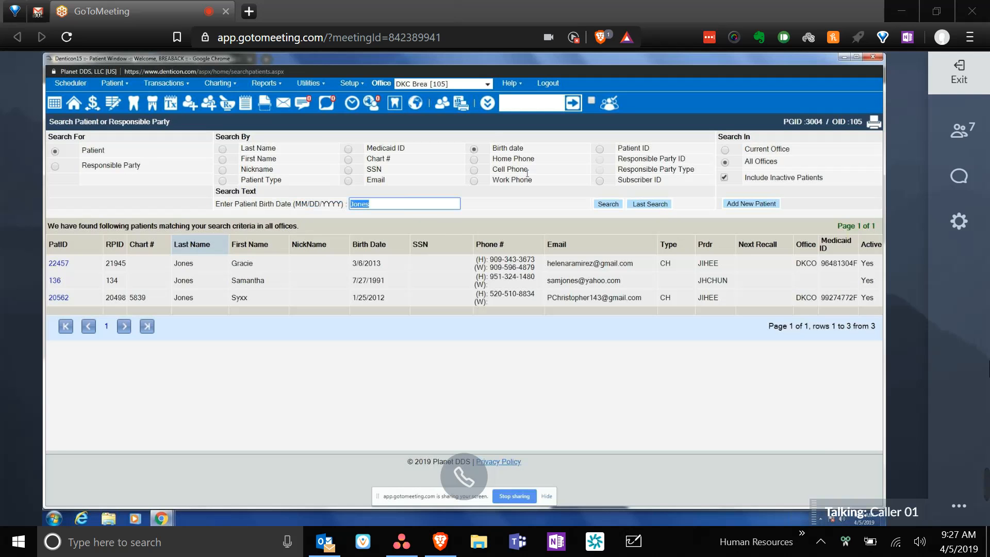
pyautogui.press('BackSpace')
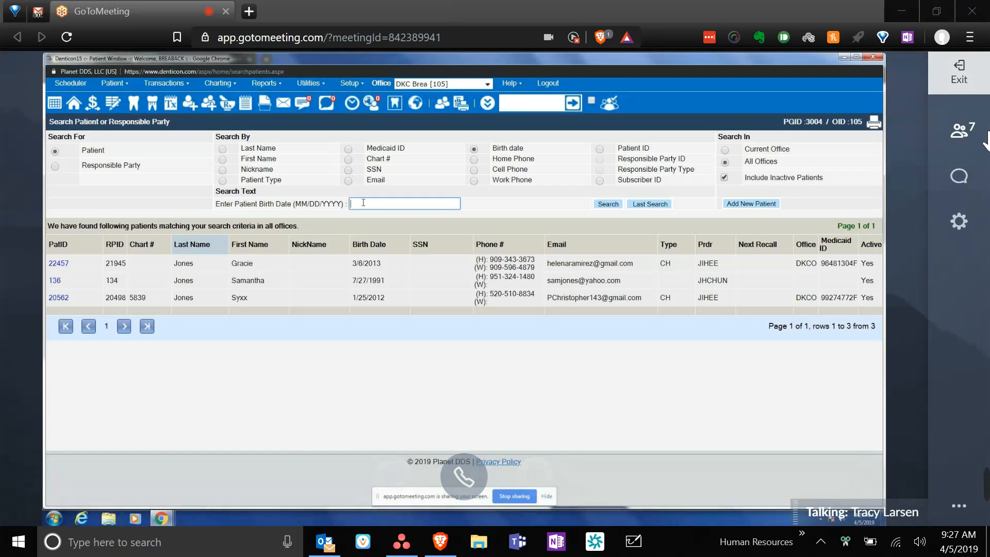
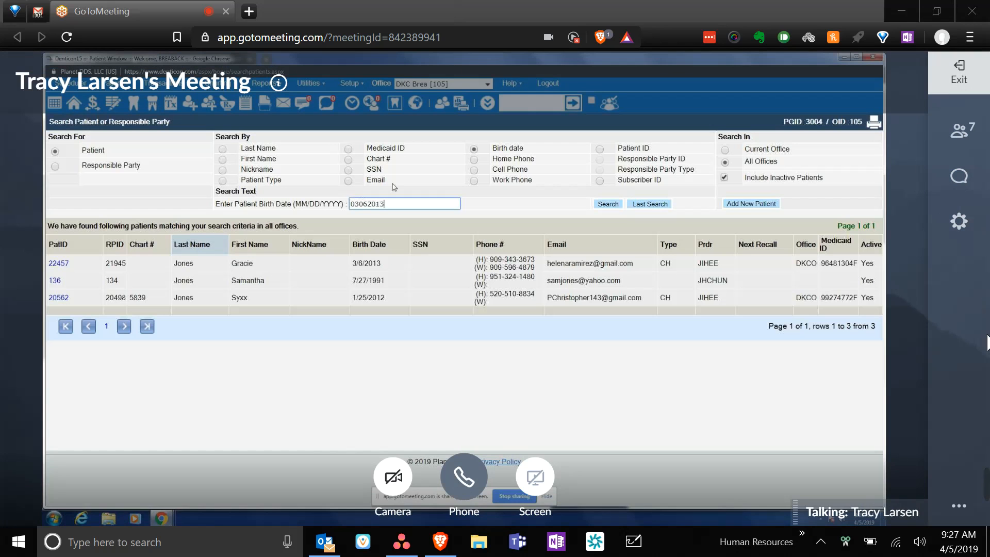
pyautogui.click(359, 203)
pyautogui.write('/')
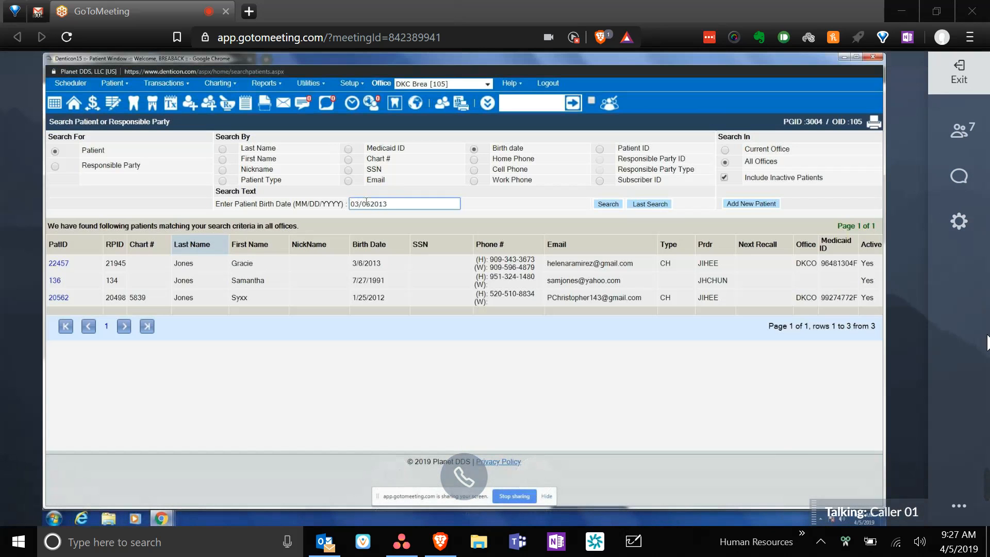
pyautogui.click(370, 203)
pyautogui.write('/')
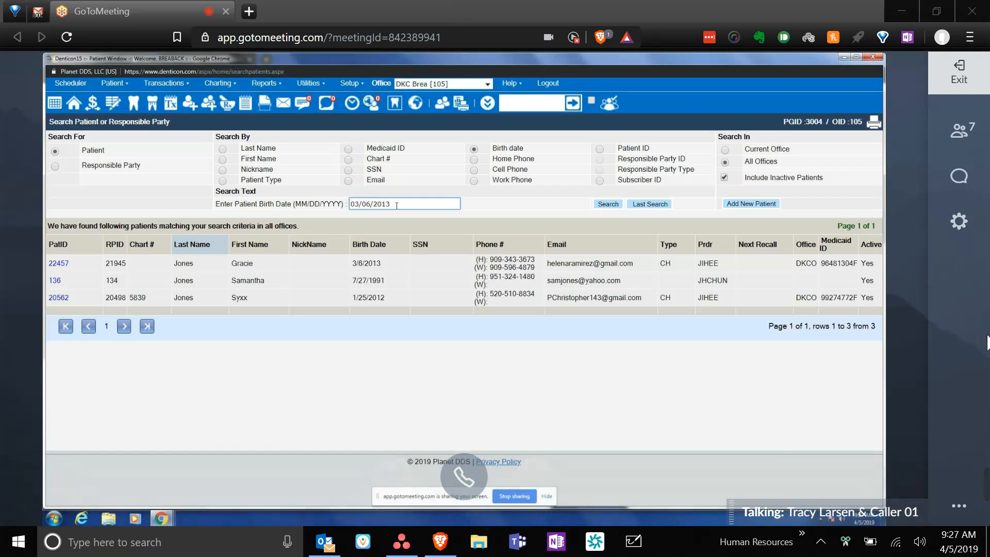
pyautogui.click(608, 204)
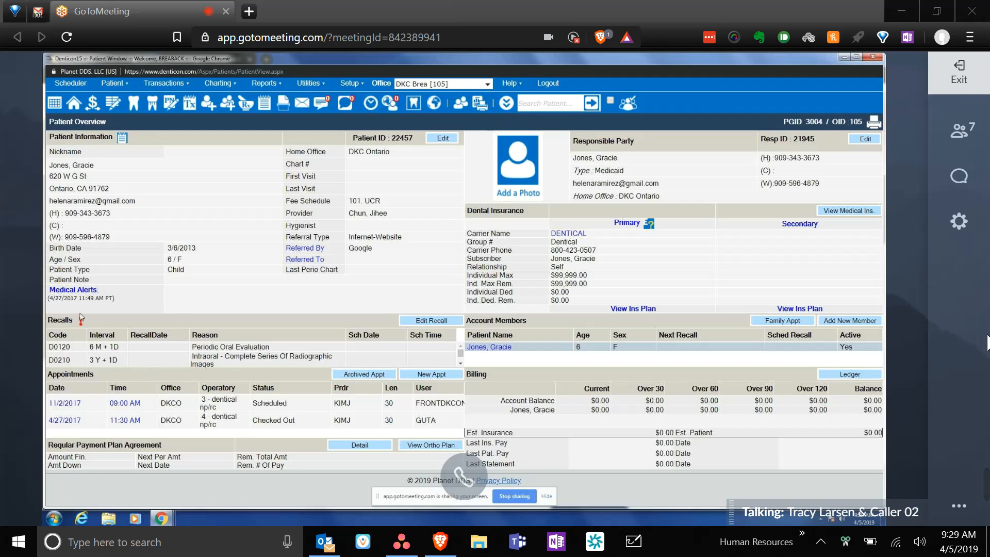
# - Go from the patient overview to the Scheduler day view for 4/5/2019 at DKC Brea
pyautogui.moveTo(82, 325)
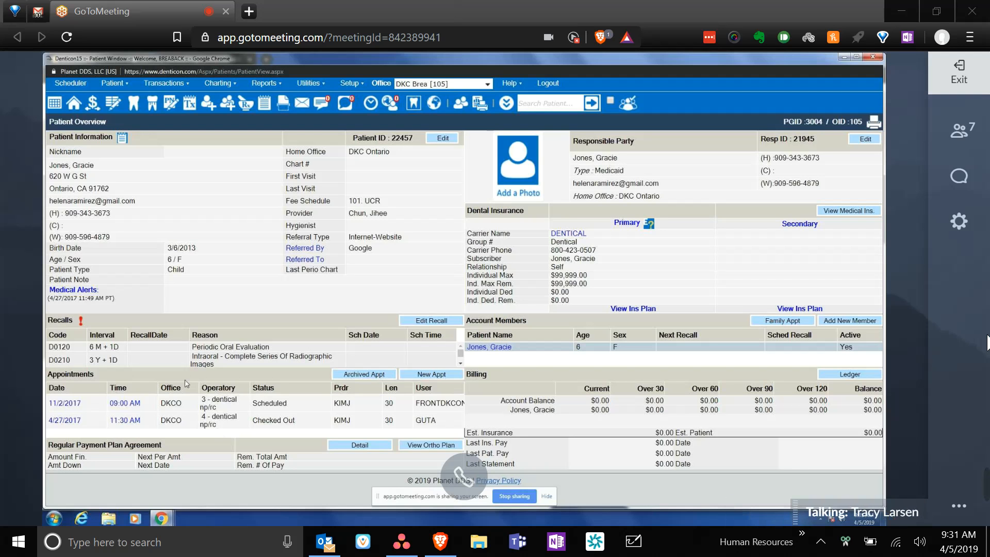
pyautogui.click(67, 85)
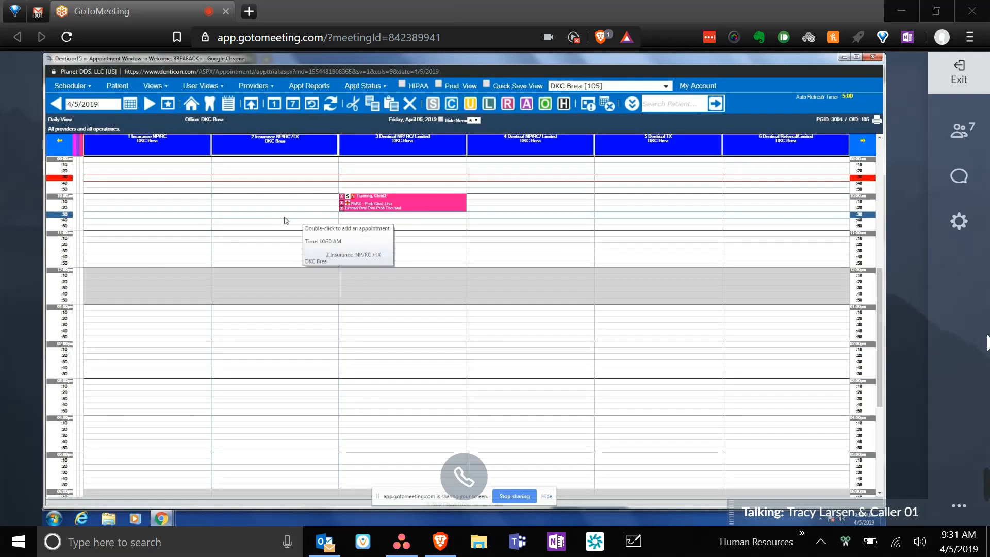
# - Scroll the April 5, 2019 schedule and bring up the Views menu with Daily and Weekly View
pyautogui.scroll(5, 287, 221)
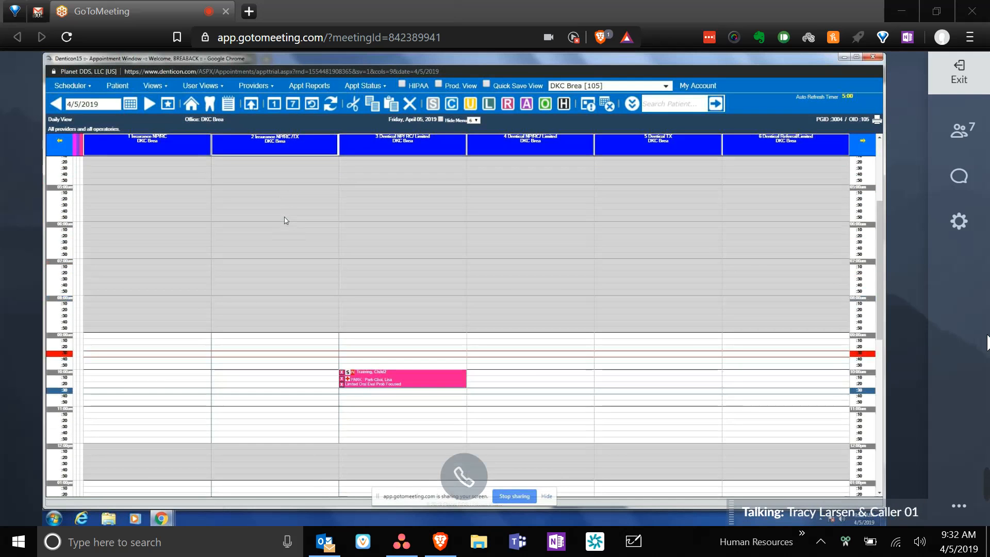
pyautogui.scroll(1, 286, 221)
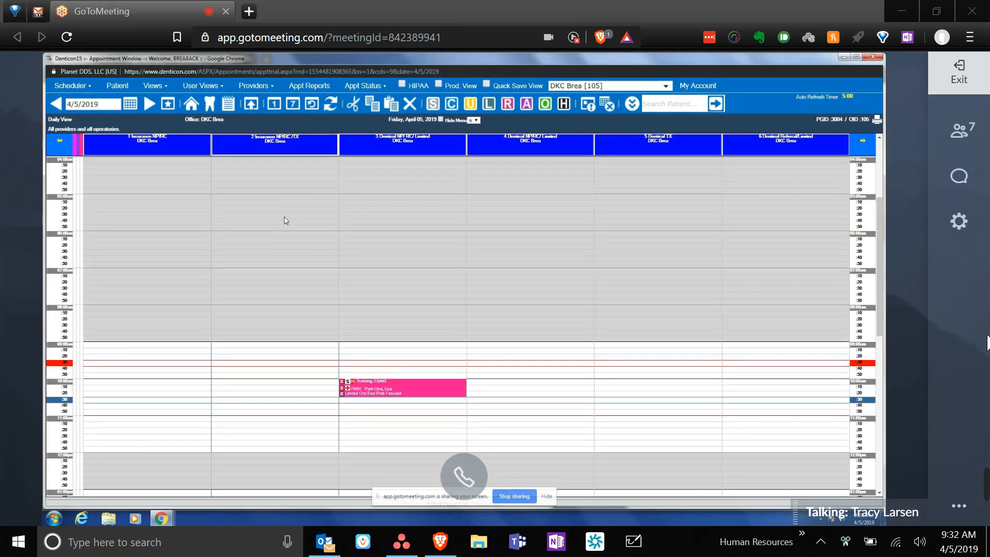
pyautogui.scroll(1, 286, 221)
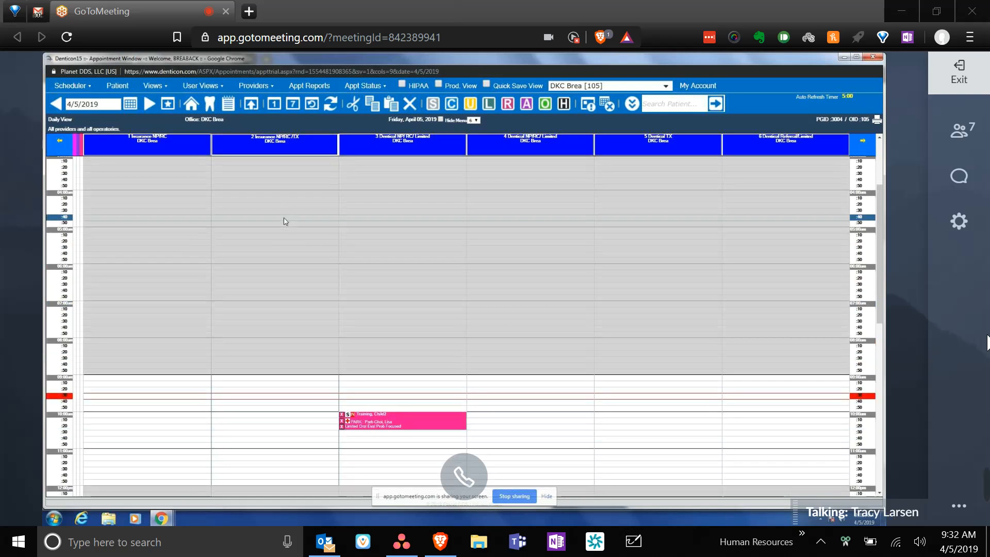
pyautogui.scroll(-1, 285, 221)
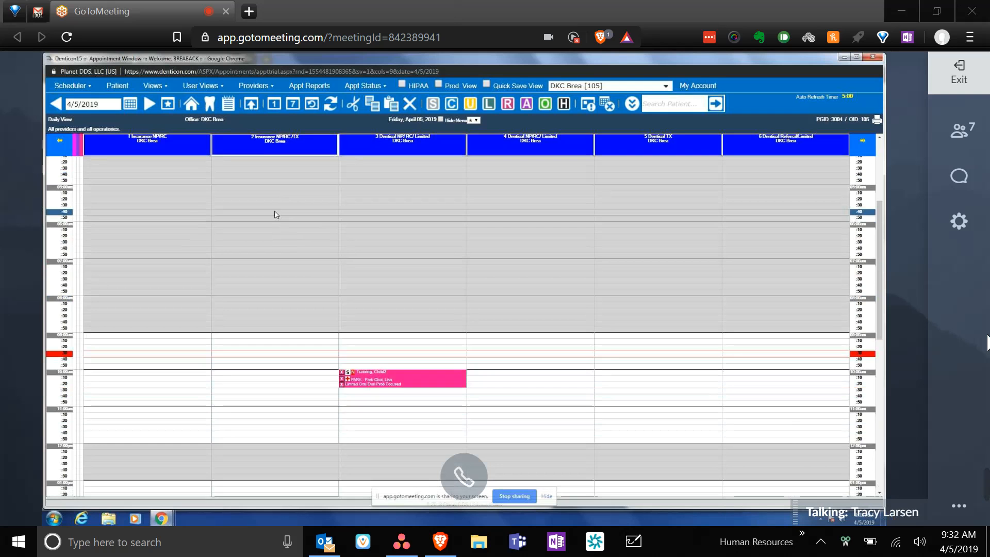
pyautogui.click(83, 87)
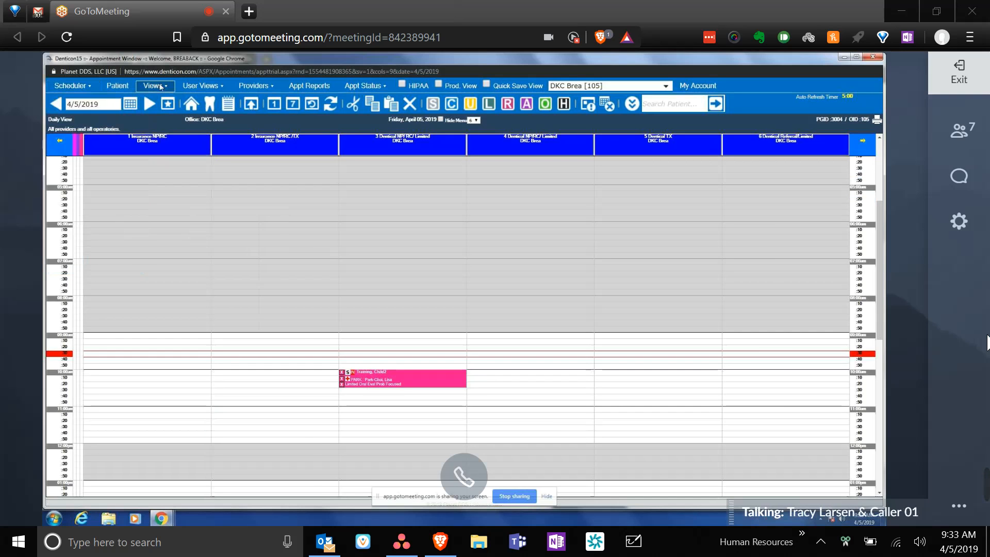
pyautogui.moveTo(160, 89)
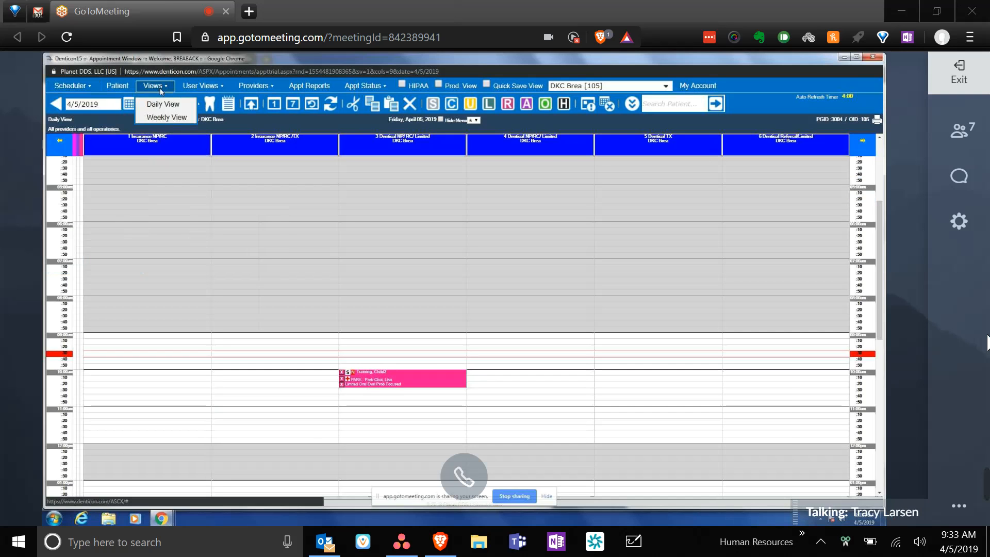
# - Try Weekly View, accept the all-providers daily view fallback, and open the Providers list
pyautogui.click(168, 120)
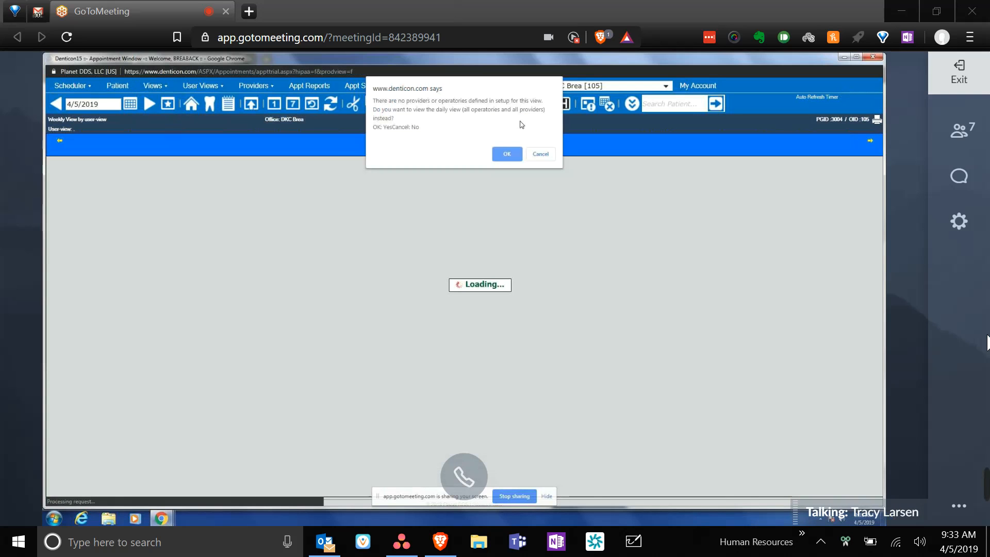
pyautogui.click(507, 155)
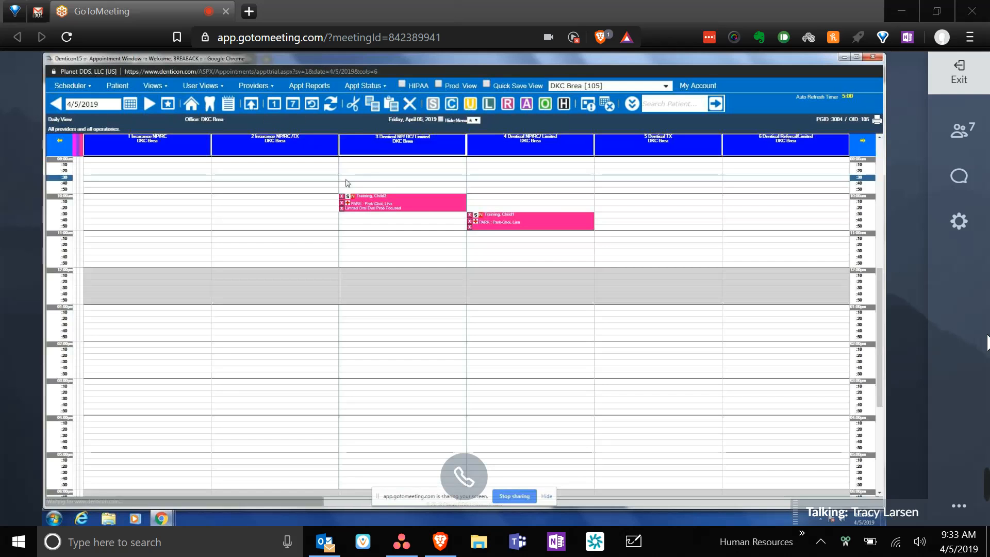
pyautogui.scroll(2, 208, 314)
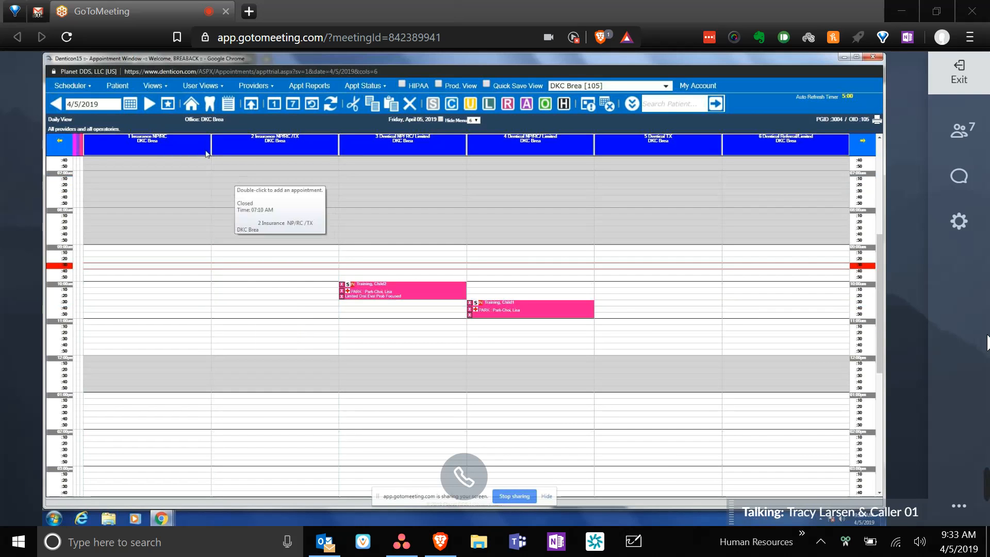
pyautogui.click(258, 86)
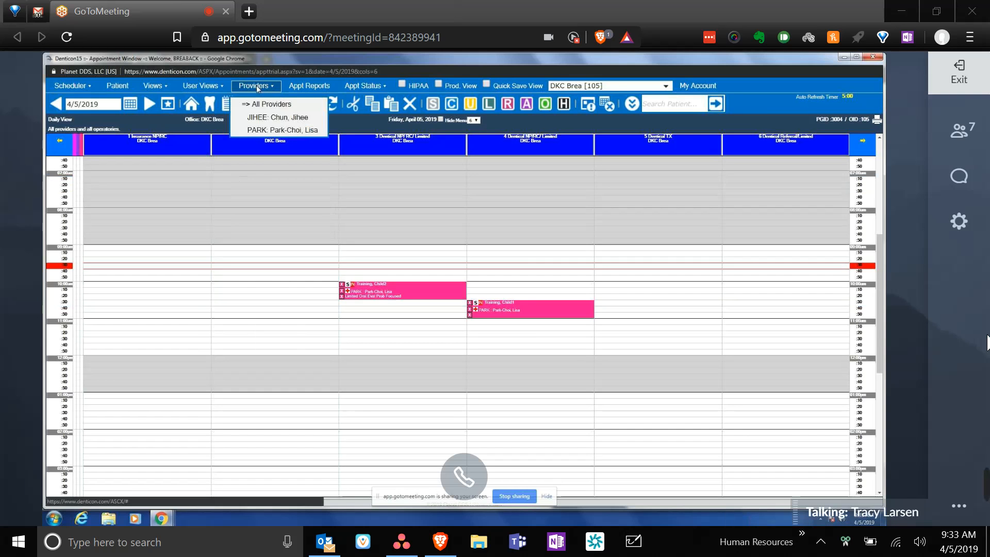
# - Show each provider's schedule in turn, then tick HIPAA to hide patient names
pyautogui.click(269, 130)
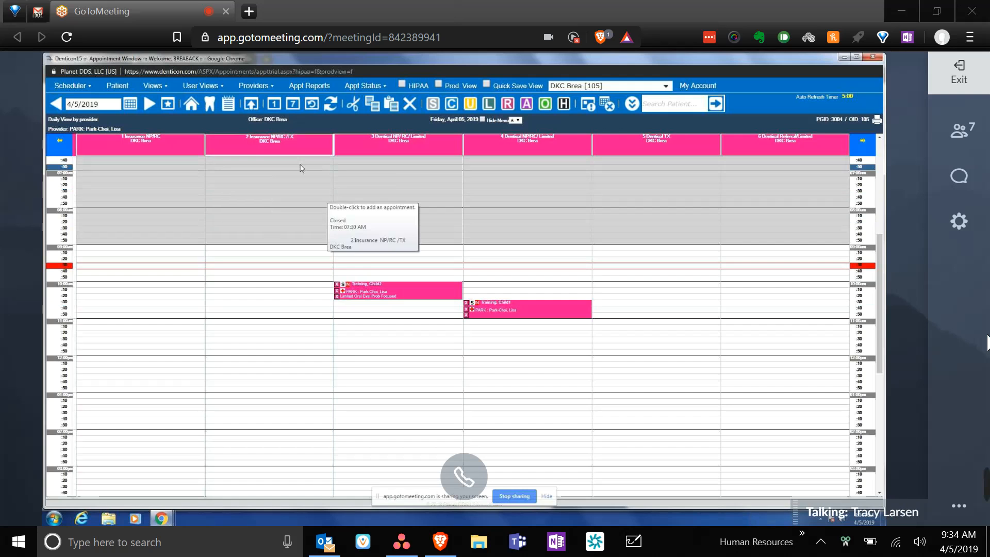
pyautogui.click(263, 87)
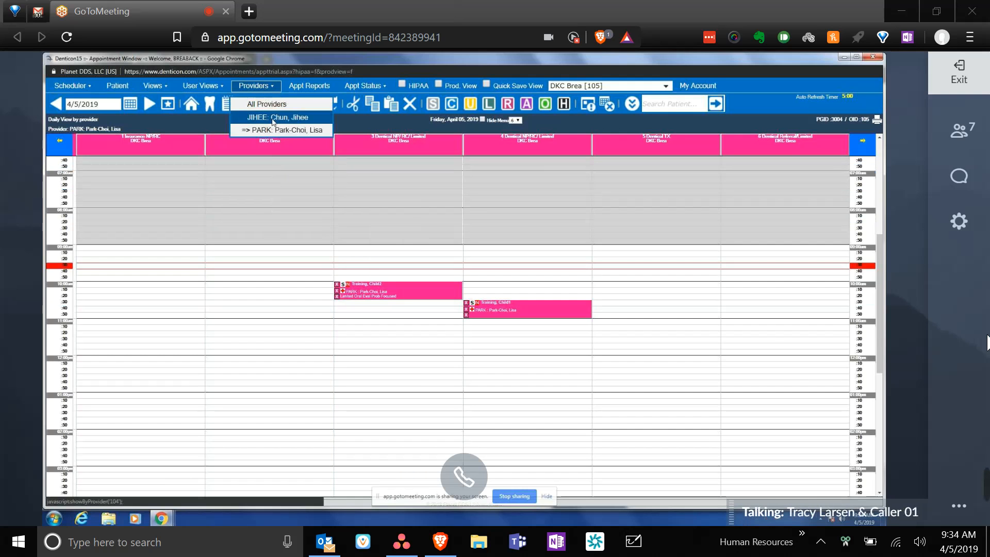
pyautogui.click(272, 118)
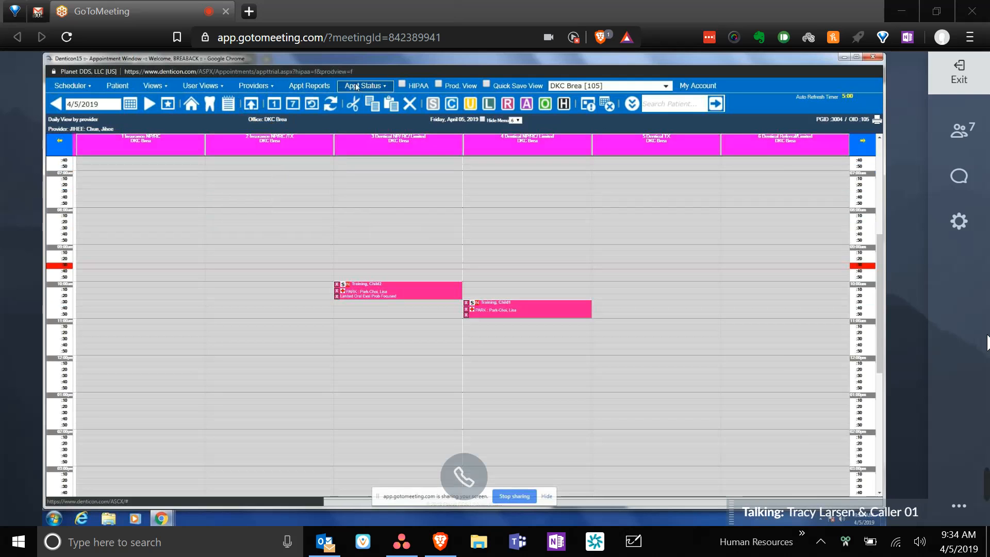
pyautogui.click(421, 86)
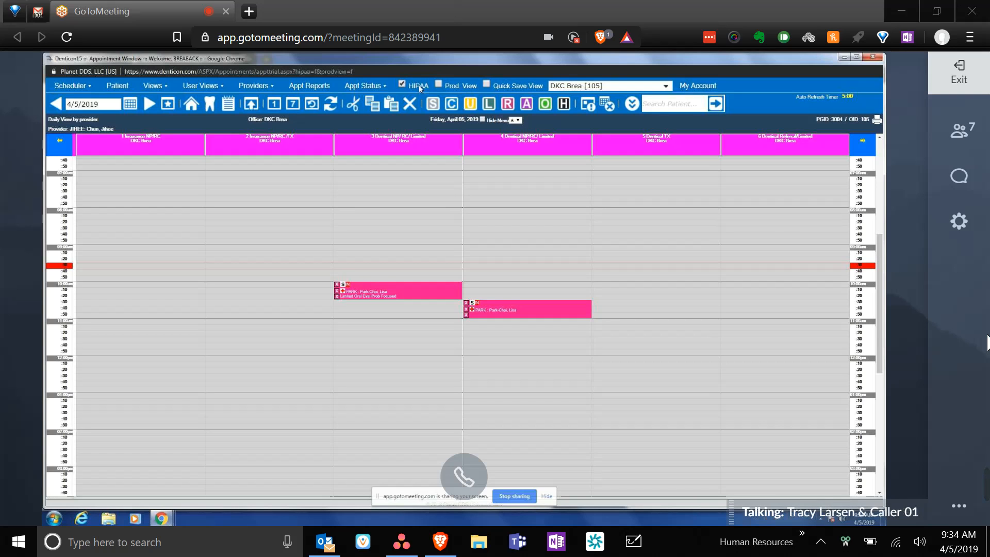
# - Untick HIPAA to restore names and tick Prod. View to colour appointments red and green
pyautogui.click(420, 88)
pyautogui.click(463, 88)
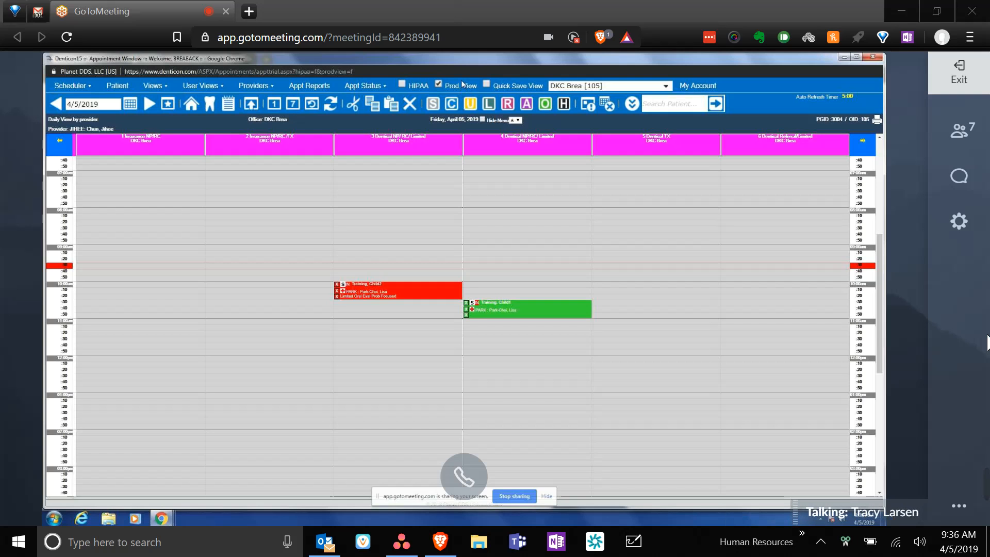
# - Quick-save the current production schedule view so the schedule reloads with the same appointments
pyautogui.click(508, 85)
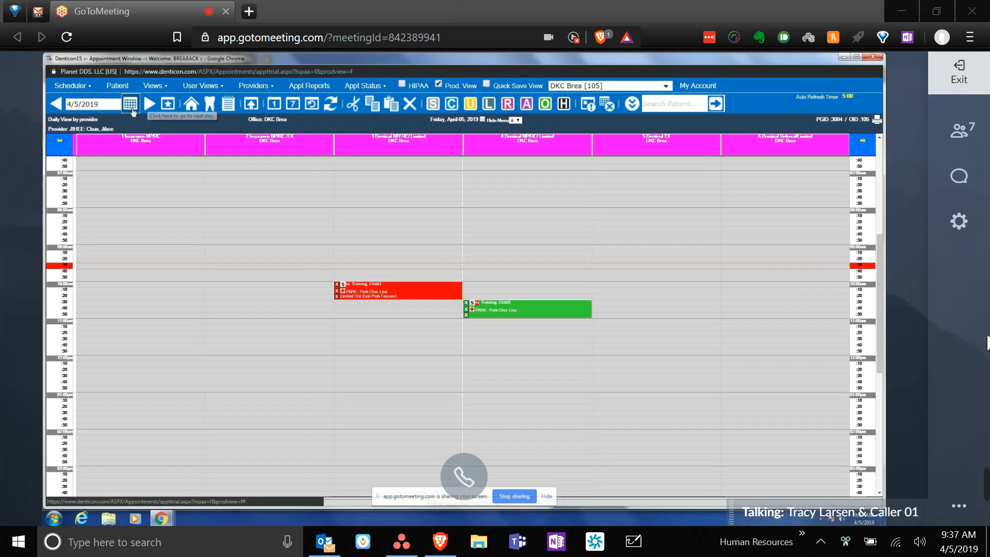
# - Browse ahead to Monday, October 7, 2019, then return the schedule to today, April 5, 2019
pyautogui.click(130, 105)
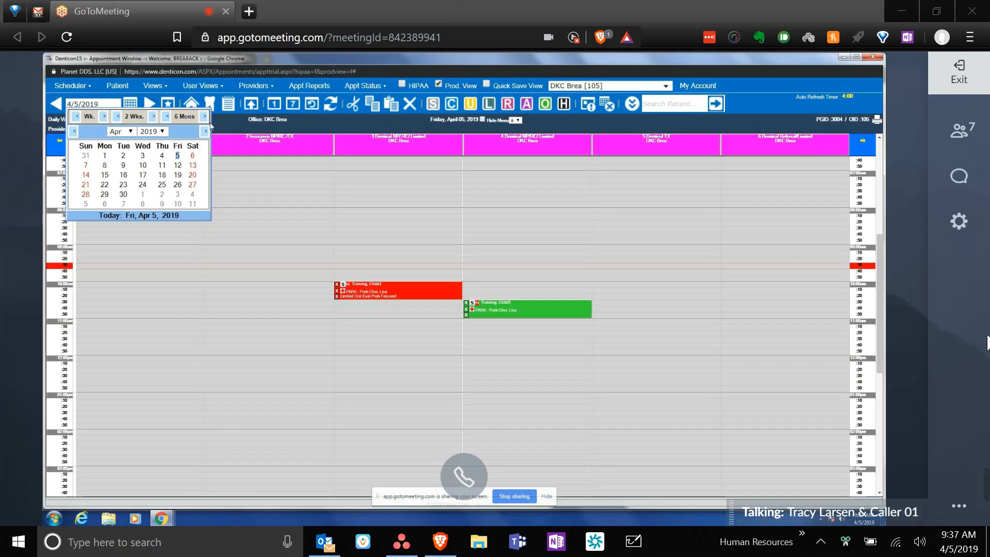
pyautogui.click(205, 116)
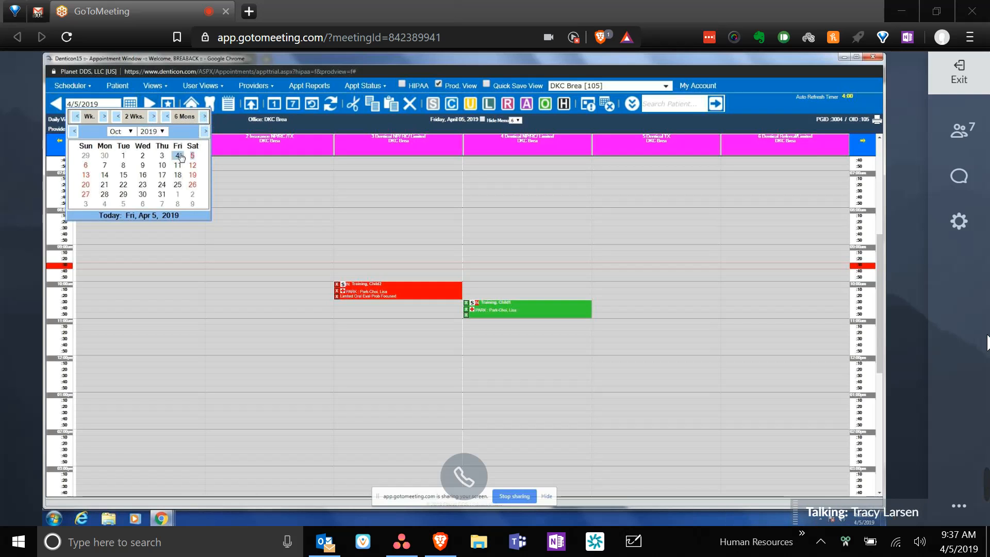
pyautogui.click(105, 165)
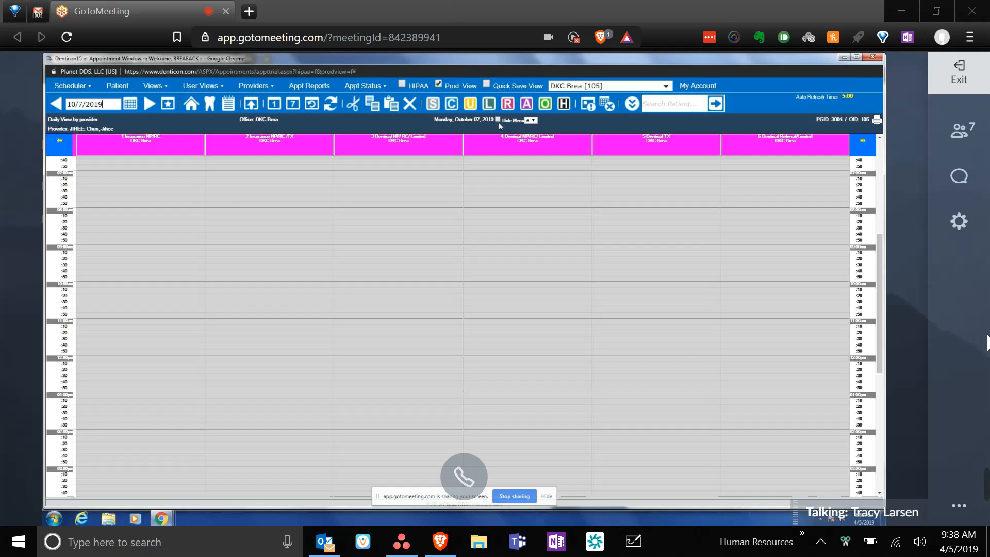
pyautogui.click(170, 105)
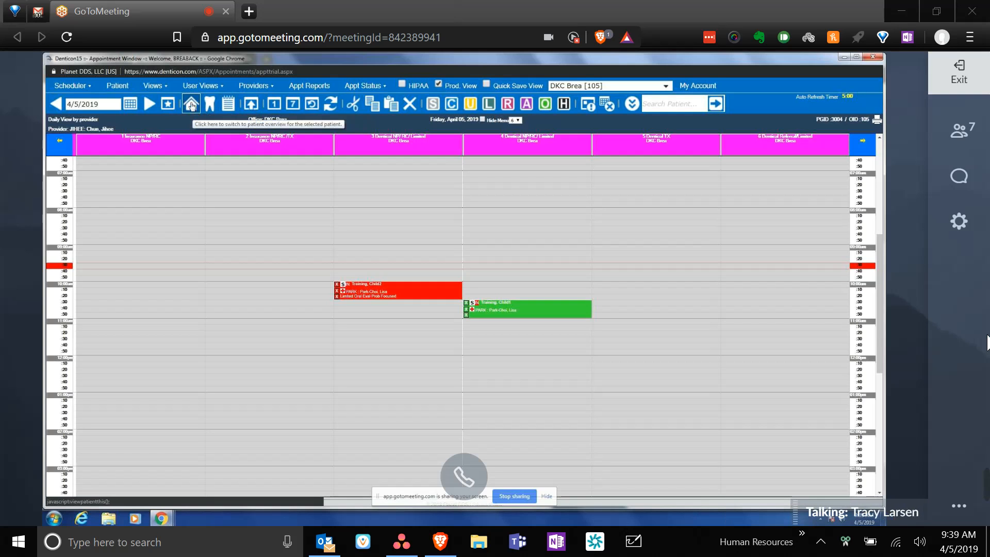
# - Look at the patient's notes, then go back to the April 5 appointment schedule
pyautogui.click(229, 103)
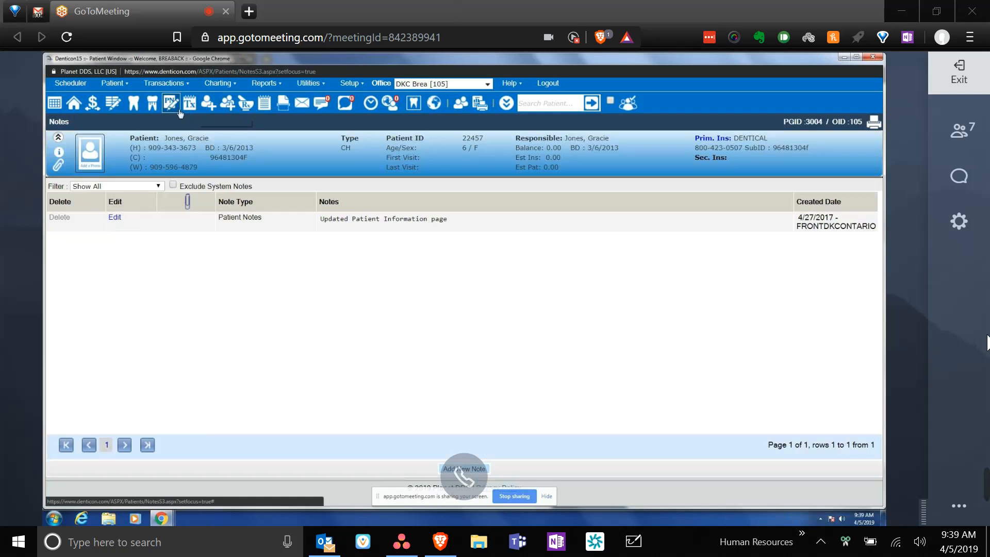
pyautogui.click(58, 108)
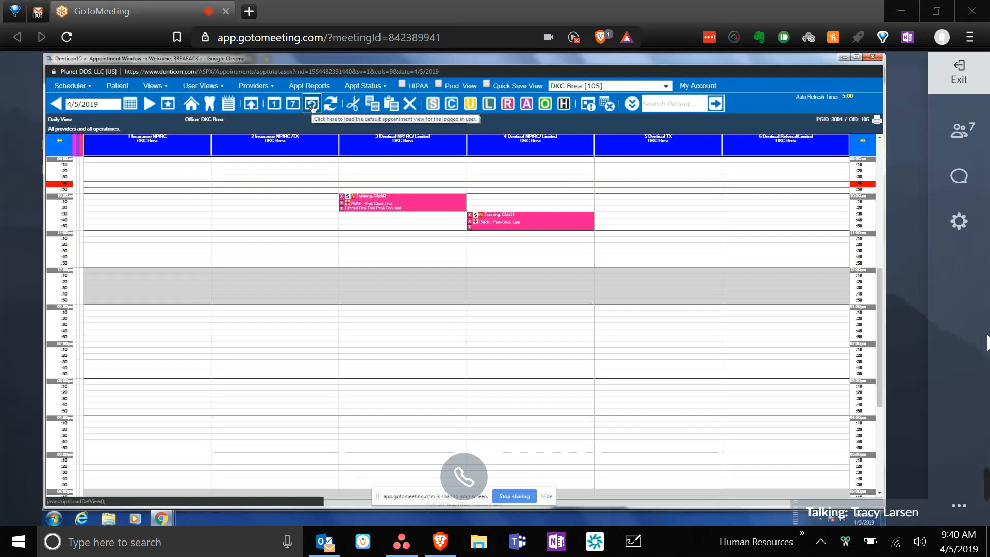
# - Limit the schedule to provider PARK and switch it to the weekly layout
pyautogui.click(261, 91)
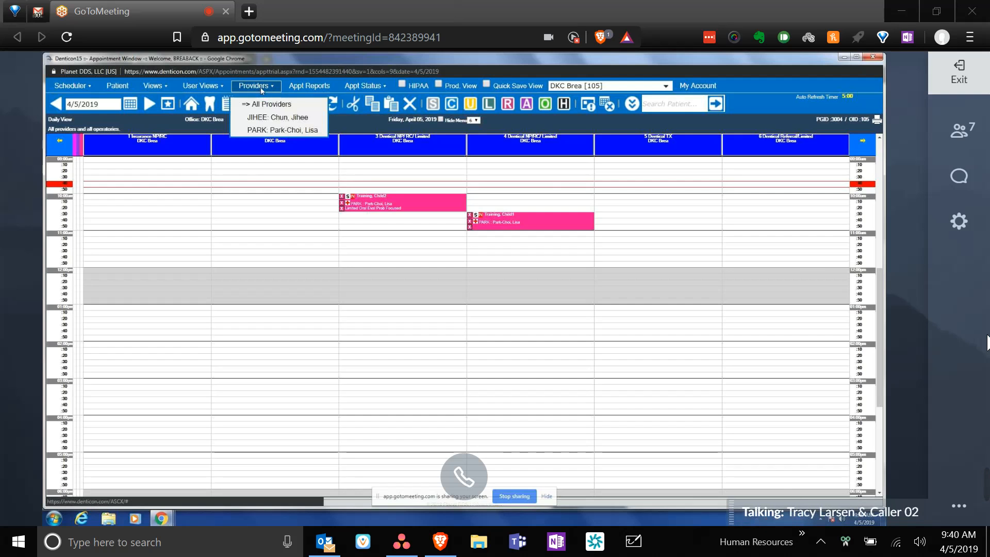
pyautogui.click(283, 130)
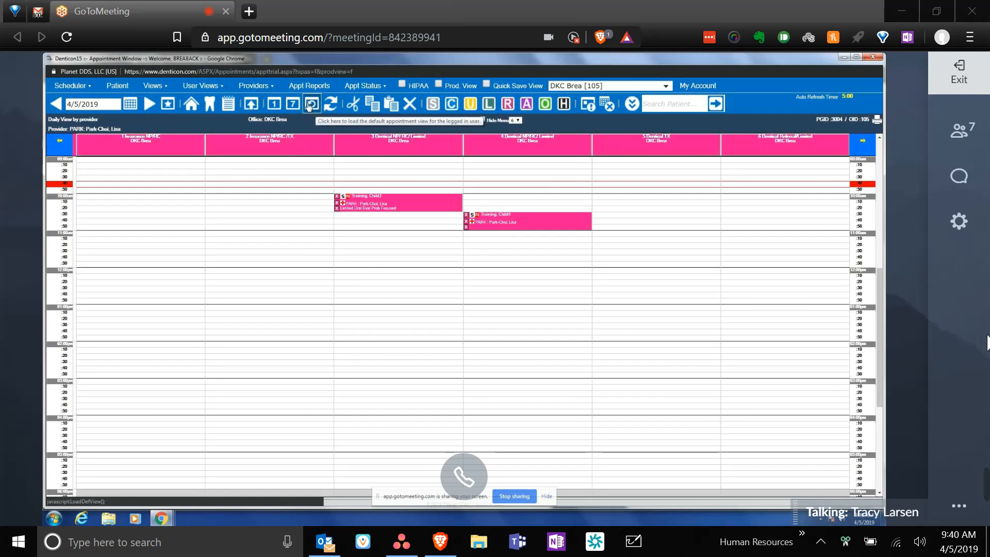
pyautogui.click(310, 106)
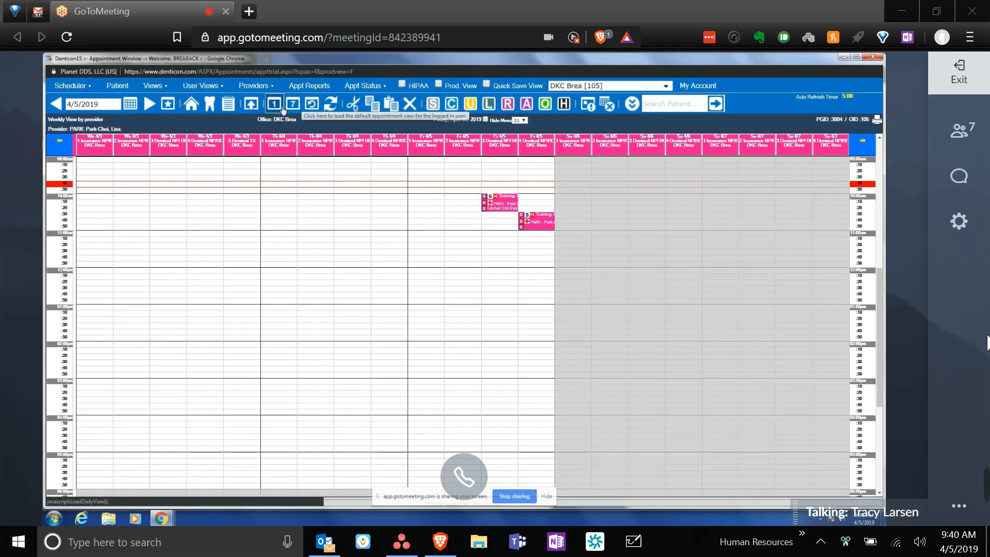
# - Return PARK's schedule to the single-day view for Friday, April 5, 2019
pyautogui.click(281, 107)
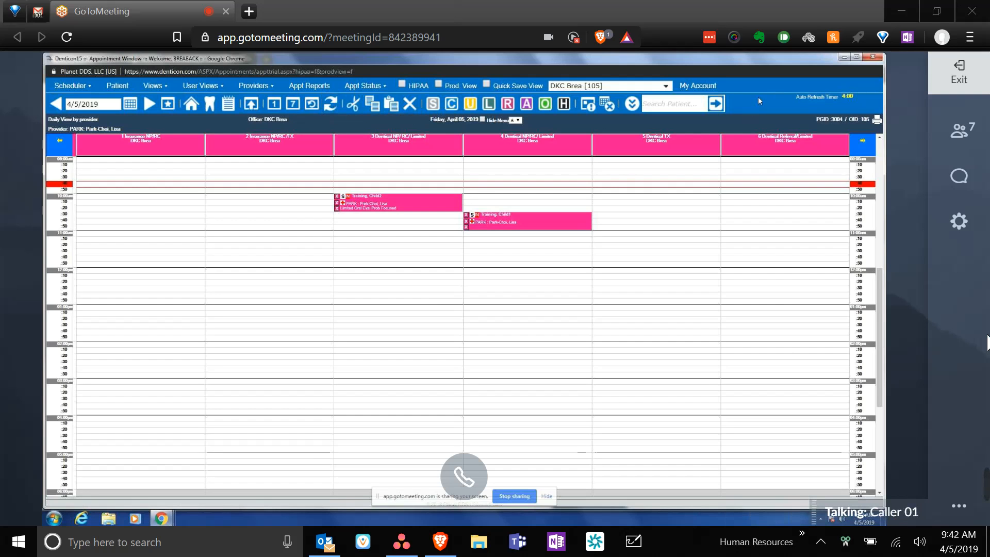
pyautogui.click(330, 104)
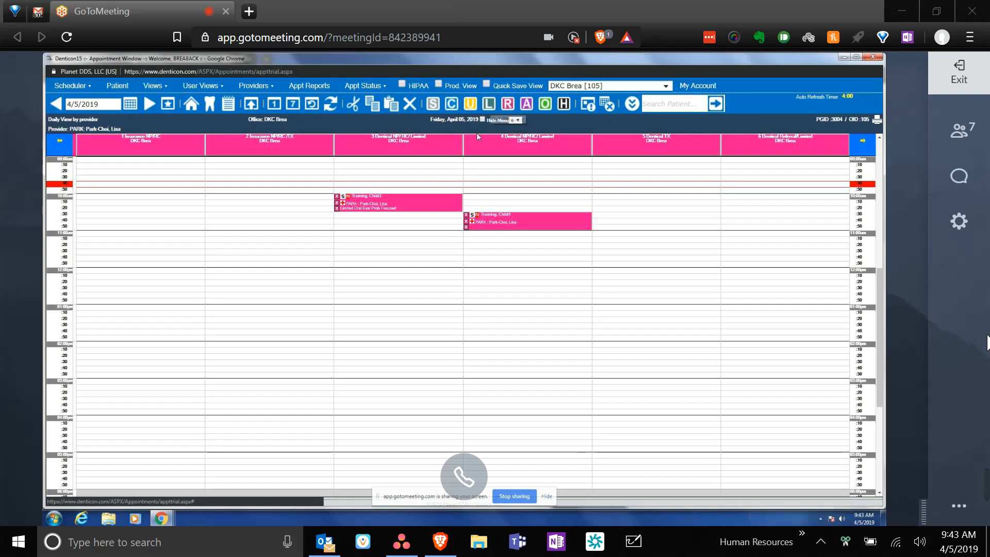
pyautogui.moveTo(405, 214); pyautogui.dragTo(430, 187)
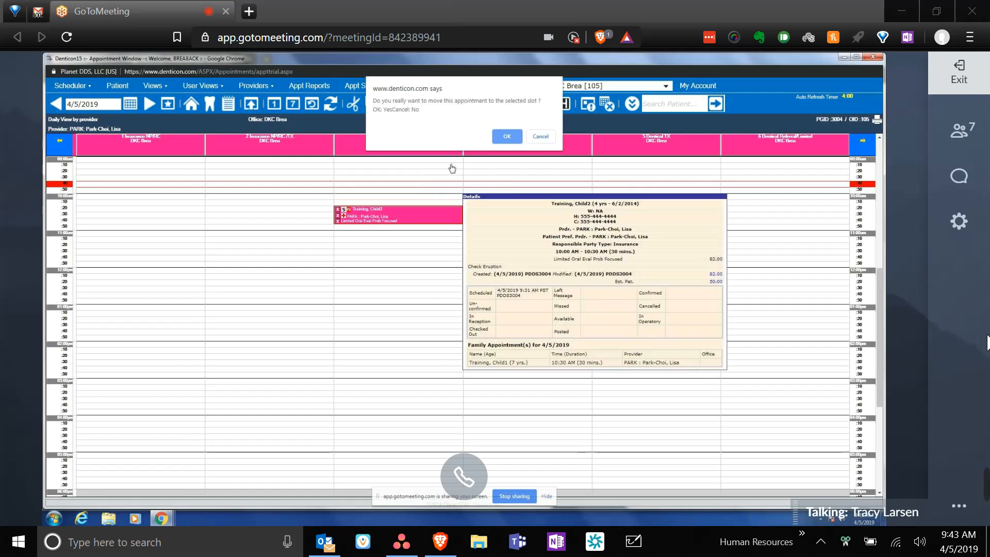
pyautogui.click(540, 136)
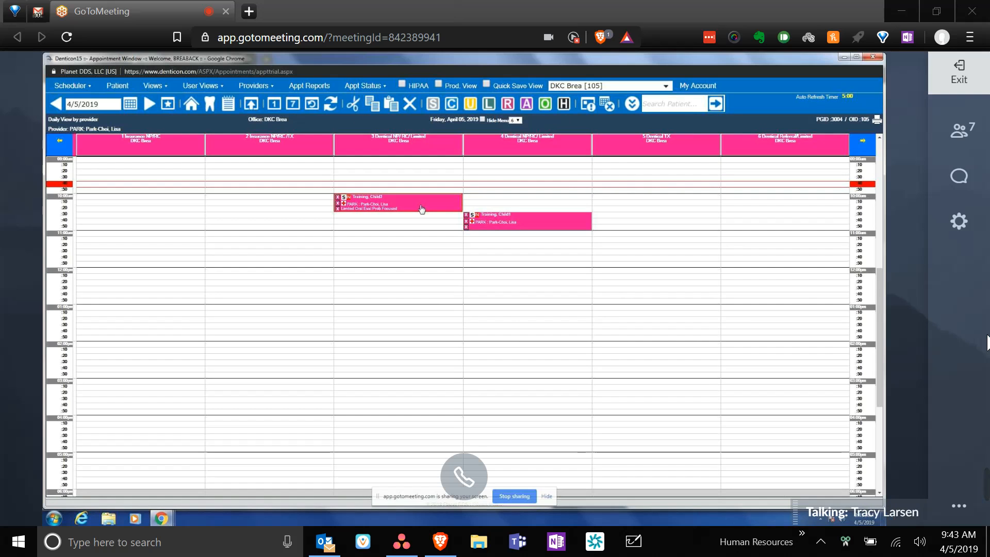
pyautogui.moveTo(421, 209); pyautogui.dragTo(367, 220)
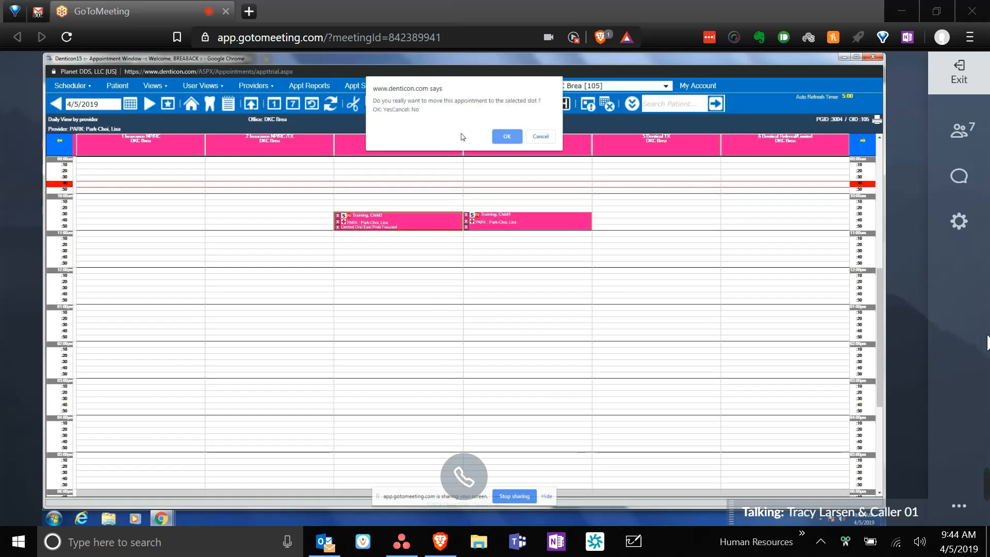
pyautogui.click(509, 139)
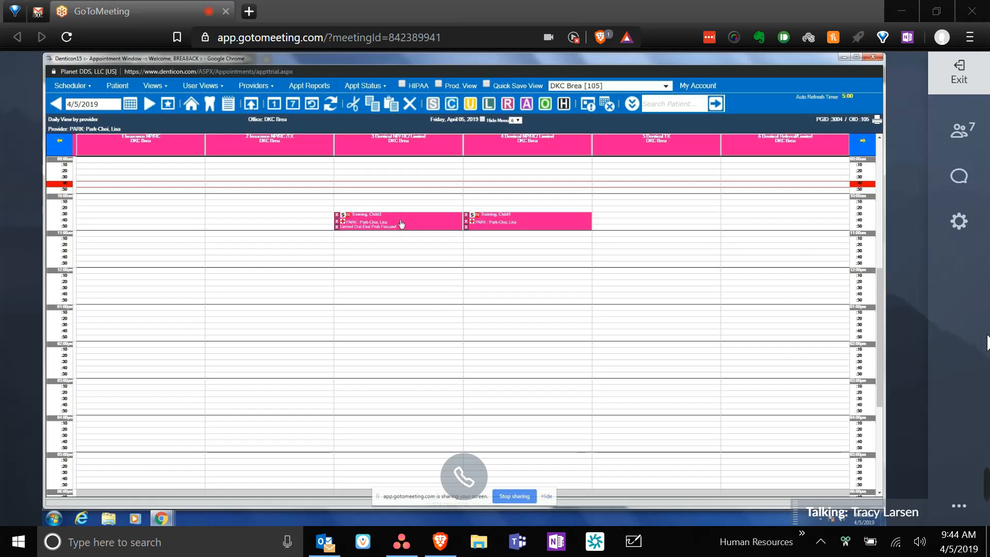
# - Set the Training, Child2 appointment's status to Left Message
pyautogui.rightClick(401, 222)
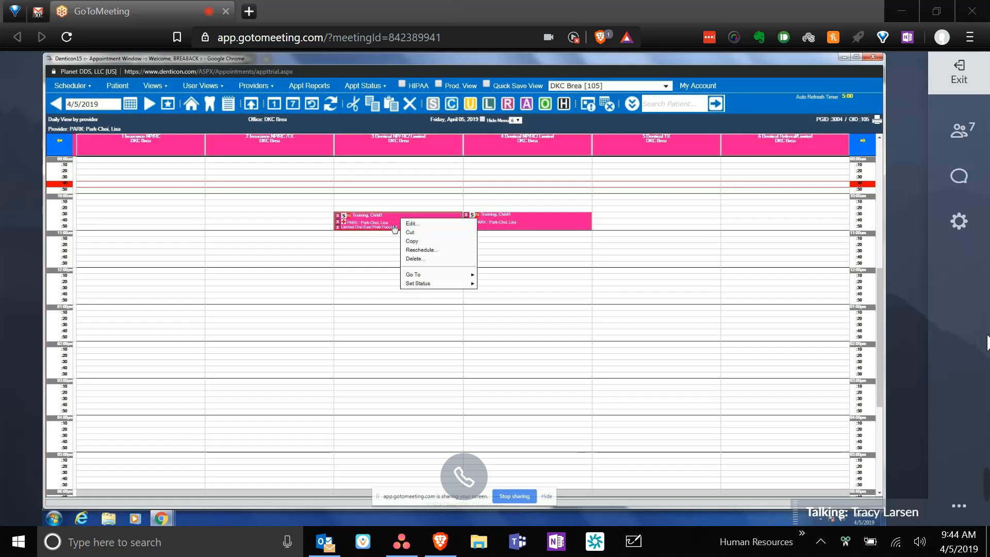
pyautogui.moveTo(421, 285)
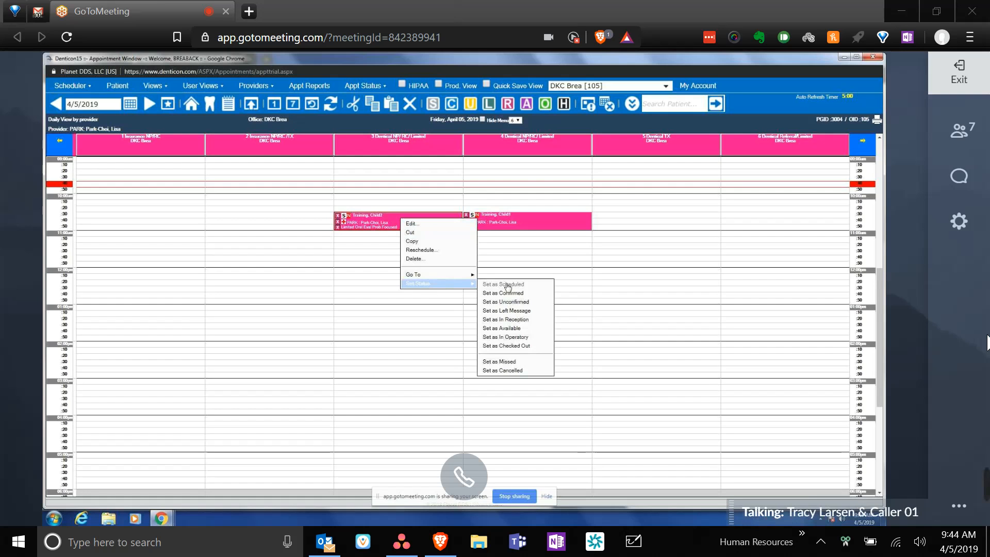
pyautogui.click(511, 311)
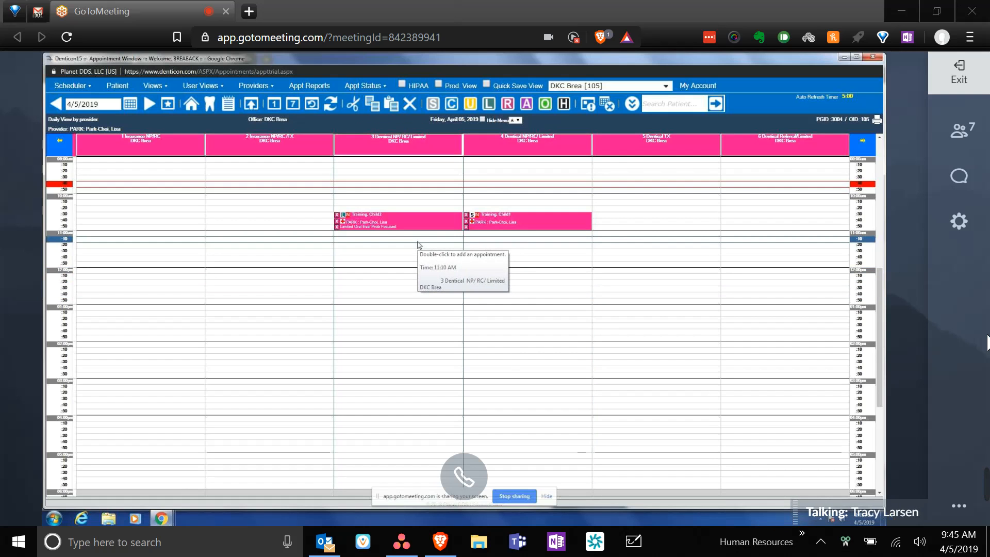
pyautogui.moveTo(410, 221)
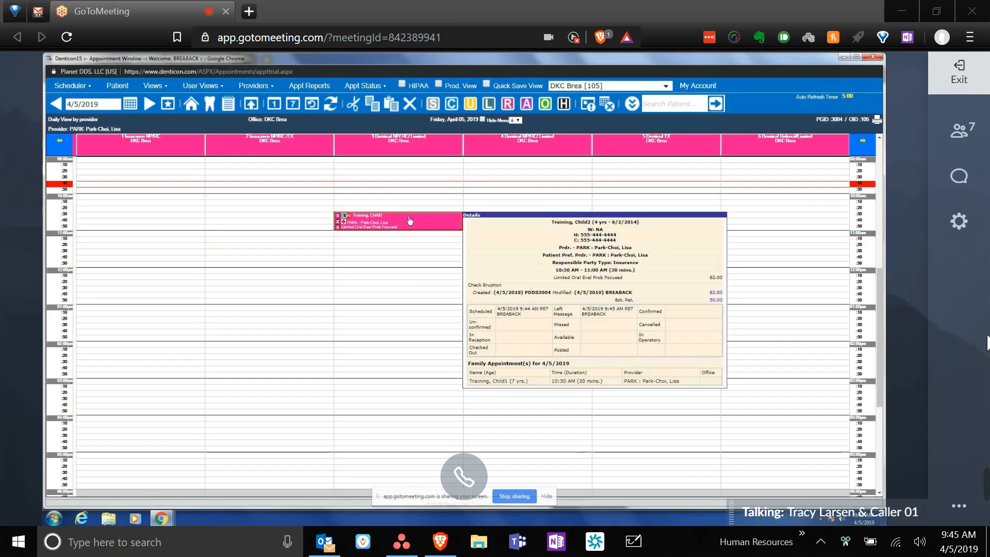
# - Set the Training, Child2 appointment's status to Confirmed
pyautogui.rightClick(410, 220)
pyautogui.moveTo(438, 282)
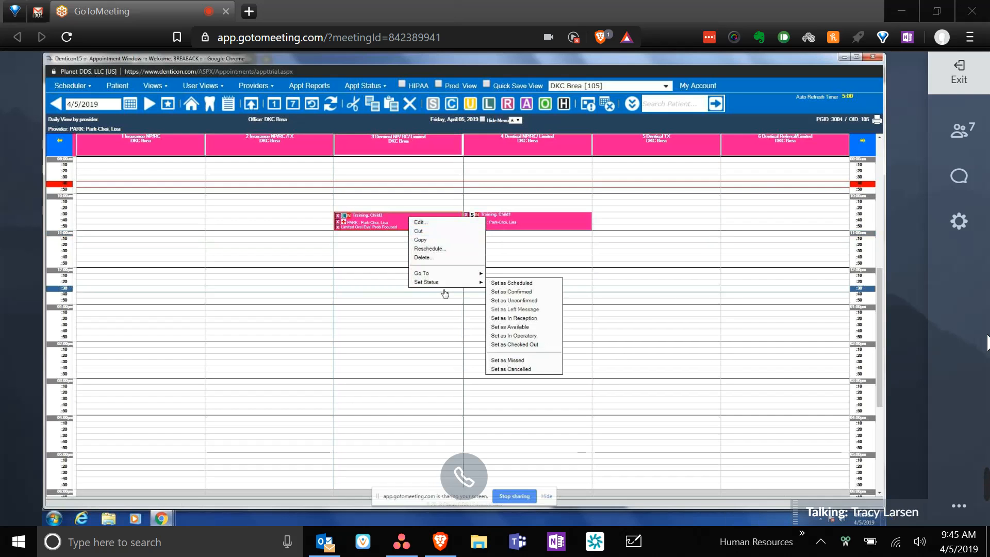
pyautogui.click(507, 292)
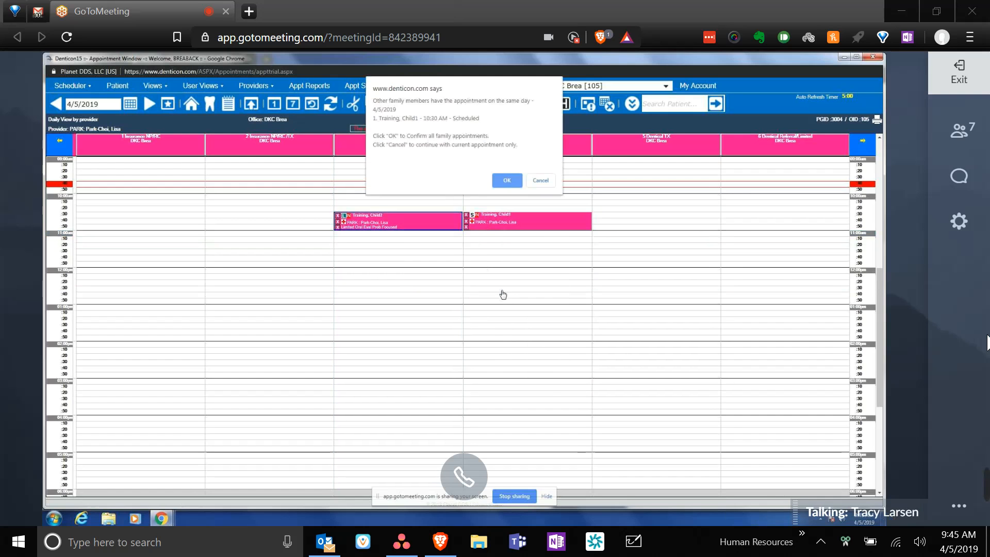
# - Confirm all family appointments on 4/5/2019, then reopen the Child2 appointment's actions
pyautogui.click(508, 184)
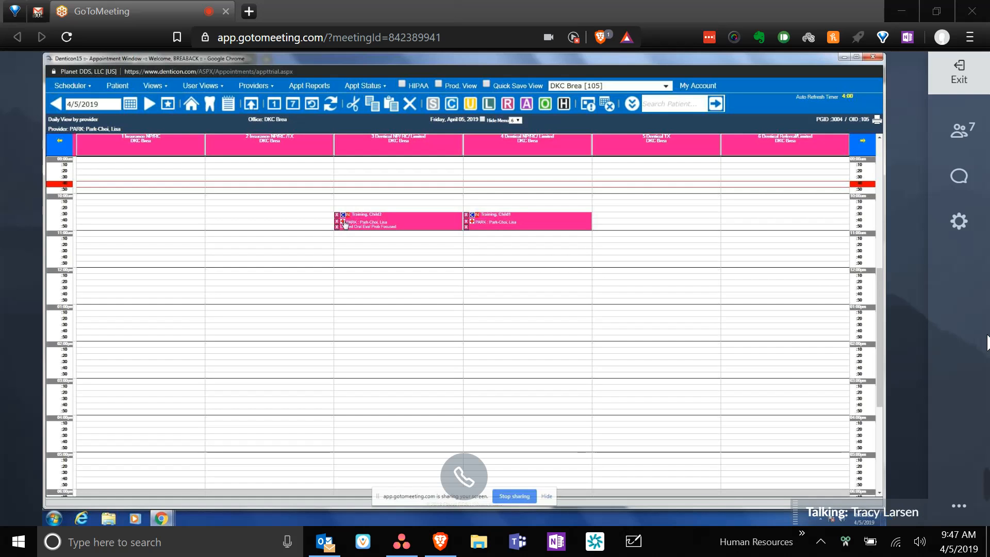
pyautogui.rightClick(413, 223)
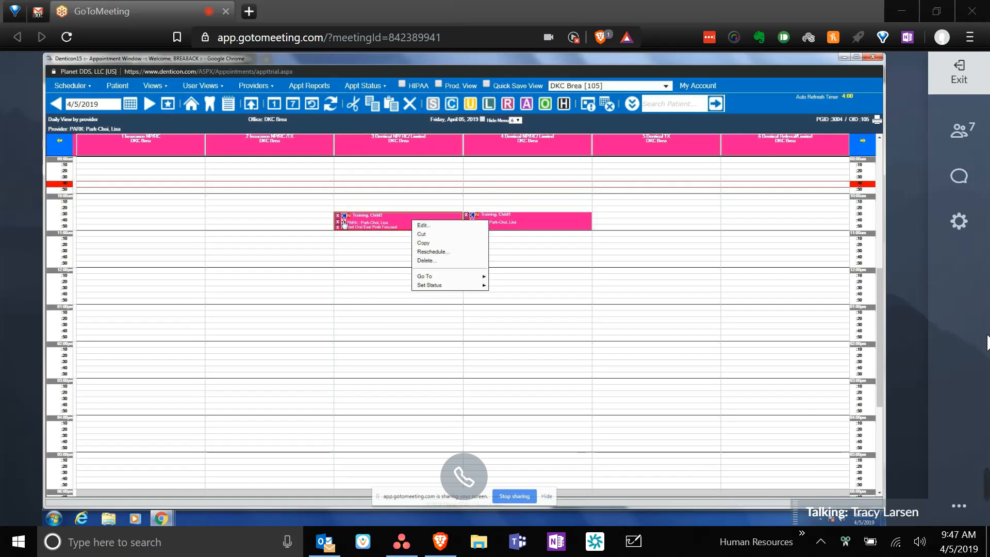
pyautogui.click(395, 222)
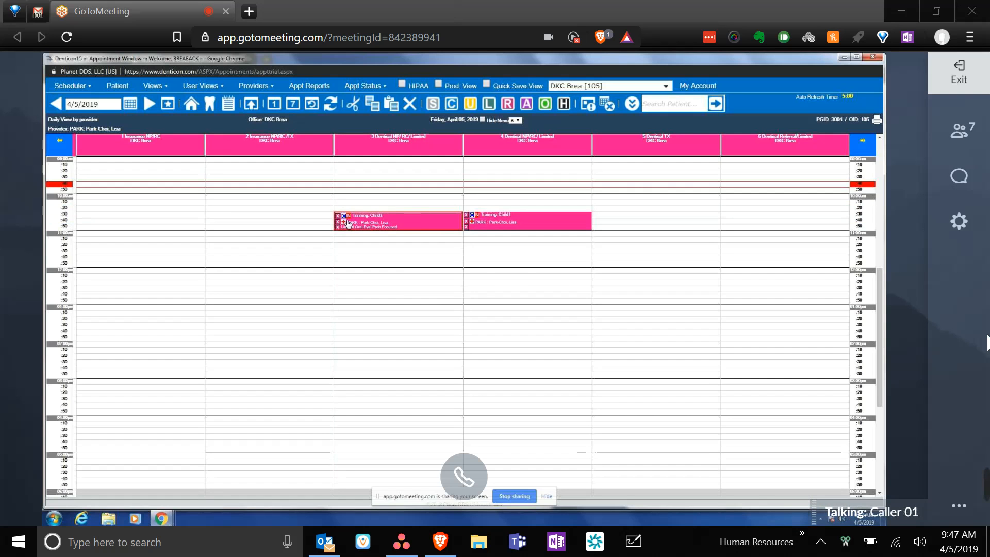
pyautogui.moveTo(410, 223)
pyautogui.moveTo(372, 226)
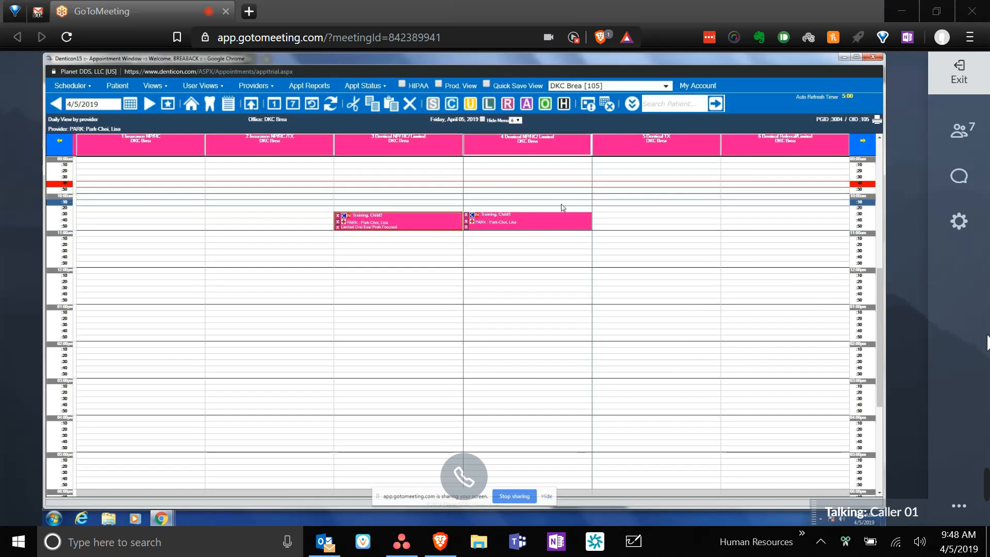
pyautogui.moveTo(477, 220)
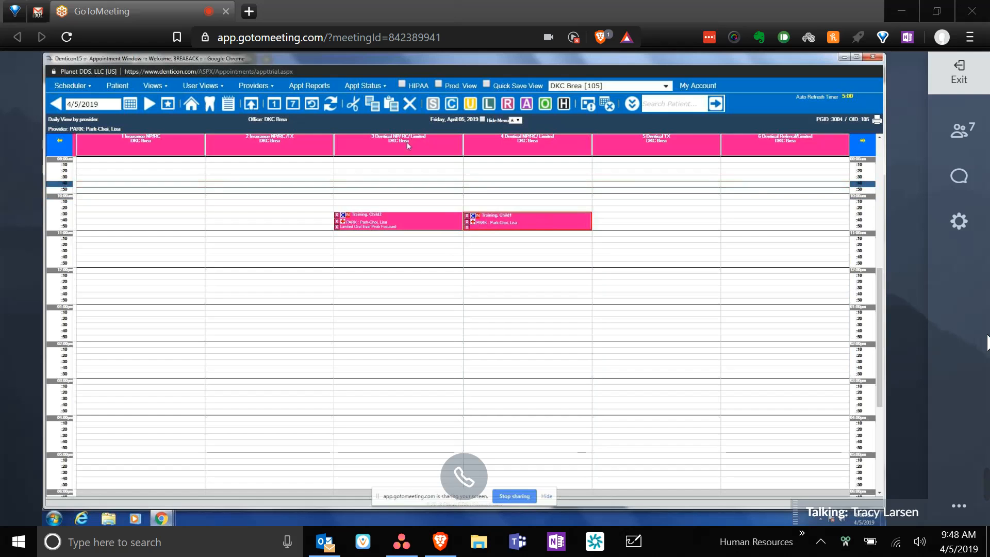
pyautogui.moveTo(380, 220)
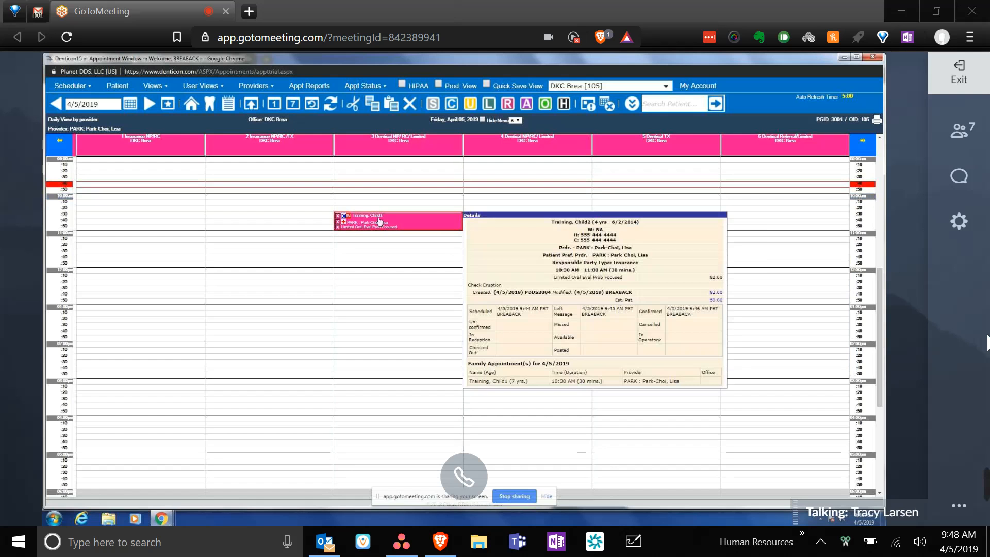
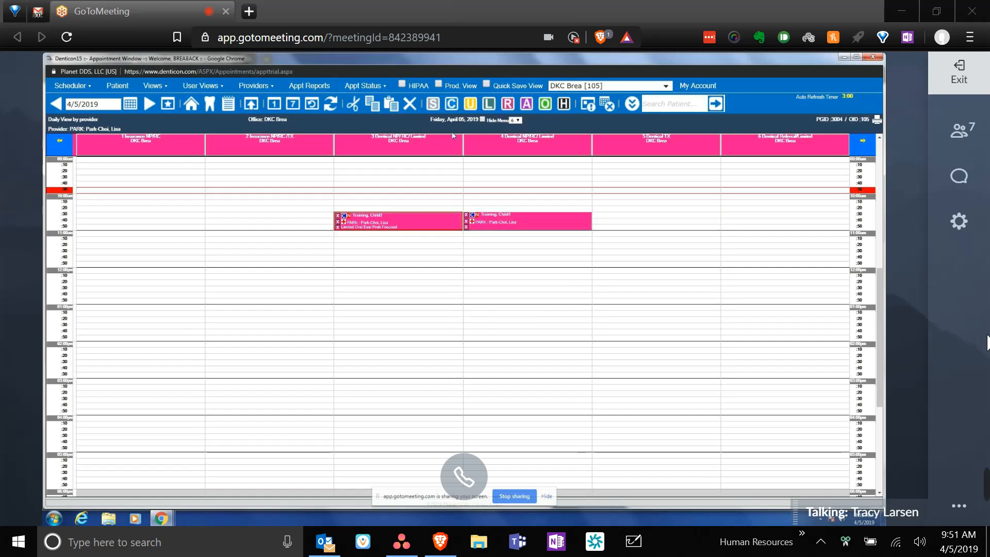
# - Open the Child2 10:30 appointment and review it: Confirmed, EMERGENCY, 30 minutes, note 'Check Eruption'
pyautogui.doubleClick(431, 229)
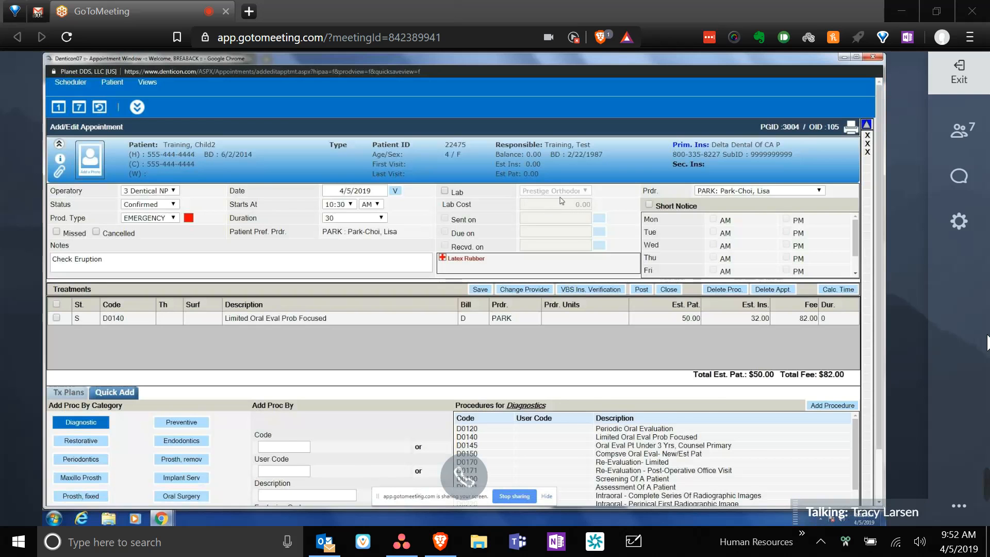
pyautogui.scroll(-2, 561, 201)
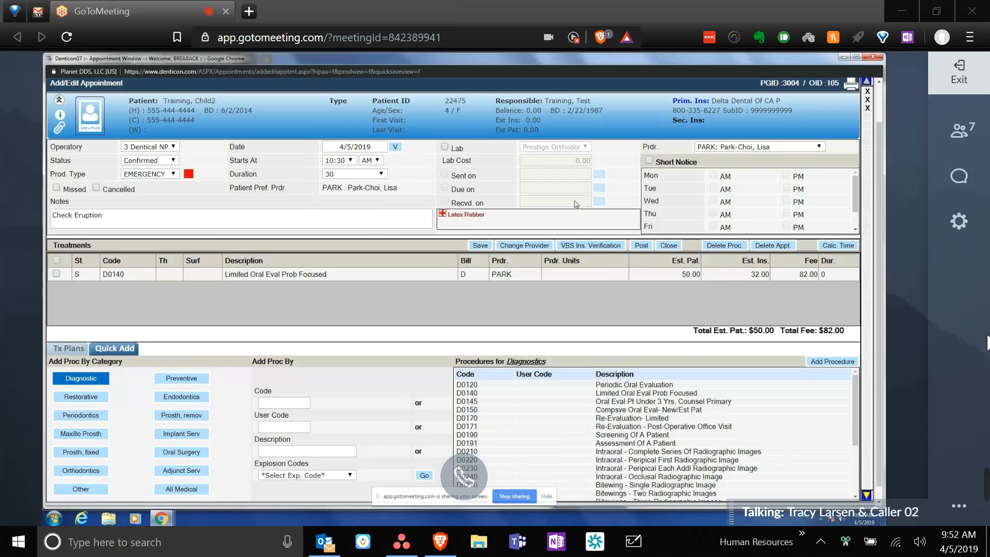
pyautogui.scroll(2, 572, 203)
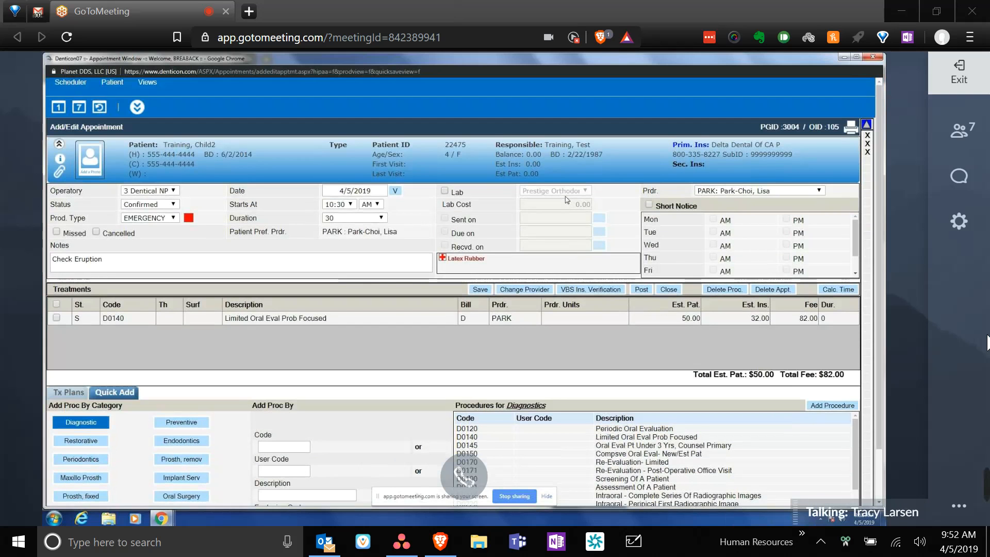
pyautogui.scroll(-1, 566, 200)
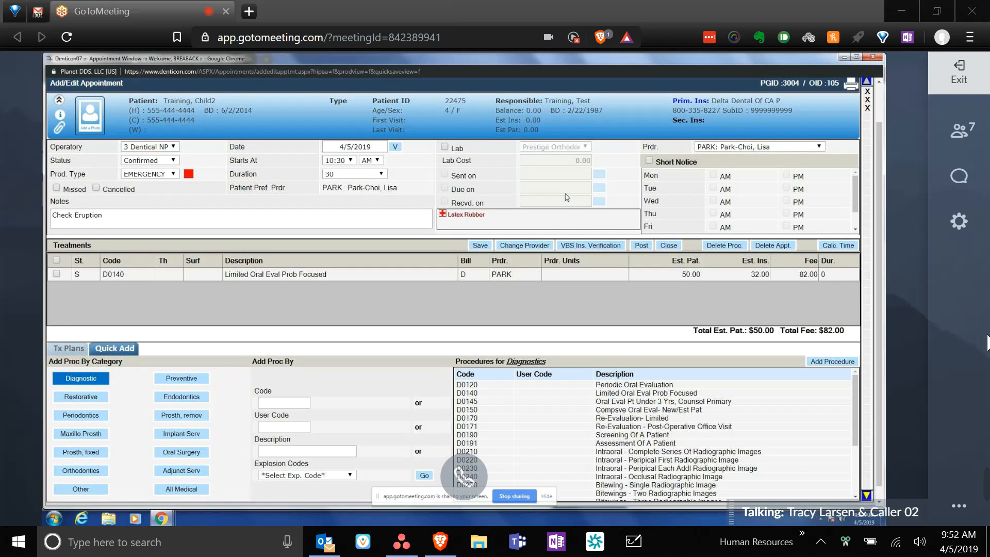
pyautogui.scroll(-1, 567, 197)
pyautogui.scroll(2, 566, 196)
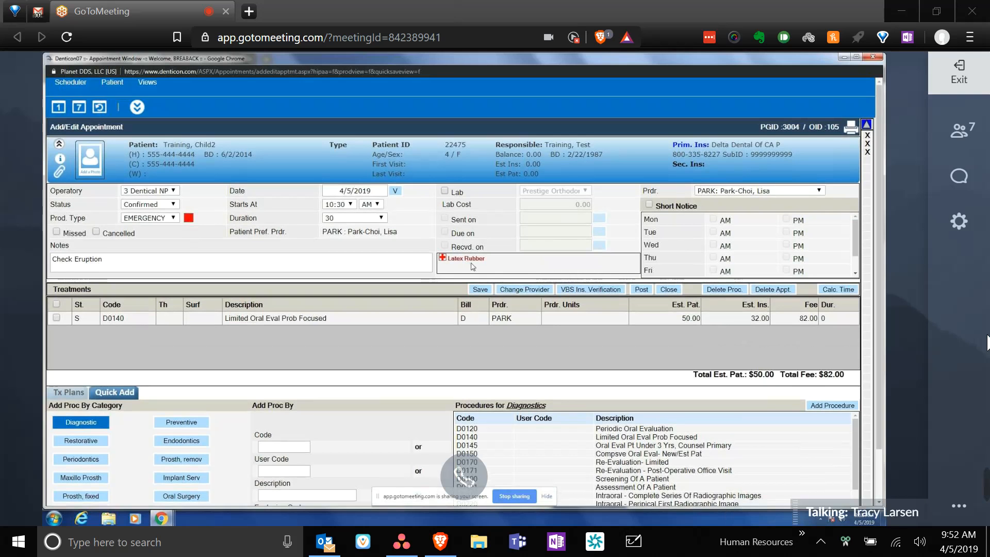
# - Change the production type from EMERGENCY to LIMITED EX, after briefly trying Cash and NO ELIGIBL
pyautogui.click(174, 218)
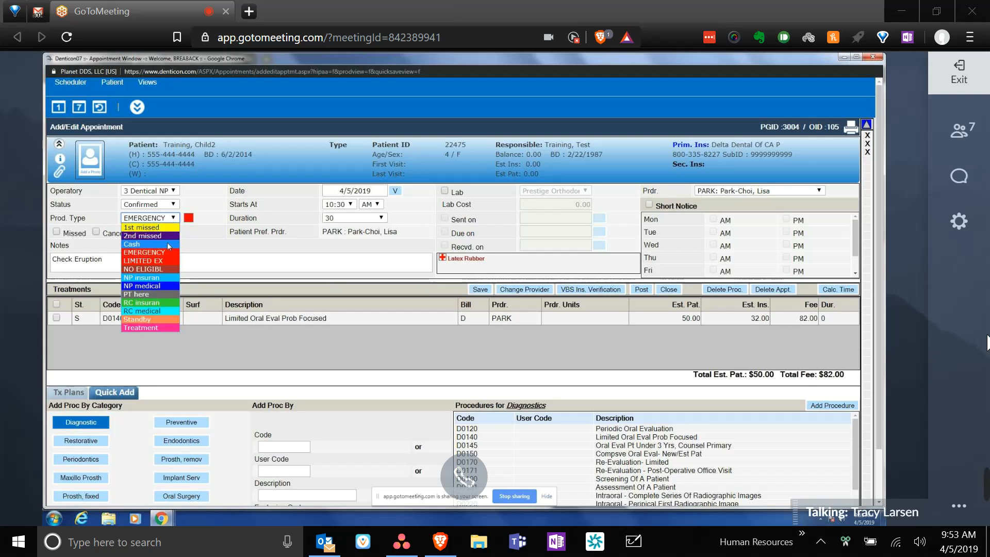
pyautogui.click(169, 245)
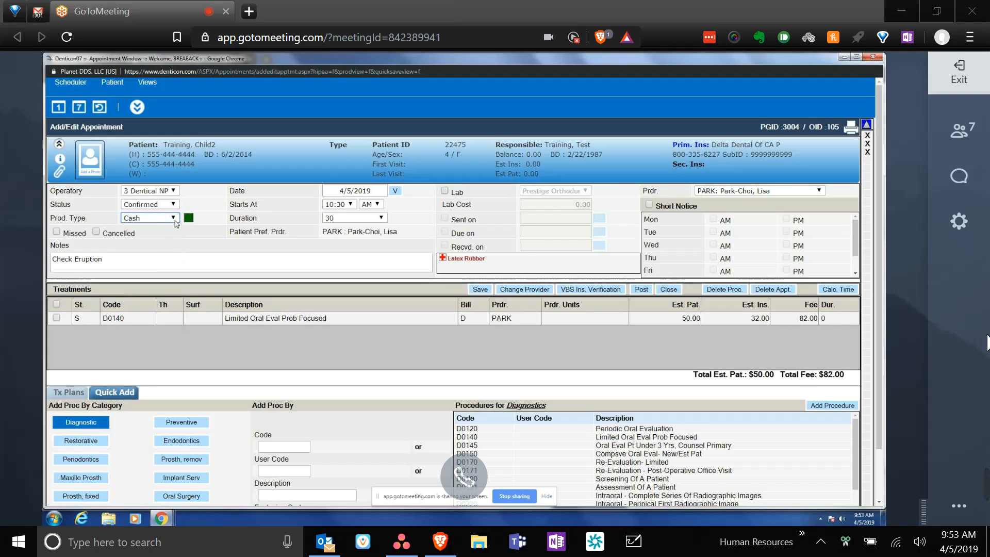
pyautogui.click(174, 219)
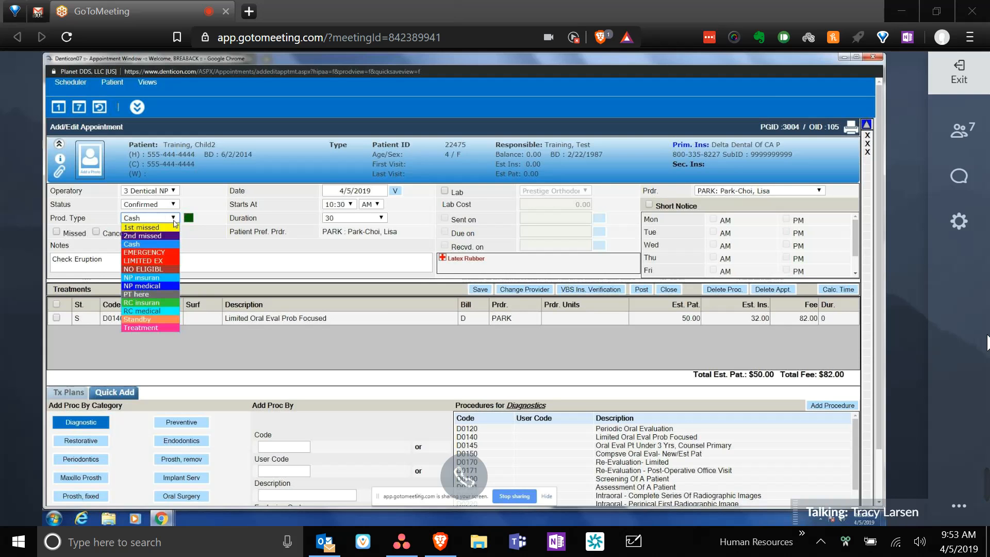
pyautogui.click(172, 269)
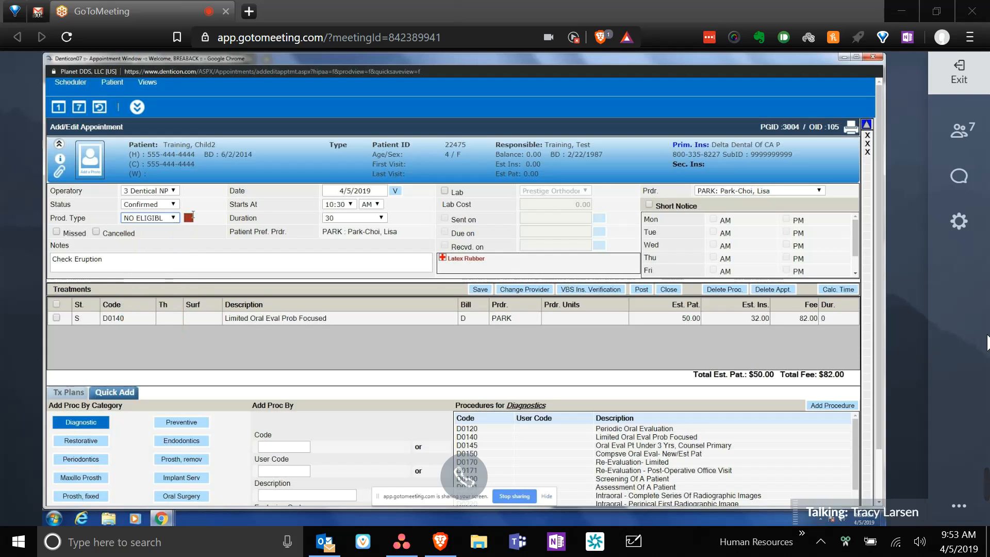
pyautogui.click(173, 217)
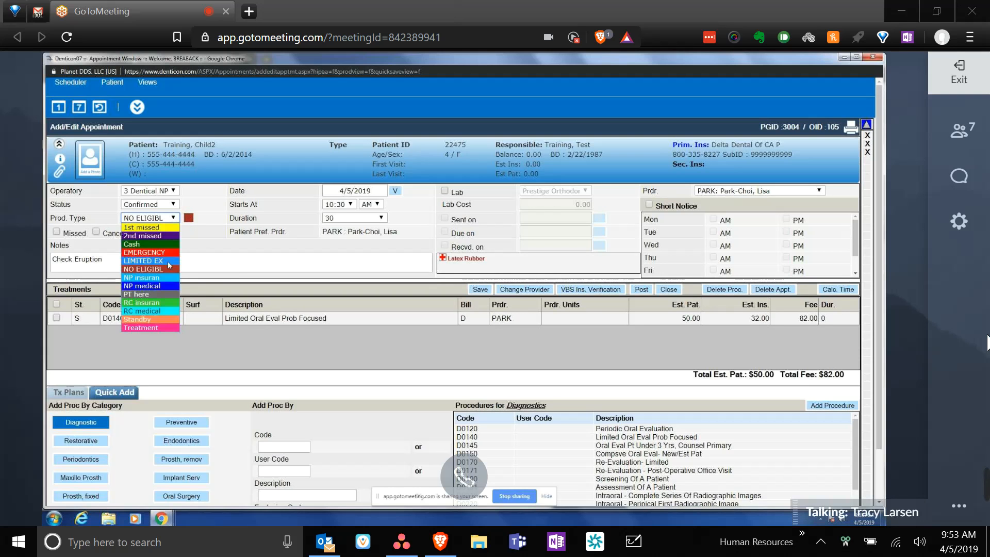
pyautogui.click(173, 247)
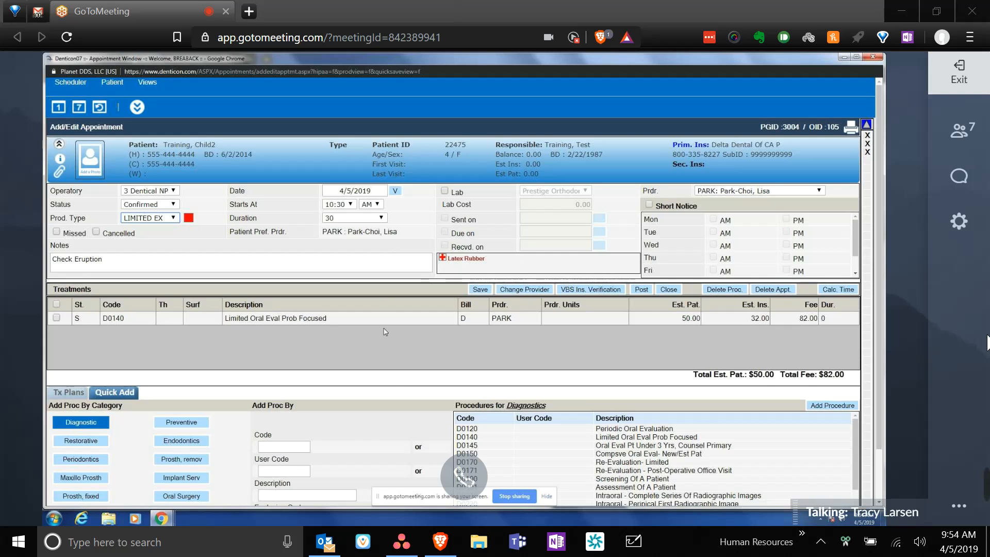
pyautogui.scroll(-1, 385, 332)
# - Save the appointment with its D0140 limited oral evaluation and return to the schedule
pyautogui.scroll(-1, 397, 334)
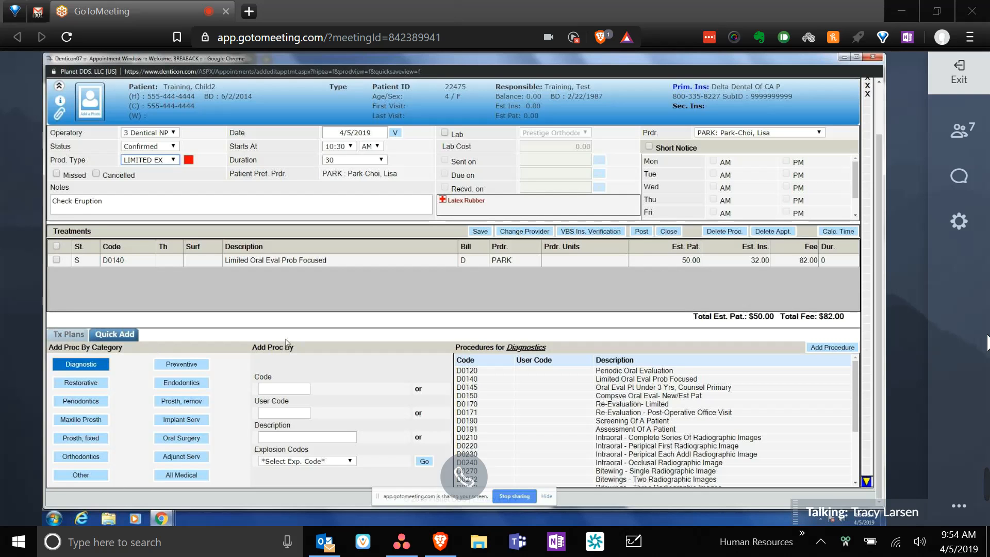
pyautogui.click(480, 232)
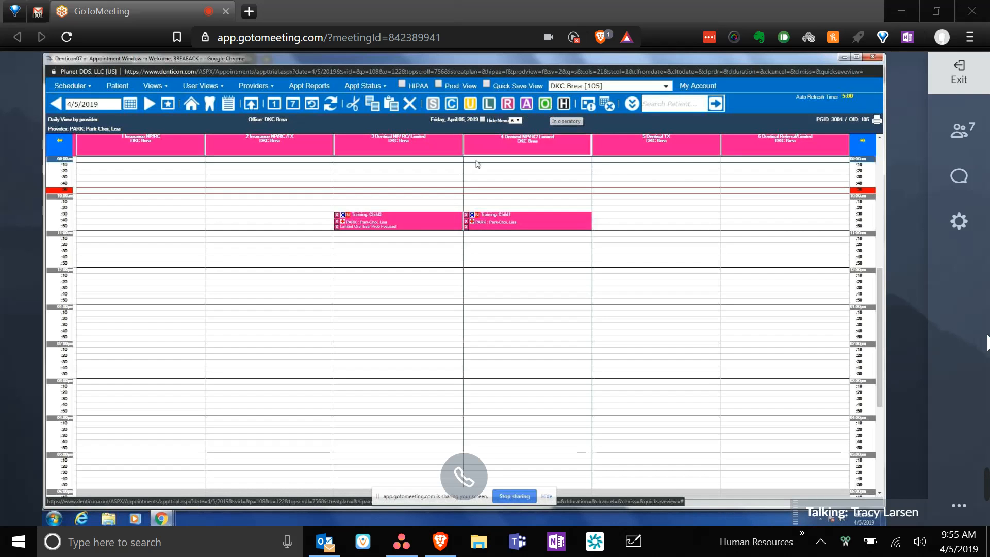
# - Mark the third-column 10:30 Child2 appointment as Available
pyautogui.click(409, 228)
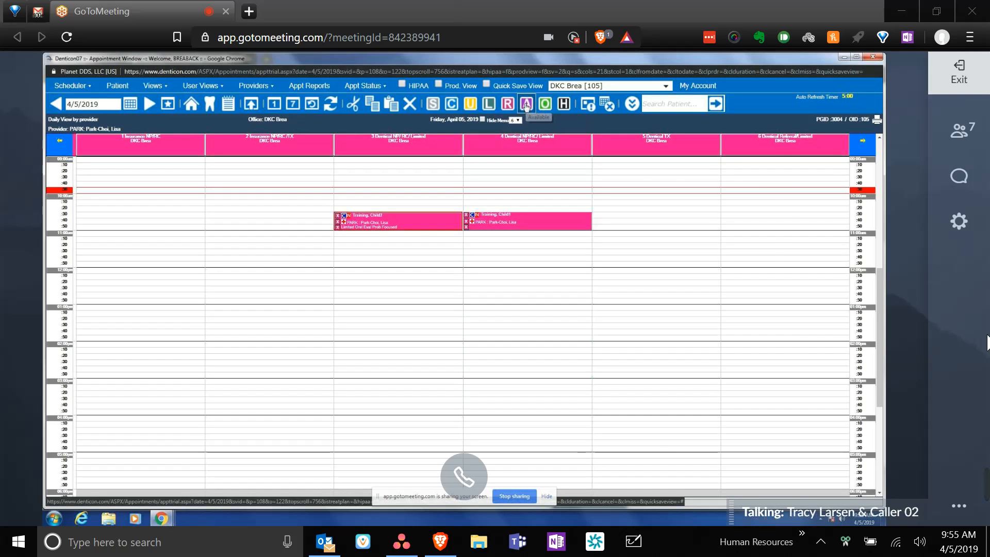
pyautogui.click(526, 105)
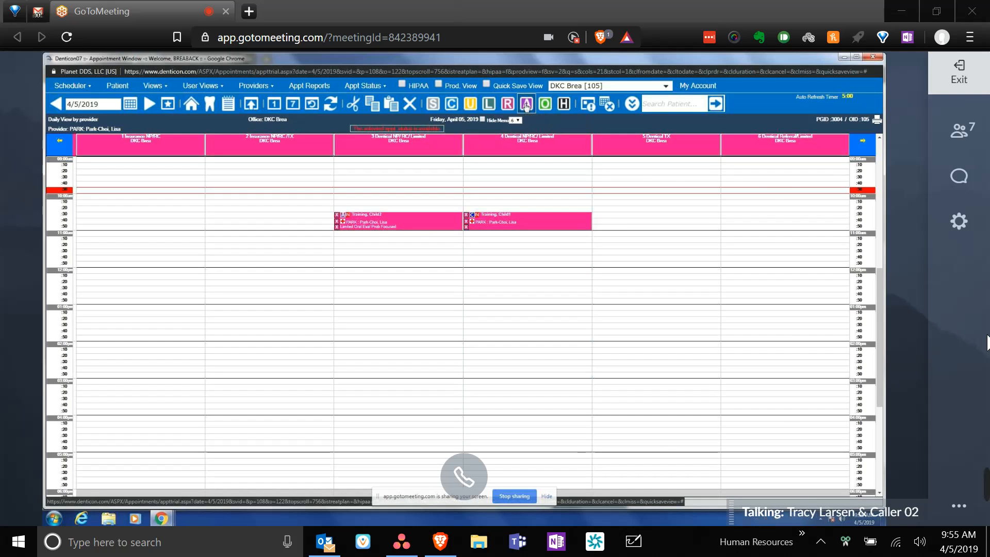
# - Show the appointment's Go To list of patient pages, including Patient Overview and Restorative Chart
pyautogui.rightClick(405, 223)
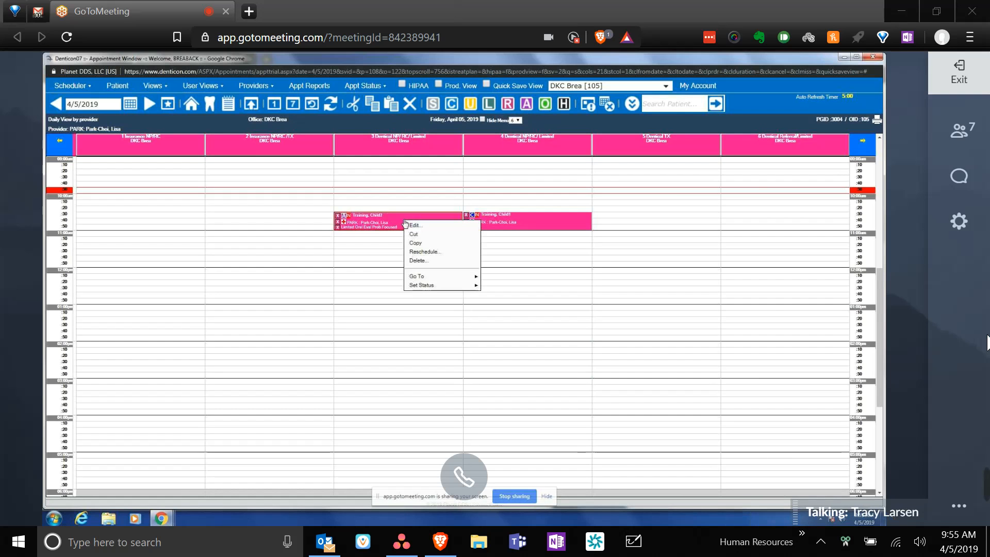
pyautogui.moveTo(420, 286)
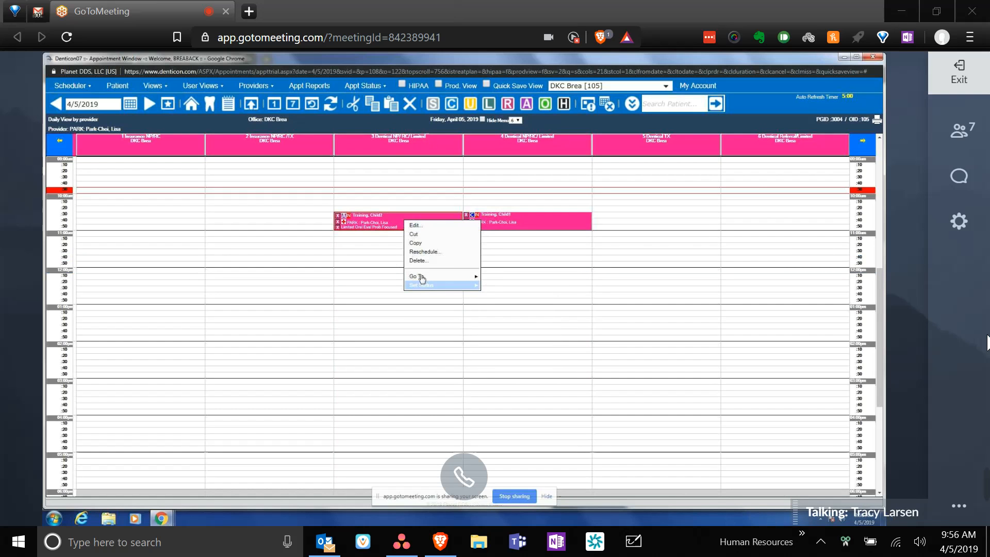
pyautogui.click(418, 279)
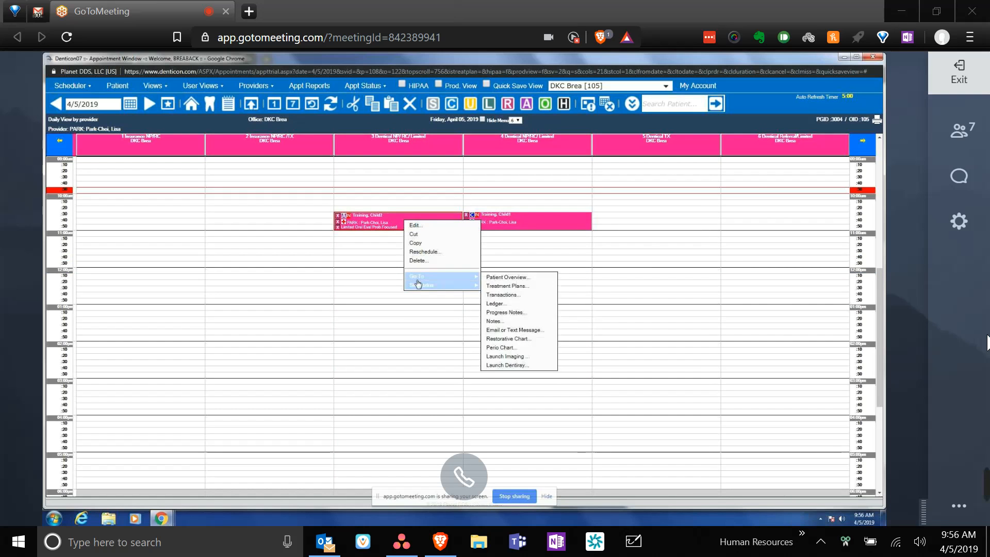
# - Go to the patient's overview, then open the Medical Alerts medical information page
pyautogui.click(485, 279)
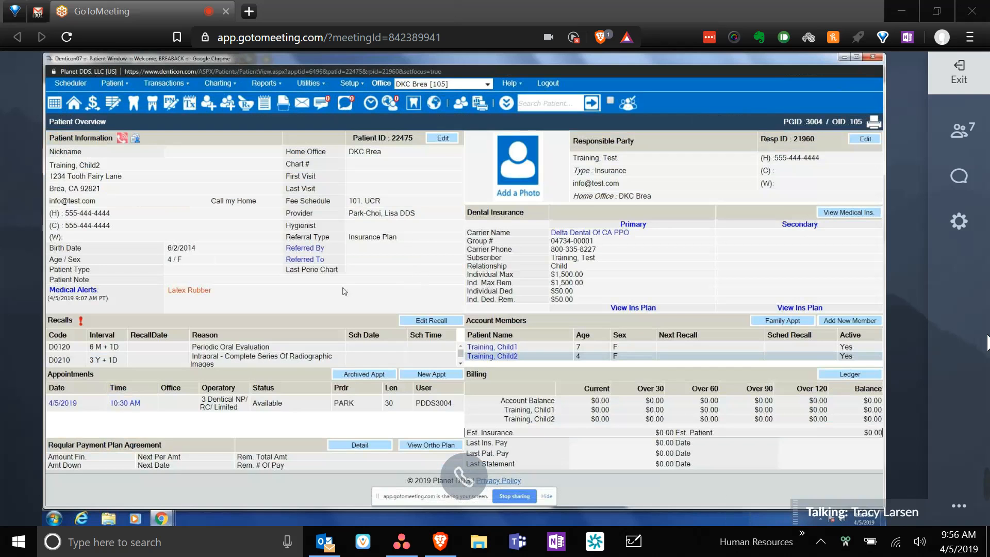
pyautogui.moveTo(123, 139)
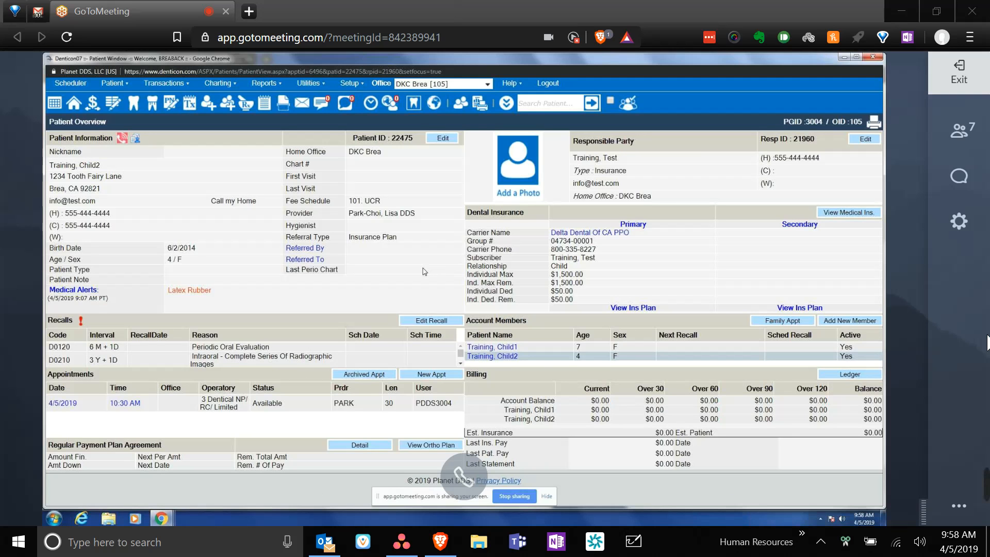
pyautogui.click(61, 292)
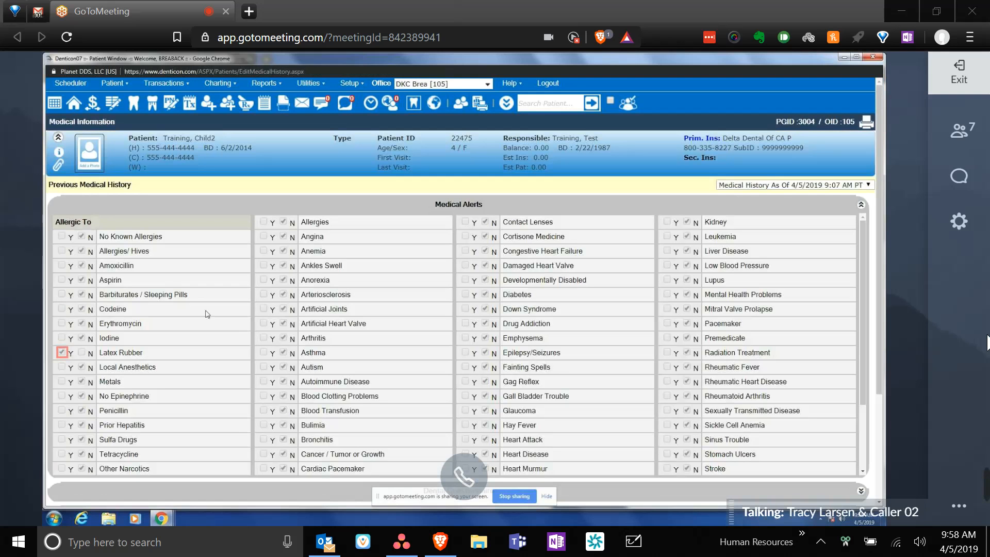
# - Review the medical alerts checklist with Latex Rubber checked, then collapse the Medical Alerts section
pyautogui.moveTo(862, 279); pyautogui.dragTo(879, 267)
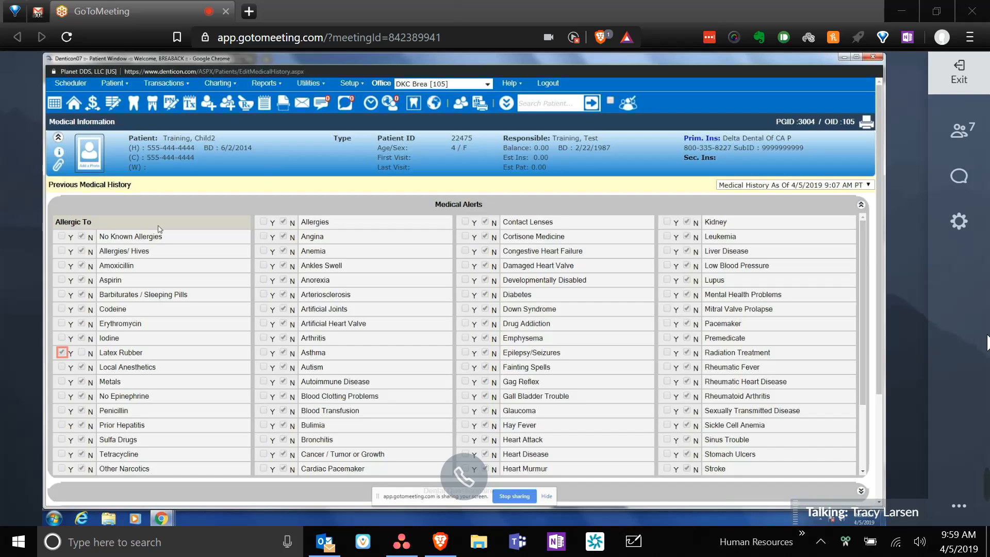
pyautogui.scroll(-1, 159, 229)
pyautogui.scroll(-1, 210, 257)
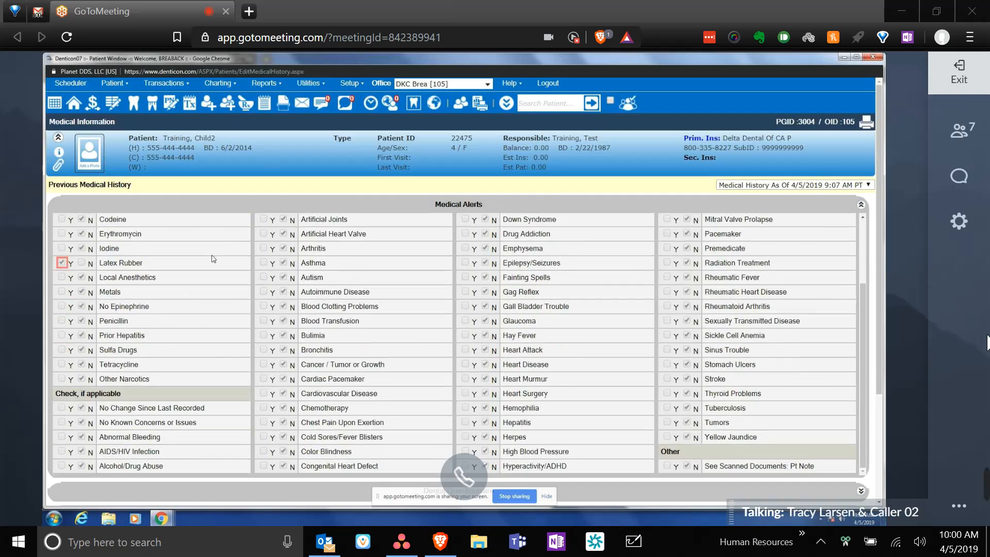
pyautogui.scroll(-3, 214, 259)
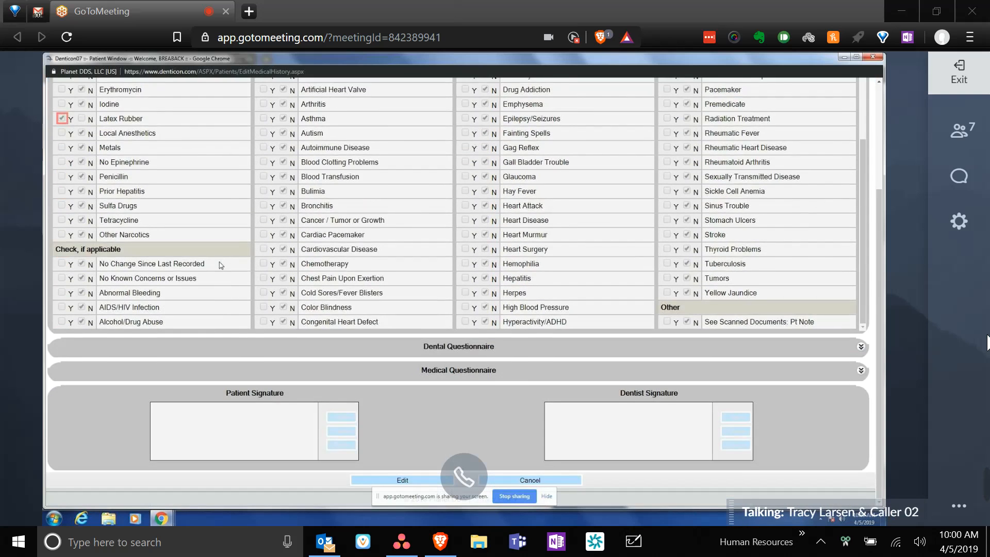
pyautogui.scroll(2, 221, 262)
pyautogui.scroll(3, 221, 262)
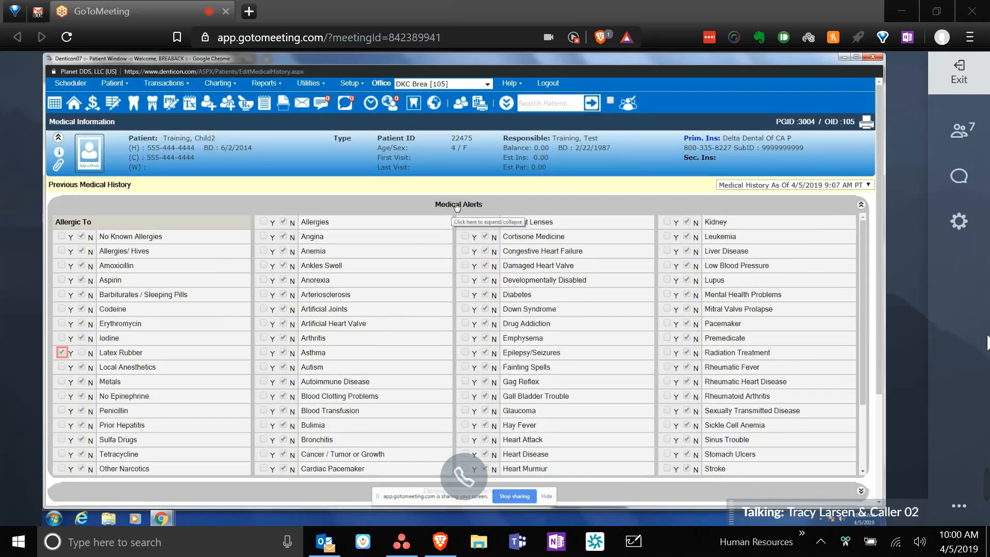
pyautogui.click(456, 206)
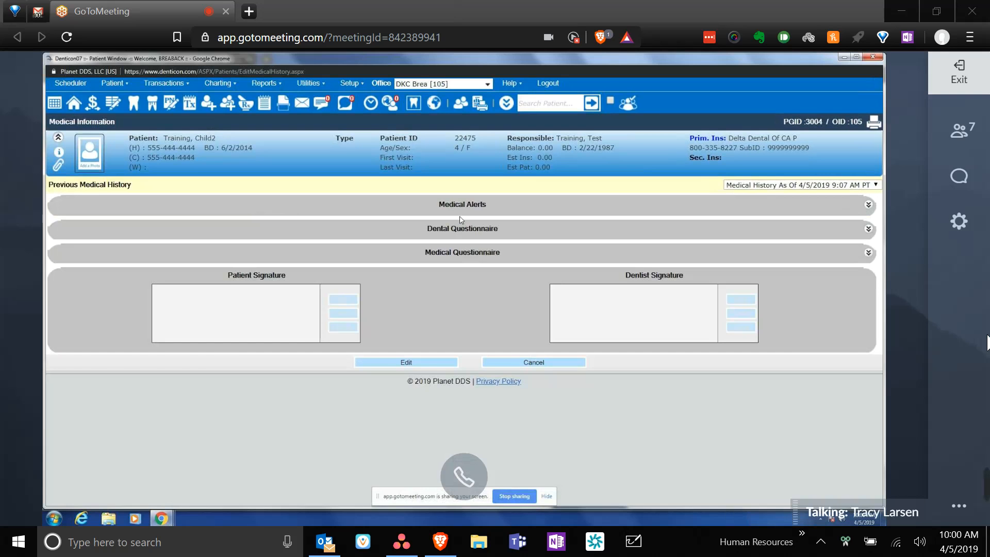
pyautogui.click(464, 229)
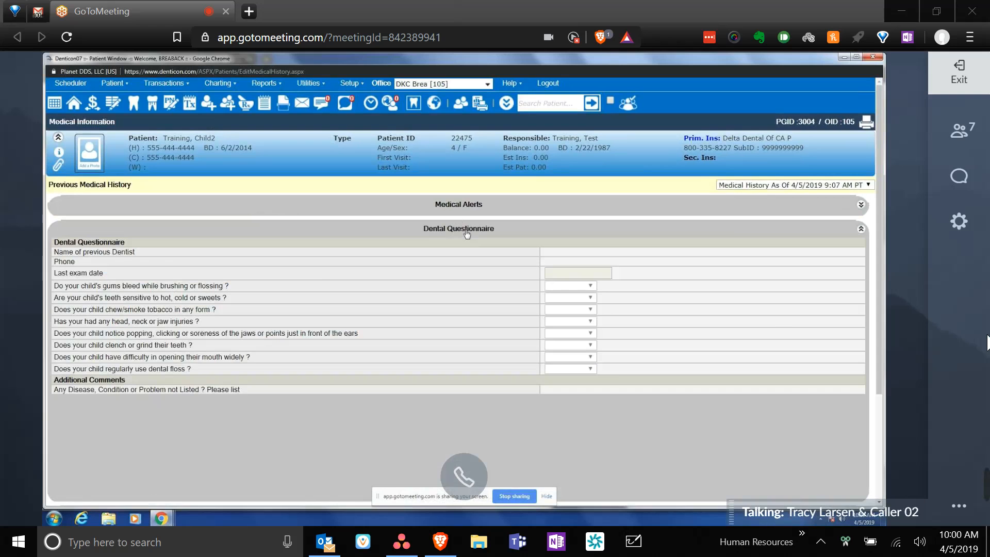
pyautogui.scroll(-3, 493, 326)
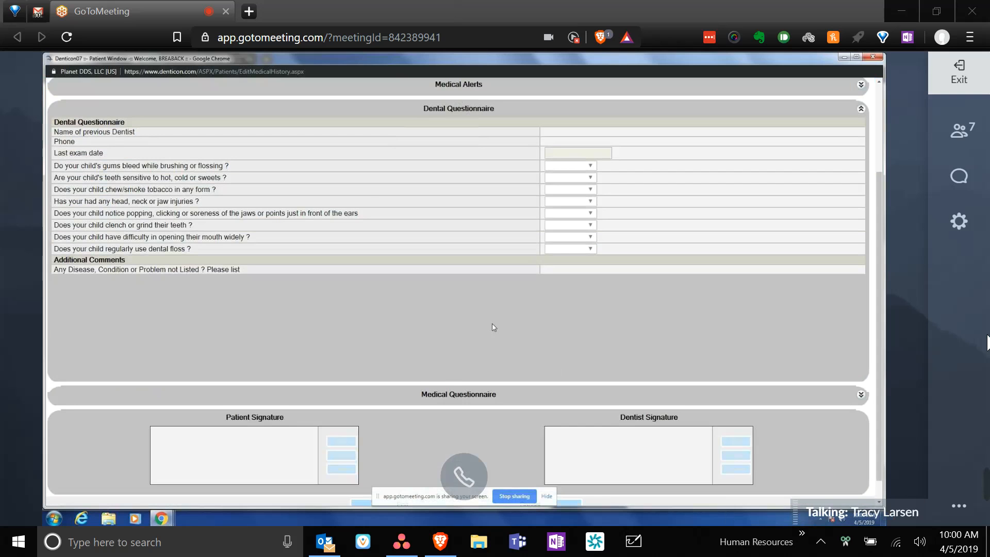
pyautogui.scroll(-1, 459, 276)
pyautogui.scroll(3, 457, 248)
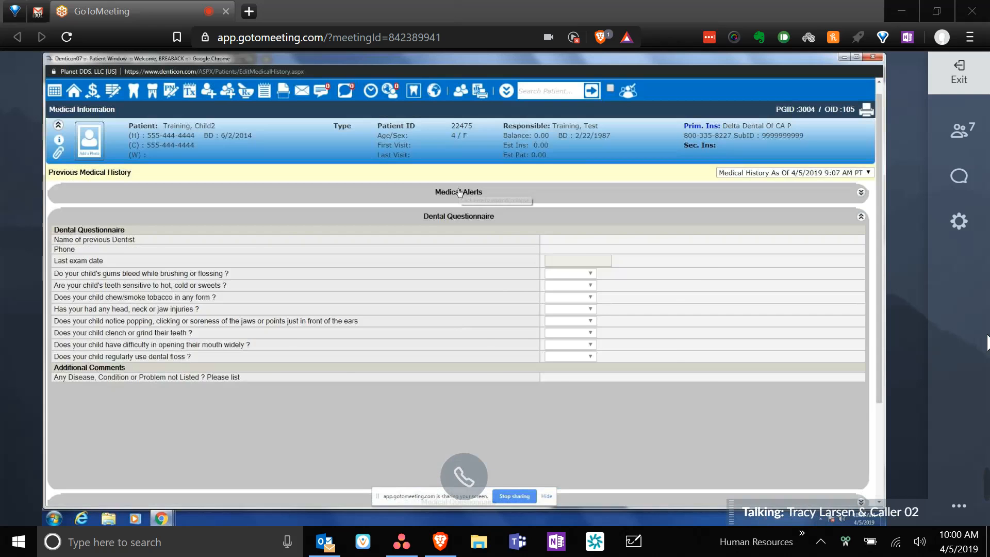
pyautogui.click(459, 192)
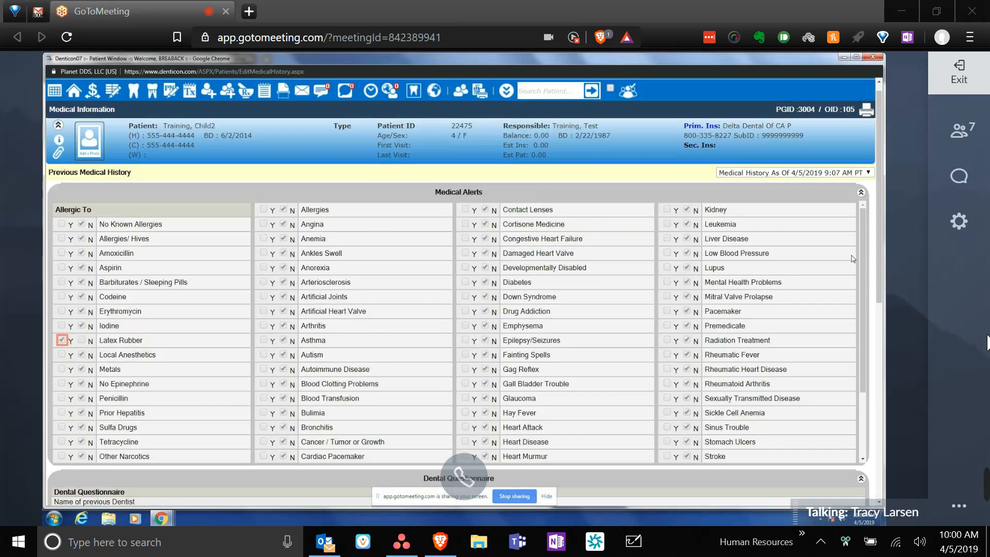
pyautogui.scroll(-2, 618, 222)
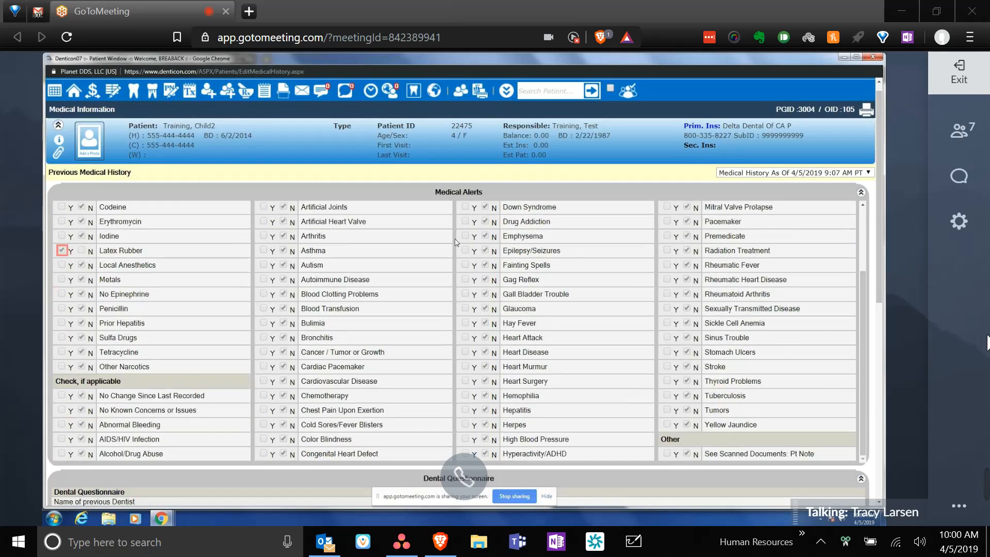
pyautogui.click(461, 192)
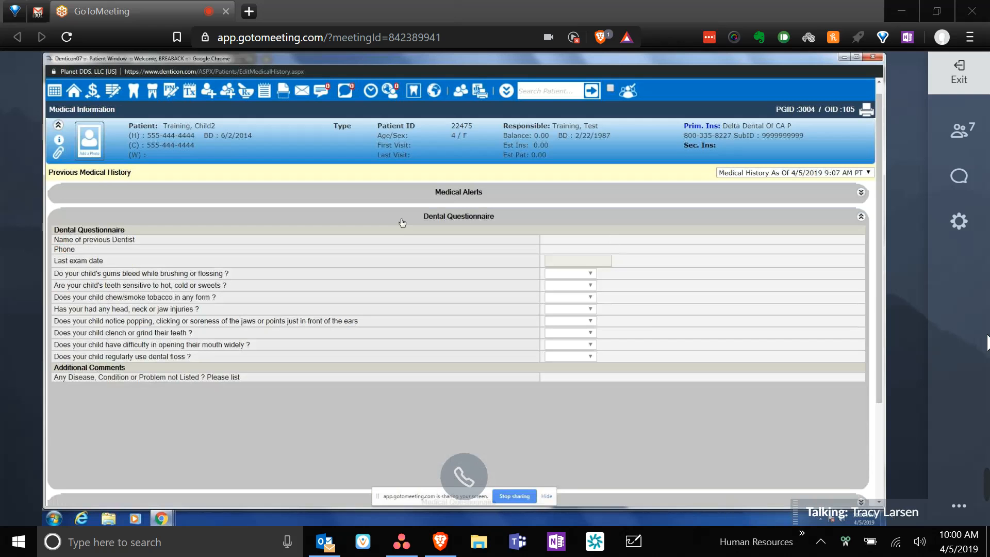
pyautogui.click(447, 216)
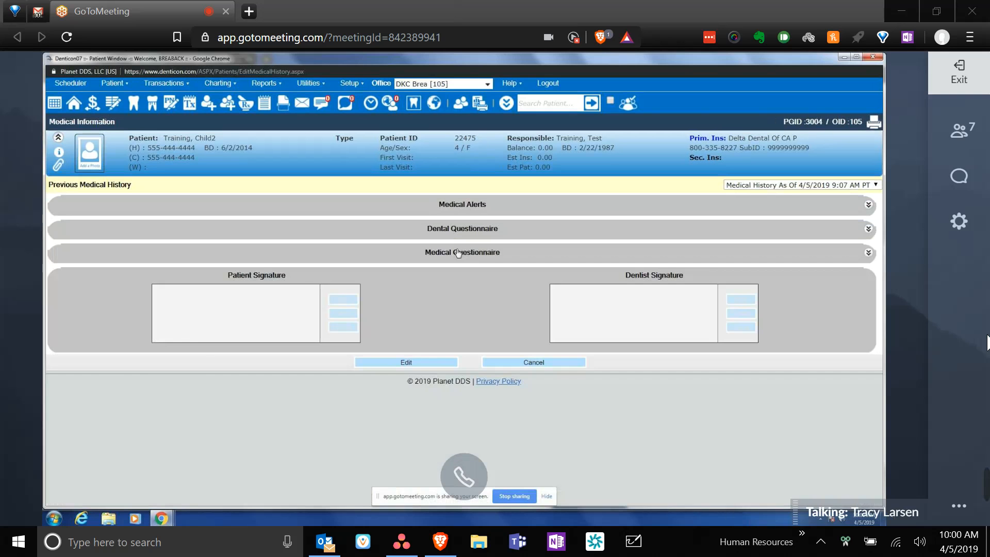
pyautogui.click(458, 253)
pyautogui.scroll(-3, 816, 283)
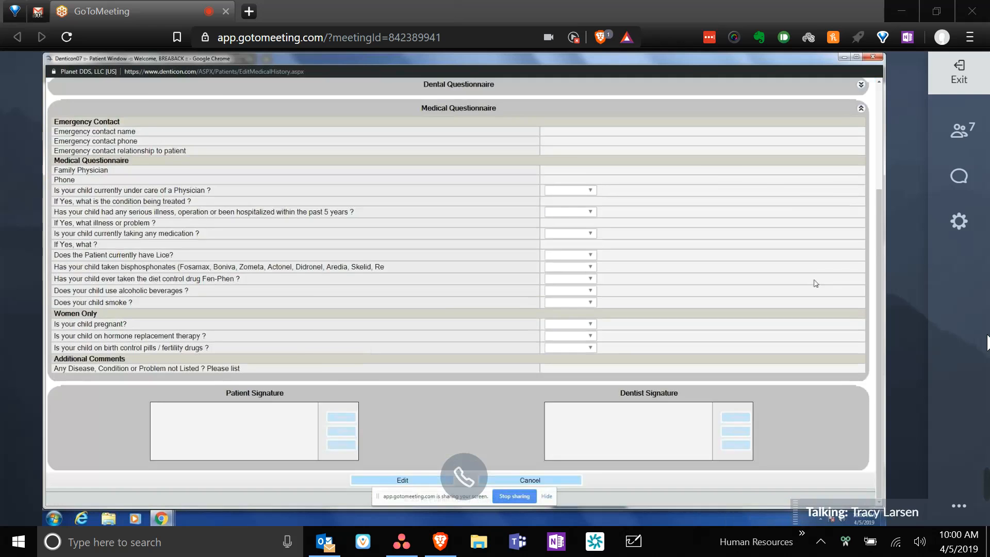
pyautogui.scroll(3, 815, 283)
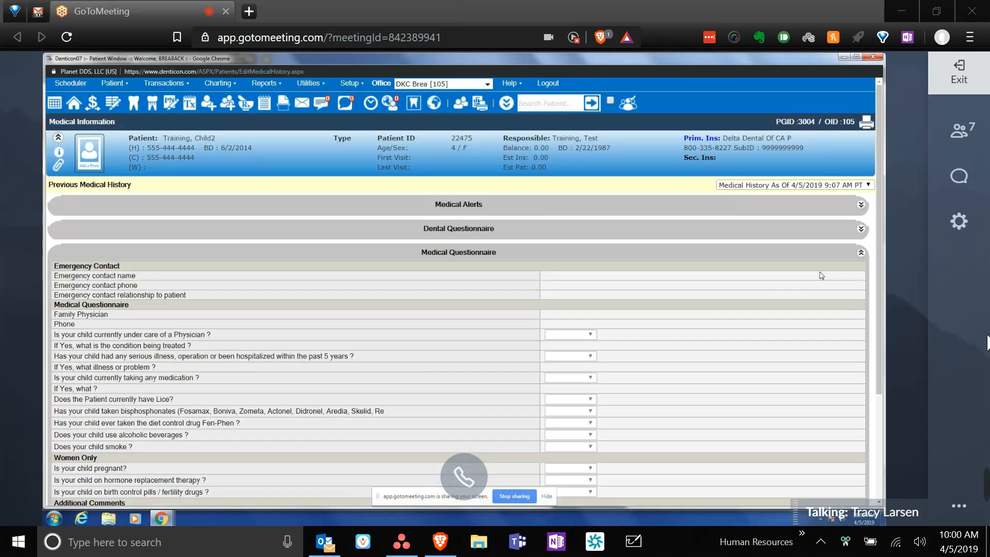
pyautogui.click(446, 253)
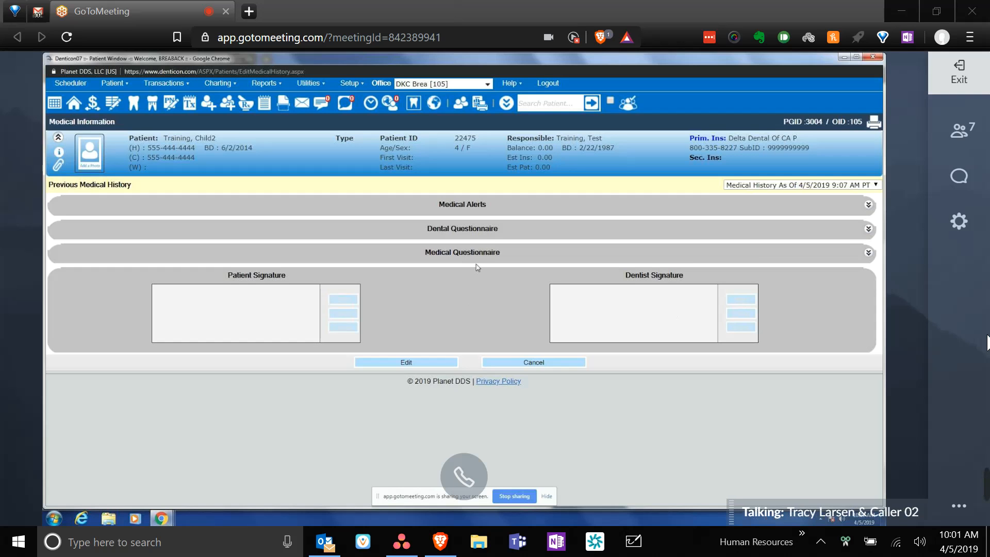
# - Expand the Dental Questionnaire and look over its still-unanswered questions
pyautogui.click(472, 236)
pyautogui.scroll(-3, 484, 339)
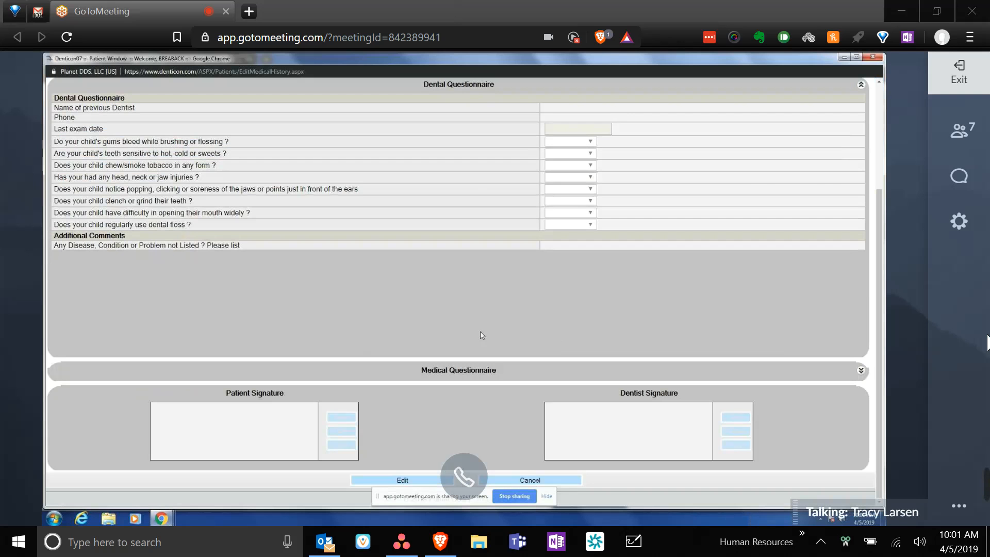
pyautogui.scroll(3, 481, 332)
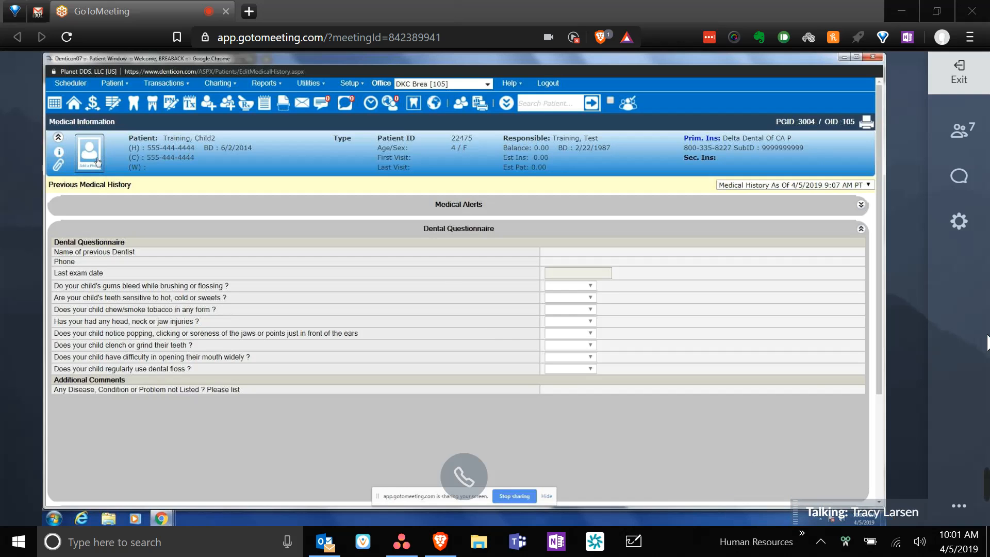
# - View the Patient Quick Info summary with its Latex Rubber alert, then close it
pyautogui.click(61, 154)
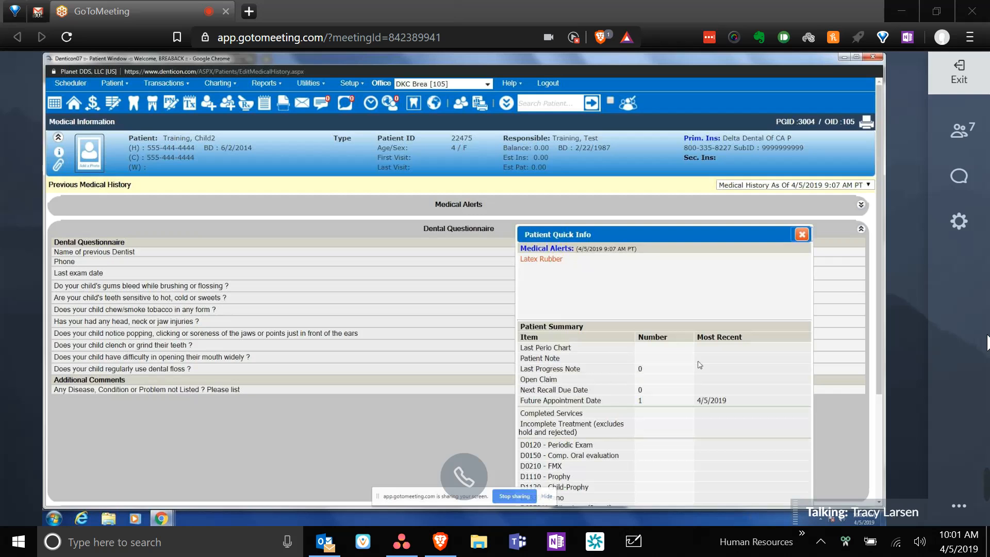
pyautogui.scroll(-3, 605, 434)
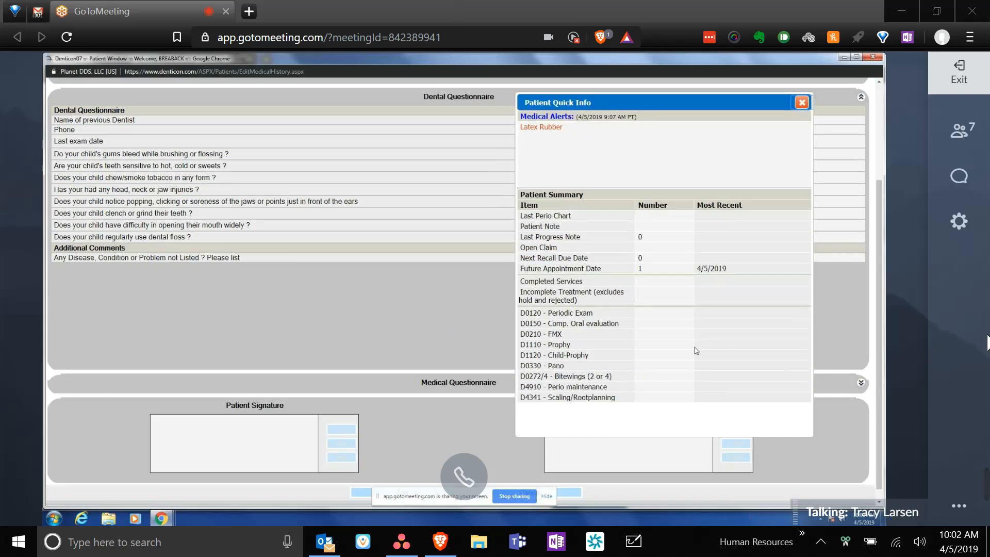
pyautogui.scroll(2, 670, 350)
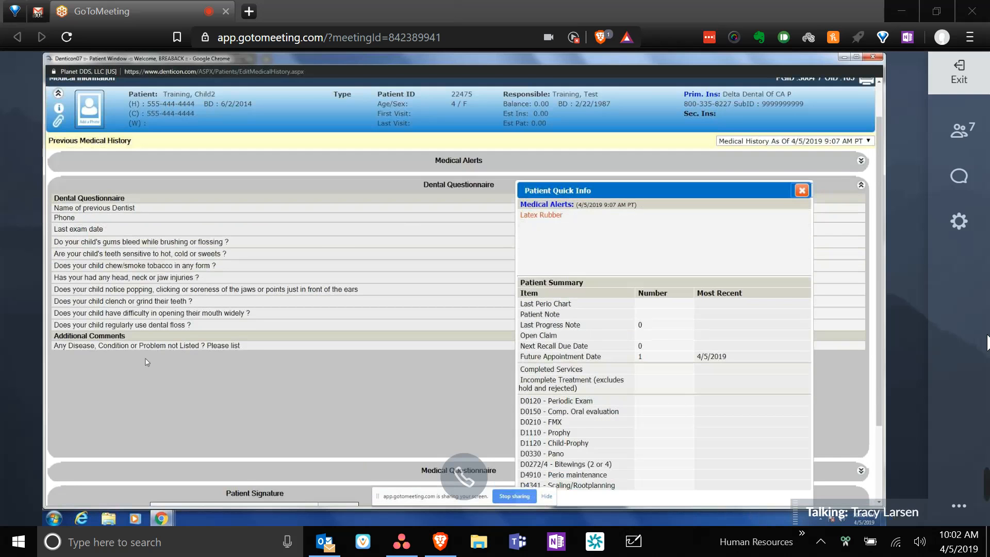
pyautogui.scroll(1, 147, 362)
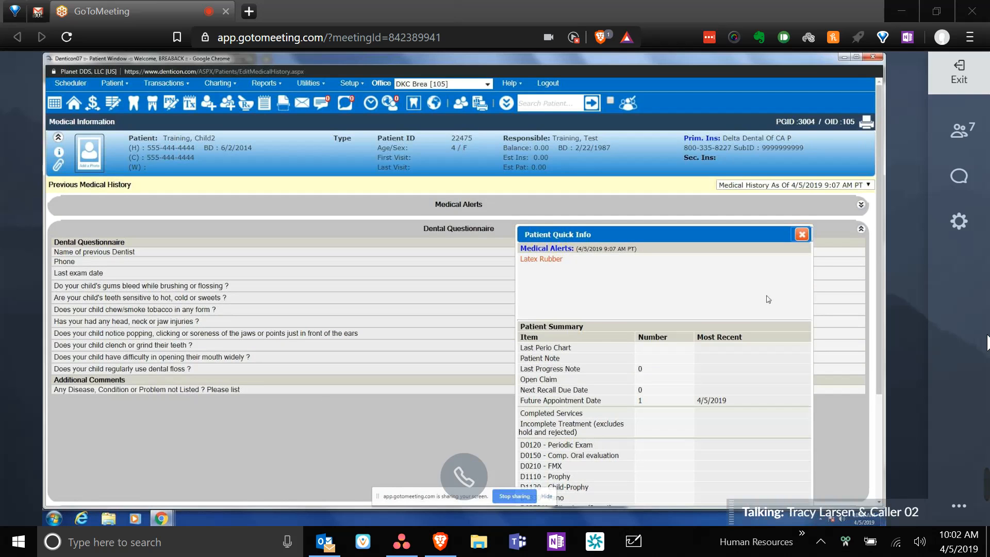
pyautogui.click(801, 234)
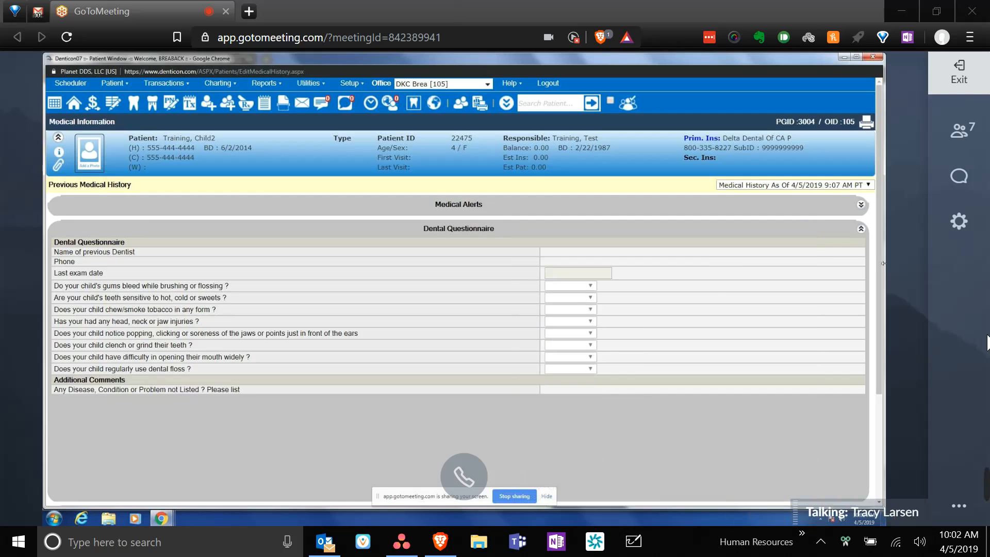
# - Return to the patient's overview page and open the 4/5/2019 10:30 appointment from it
pyautogui.click(74, 105)
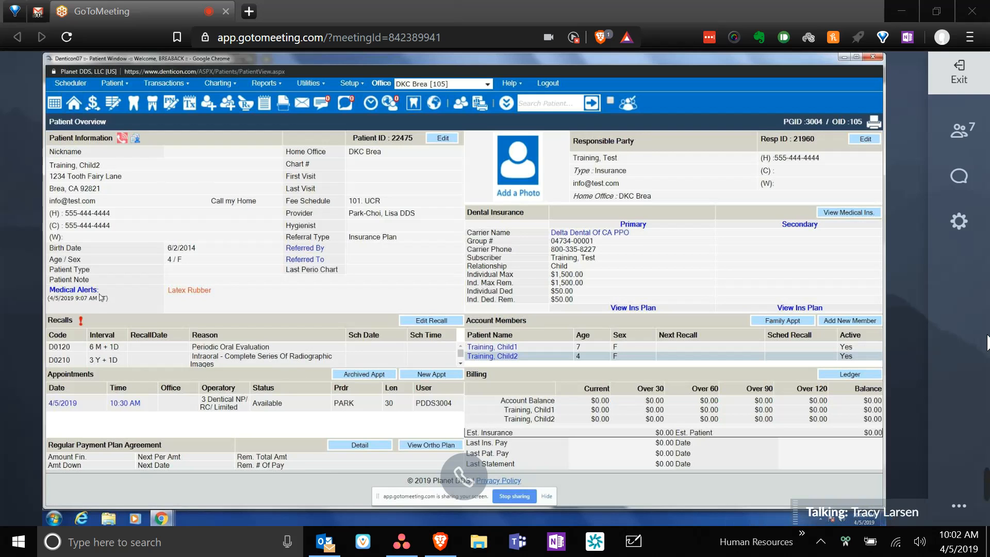
pyautogui.click(61, 403)
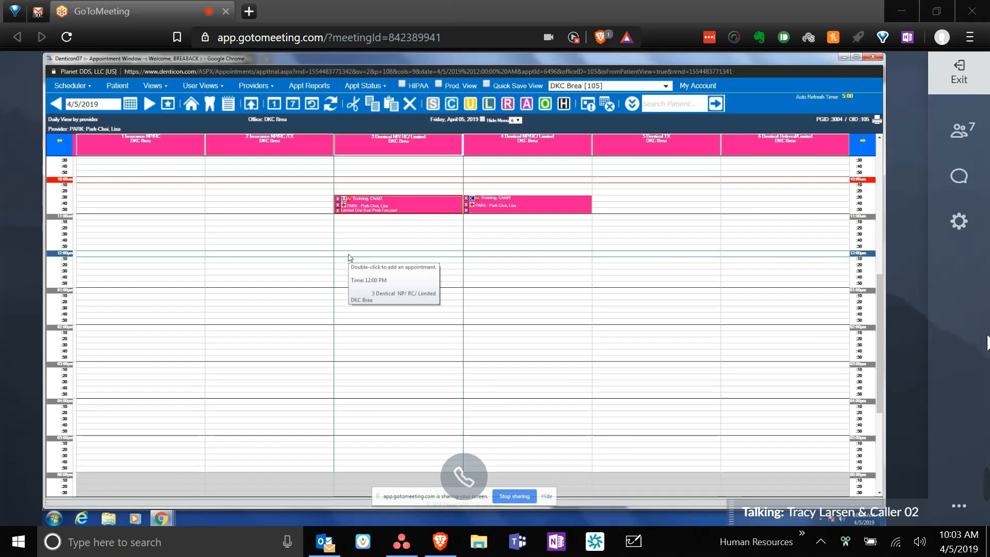
# - Give the second training child's 10:30 appointment the O status and open that patient's chart
pyautogui.moveTo(398, 205)
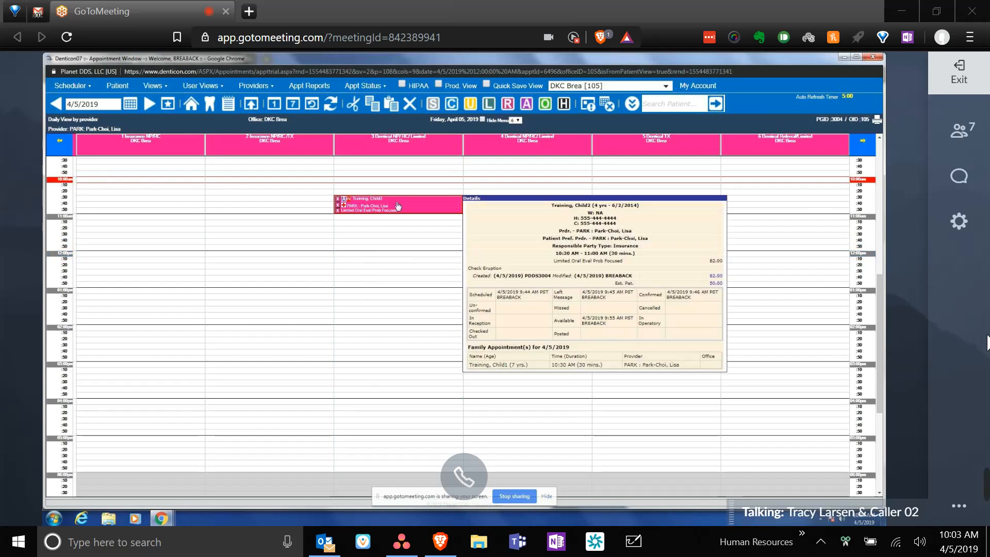
pyautogui.click(540, 105)
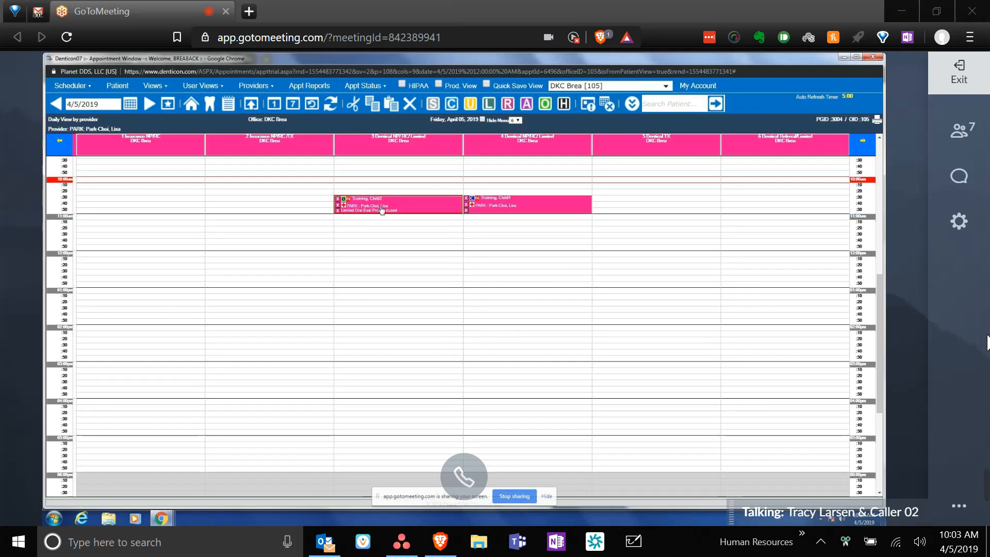
pyautogui.click(210, 105)
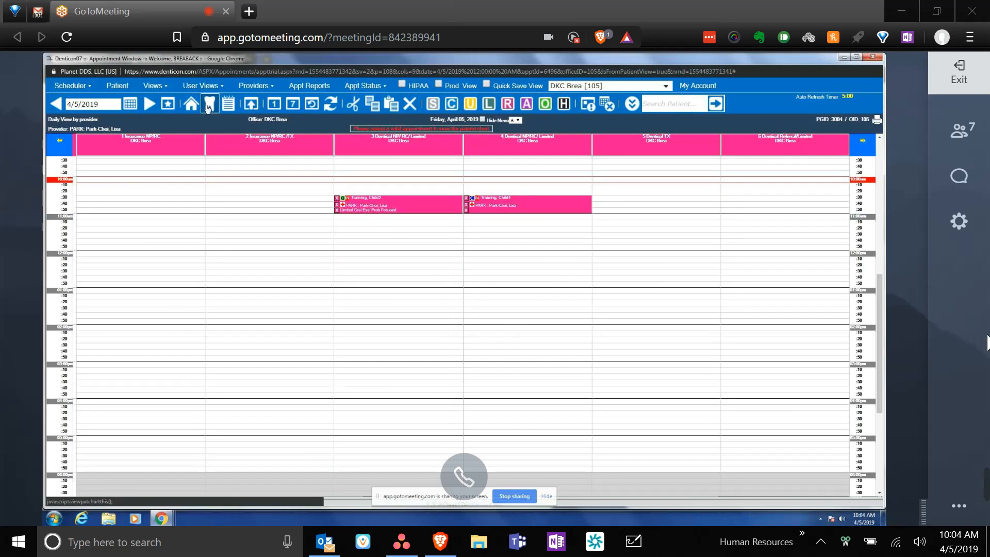
pyautogui.click(372, 206)
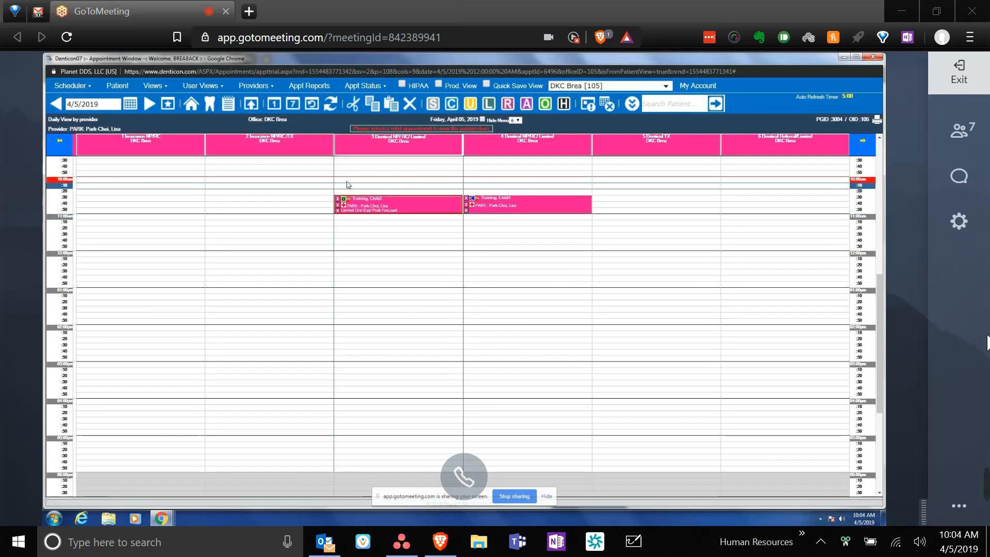
pyautogui.click(208, 103)
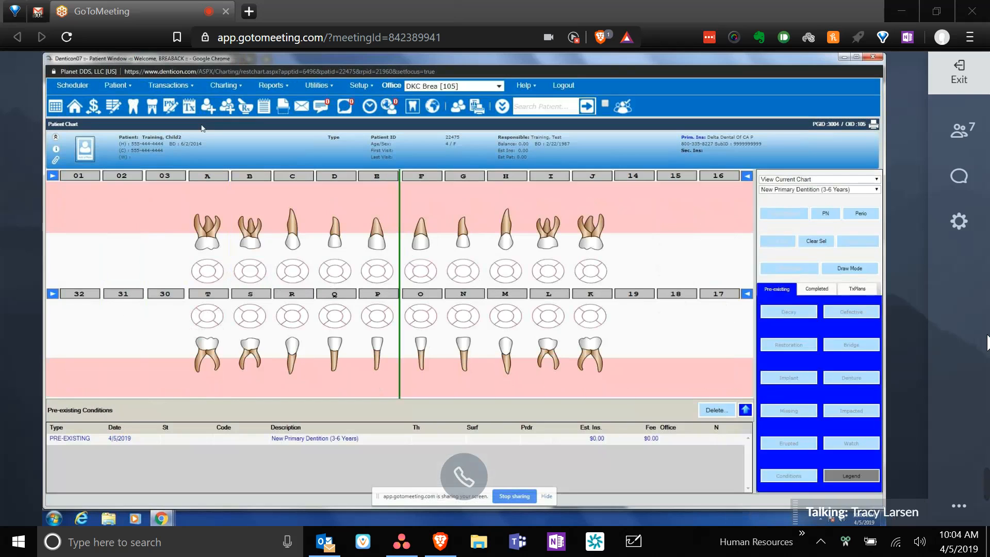
# - Load the Advanced Charting restorative chart from the Charting menu and expand the patient header
pyautogui.click(227, 87)
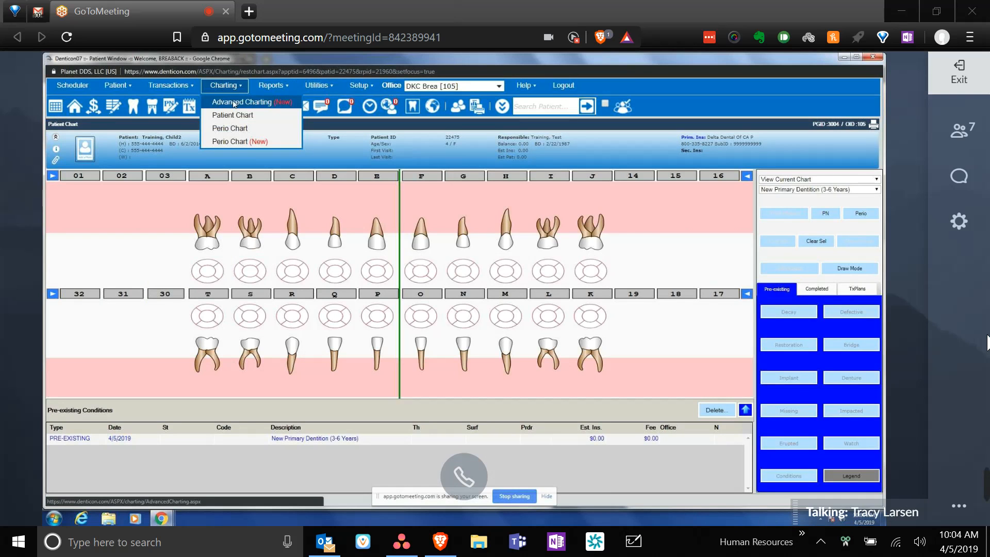
pyautogui.click(235, 102)
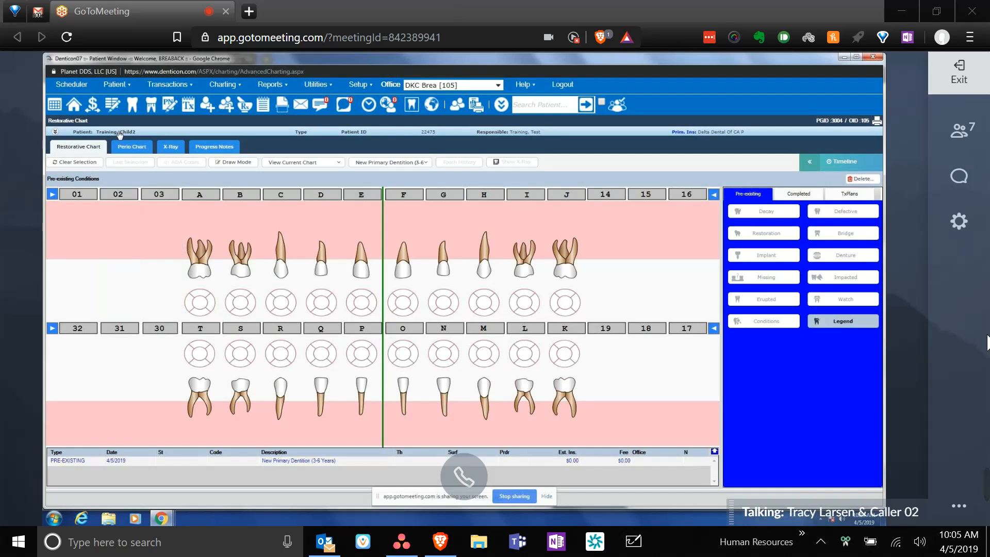
pyautogui.click(55, 133)
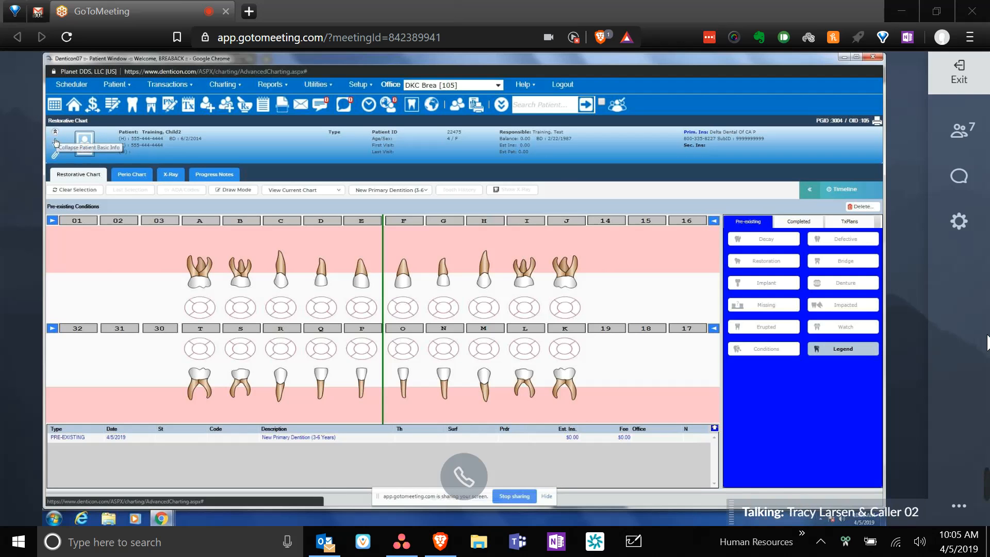
# - Open the Patient Quick Info summary showing the Latex Rubber medical alert
pyautogui.click(56, 147)
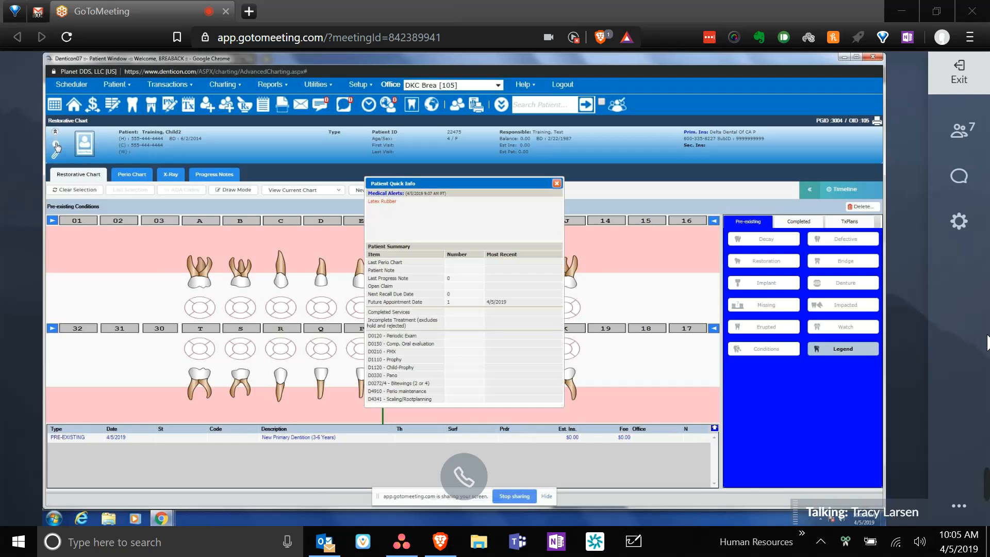
# - Dismiss the Patient Quick Info popup to reveal the primary-teeth chart again
pyautogui.click(557, 181)
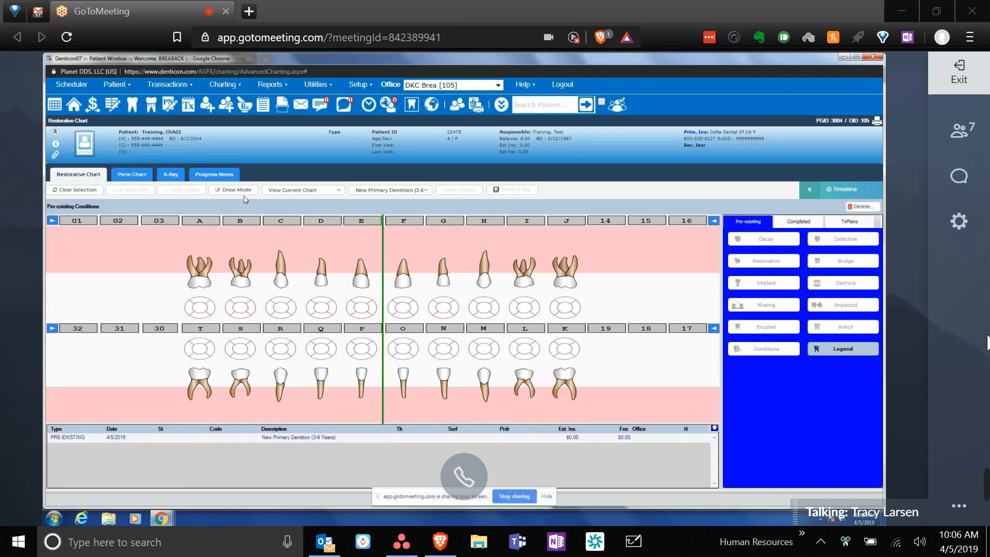
# - Clear the tooth selection and show the Account Members list for this account
pyautogui.click(80, 192)
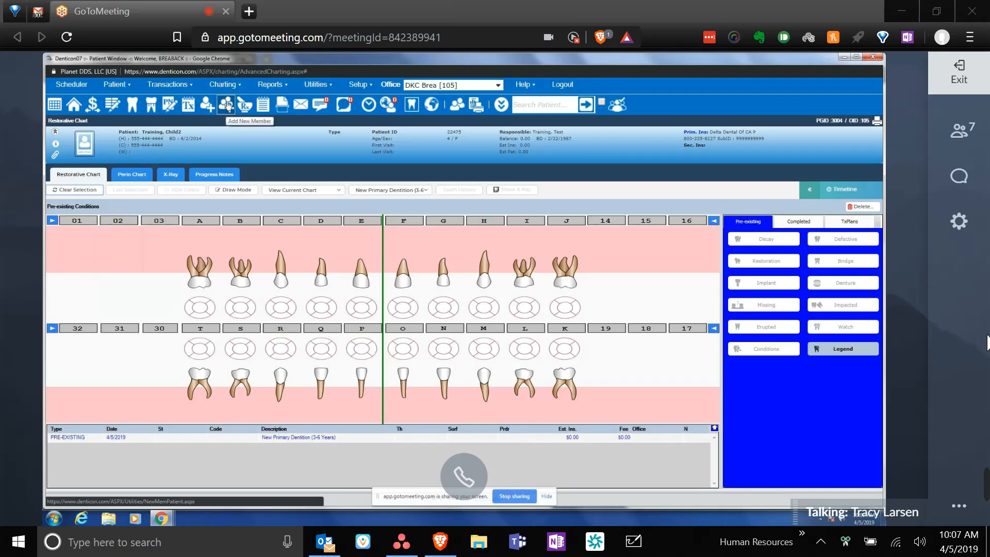
pyautogui.click(458, 106)
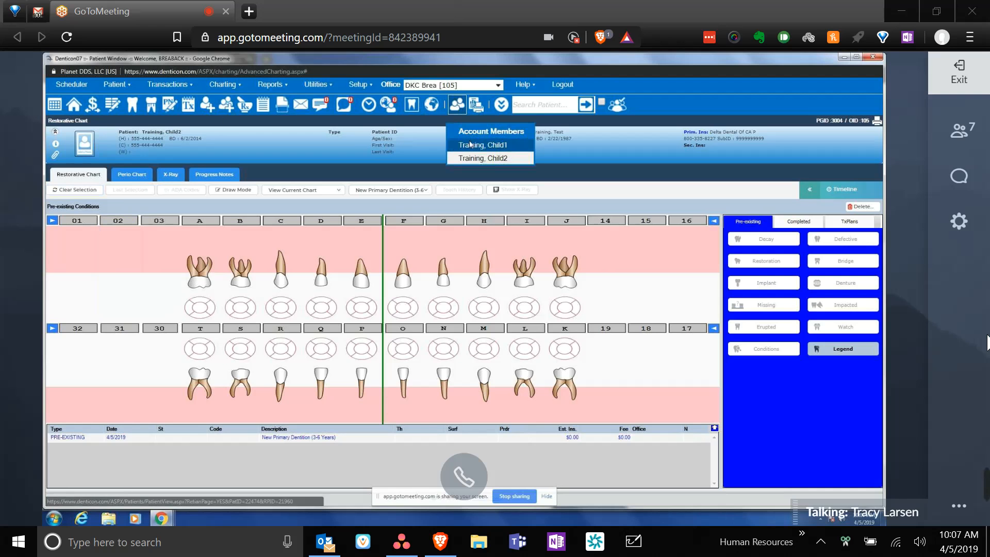
# - Load the first training child's mixed-dentition (7-10 years) chart, then switch to Completed procedures
pyautogui.click(470, 145)
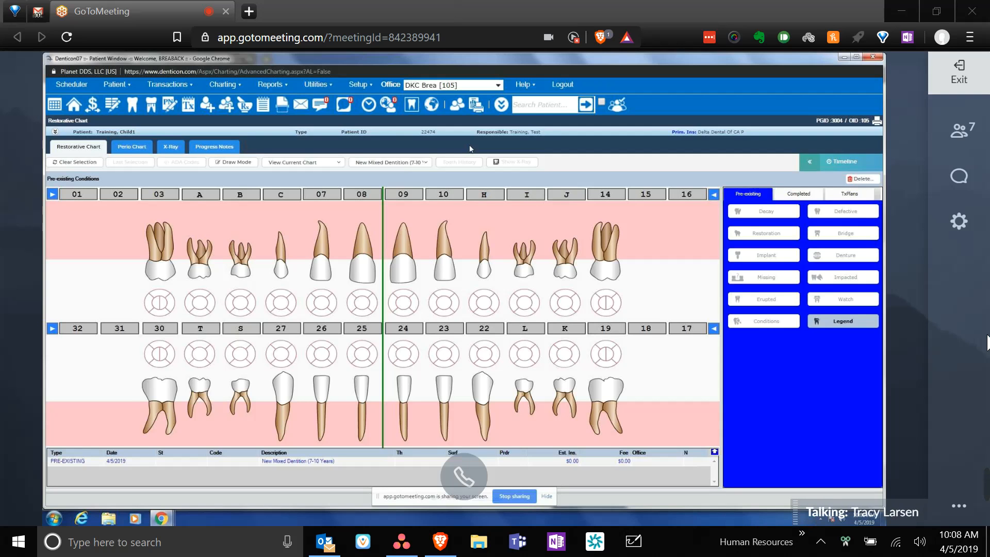
pyautogui.click(804, 192)
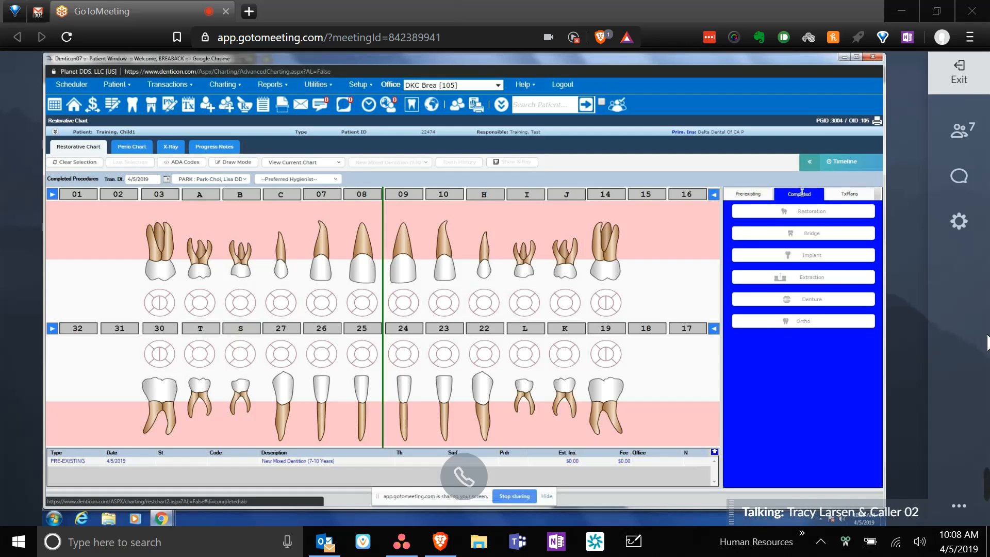
# - Switch the charting panel to treatment plan 1 dated 4/5/2019
pyautogui.click(857, 195)
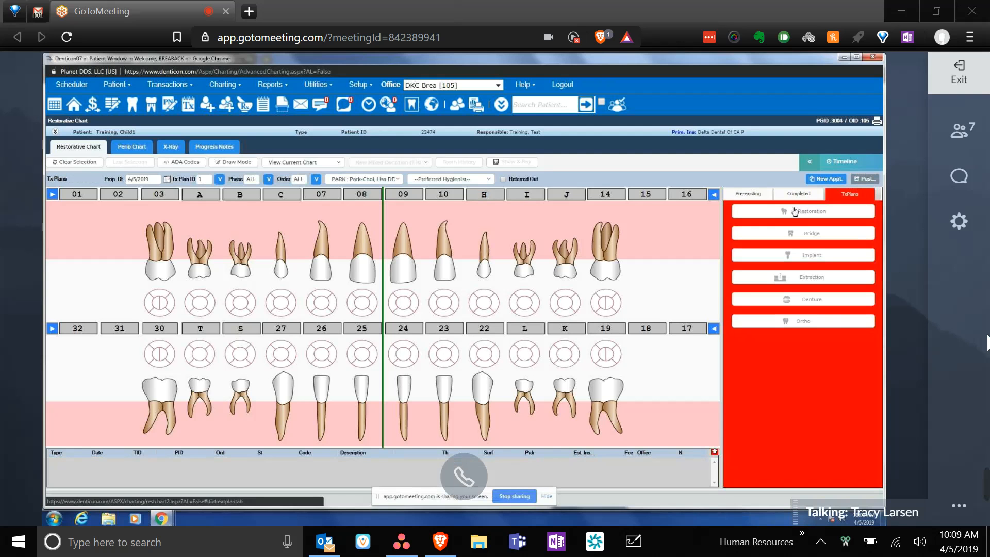
# - Toggle between Completed and Treatment Plans views, return to Pre-existing conditions, and select tooth 27
pyautogui.click(807, 195)
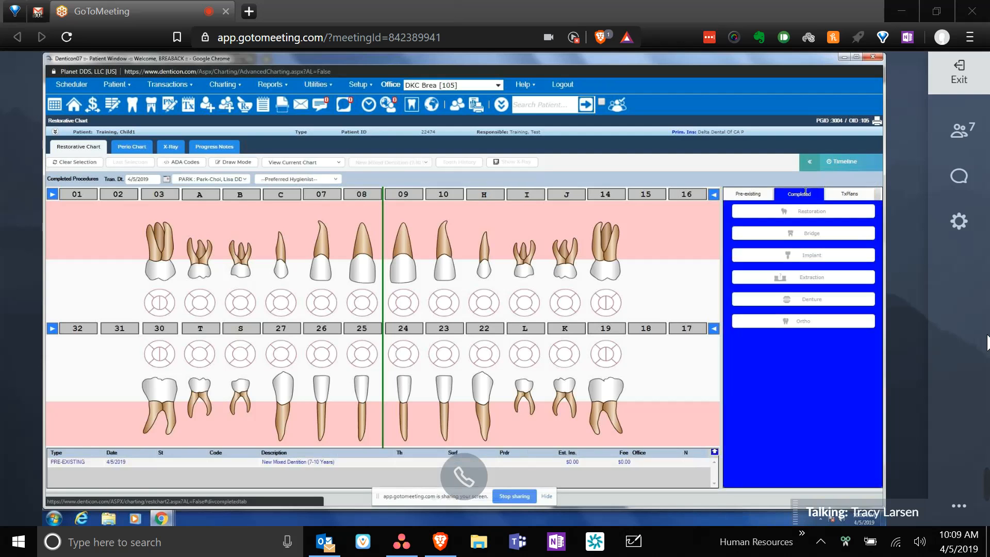
pyautogui.click(746, 195)
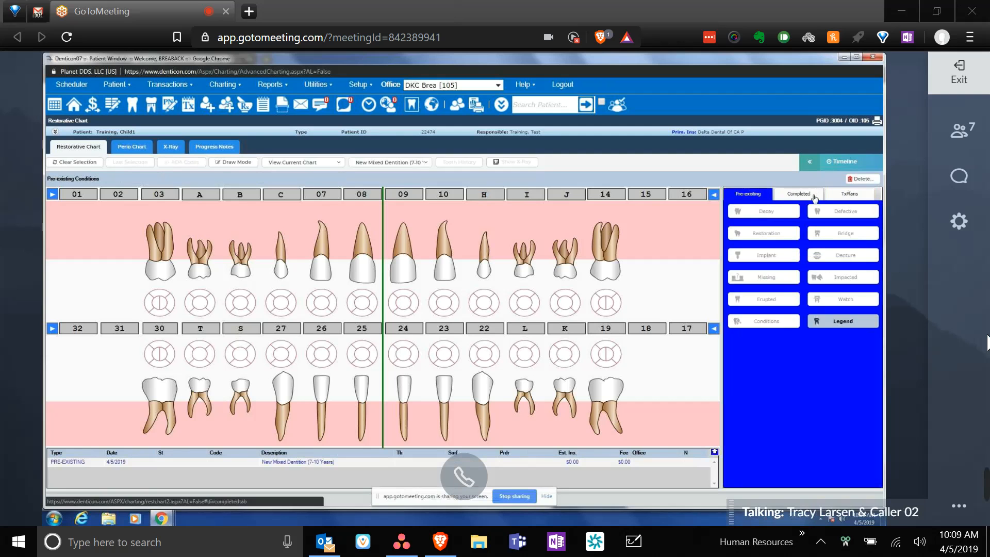
pyautogui.click(813, 198)
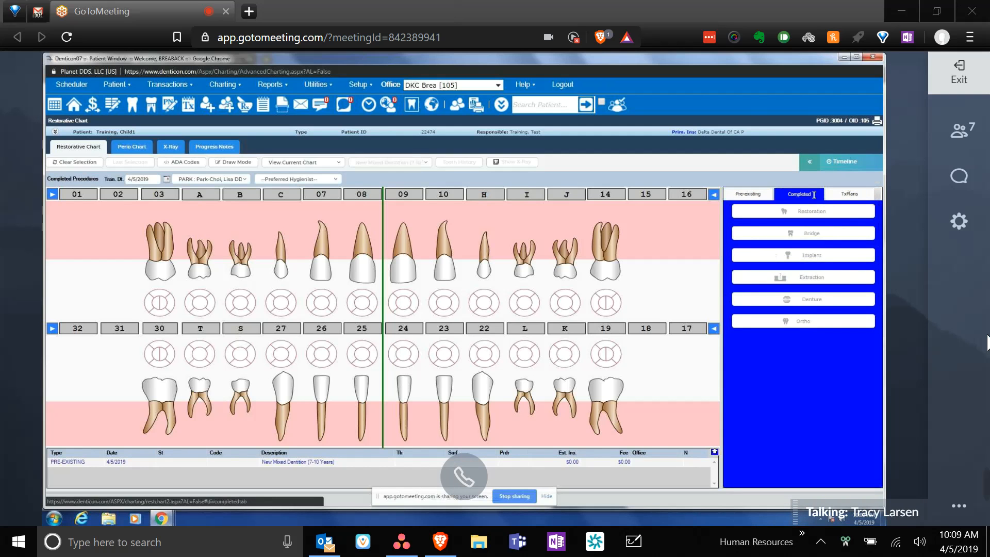
pyautogui.click(856, 199)
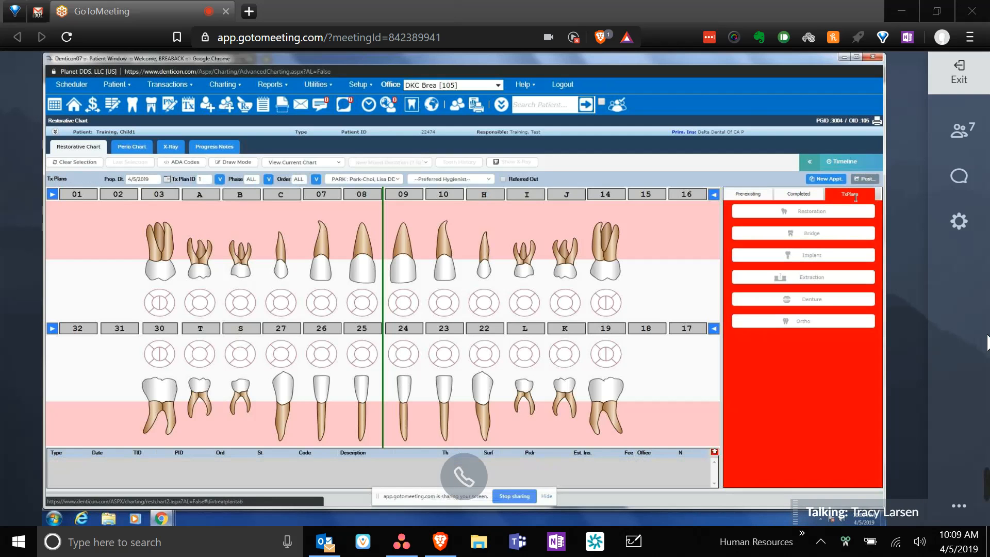
pyautogui.click(803, 195)
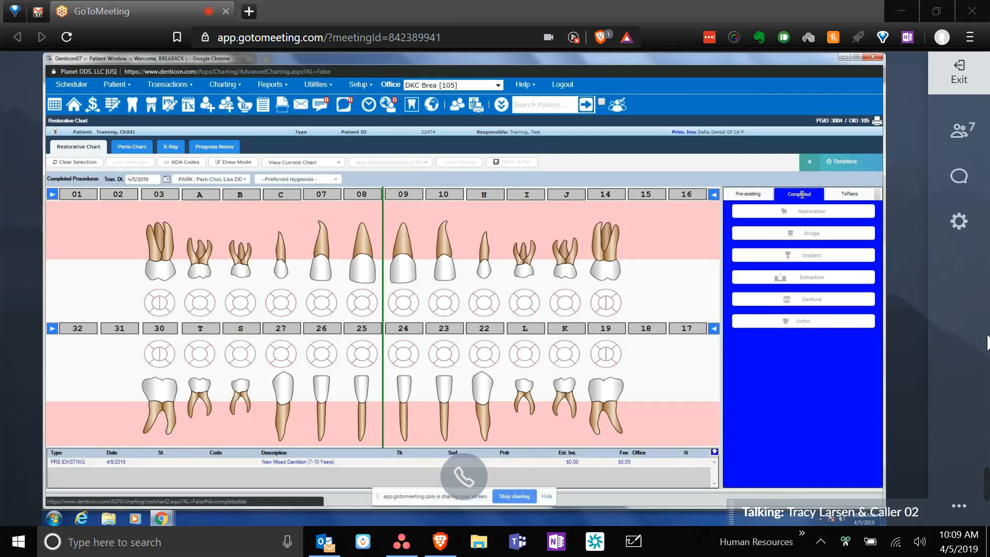
pyautogui.click(763, 193)
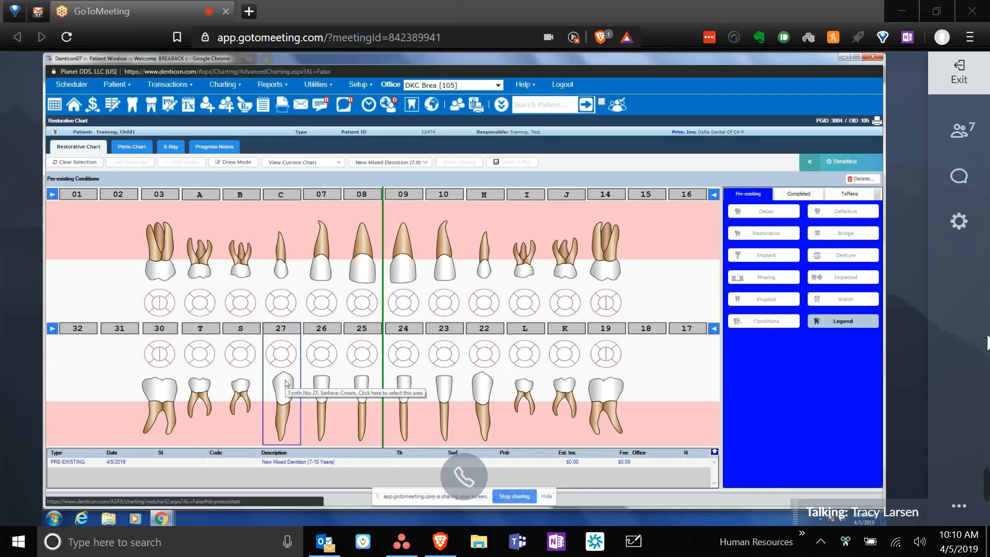
pyautogui.click(289, 341)
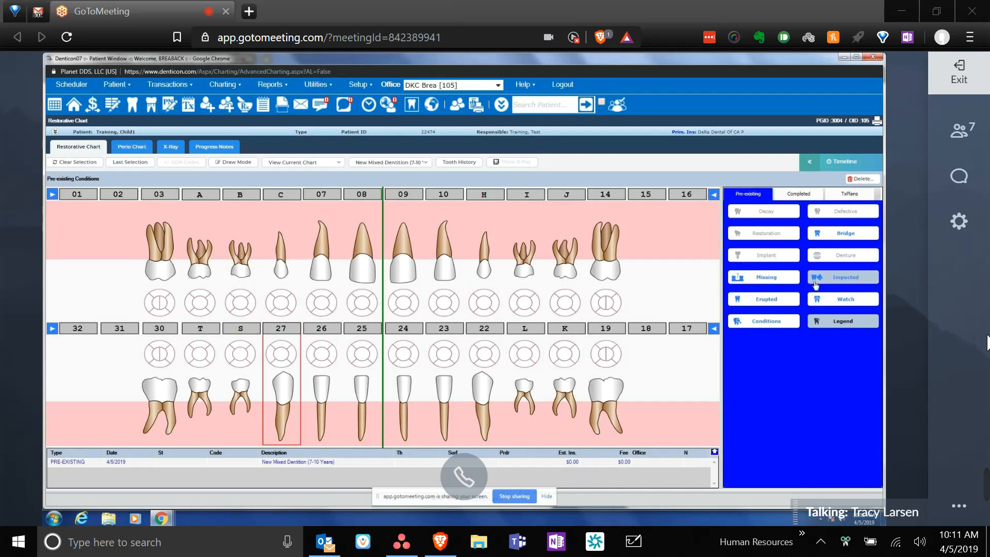
# - Chart tooth 27 as erupted, then teeth C and H as erupted permanent (now 06 and 11)
pyautogui.click(765, 303)
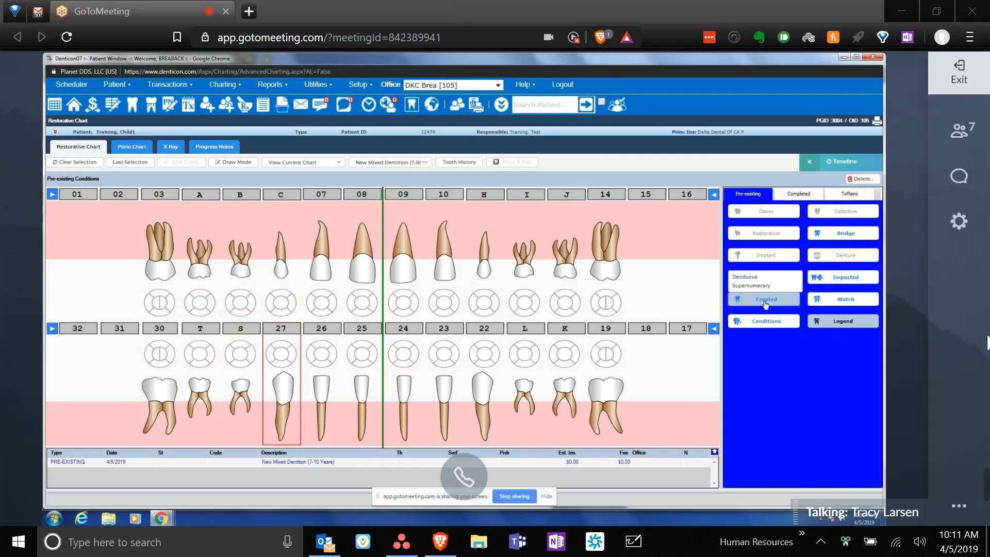
pyautogui.click(754, 279)
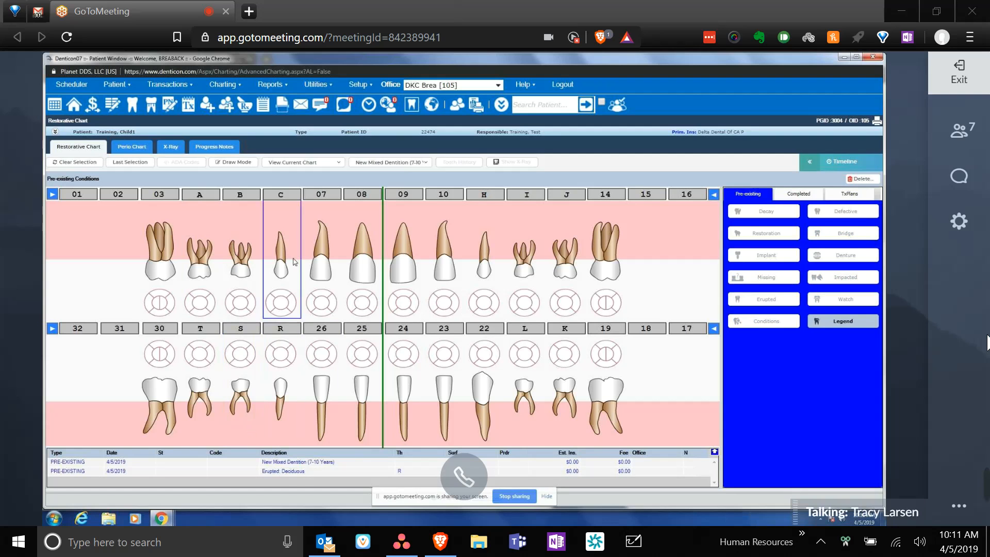
pyautogui.doubleClick(278, 235)
pyautogui.click(295, 225)
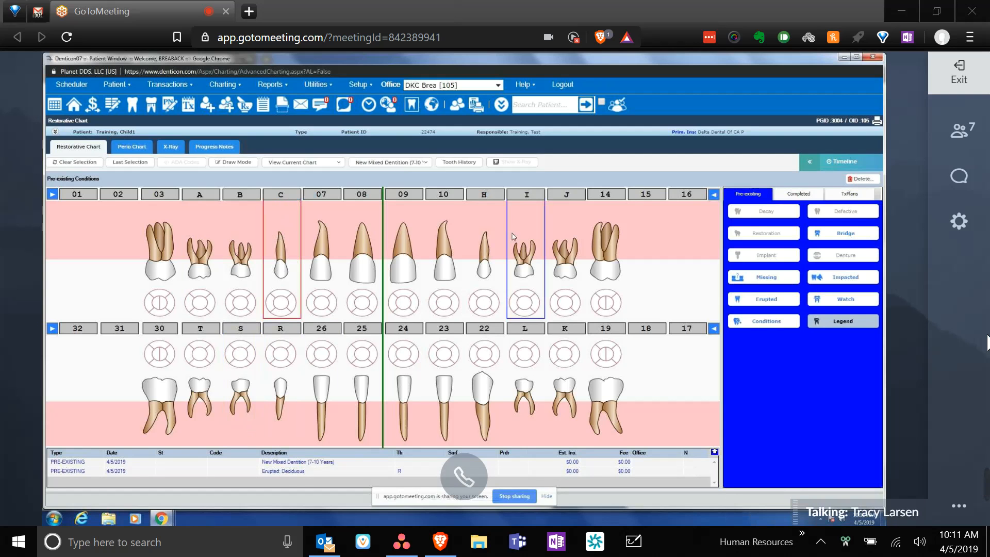
pyautogui.click(484, 238)
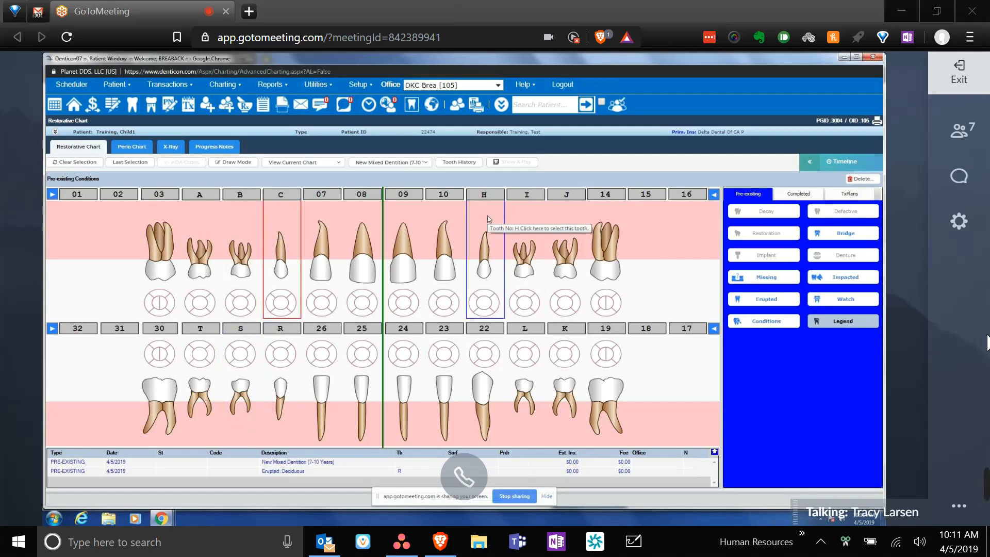
pyautogui.click(771, 300)
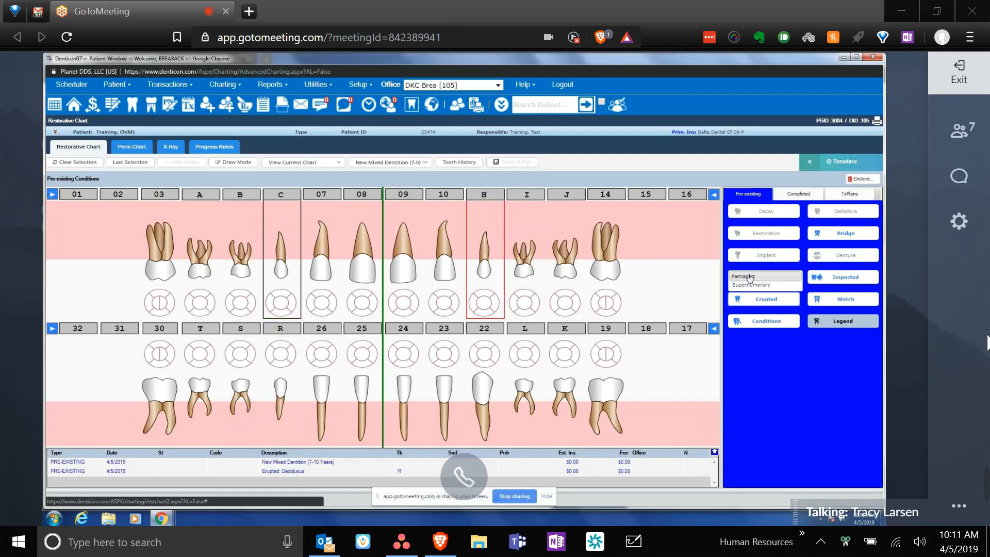
pyautogui.click(749, 277)
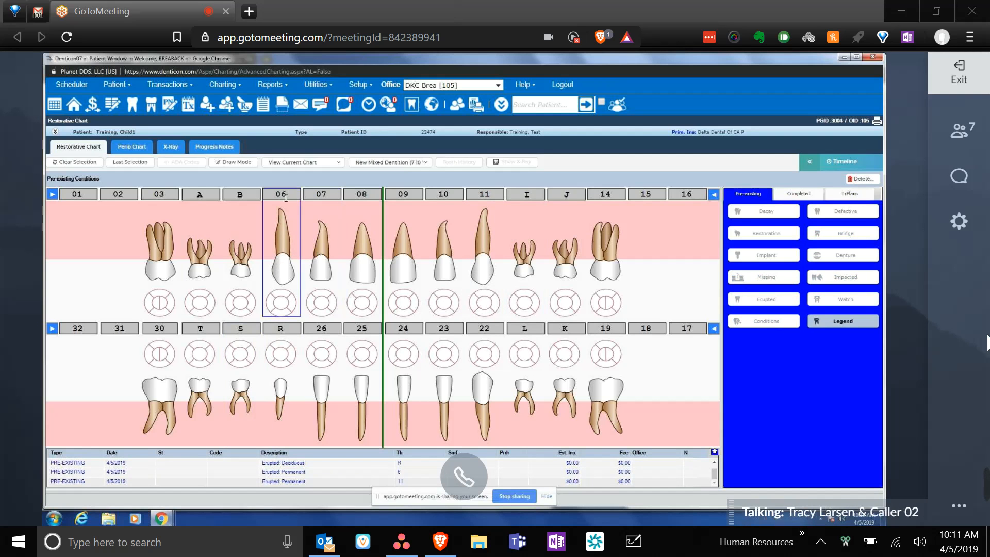
pyautogui.moveTo(297, 213)
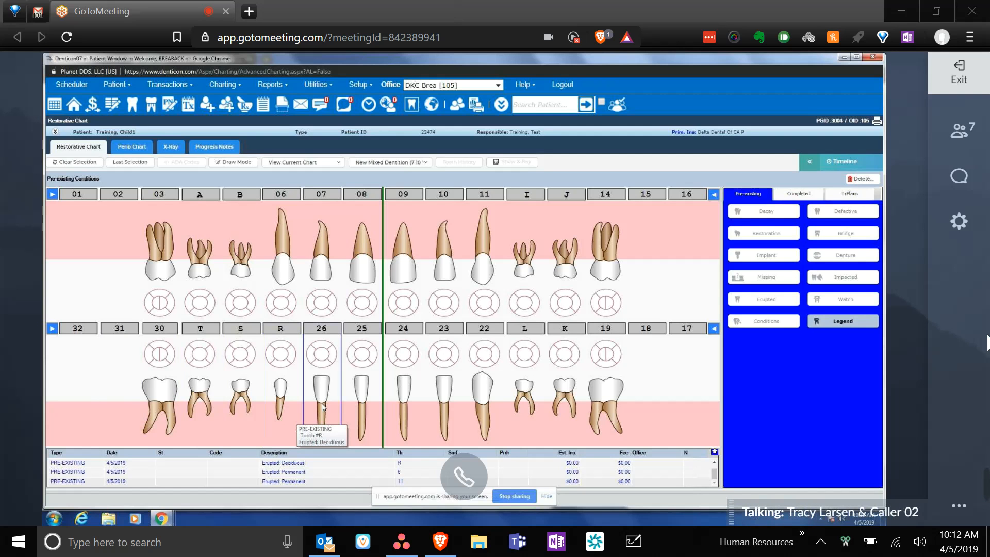
# - Chart teeth 30 and 19 as Missing – Unerupted Permanent
pyautogui.click(161, 372)
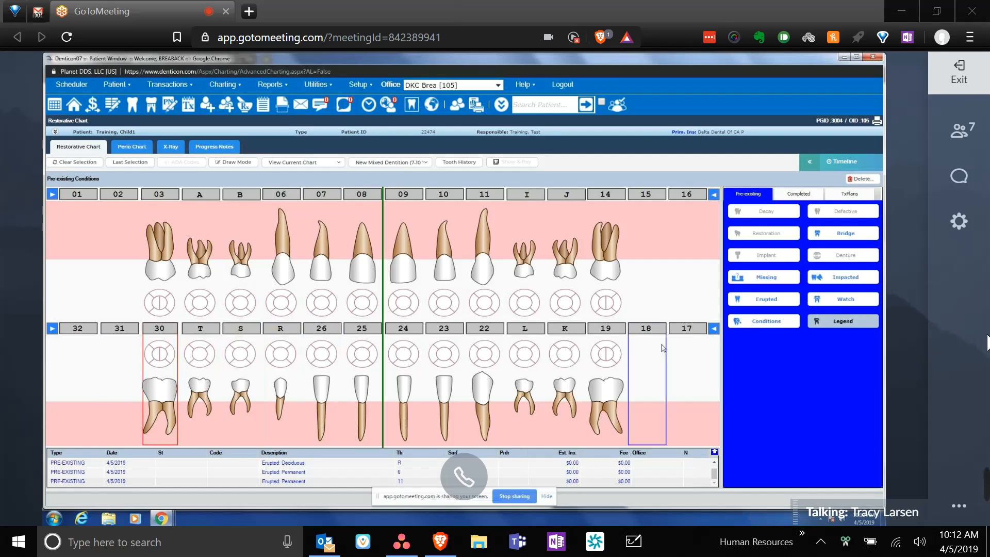
pyautogui.click(616, 377)
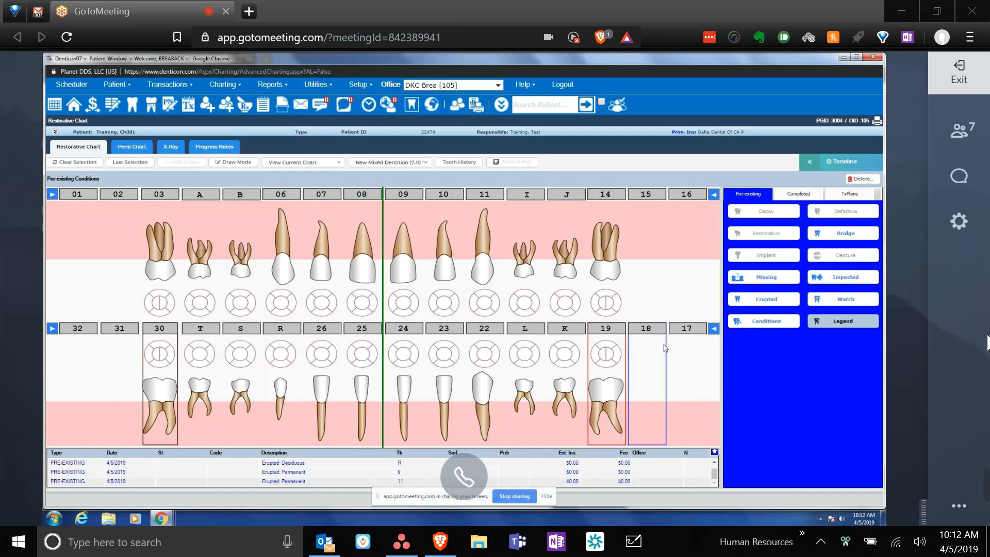
pyautogui.click(784, 302)
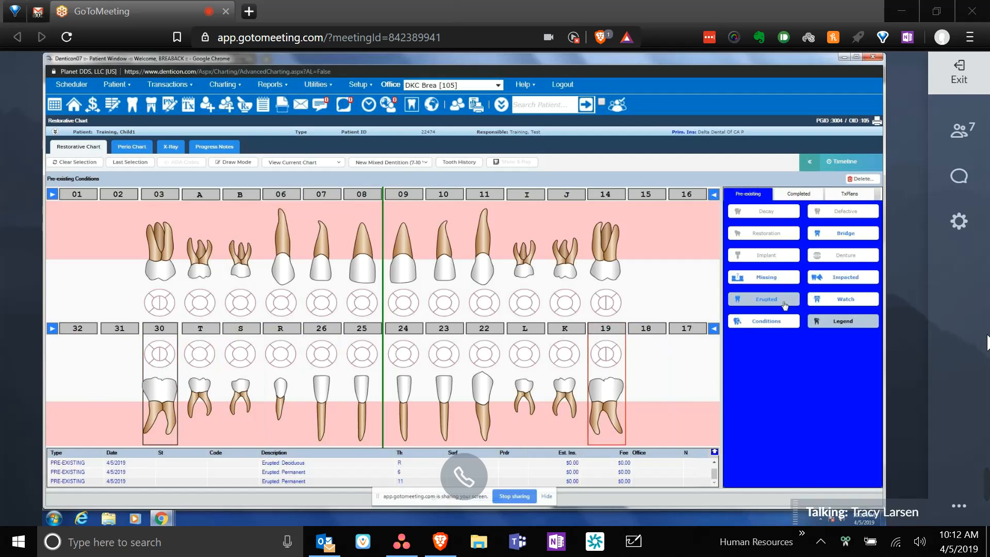
pyautogui.click(766, 275)
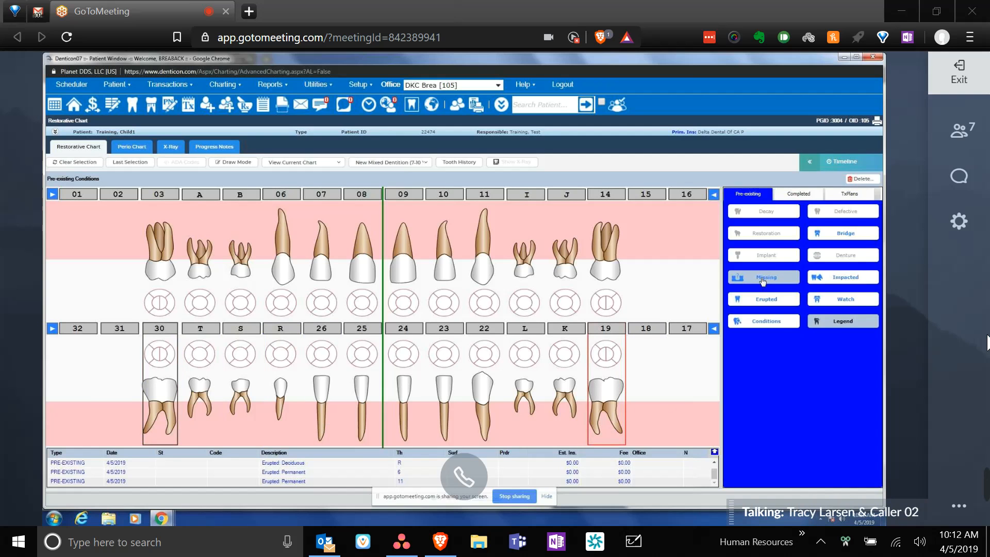
pyautogui.click(762, 279)
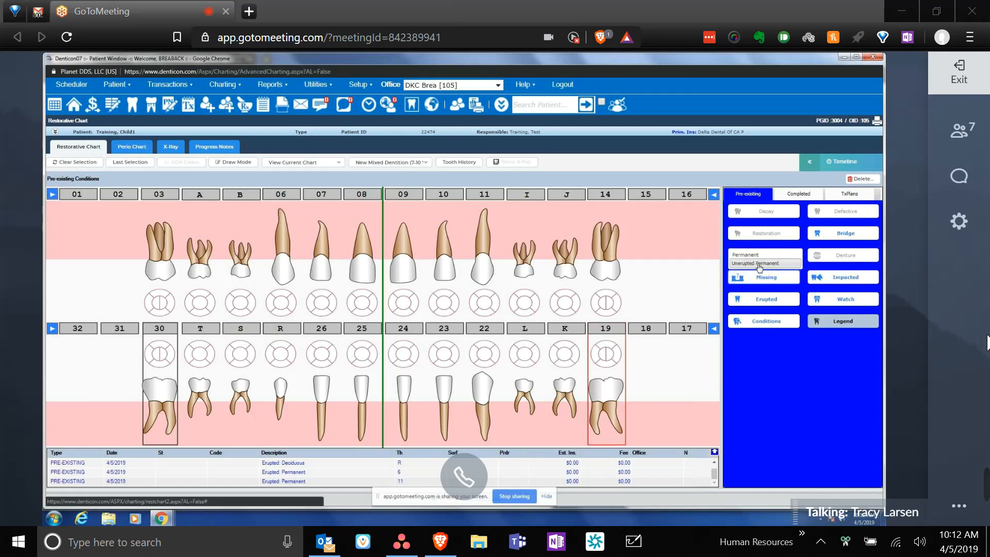
pyautogui.click(759, 264)
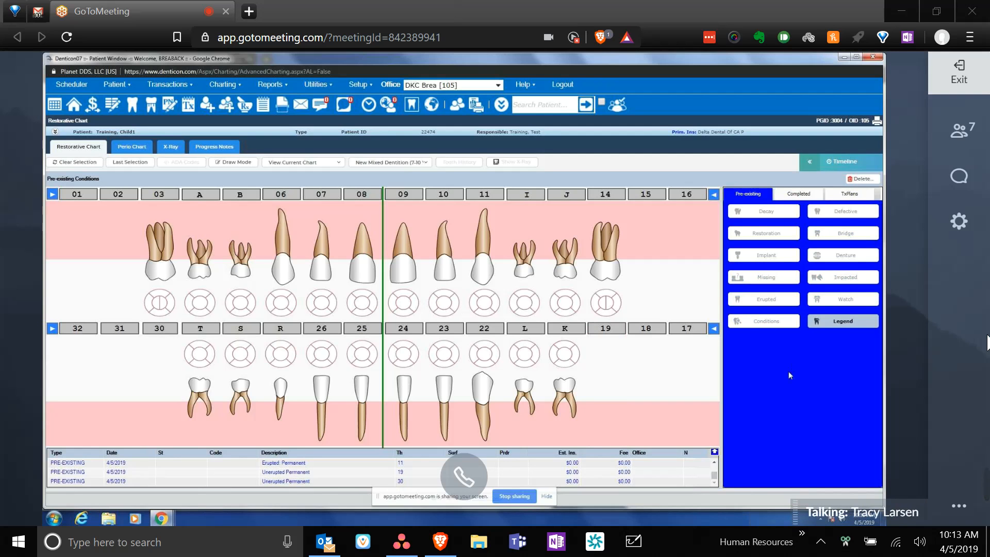
# - Chart decay on the occlusal surface of primary tooth B
pyautogui.click(241, 303)
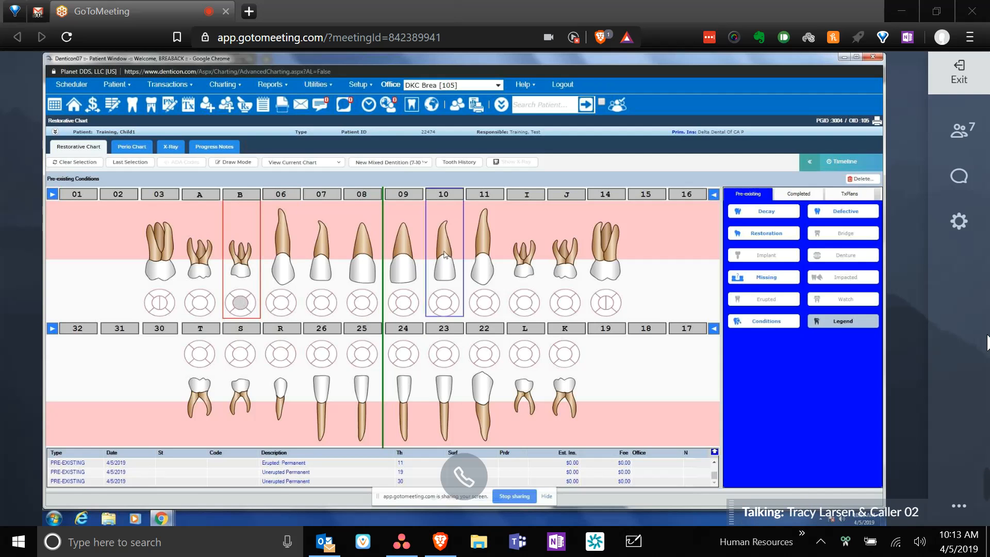
pyautogui.click(783, 212)
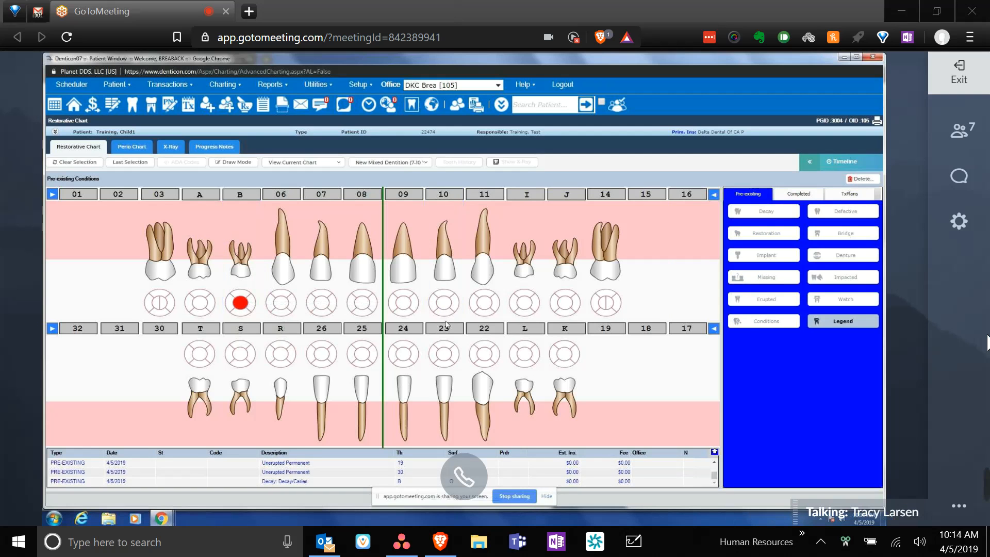
# - Chart Decay Incipient on the mesial surfaces of teeth I and J
pyautogui.click(514, 308)
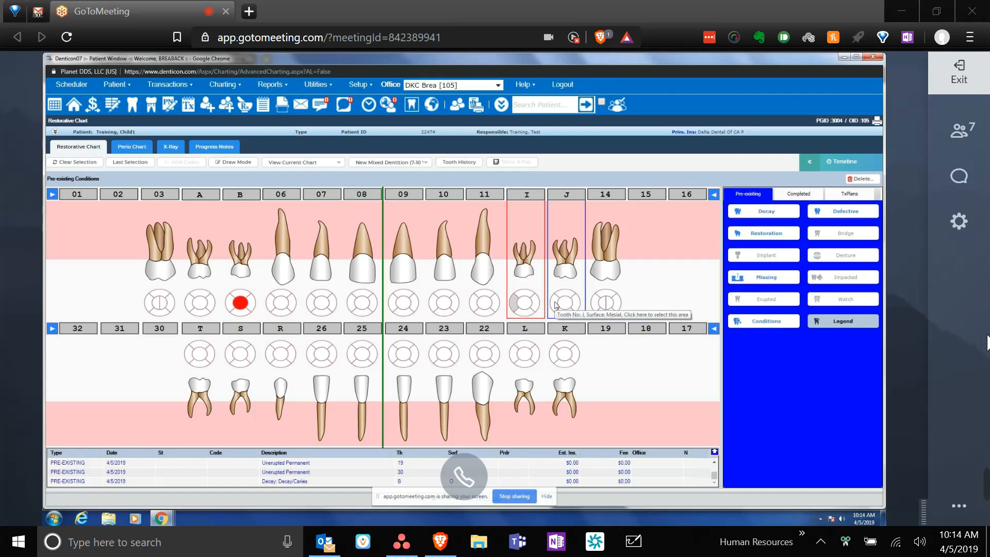
pyautogui.click(555, 305)
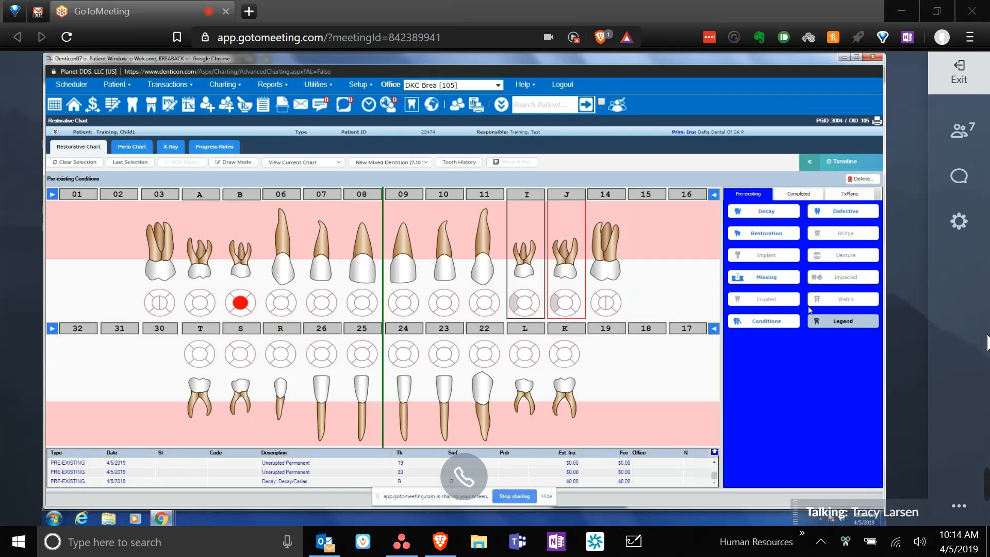
pyautogui.click(764, 321)
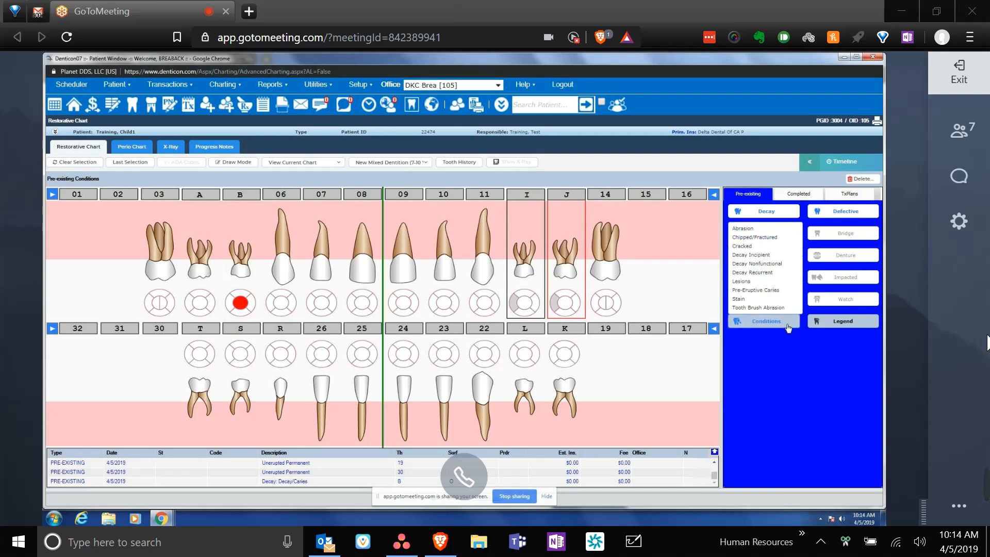
pyautogui.click(761, 255)
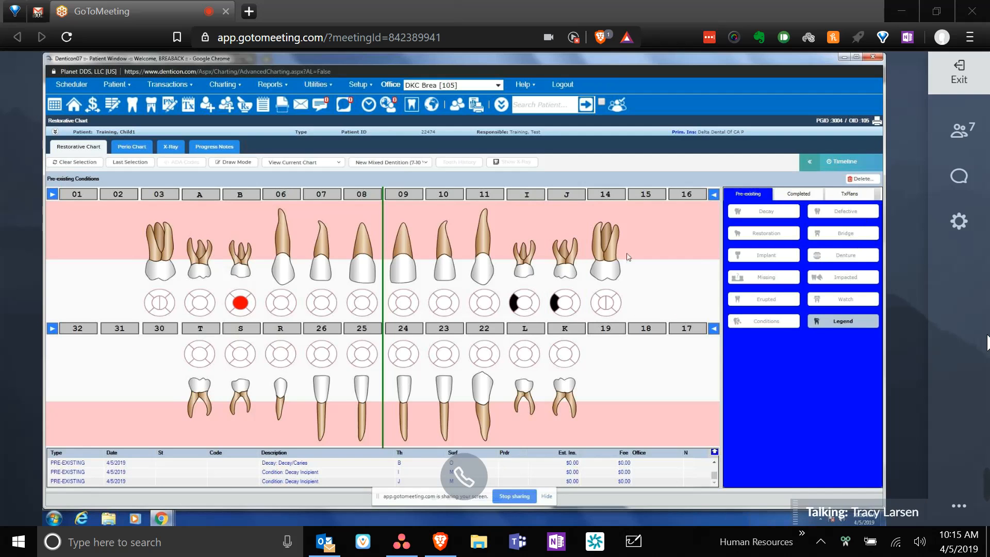
# - Place a south-west watch arrow on tooth 14 and save the watch note 'BL'
pyautogui.click(621, 208)
pyautogui.click(846, 233)
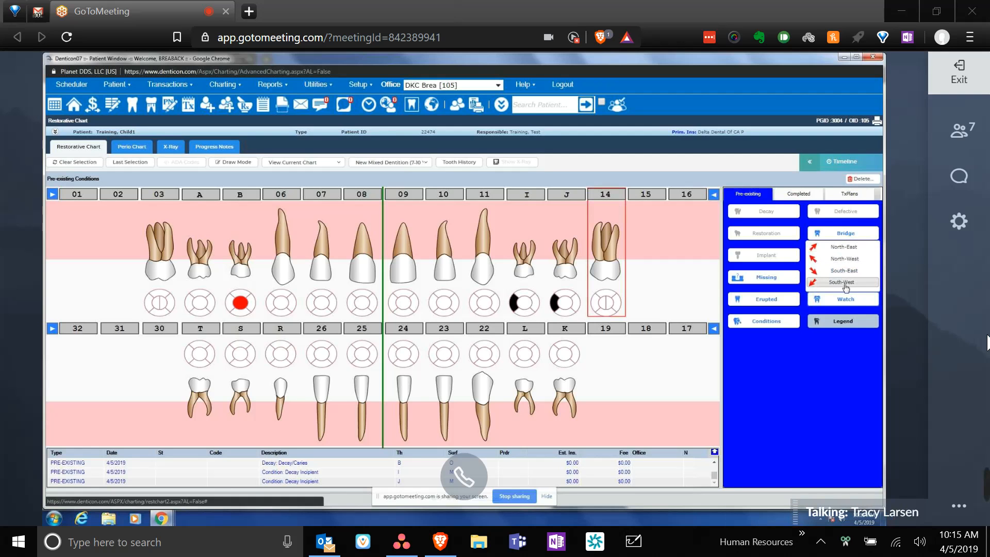
pyautogui.click(845, 282)
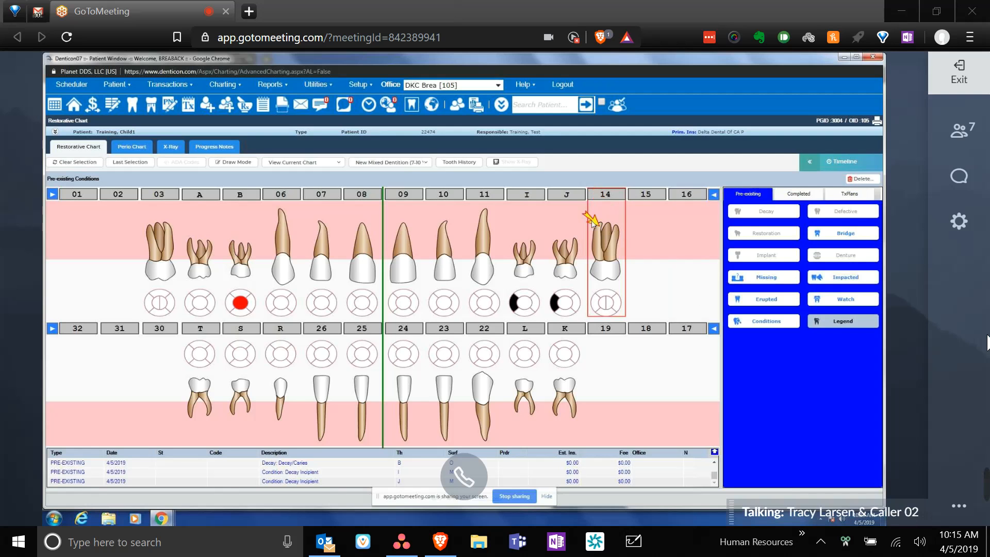
pyautogui.click(592, 266)
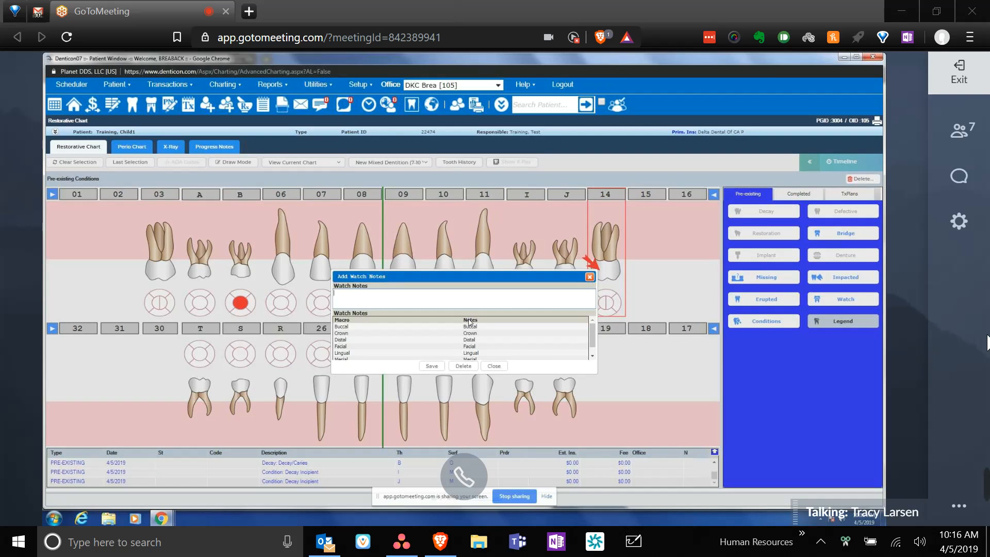
pyautogui.write('BL')
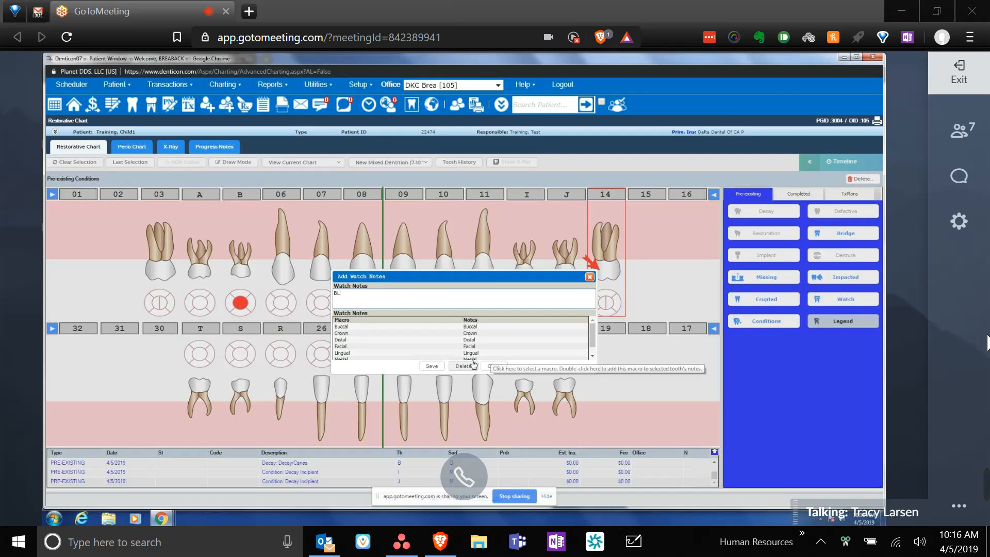
pyautogui.click(430, 366)
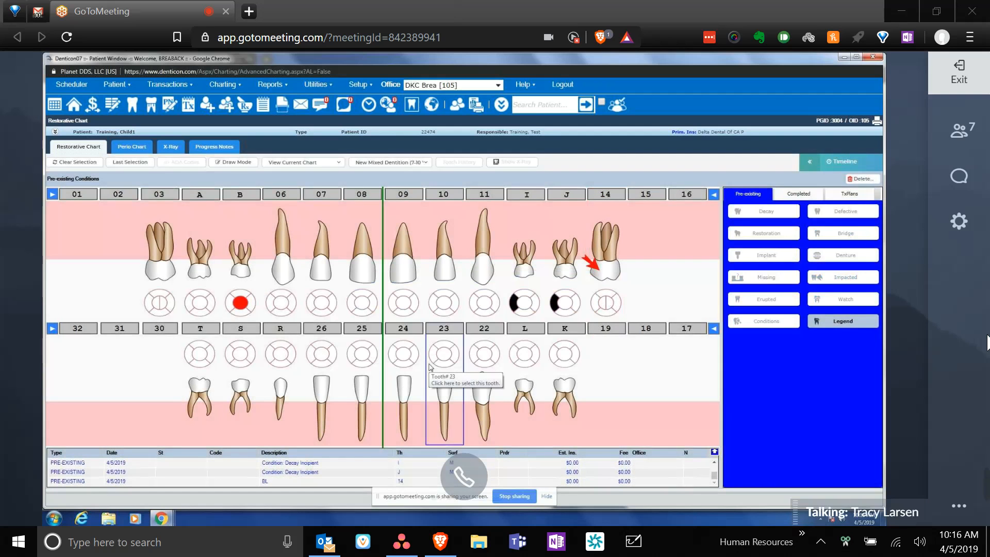
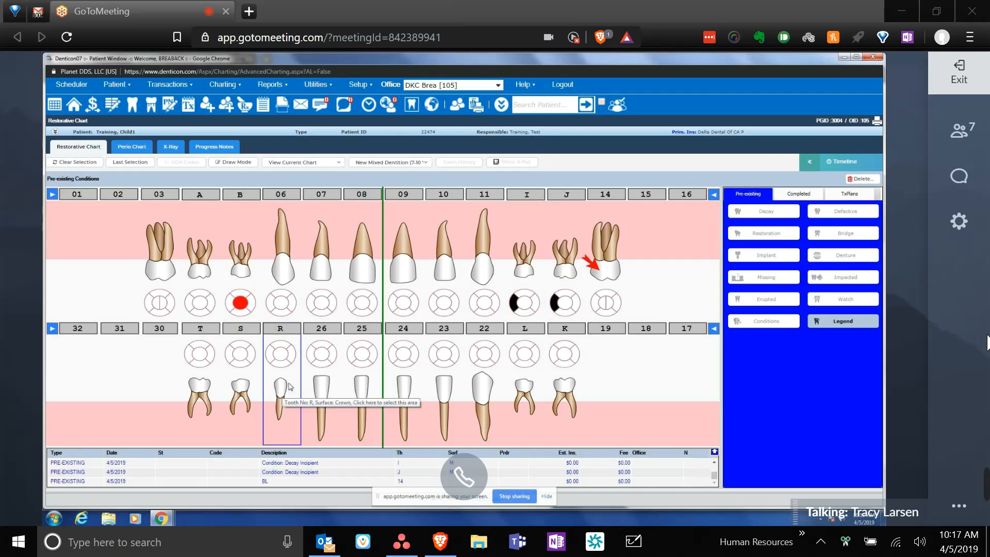
# - Record a pre-existing Abscess condition on tooth R's root
pyautogui.click(282, 408)
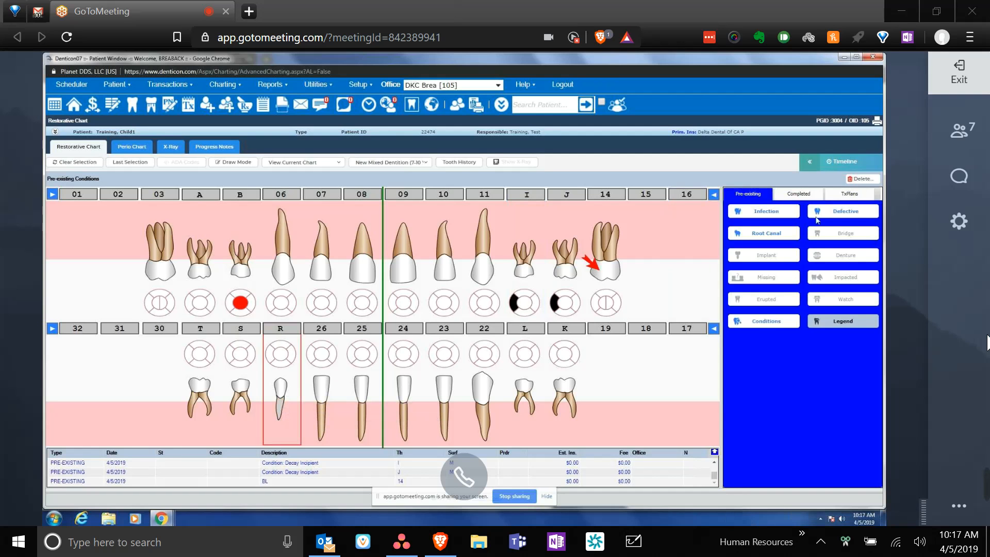
pyautogui.click(846, 212)
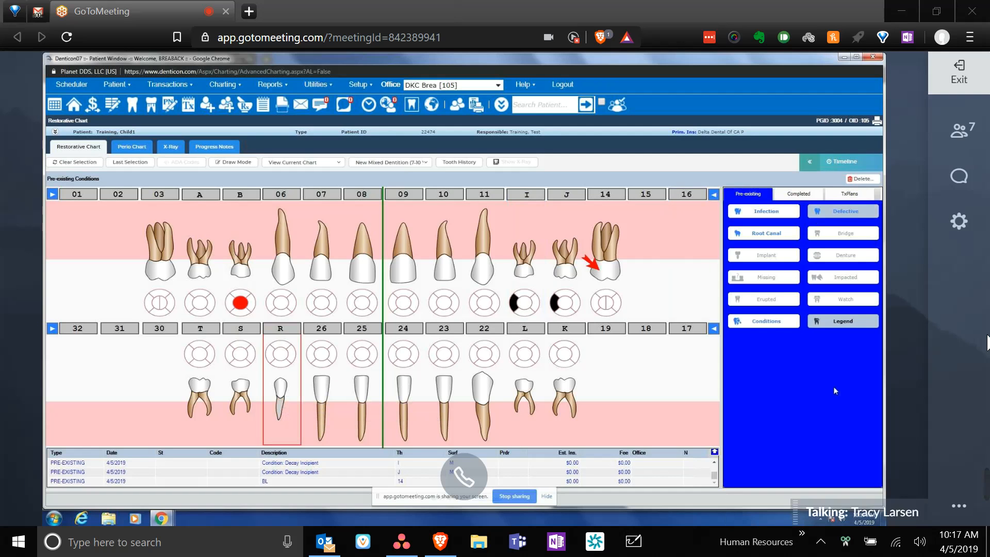
pyautogui.click(763, 325)
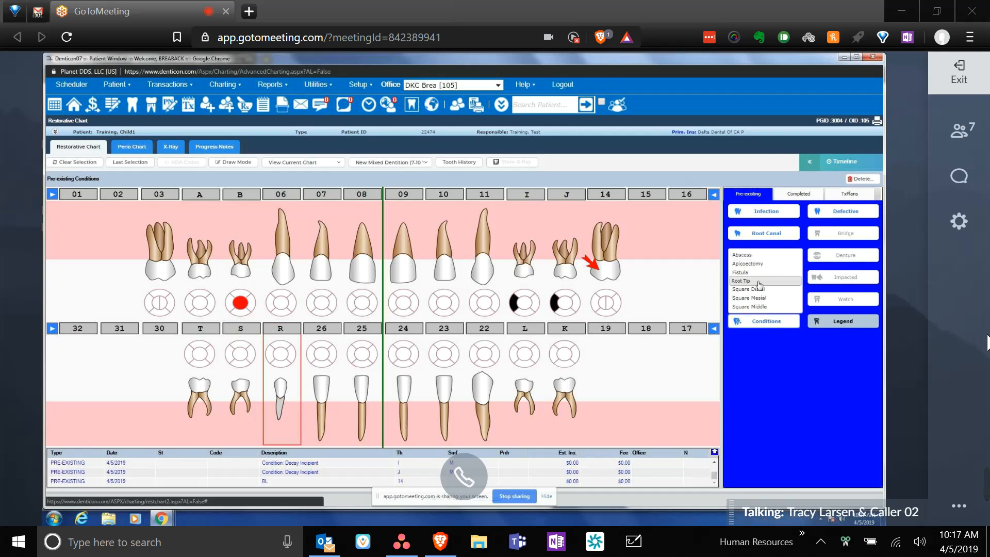
pyautogui.click(766, 256)
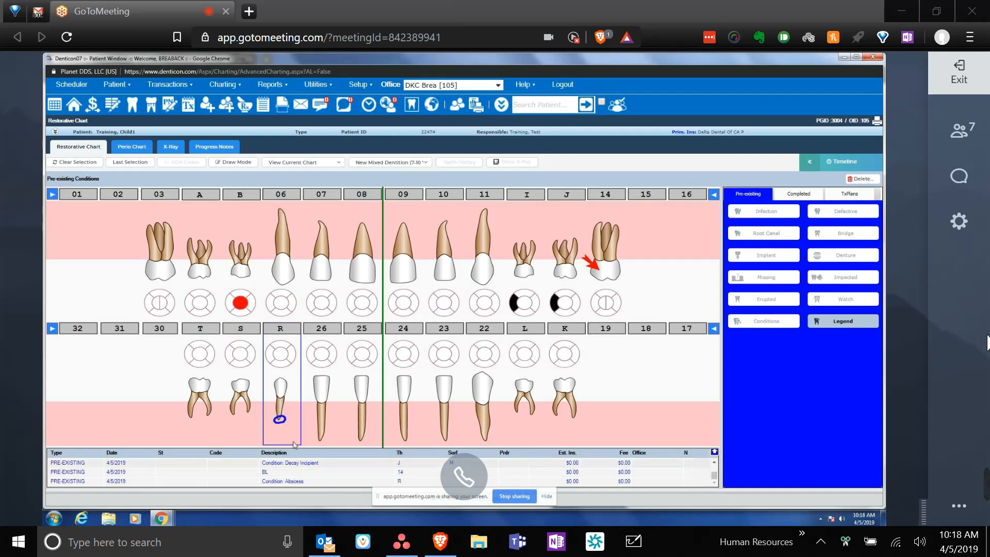
# - Add a pre-existing Root Tip condition to tooth R's root
pyautogui.moveTo(282, 434)
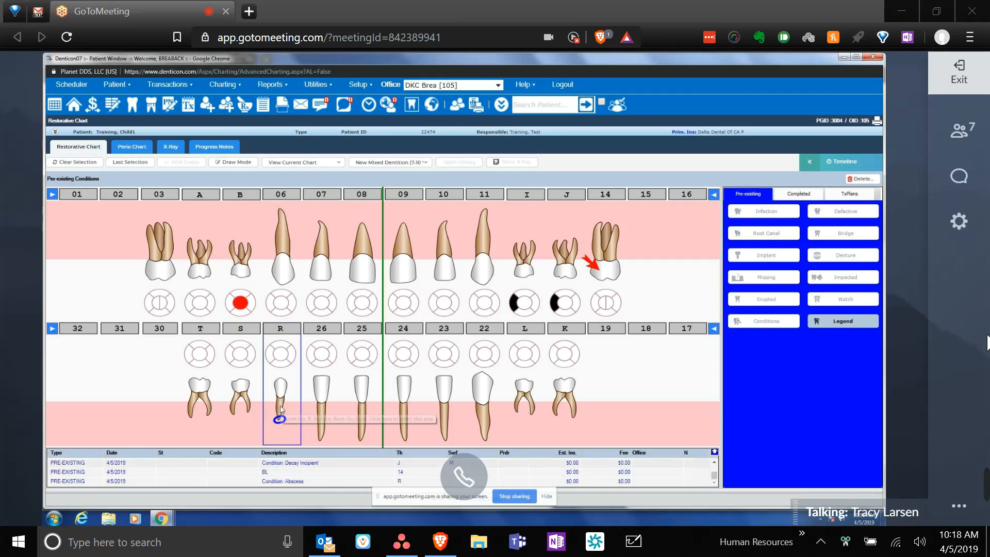
pyautogui.click(281, 410)
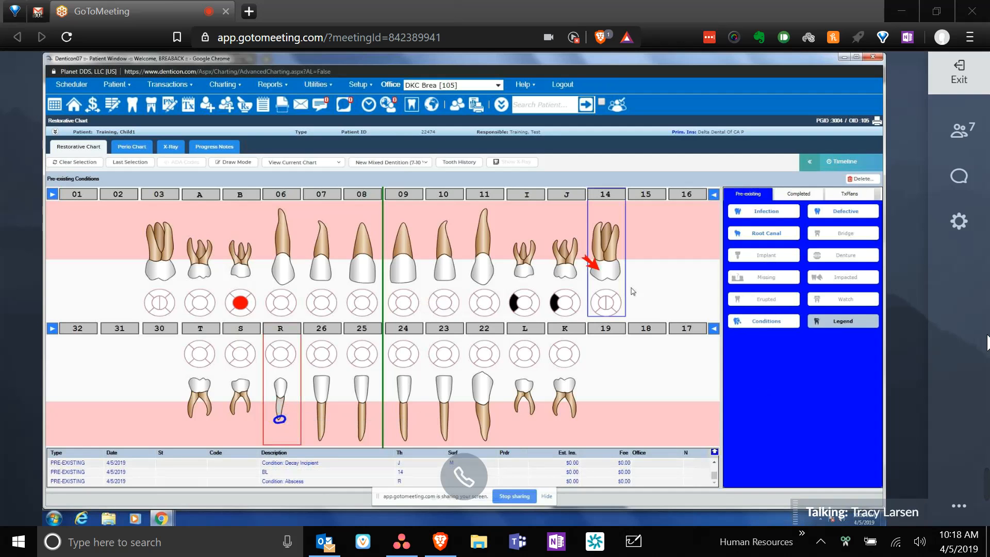
pyautogui.click(756, 308)
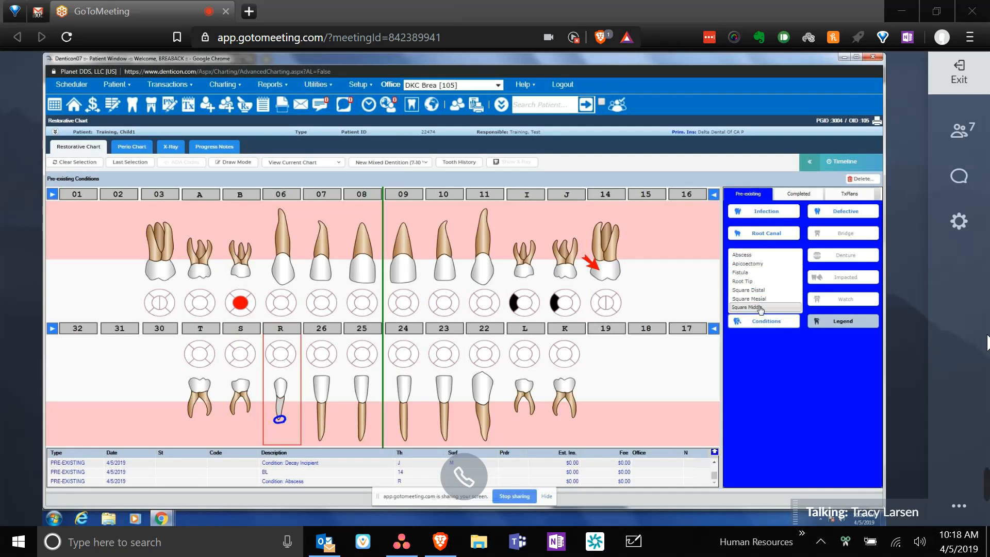
pyautogui.click(757, 280)
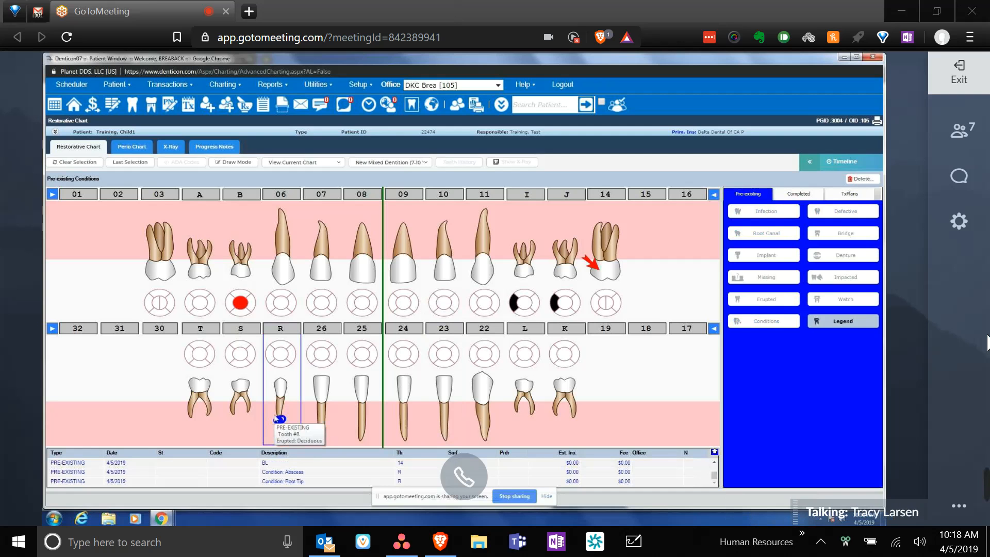
pyautogui.click(205, 387)
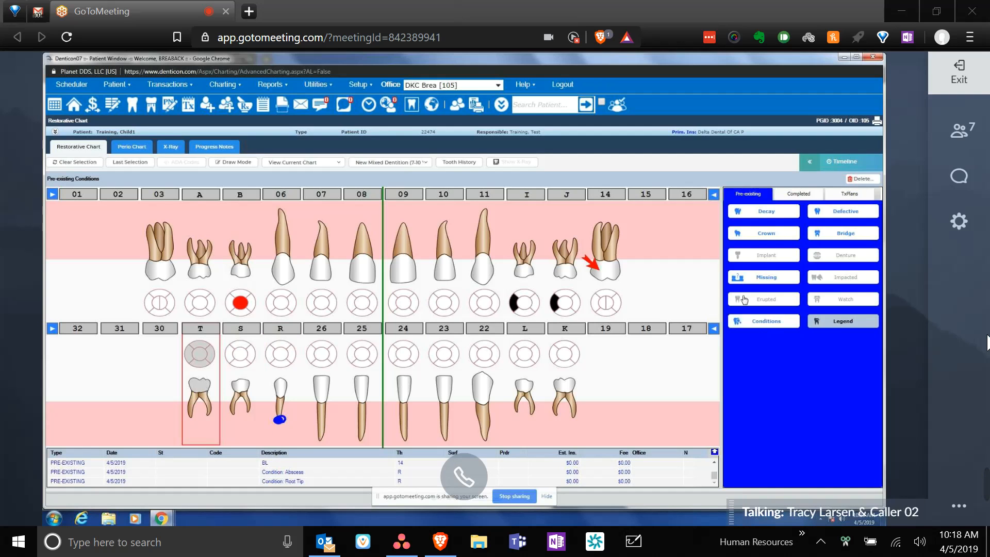
# - Chart a pre-existing Stainless Steel crown on tooth T
pyautogui.click(760, 235)
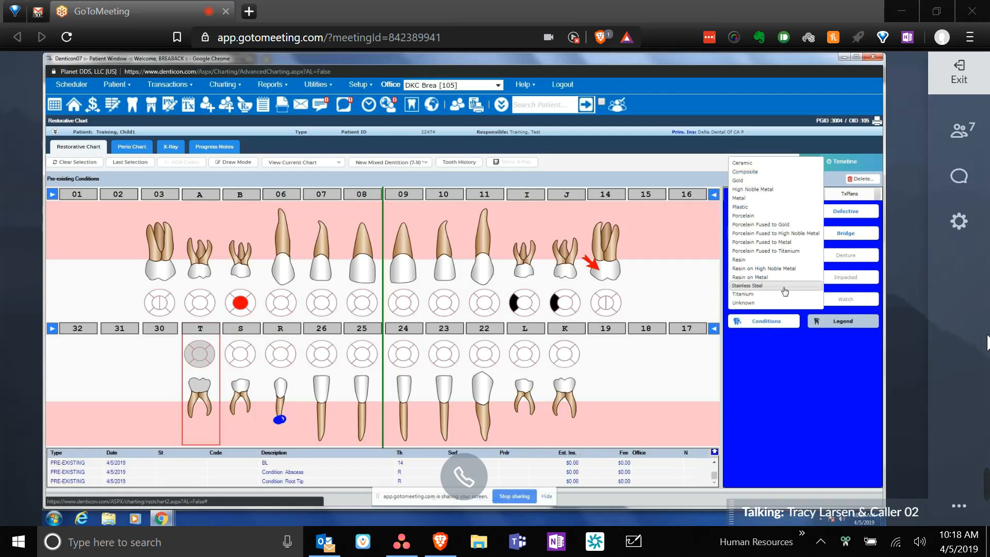
pyautogui.click(753, 286)
pyautogui.click(285, 384)
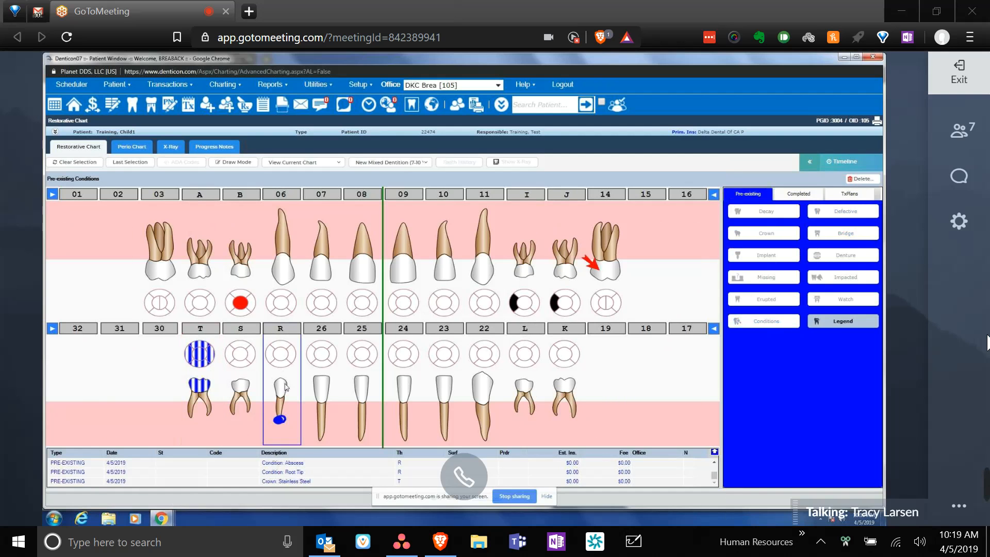
pyautogui.click(217, 372)
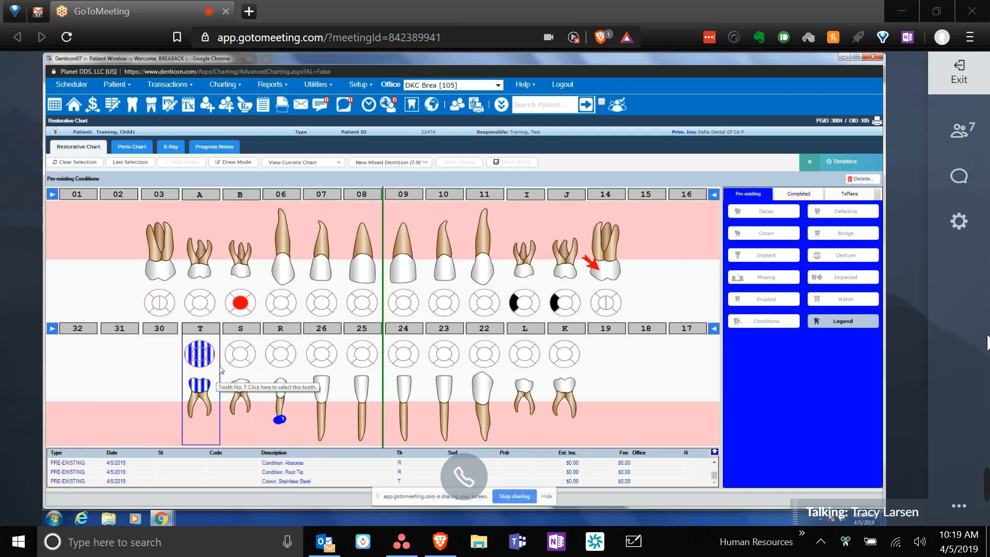
pyautogui.moveTo(208, 361)
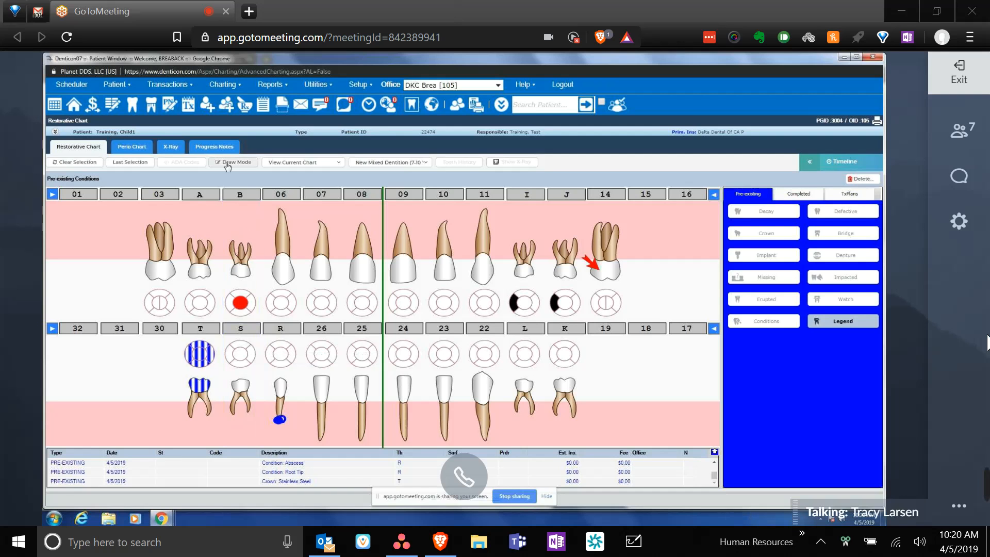
pyautogui.click(849, 195)
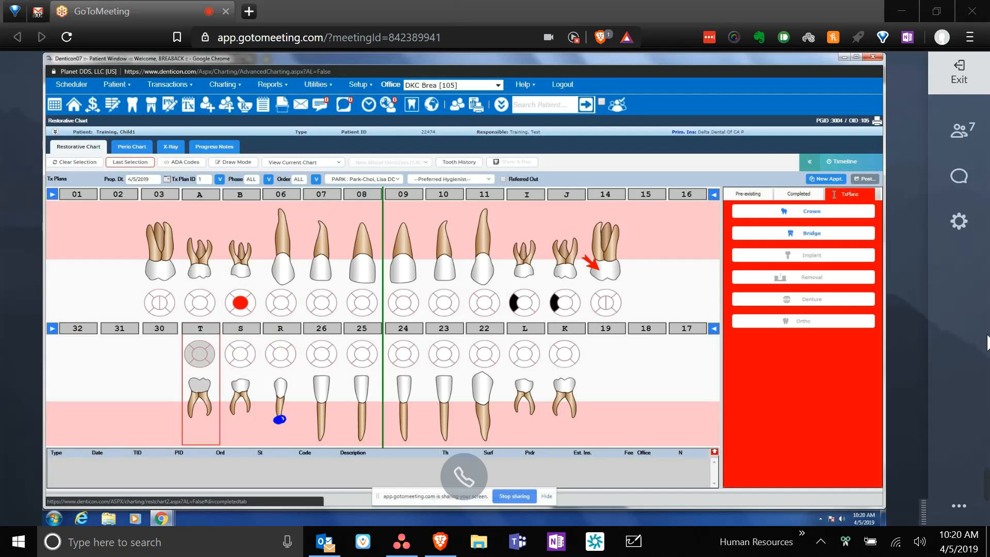
# - Dismiss the selection-conflict warnings and clear earlier selections to pick tooth B for planning
pyautogui.click(249, 260)
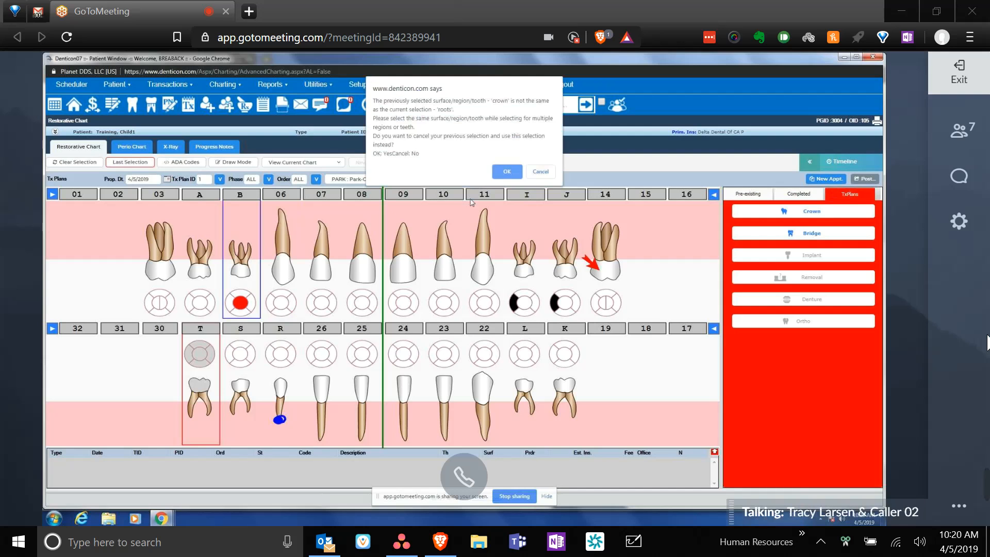
pyautogui.click(540, 172)
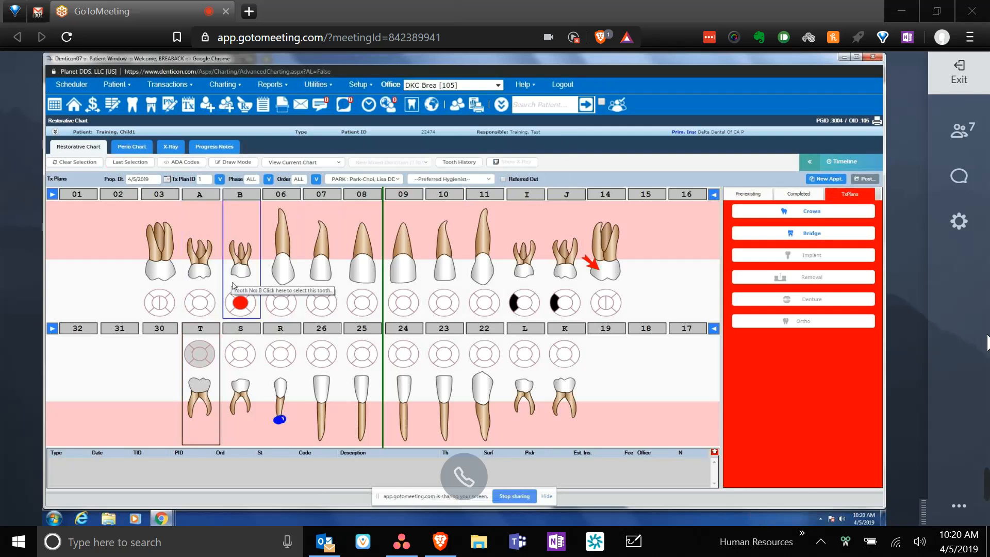
pyautogui.click(240, 305)
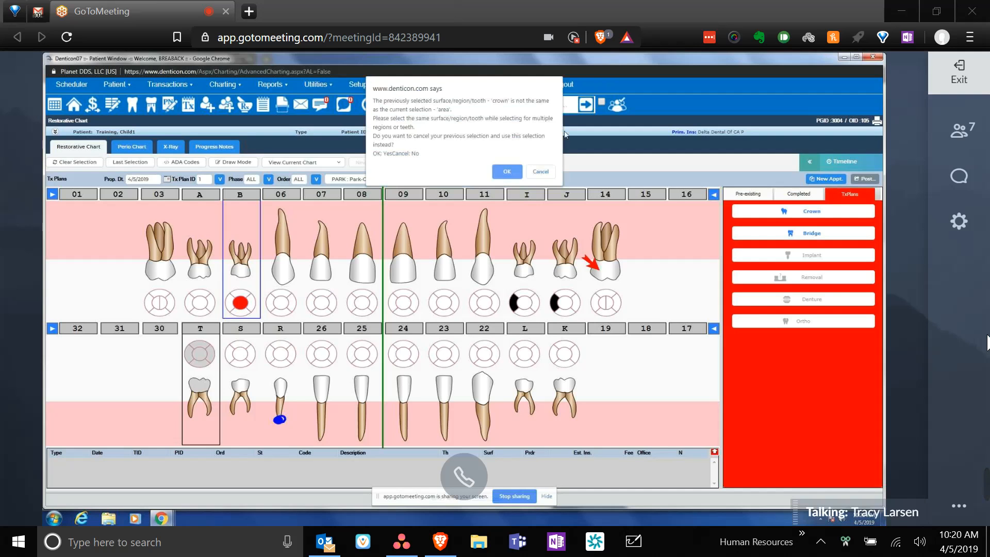
pyautogui.click(540, 172)
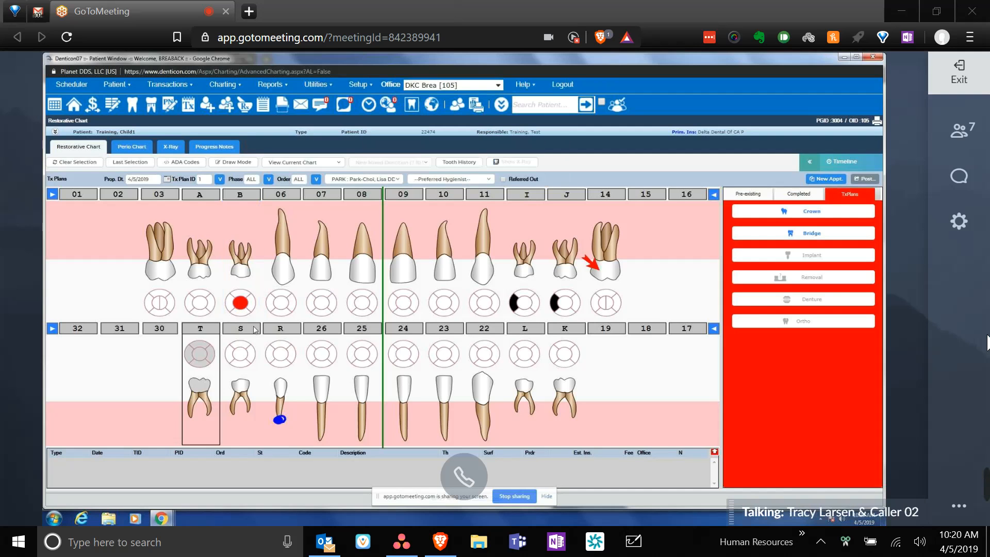
pyautogui.click(289, 257)
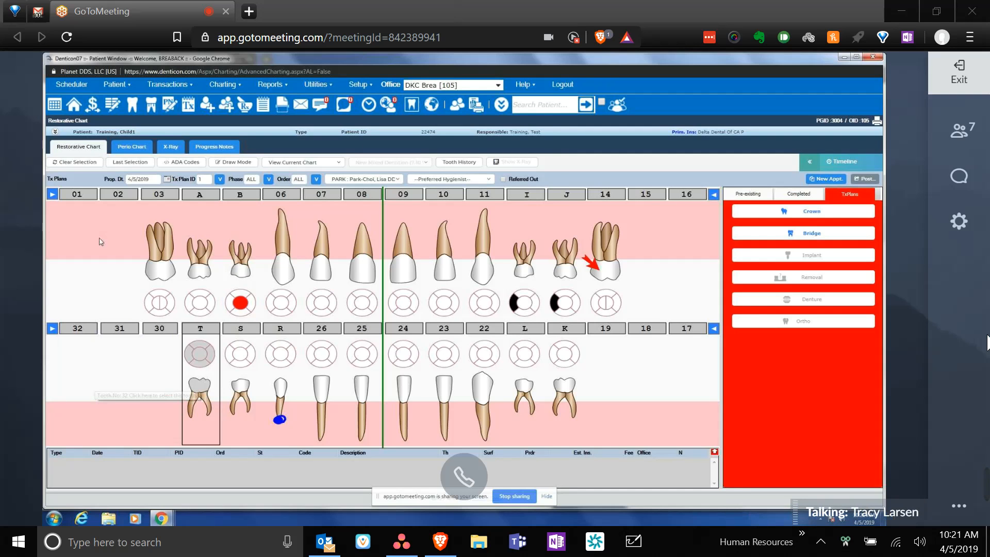
pyautogui.click(121, 166)
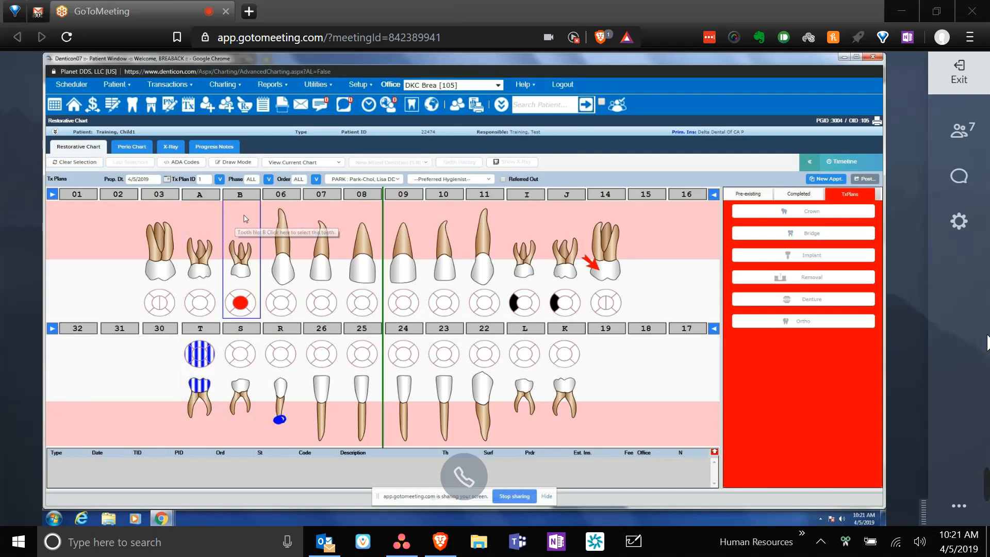
pyautogui.click(243, 296)
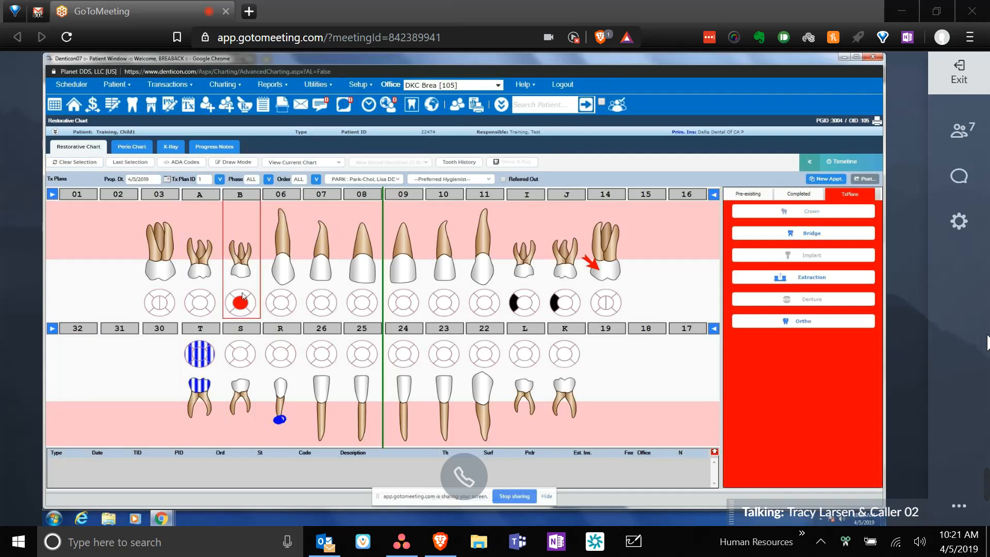
pyautogui.moveTo(245, 308)
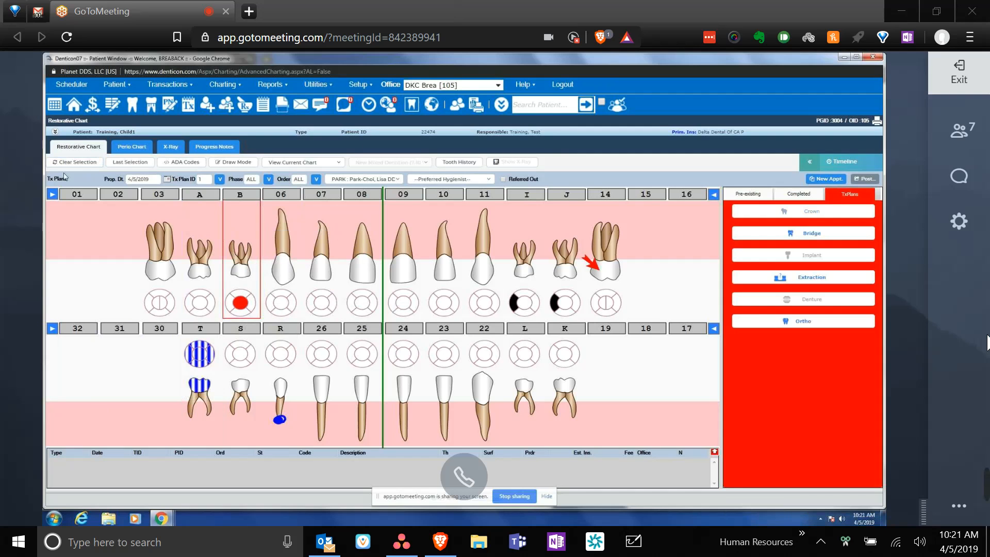
pyautogui.click(75, 162)
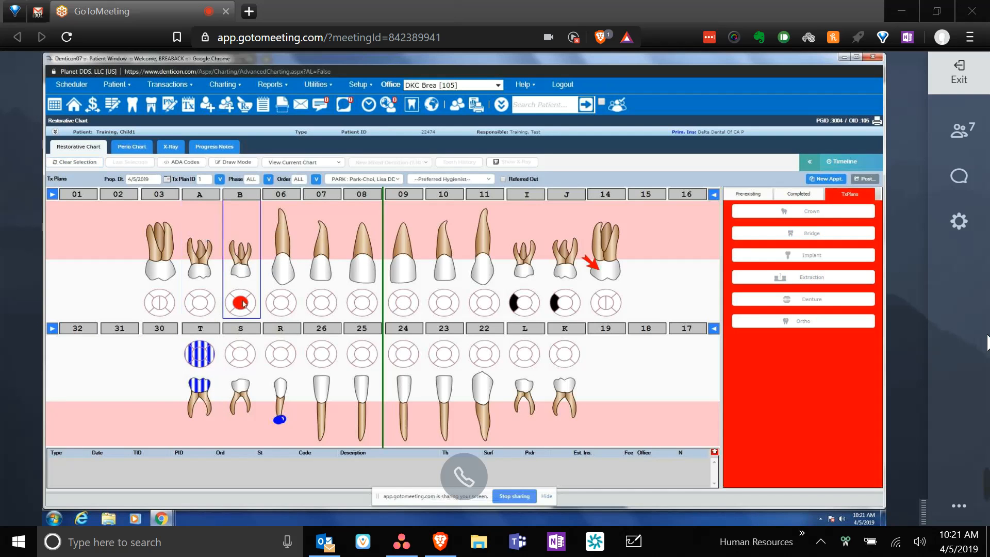
# - Plan a D2140 Amalgam One Surface restoration on tooth B
pyautogui.click(244, 304)
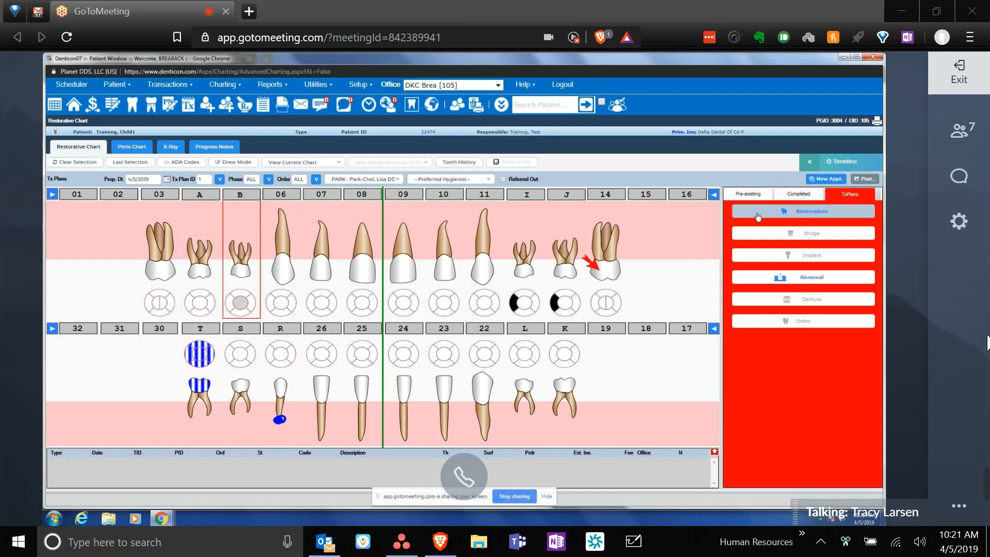
pyautogui.click(809, 212)
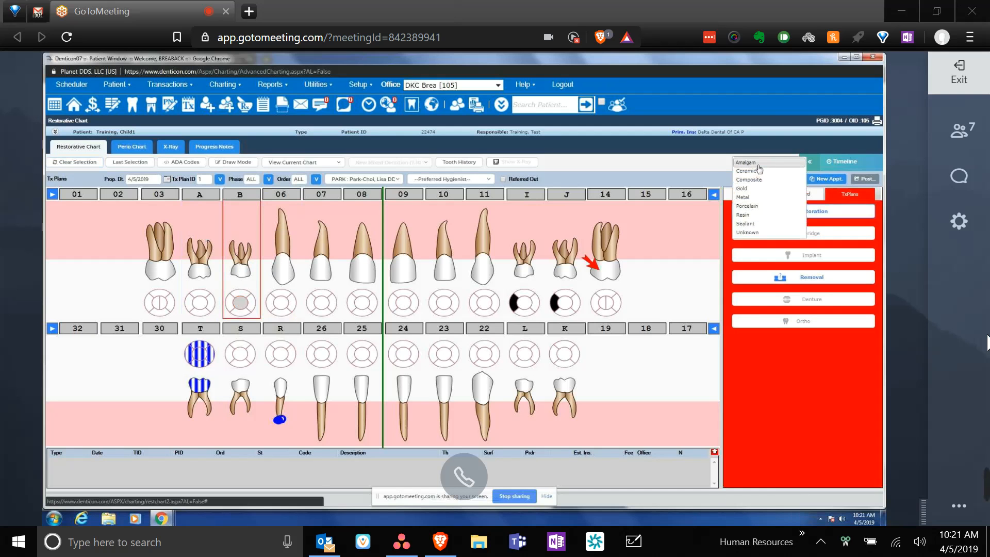
pyautogui.click(756, 162)
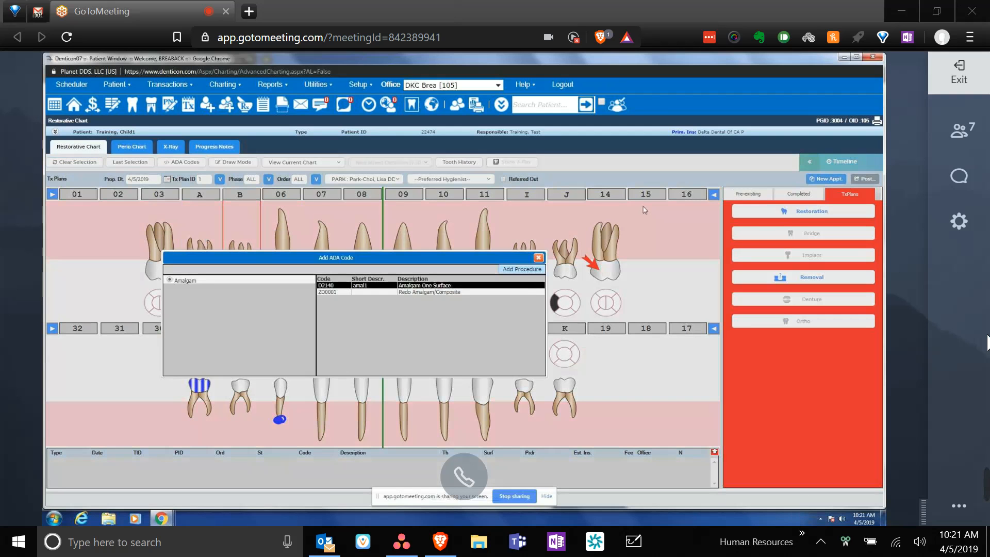
pyautogui.doubleClick(526, 286)
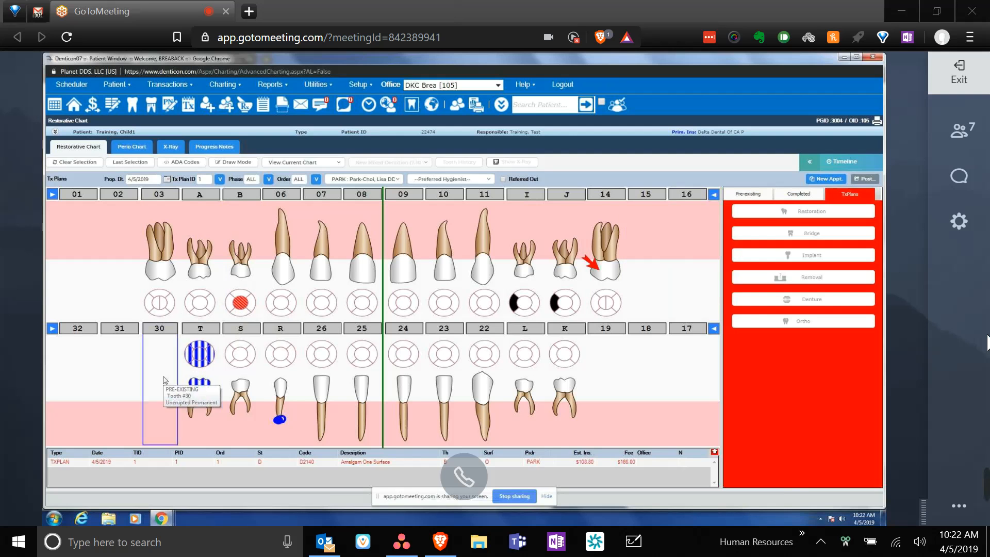
# - Mark tooth 30 as a pre-existing erupted permanent tooth
pyautogui.click(750, 191)
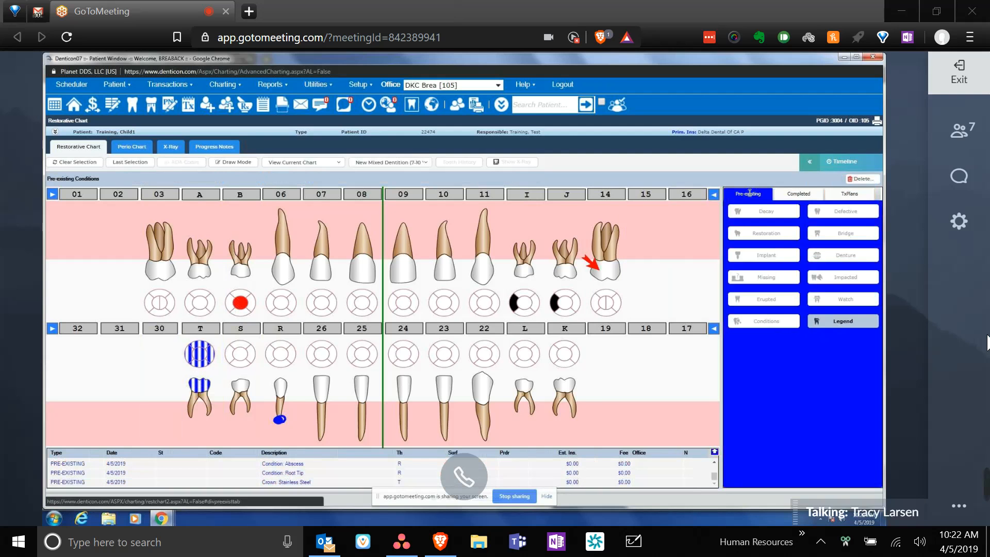
pyautogui.click(165, 371)
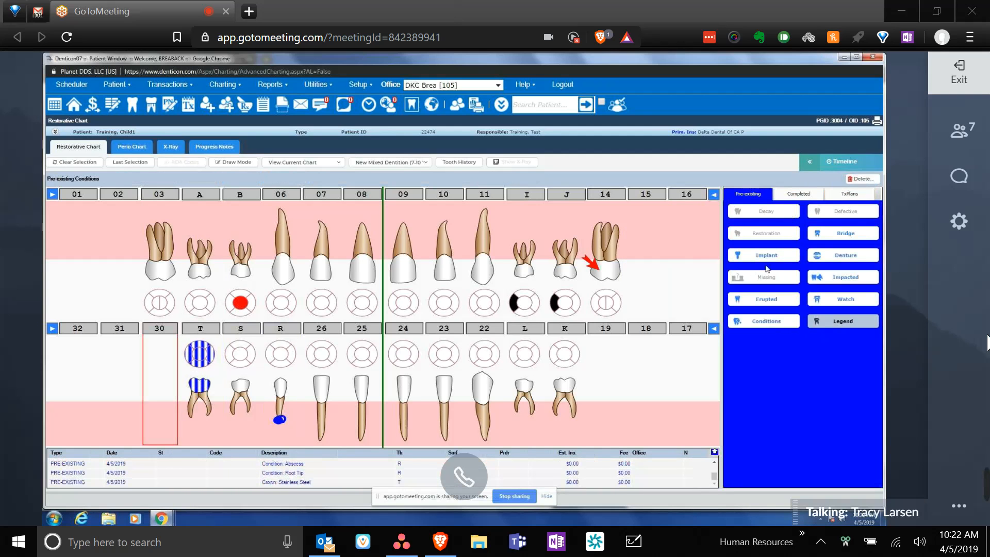
pyautogui.click(760, 301)
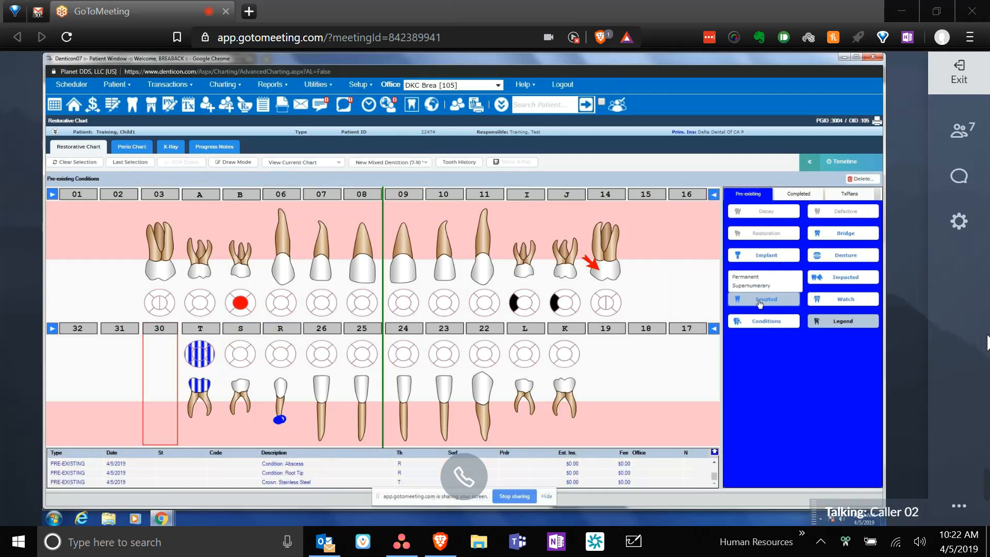
pyautogui.click(747, 277)
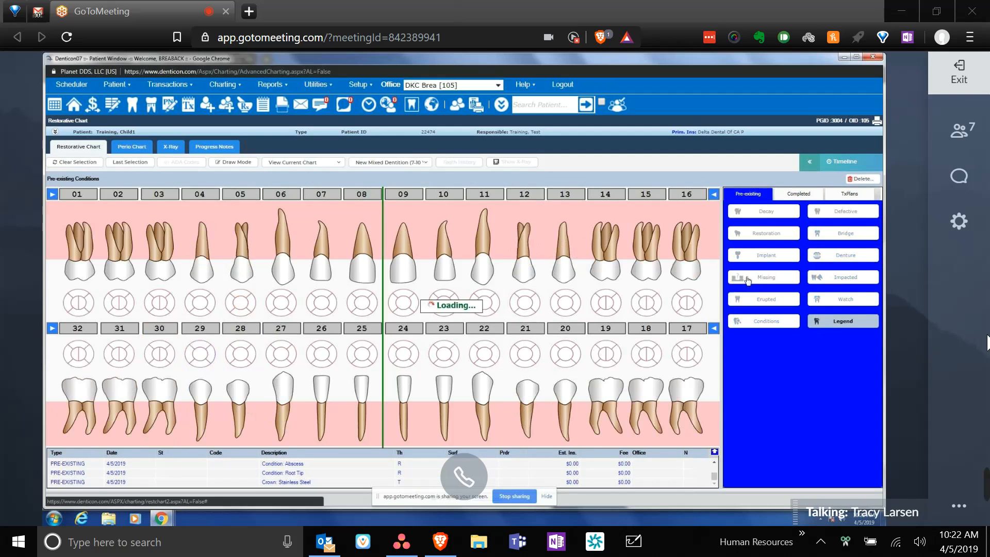
# - Select tooth 03's distal and occlusal surfaces plus a surface of tooth 30 for planning
pyautogui.click(163, 260)
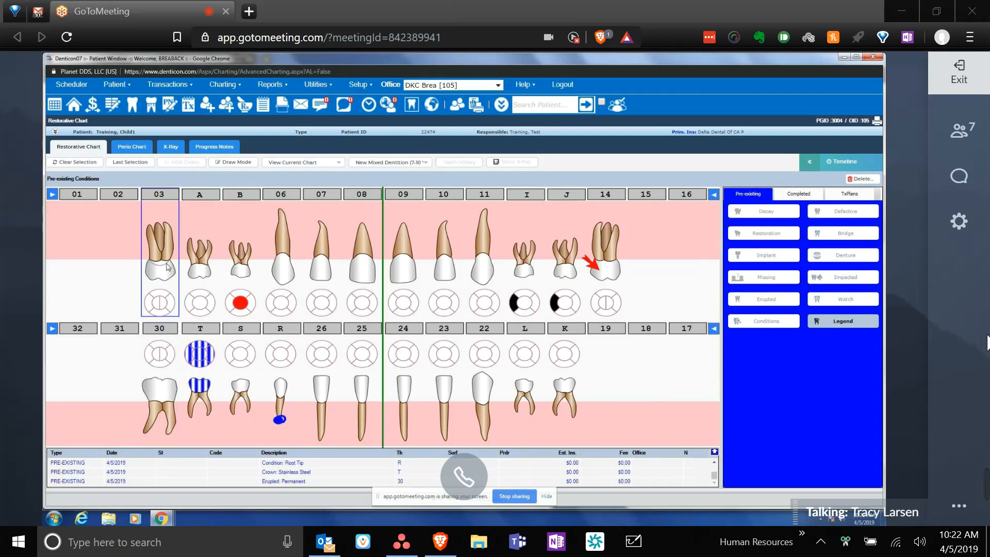
pyautogui.click(166, 304)
pyautogui.click(163, 301)
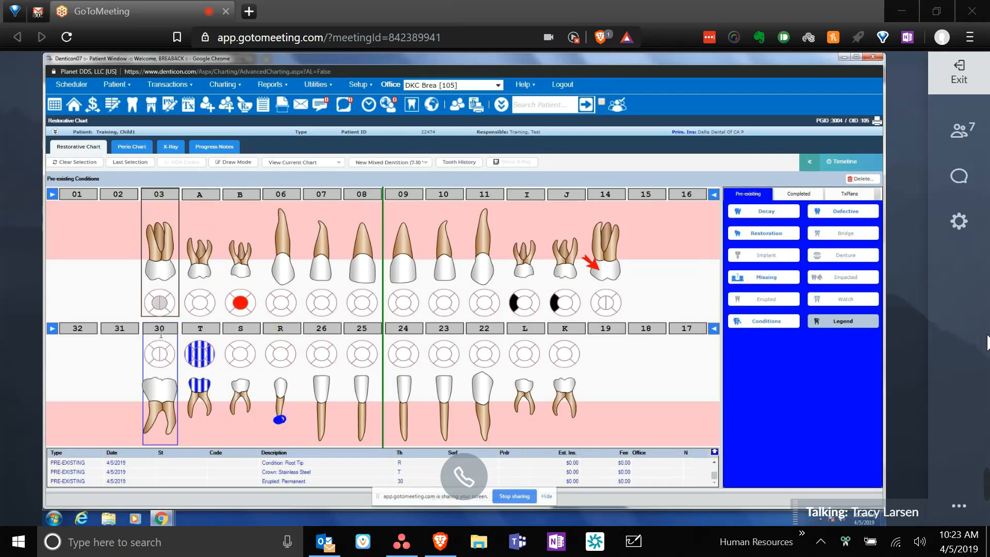
pyautogui.click(166, 358)
pyautogui.click(861, 194)
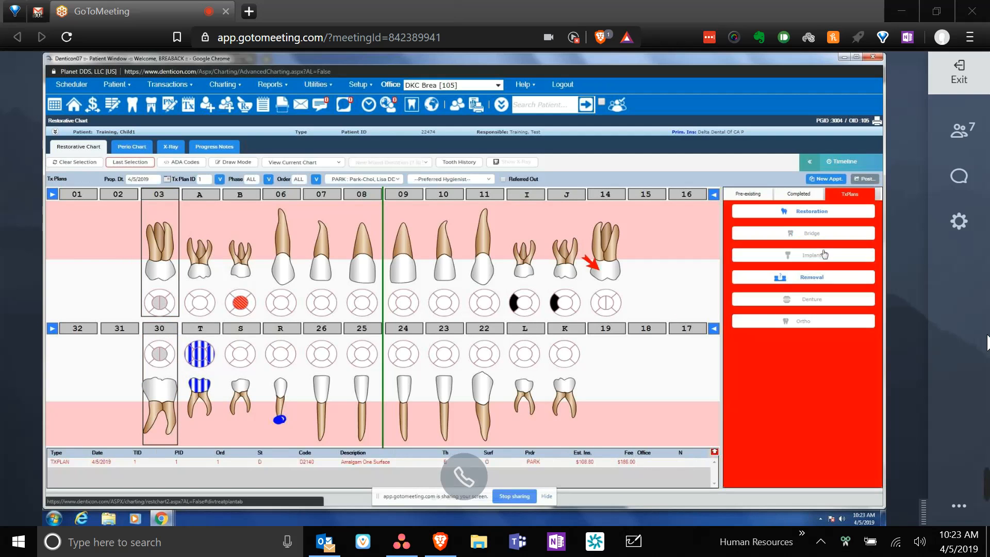
# - Plan D1351 resin sealants on teeth 03 and 30, then review the Completed view
pyautogui.click(797, 213)
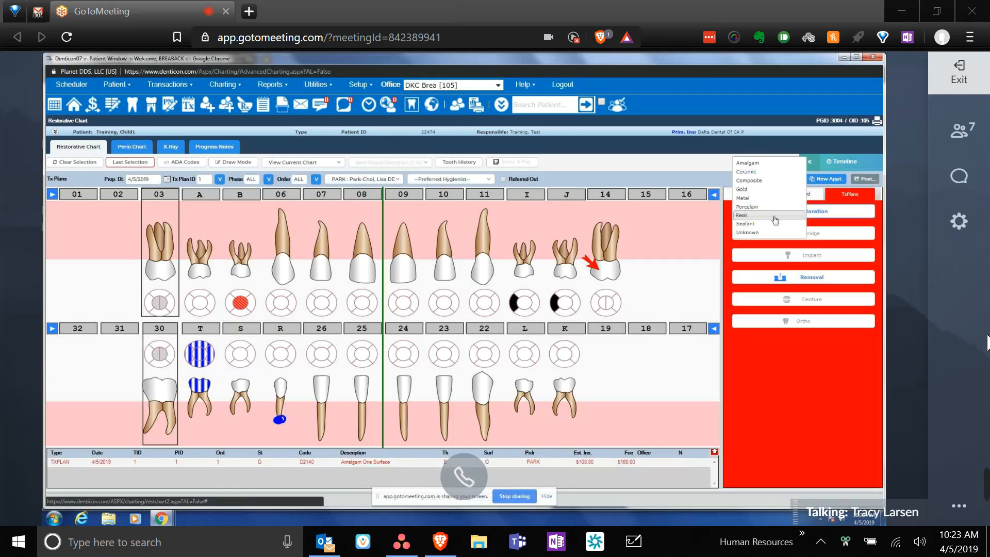
pyautogui.click(775, 215)
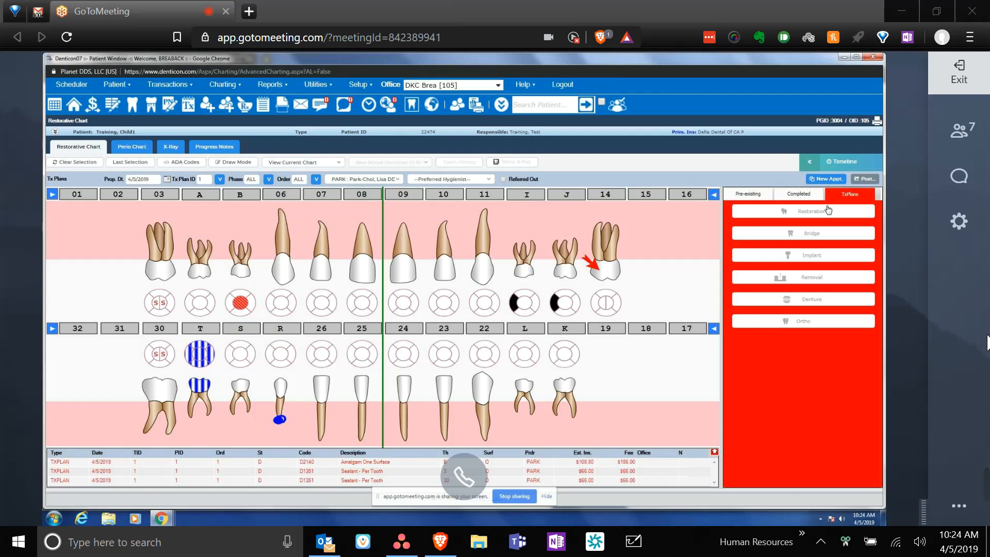
pyautogui.click(792, 196)
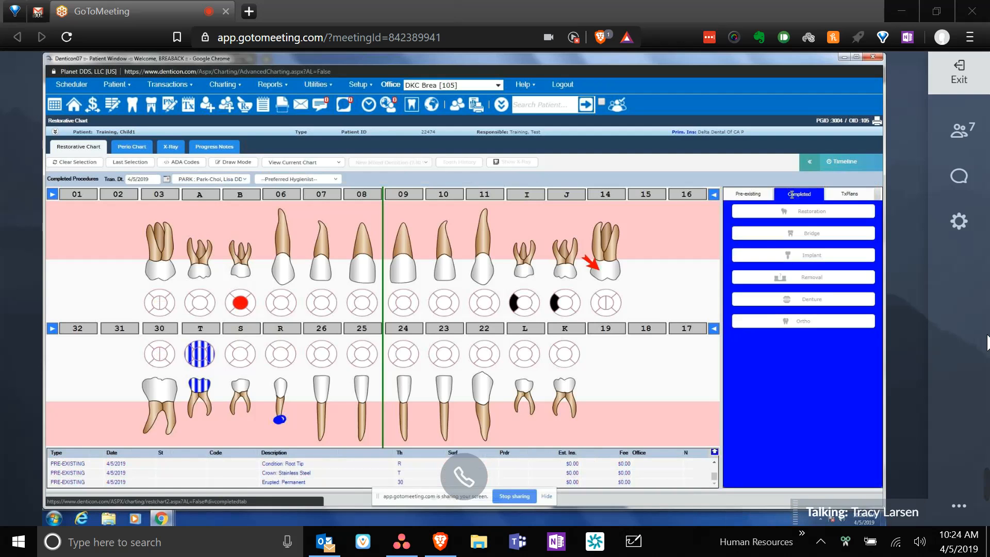
pyautogui.click(845, 196)
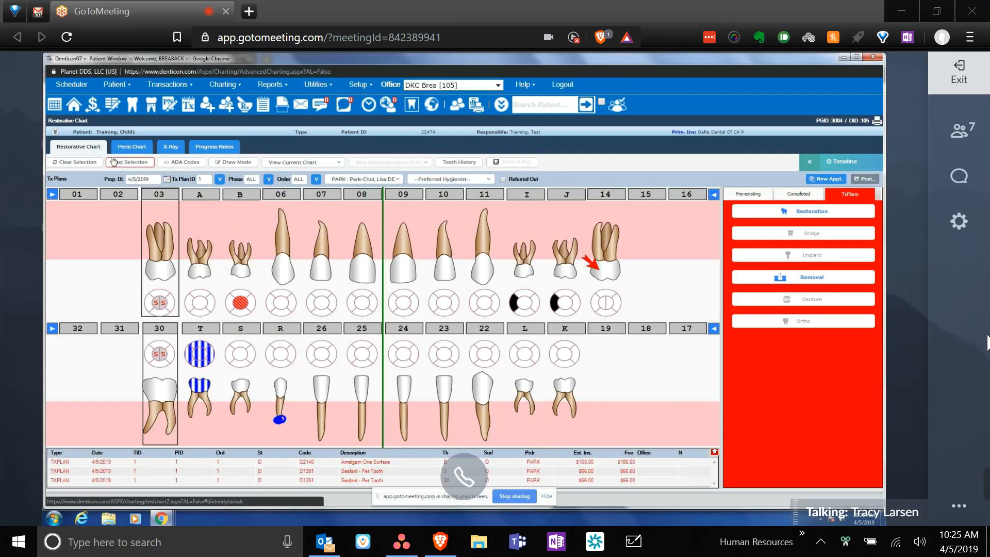
# - Open the Add ADA Codes dialog showing Diagnostic procedures
pyautogui.click(190, 164)
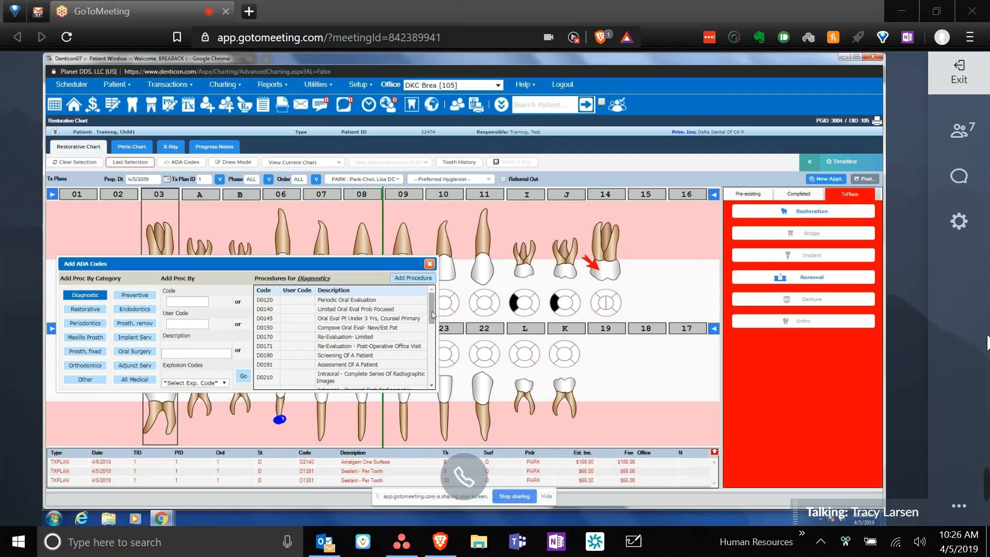
# - Select explosion code 104. New 6x2 and try applying it to the current selection
pyautogui.moveTo(432, 315); pyautogui.dragTo(443, 345)
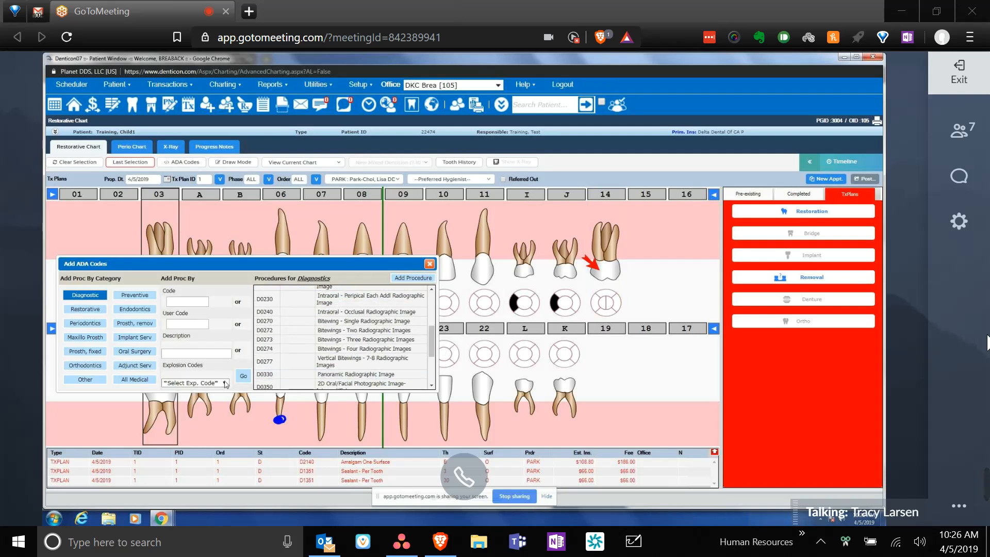
pyautogui.click(225, 384)
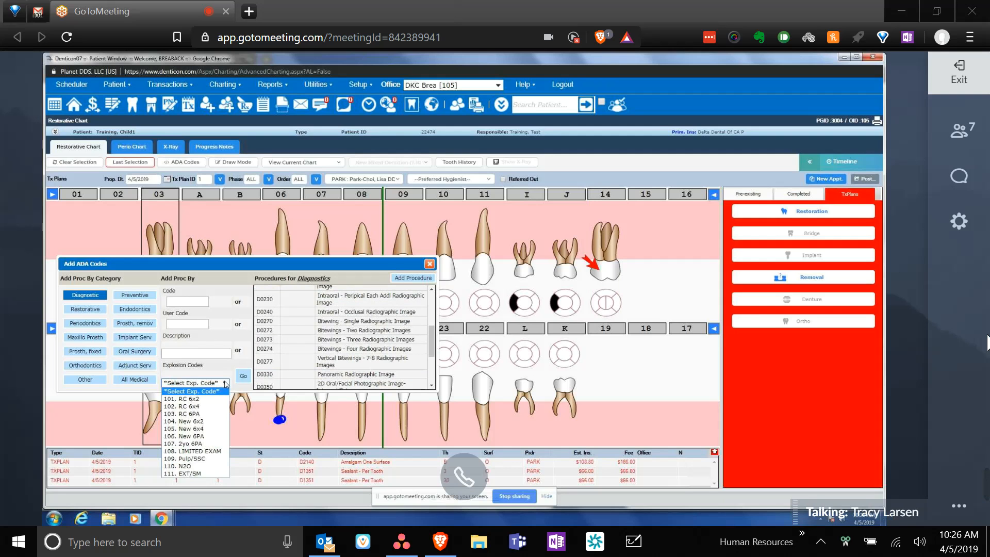
pyautogui.click(206, 426)
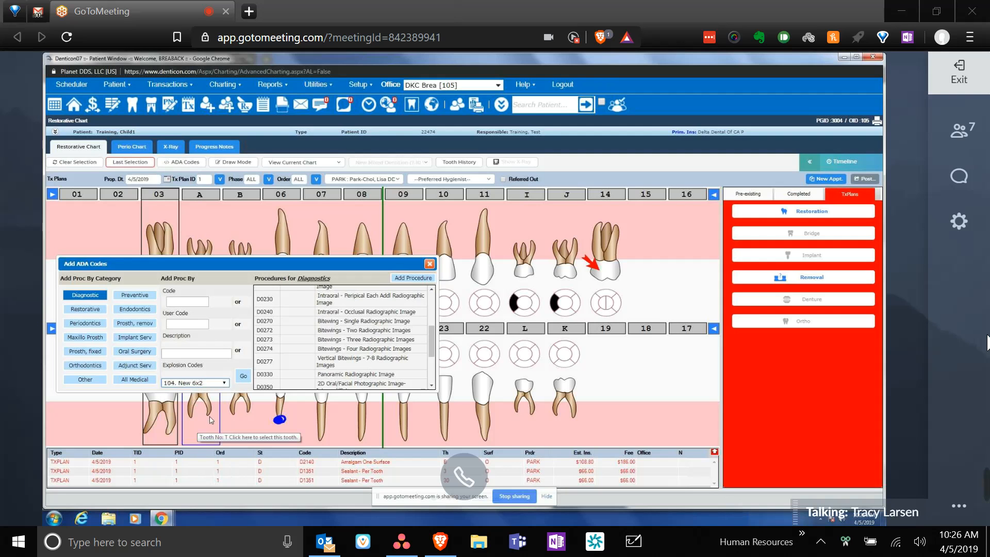
pyautogui.click(243, 377)
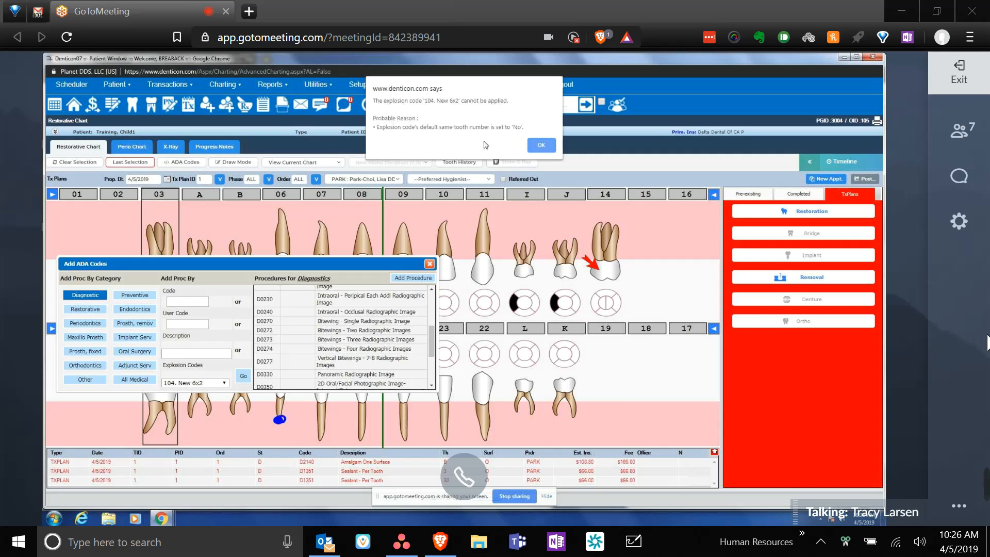
# - Clear the tooth selection and apply 104. New 6x2, adding D0230, D1120 and D1206
pyautogui.click(540, 146)
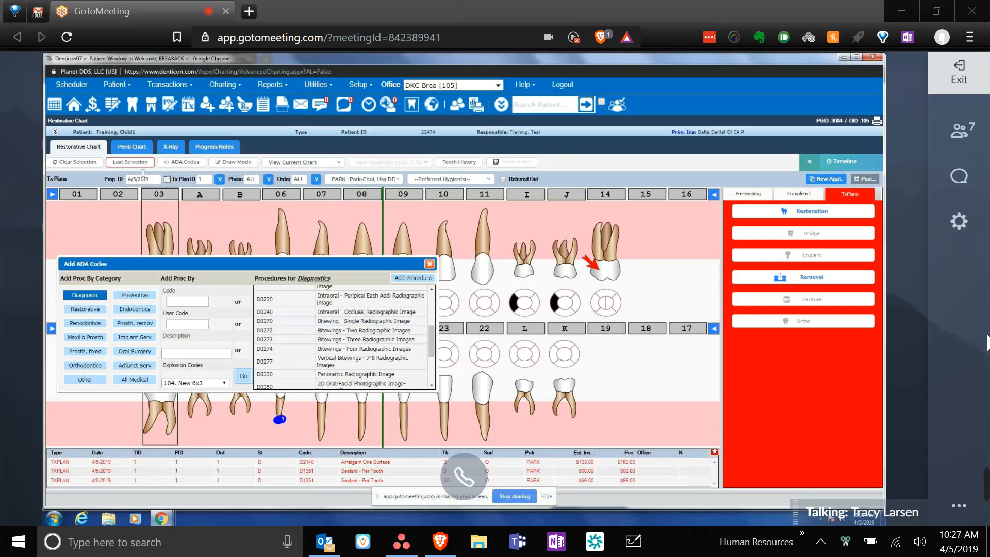
pyautogui.click(80, 163)
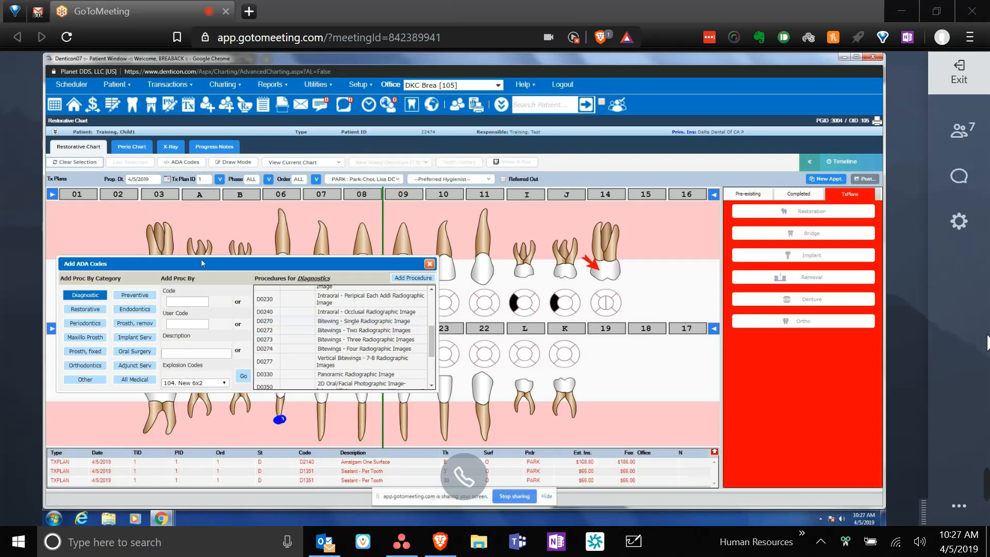
pyautogui.click(242, 378)
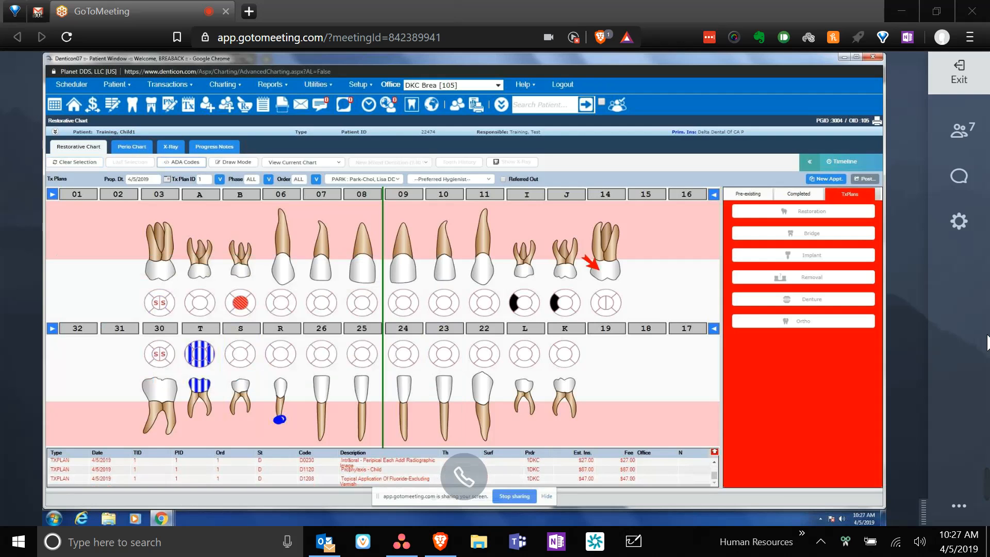
# - Expand the treatment grid to show every plan row with code, description and fee
pyautogui.click(714, 452)
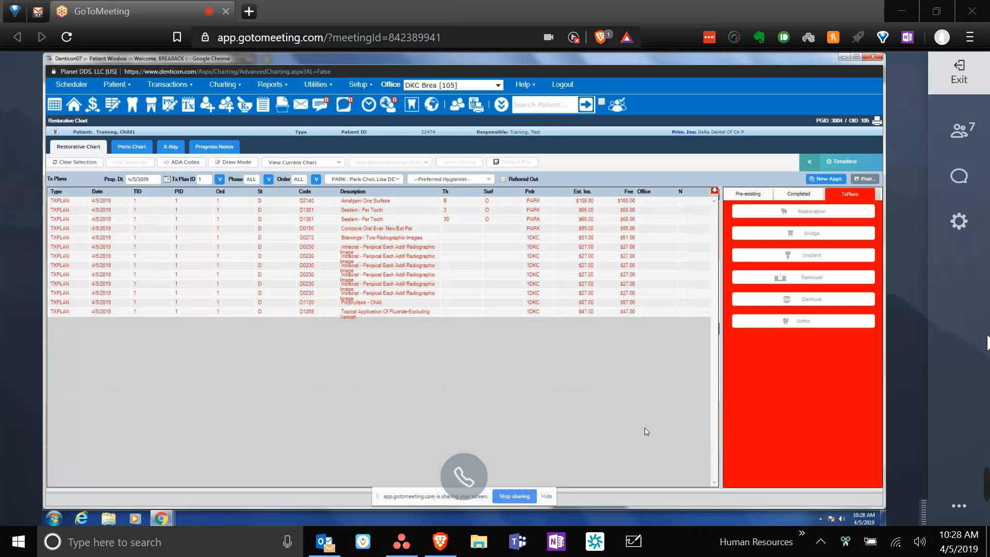
pyautogui.click(714, 191)
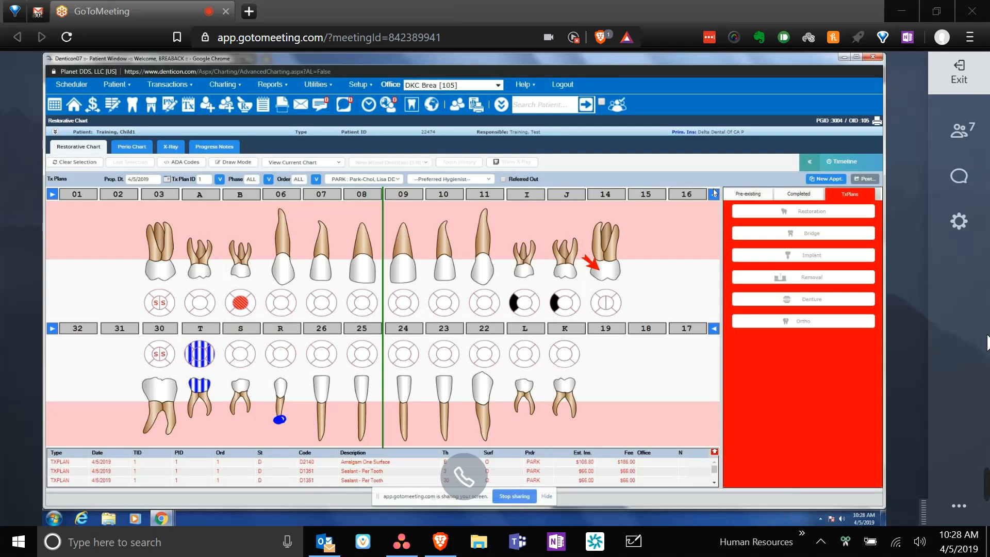
pyautogui.click(716, 452)
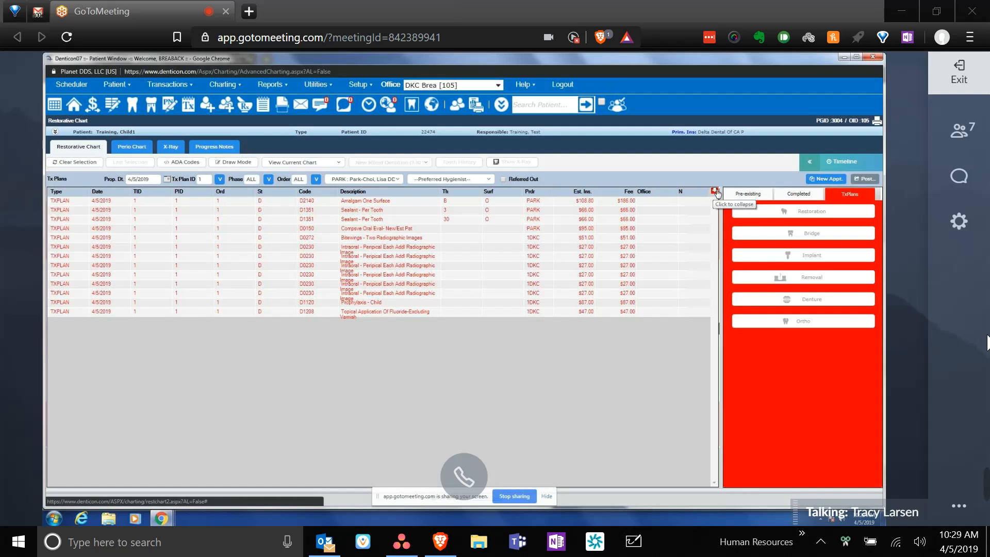
# - Select the D0150, D0272, last D0230, D1120 and D1208 treatment rows and post them as completed
pyautogui.click(362, 235)
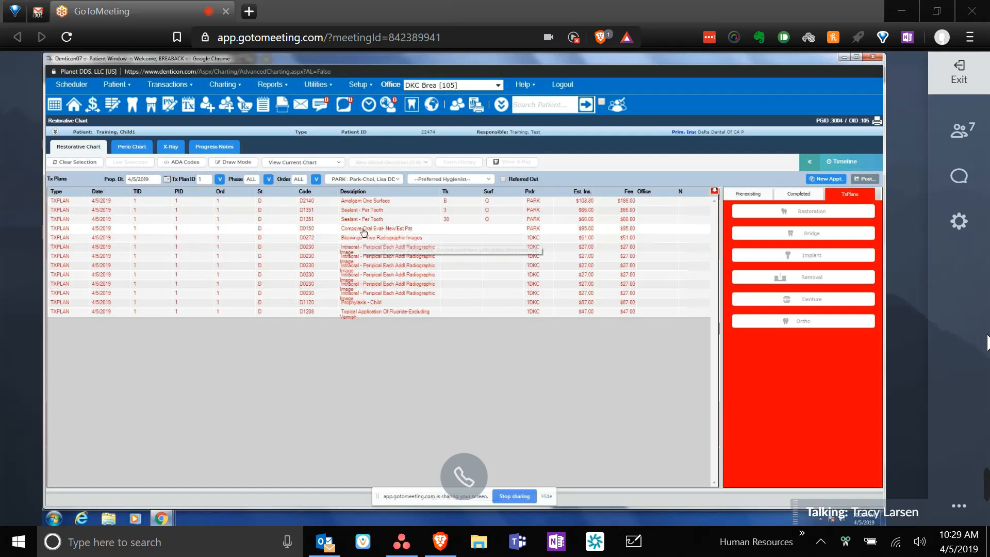
pyautogui.click(362, 238)
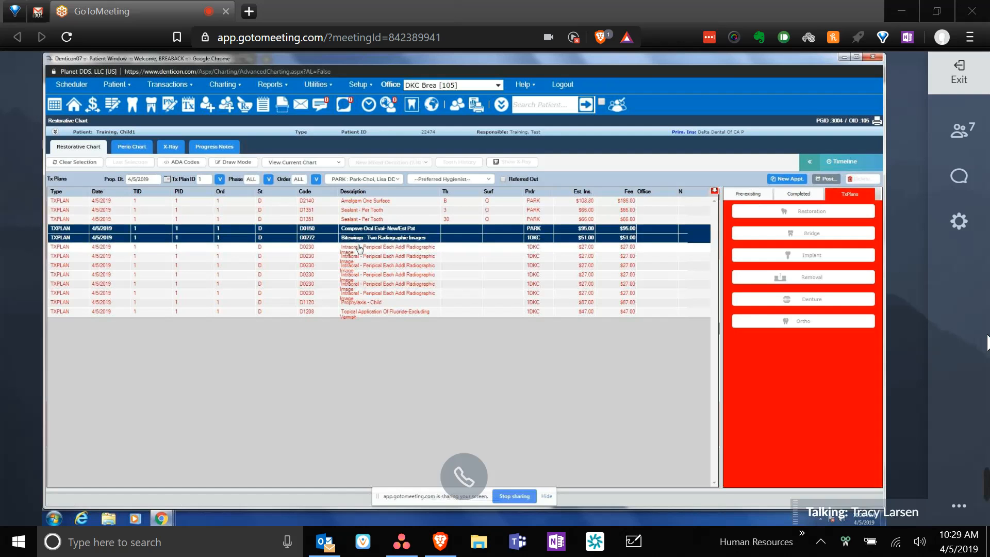
pyautogui.click(360, 248)
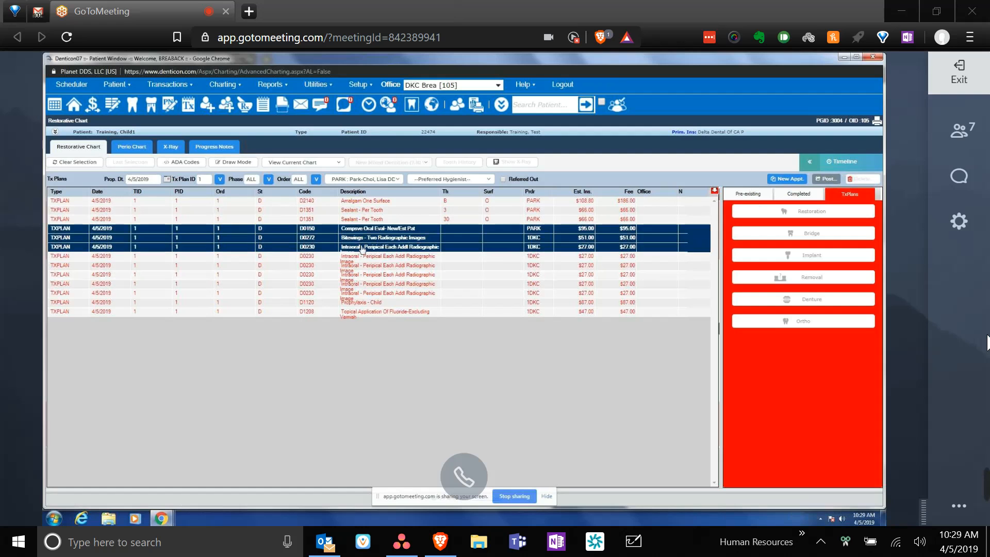
pyautogui.click(359, 248)
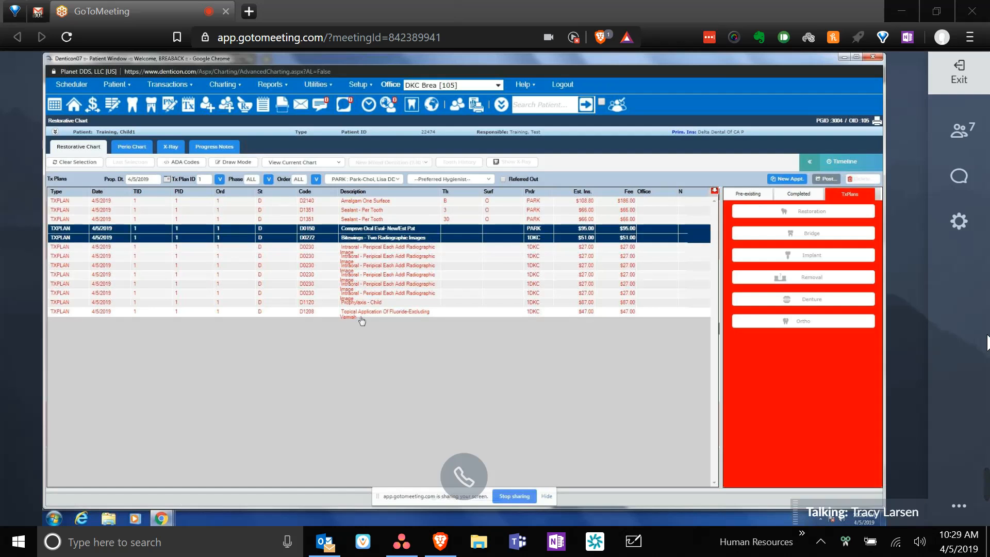
pyautogui.click(360, 313)
pyautogui.click(361, 301)
pyautogui.click(362, 303)
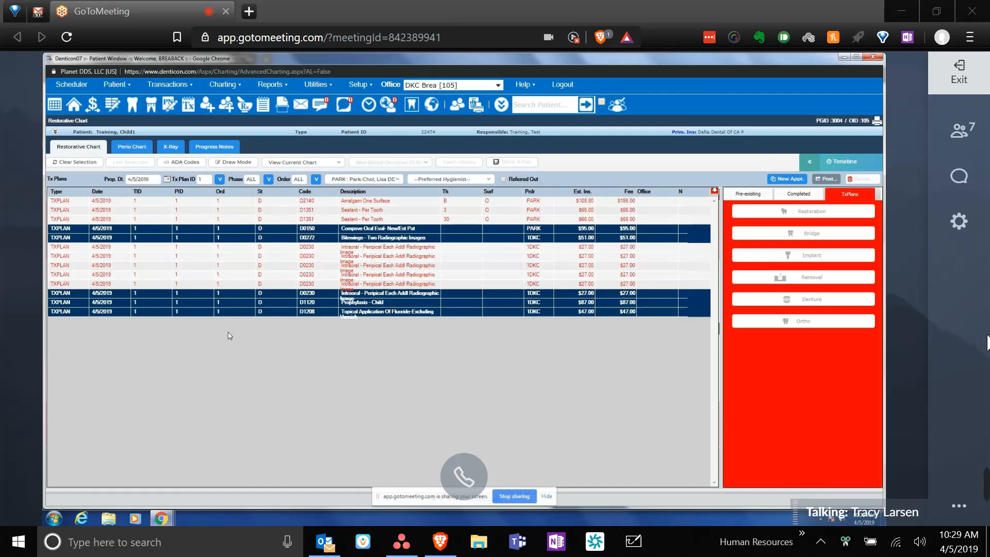
pyautogui.click(828, 179)
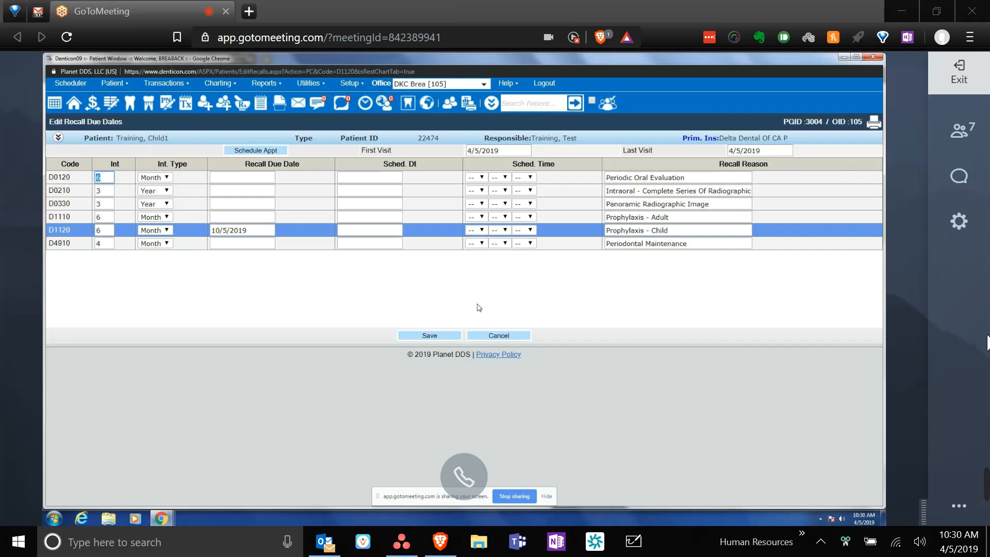
# - Save the D1120 child prophylaxis recall due date of 10/5/2019
pyautogui.click(459, 340)
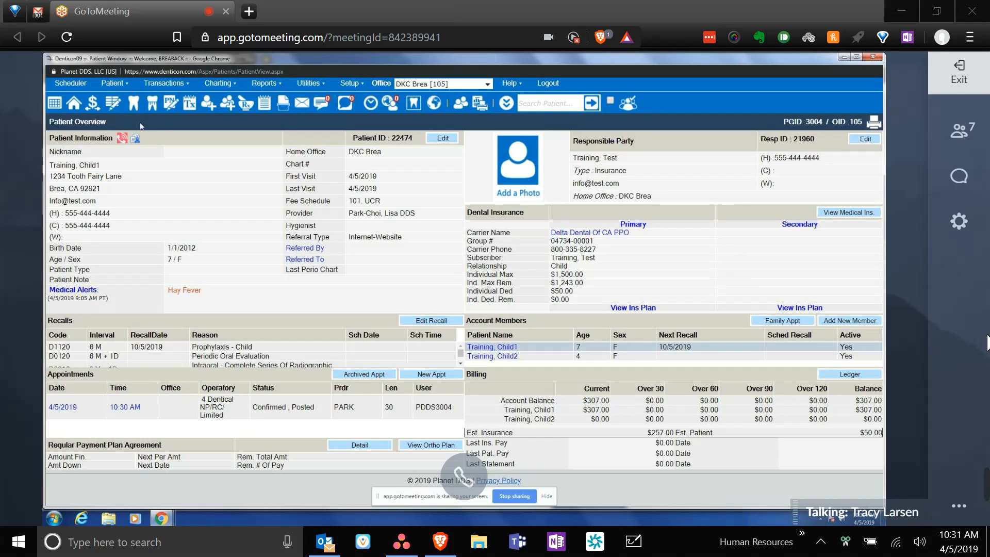
pyautogui.click(227, 85)
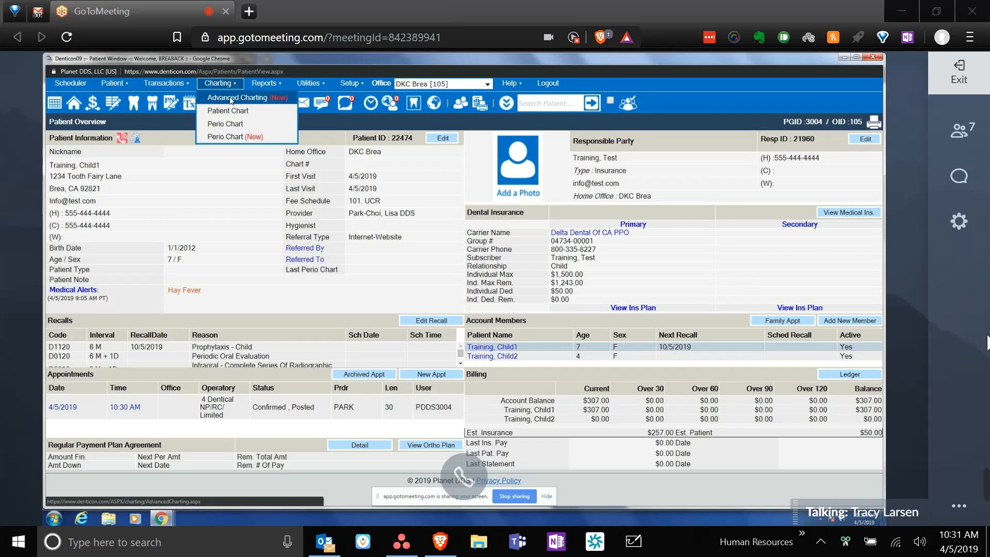
# - Return to the Advanced Charting restorative chart and bring up the patient's progress notes
pyautogui.click(230, 100)
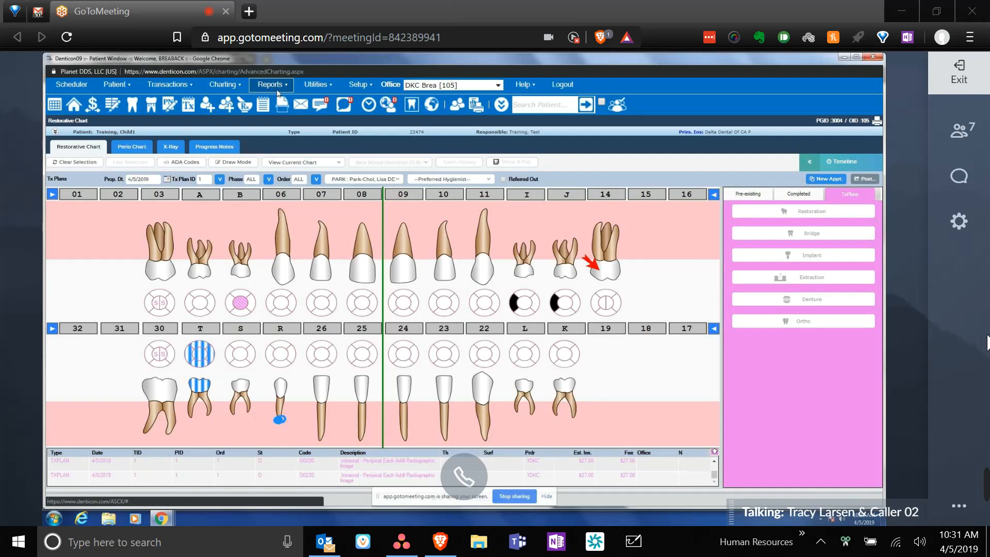
pyautogui.click(215, 145)
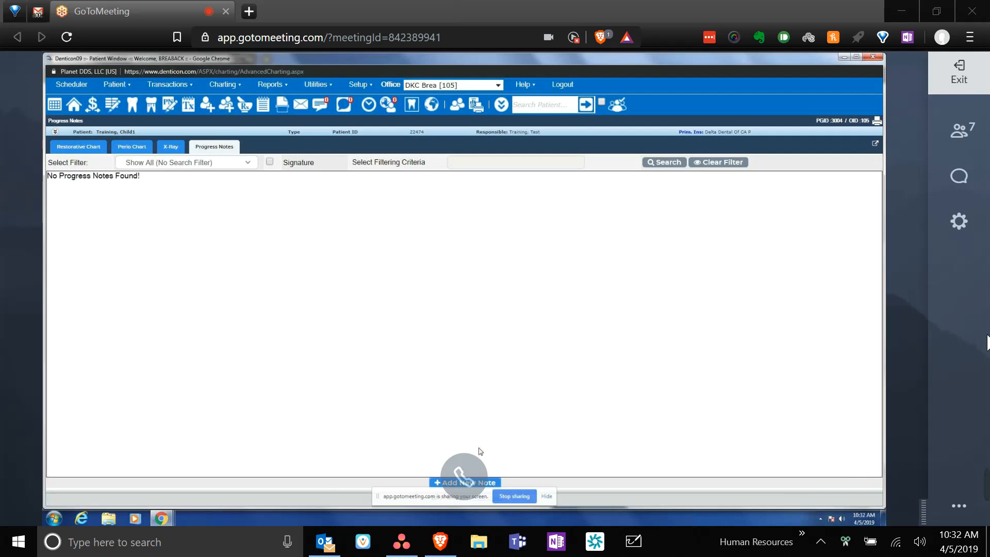
# - Start a new progress note from the empty Progress Notes list
pyautogui.click(465, 483)
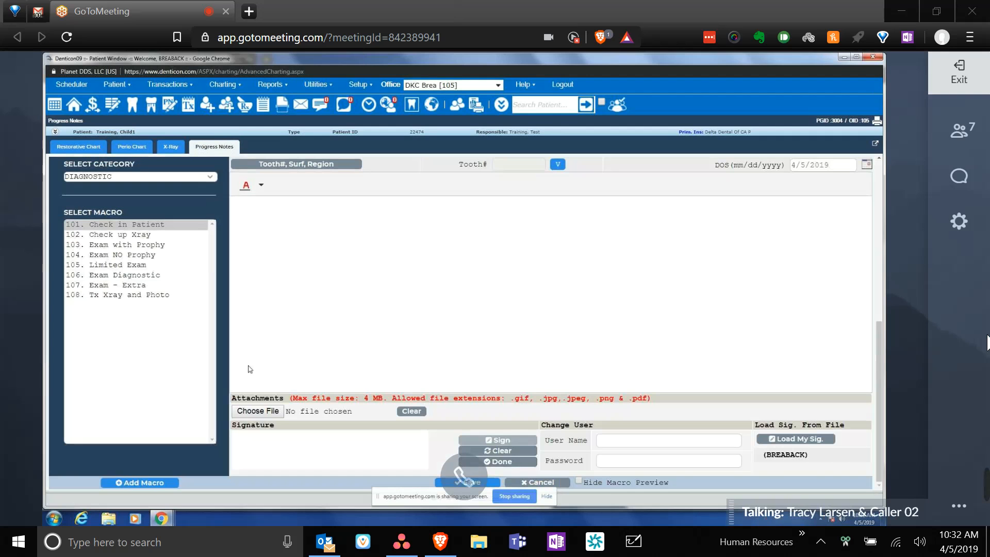
# - Insert the 103 Exam with Prophy macro into the note and pick the examining doctor
pyautogui.click(124, 247)
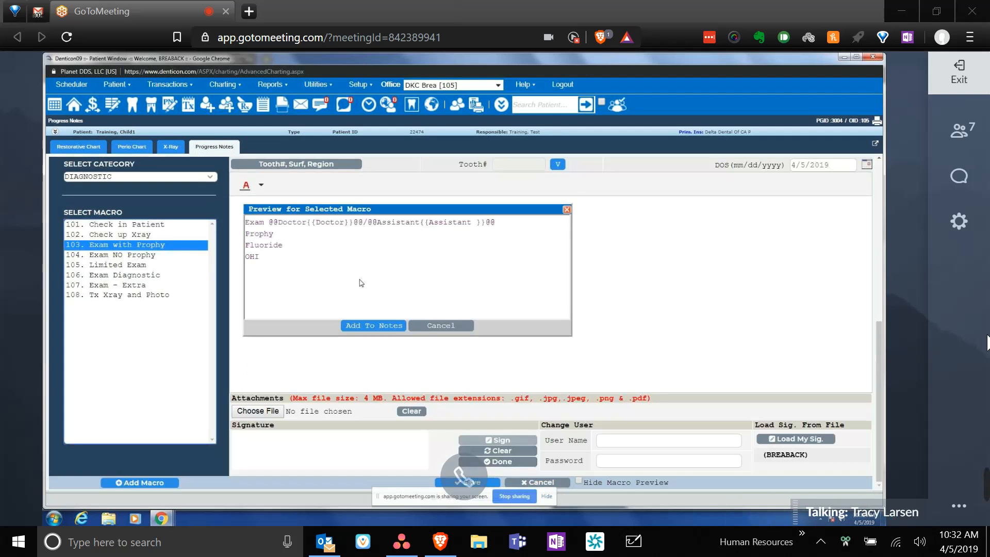
pyautogui.click(393, 326)
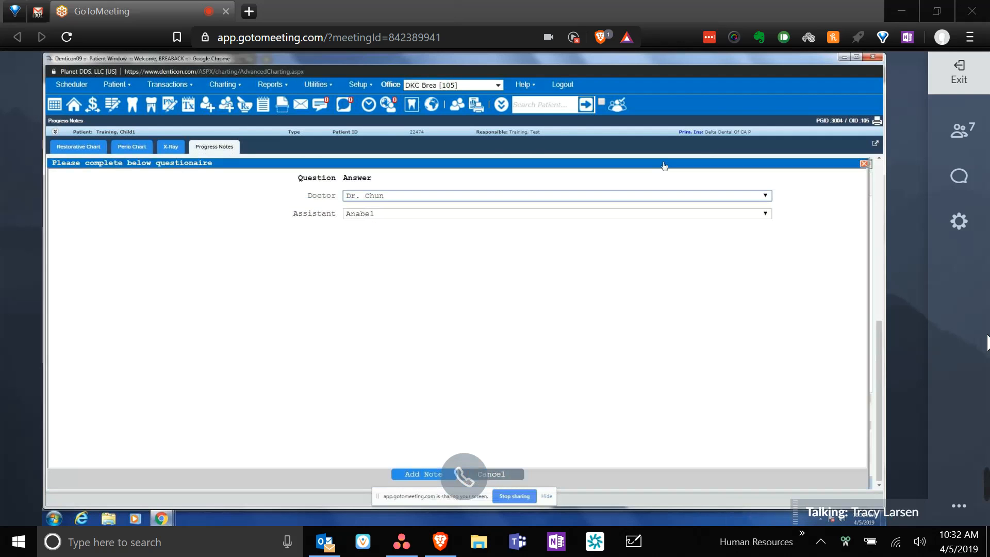
pyautogui.click(609, 195)
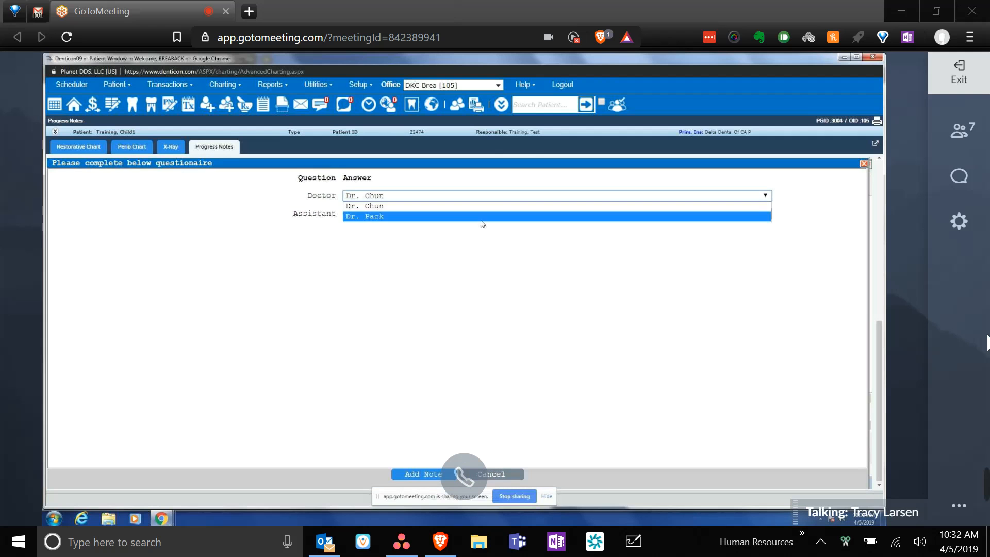
pyautogui.click(482, 217)
pyautogui.click(440, 478)
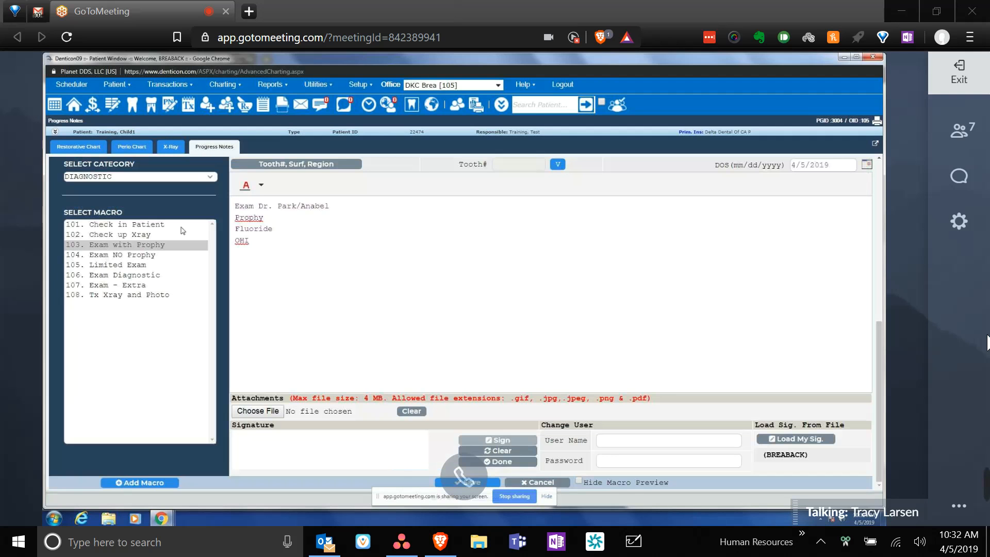
# - Add the RESTORATIVE 117 Pulp/SSC (post) macro text to the note
pyautogui.click(191, 177)
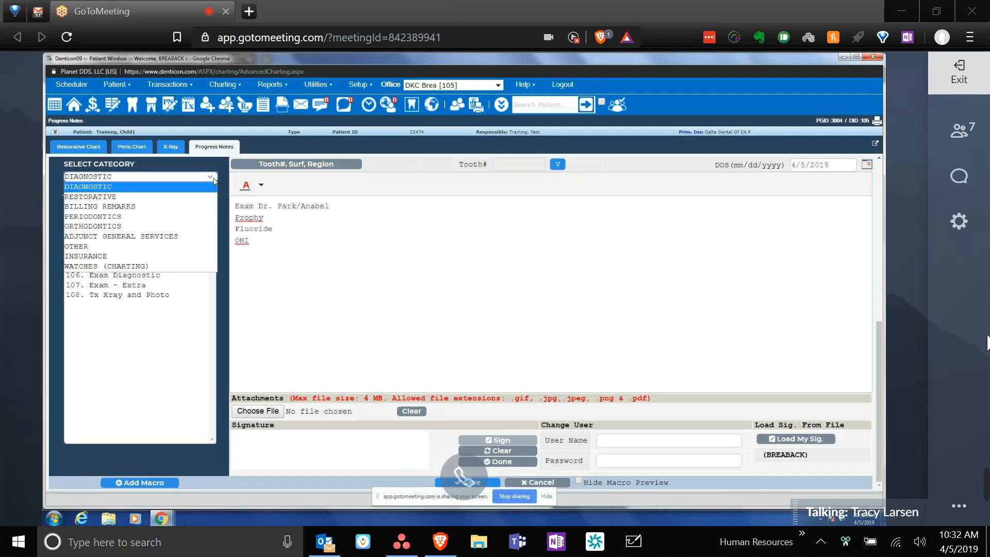
pyautogui.click(100, 197)
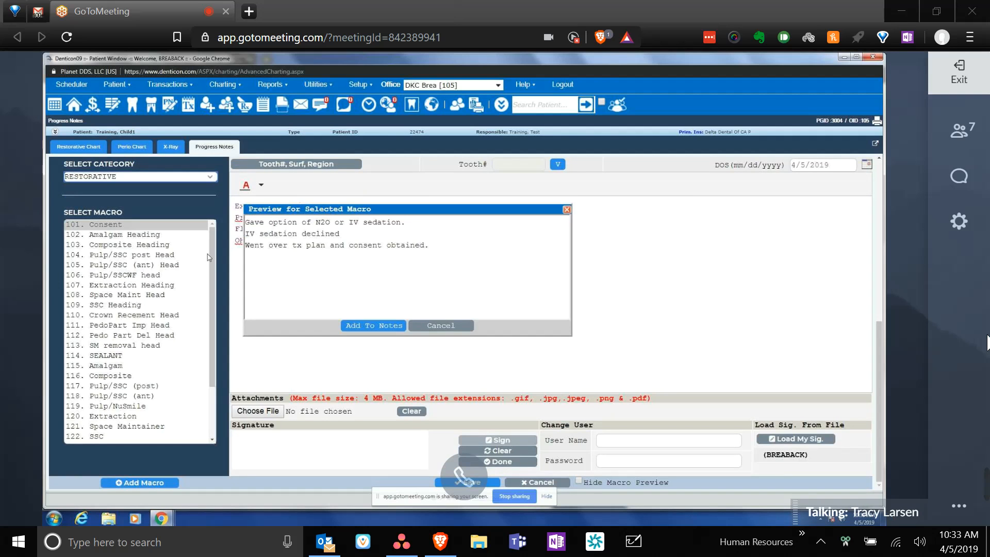
pyautogui.moveTo(214, 253); pyautogui.dragTo(215, 314)
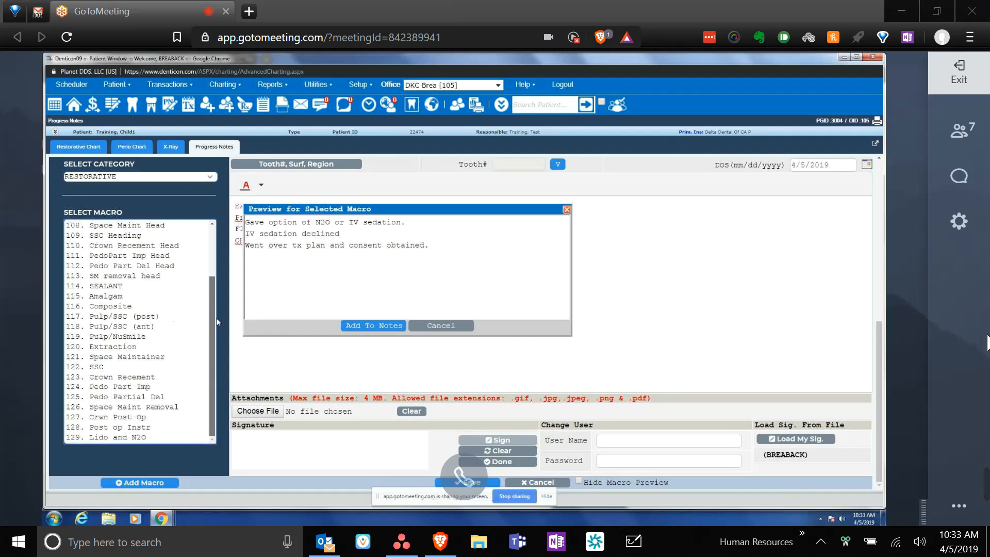
pyautogui.click(142, 316)
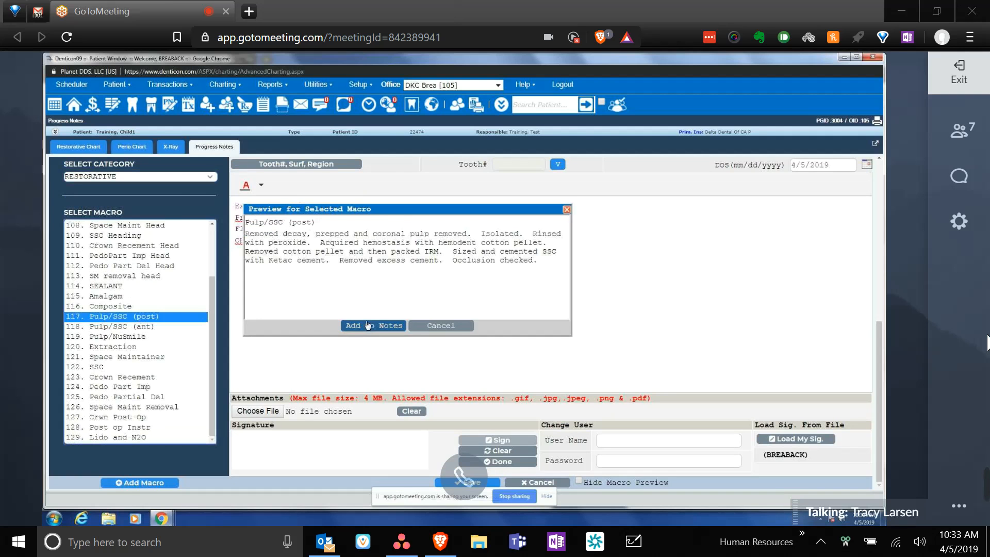
pyautogui.click(367, 325)
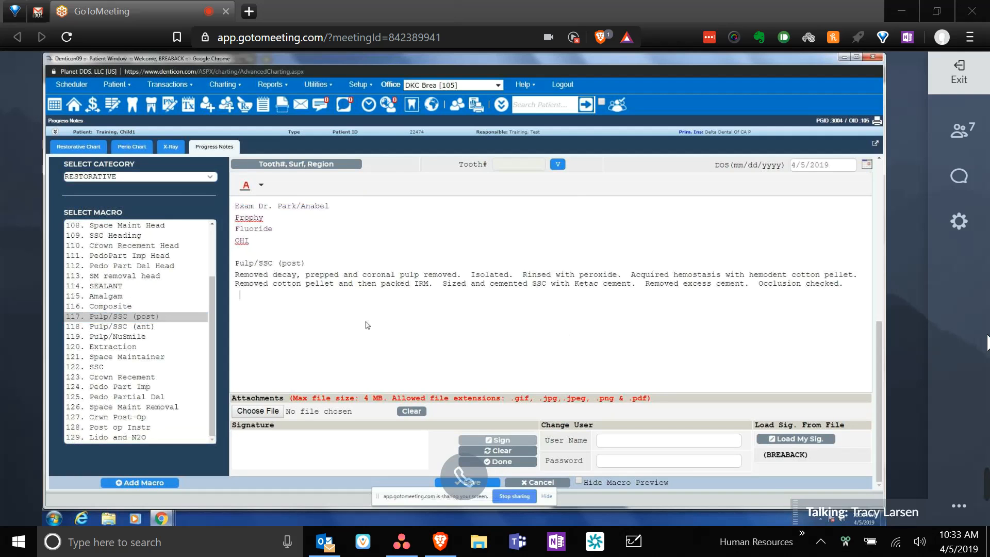
pyautogui.click(333, 170)
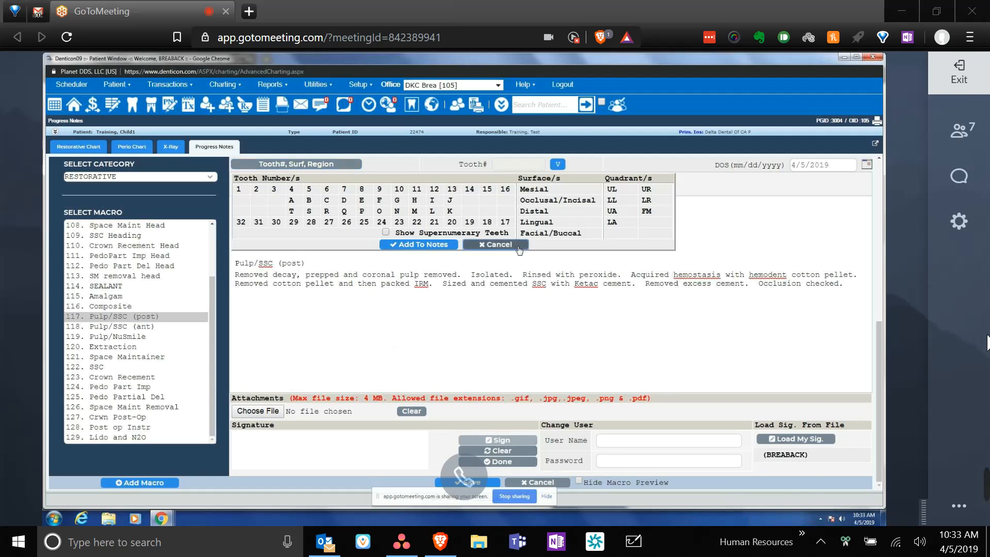
pyautogui.click(519, 250)
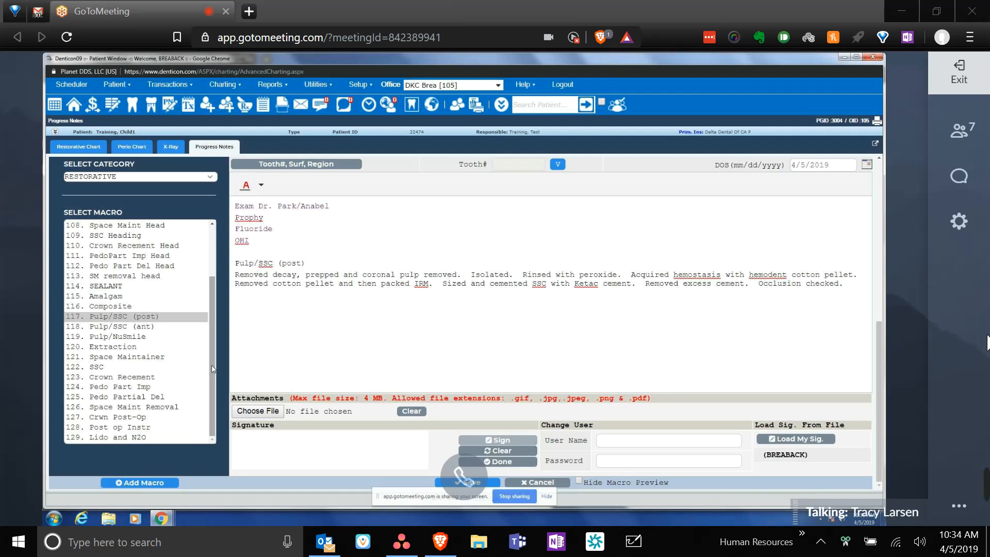
pyautogui.click(262, 186)
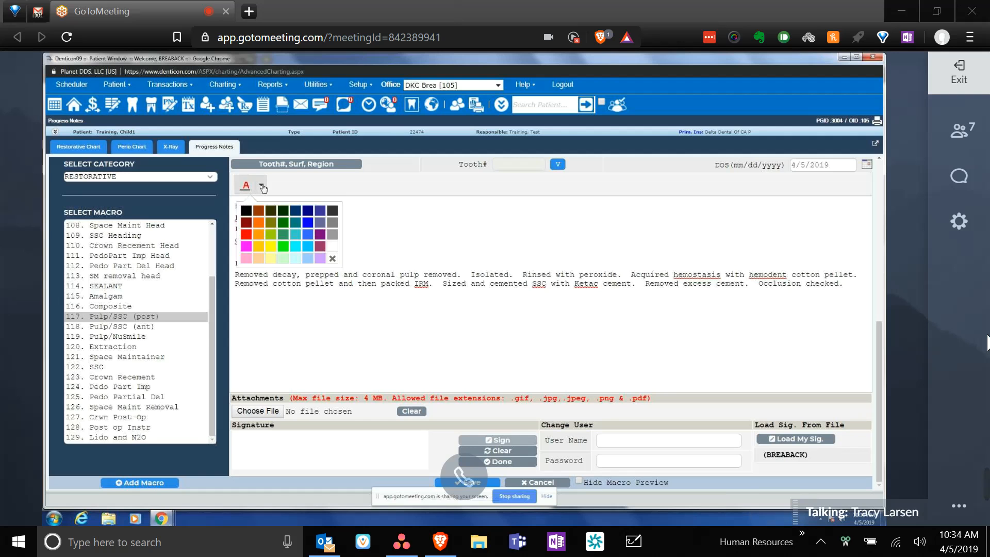
pyautogui.click(262, 187)
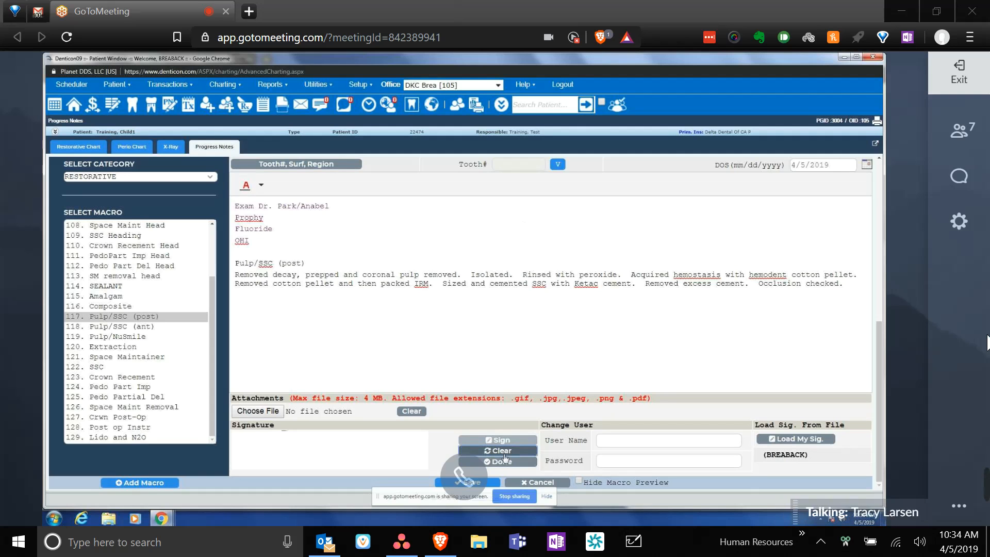
pyautogui.click(480, 482)
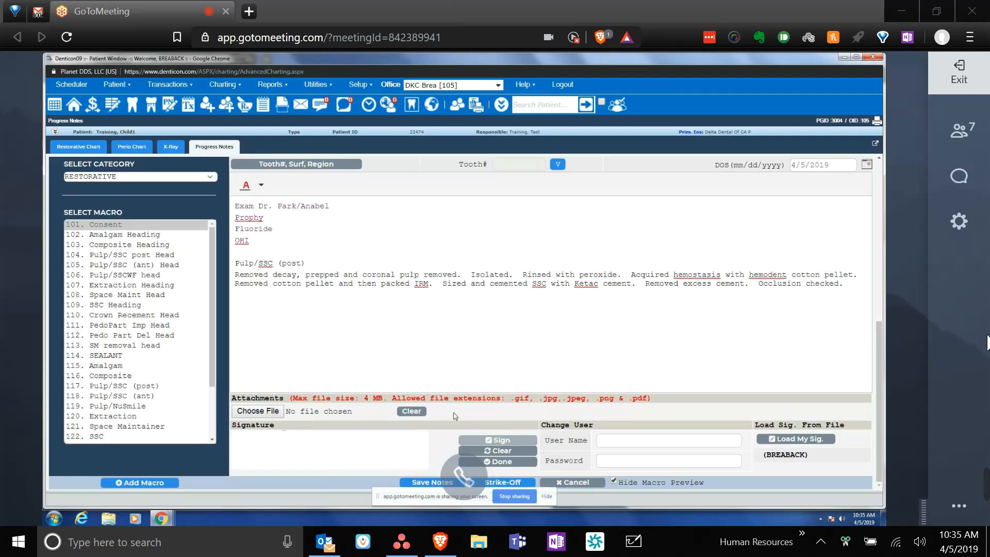
# - Sign the progress note with a handwritten provider signature
pyautogui.click(494, 442)
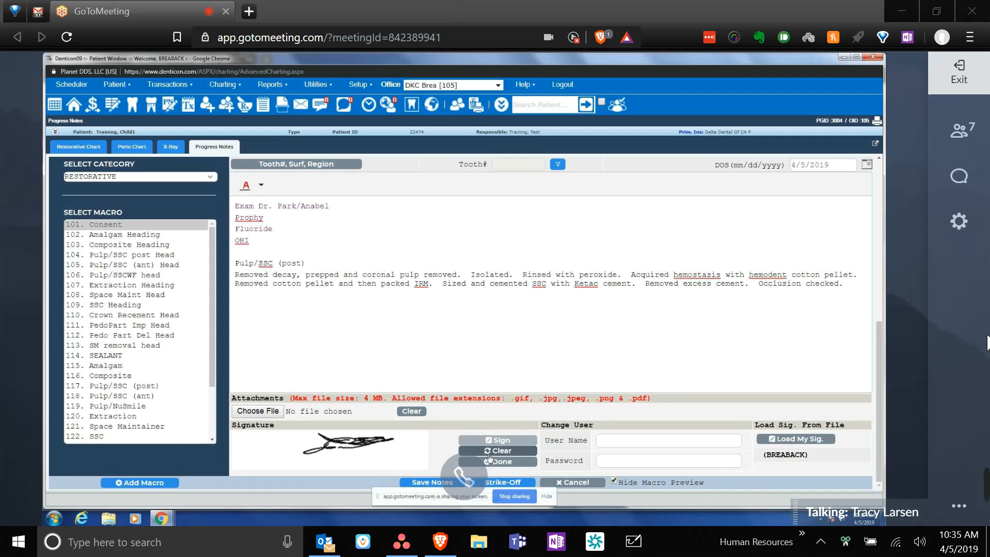
pyautogui.click(489, 460)
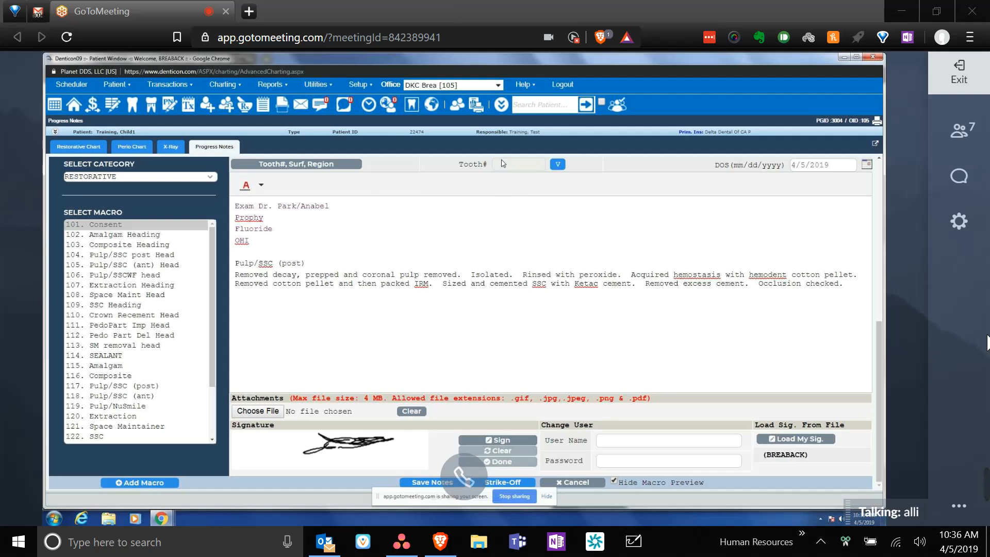
pyautogui.click(561, 163)
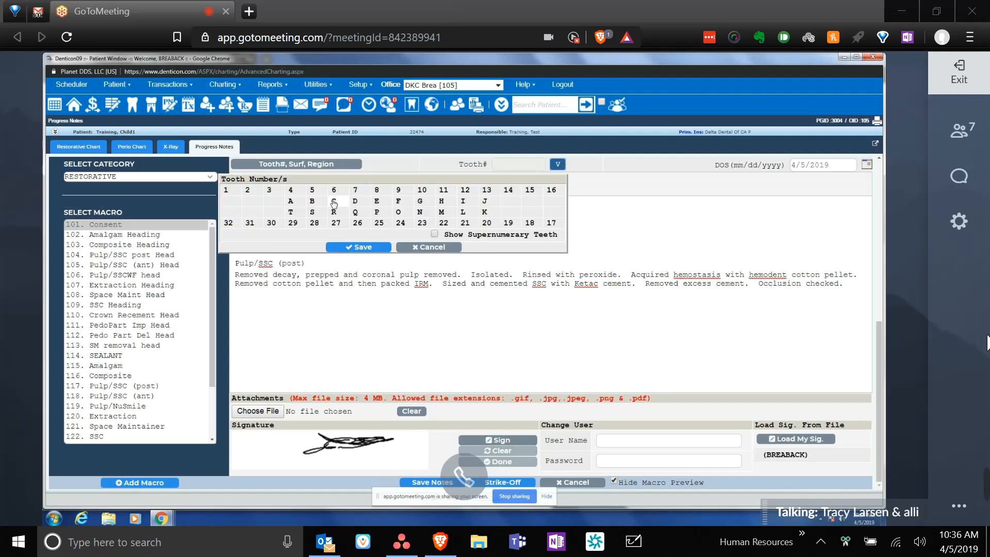
# - Assign tooth 3 to the progress note and save it
pyautogui.click(270, 194)
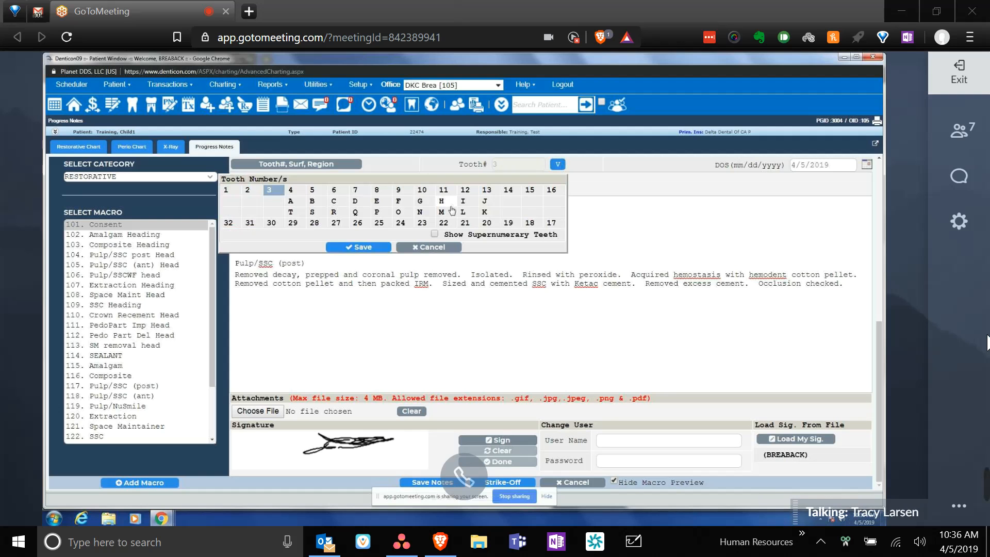
pyautogui.click(361, 247)
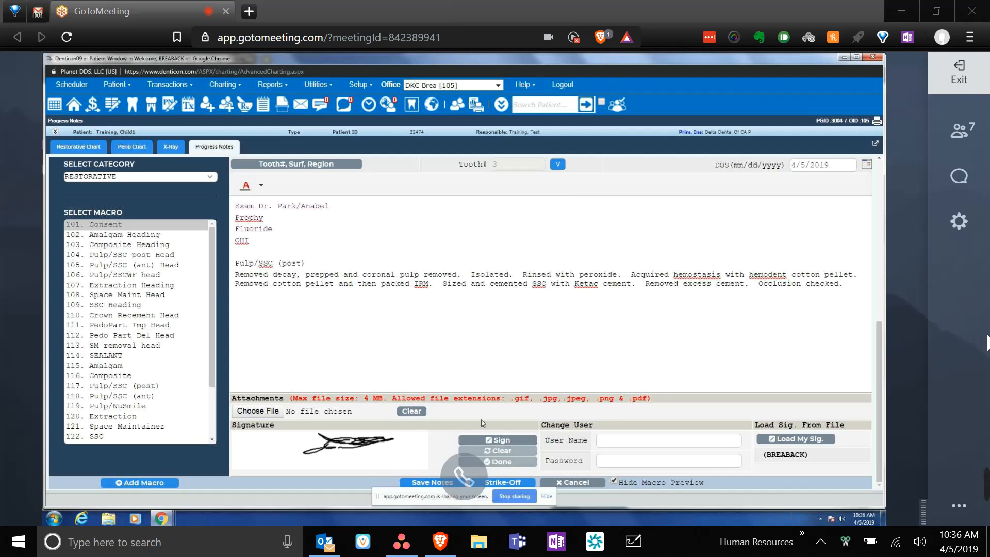
pyautogui.click(452, 483)
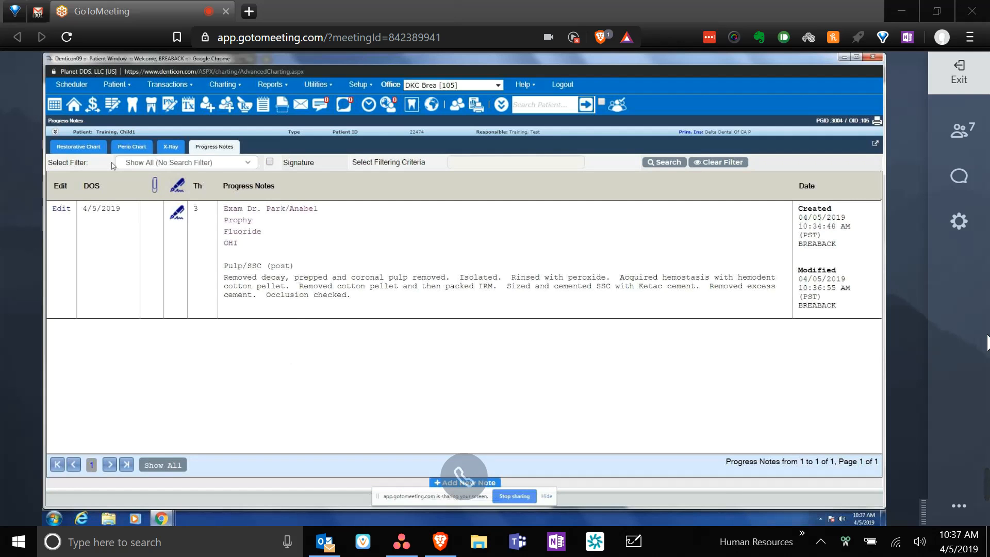
# - Switch to the restorative tooth chart and select tooth 3
pyautogui.click(95, 148)
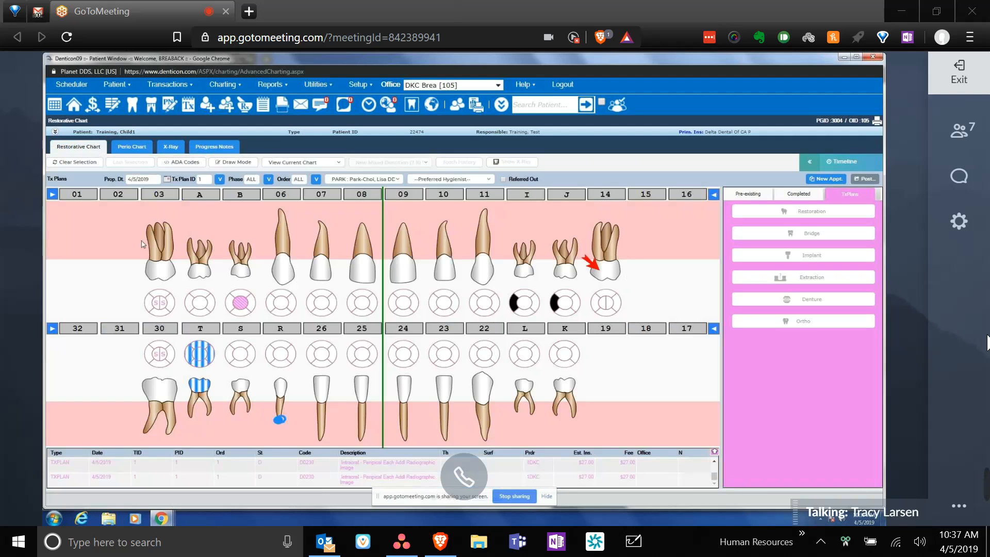
pyautogui.click(164, 215)
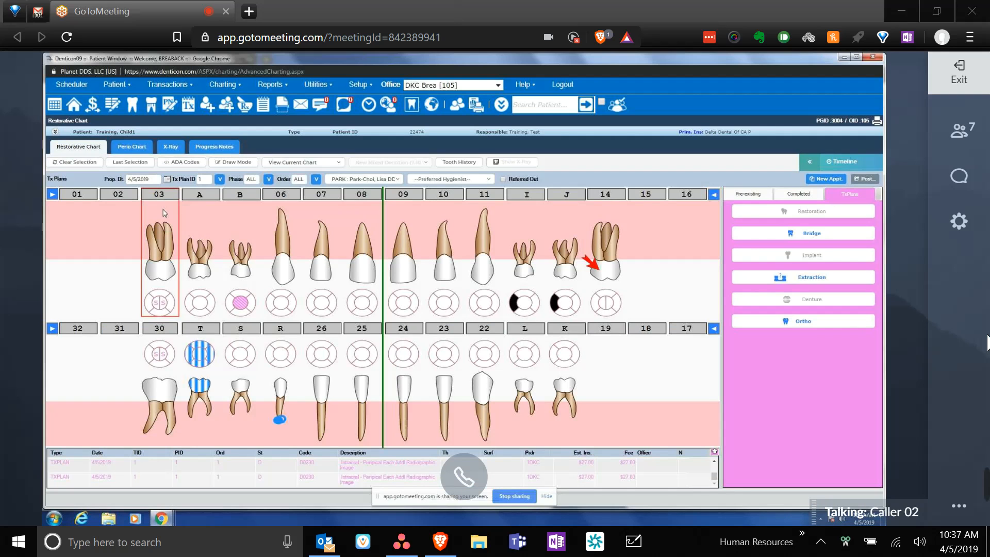
# - Open tooth 3's history showing its D1351 sealant and Pulp/SSC progress note
pyautogui.click(470, 163)
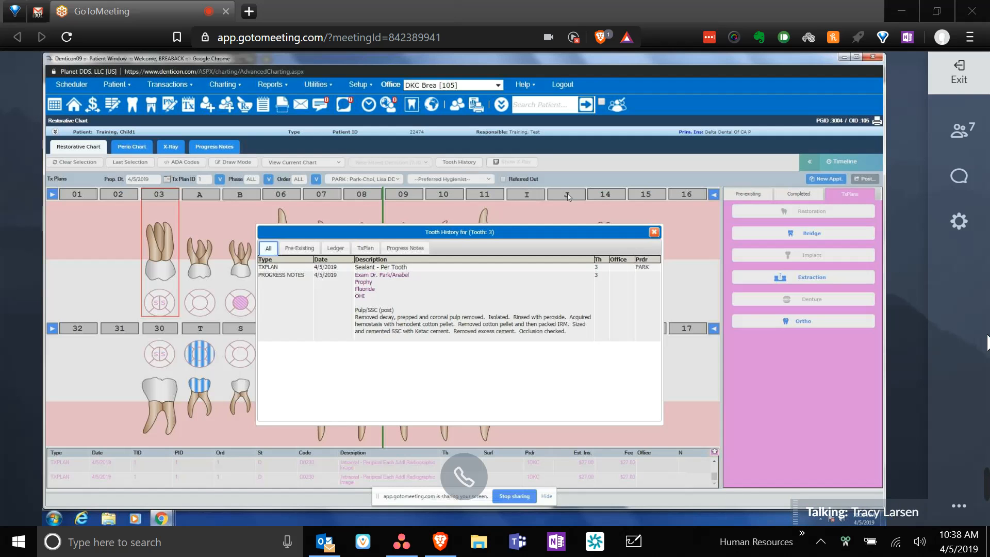
# - Close tooth 3's history and expand the treatment list to show all eight planned items
pyautogui.click(653, 232)
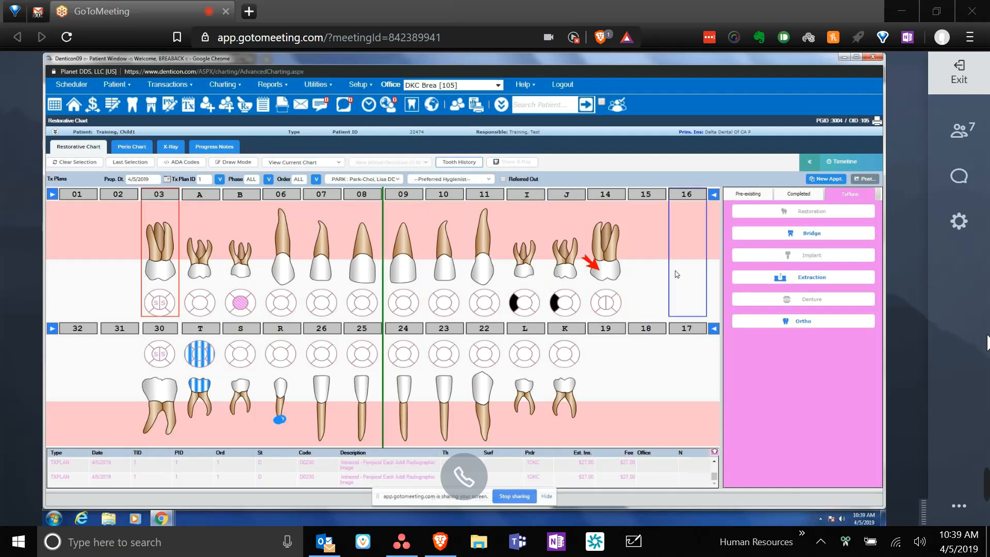
pyautogui.click(713, 453)
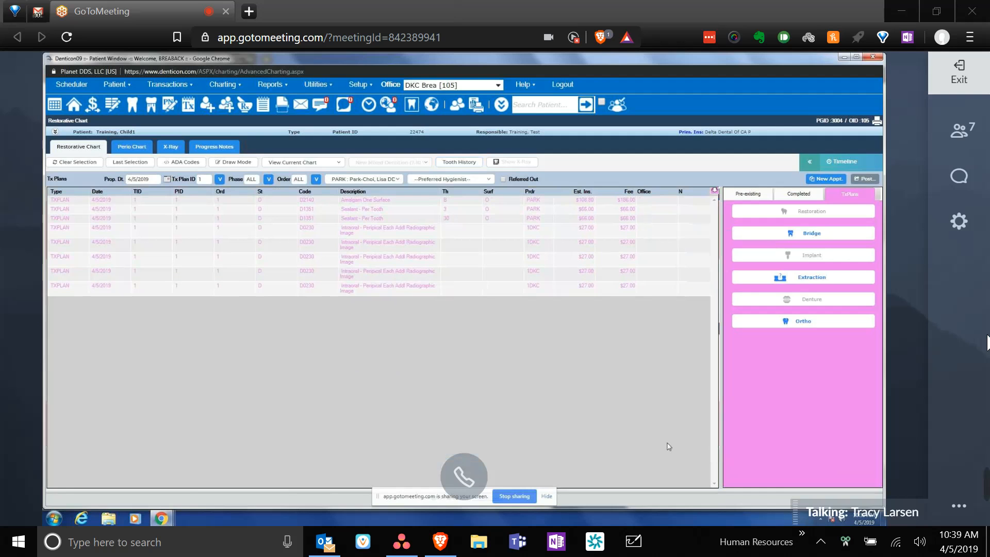
# - Select the tooth 3 D1351 sealant row and open it for editing
pyautogui.click(356, 211)
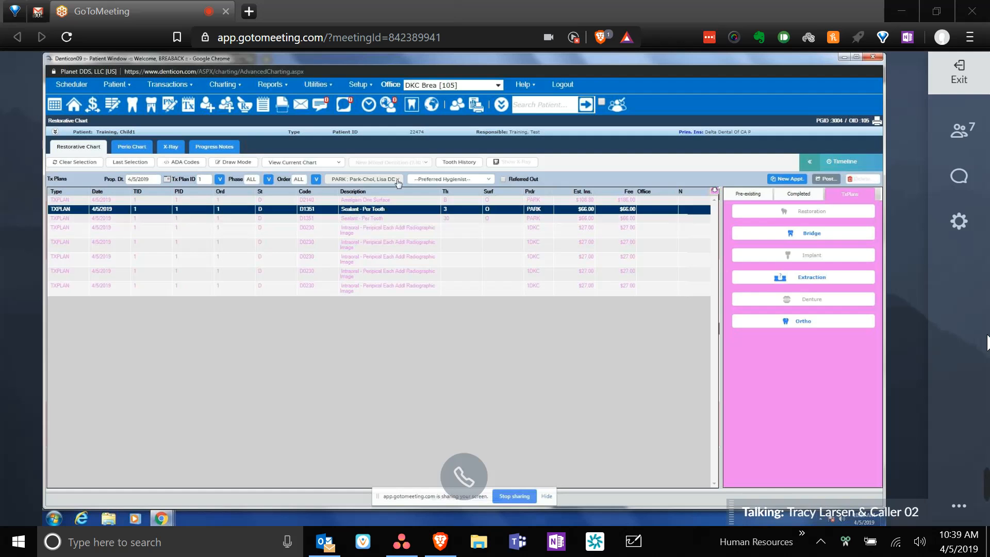
pyautogui.click(397, 210)
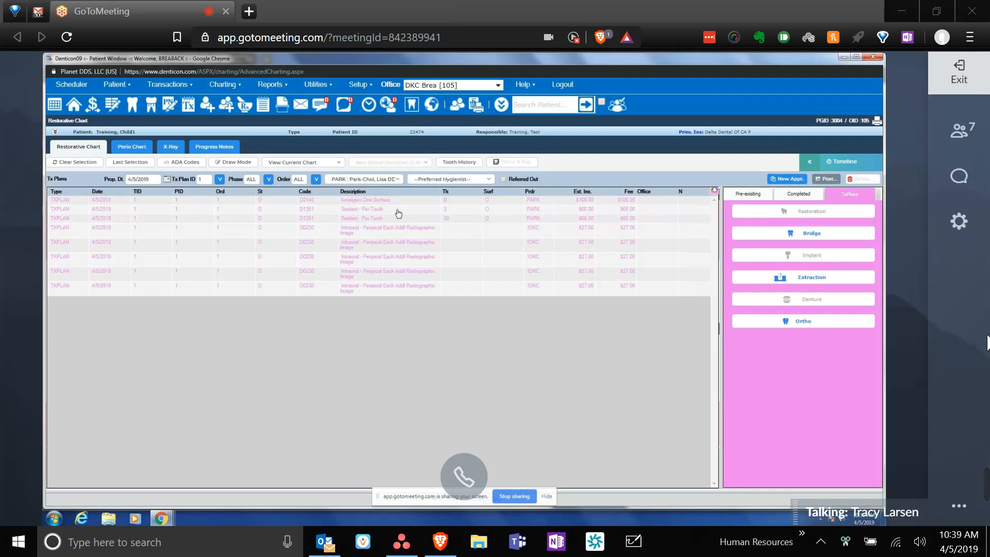
pyautogui.click(397, 210)
pyautogui.doubleClick(398, 210)
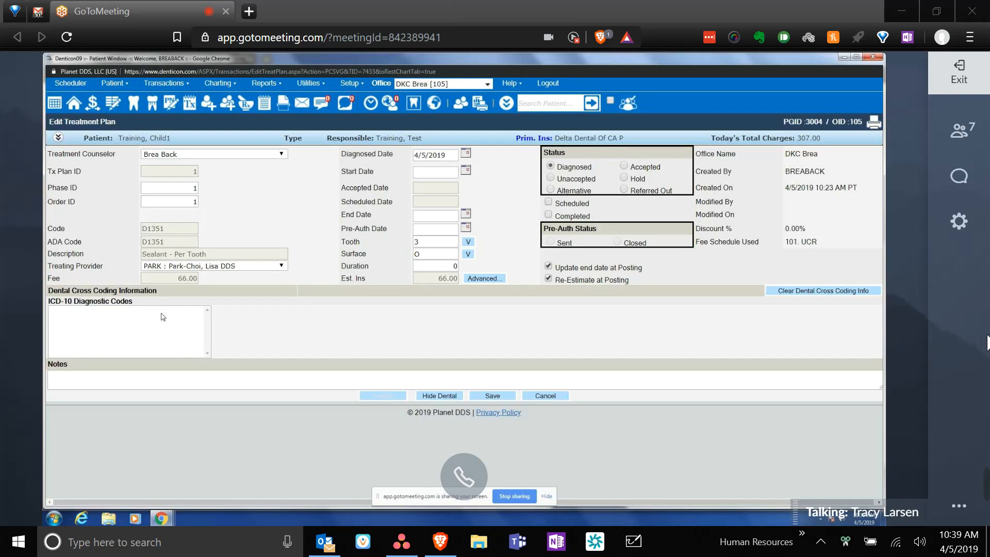
# - Change the tooth 3 sealant's treating provider from PARK to JIHEE
pyautogui.click(282, 266)
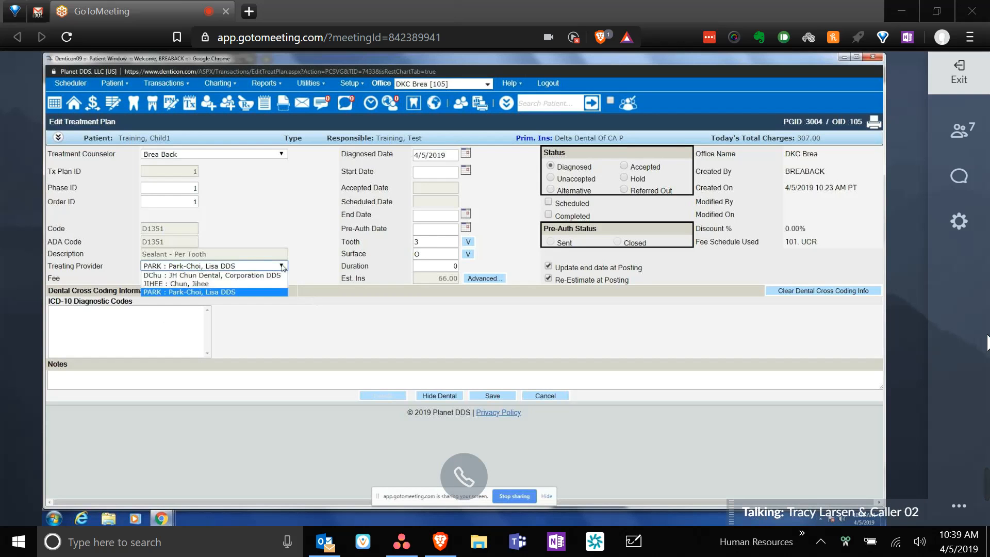
pyautogui.click(282, 267)
pyautogui.click(281, 267)
pyautogui.click(209, 284)
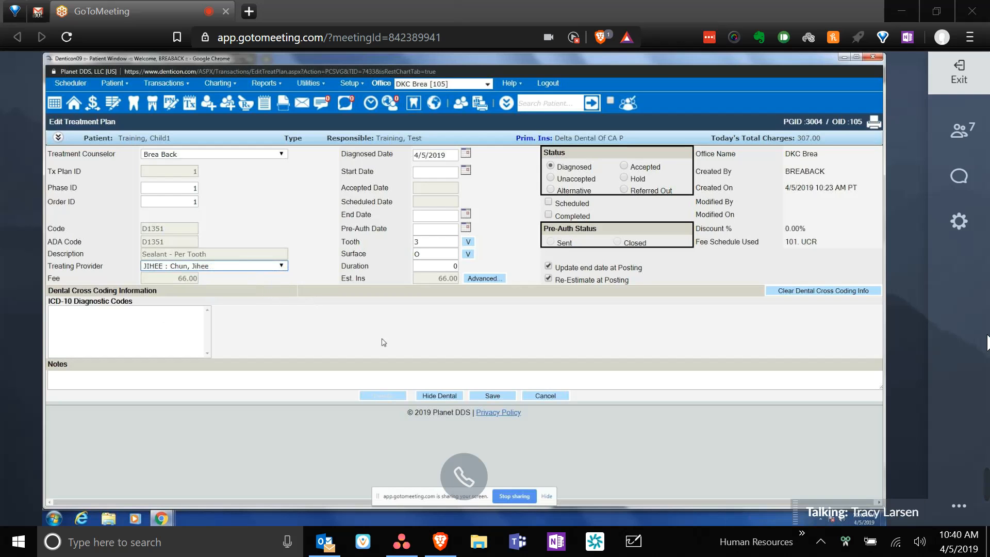
# - Save the sealant under provider JIHEE and bring up the patient's Treatment Plan list
pyautogui.click(493, 396)
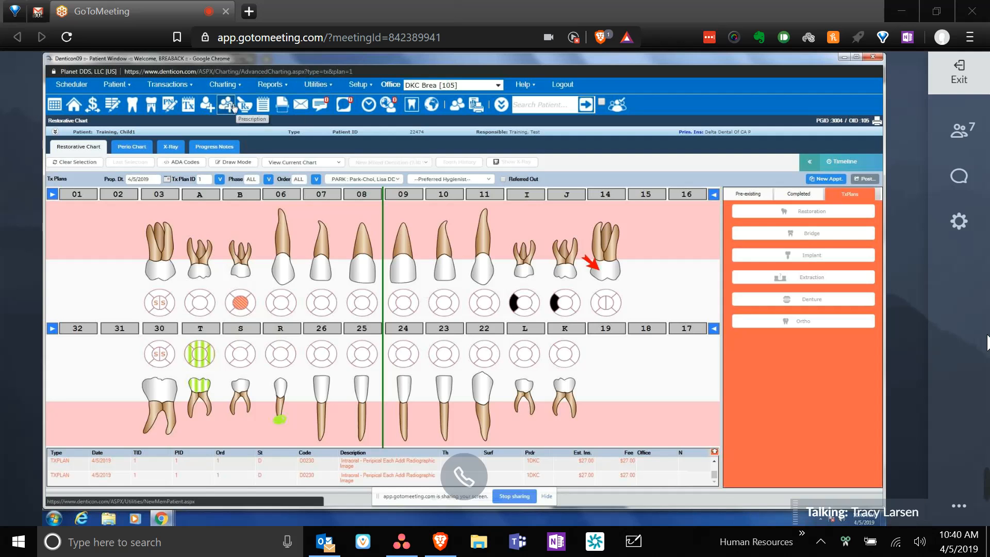
pyautogui.click(188, 106)
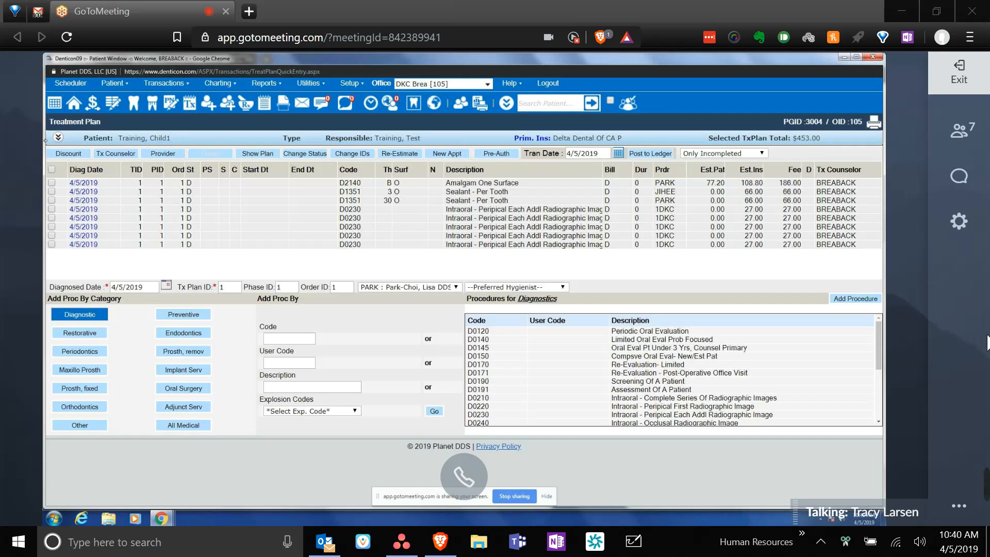
pyautogui.click(51, 209)
pyautogui.click(52, 209)
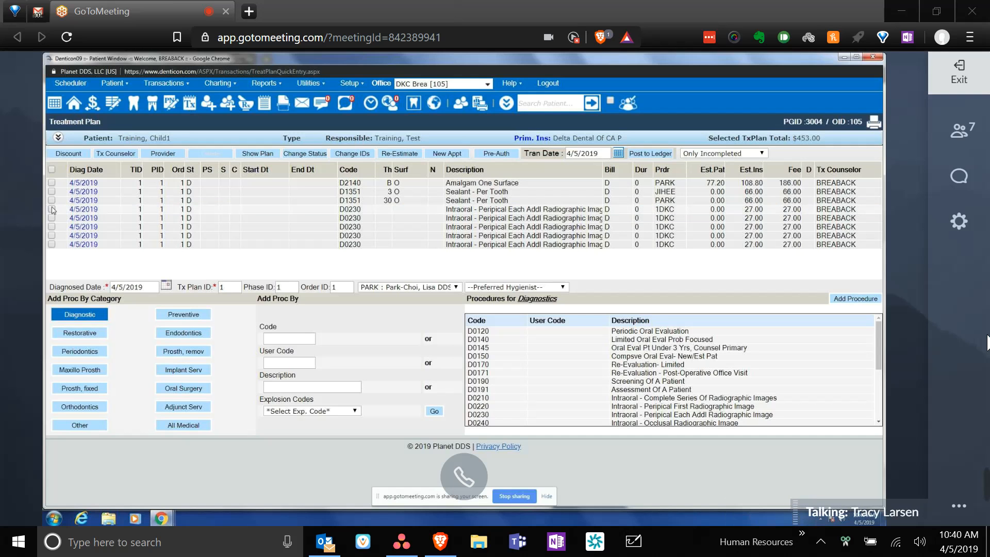
pyautogui.click(52, 169)
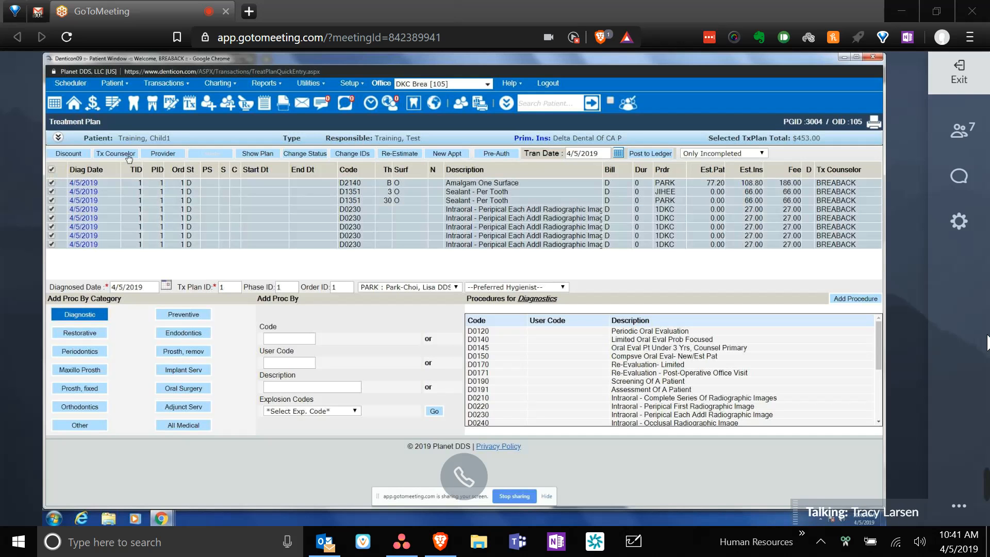
pyautogui.click(162, 154)
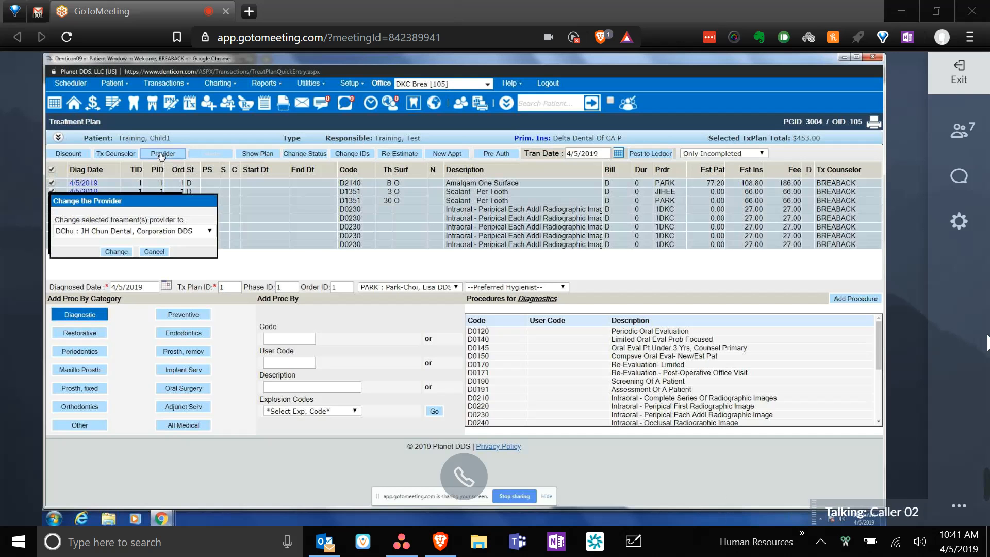
pyautogui.click(210, 231)
pyautogui.click(210, 231)
pyautogui.click(209, 231)
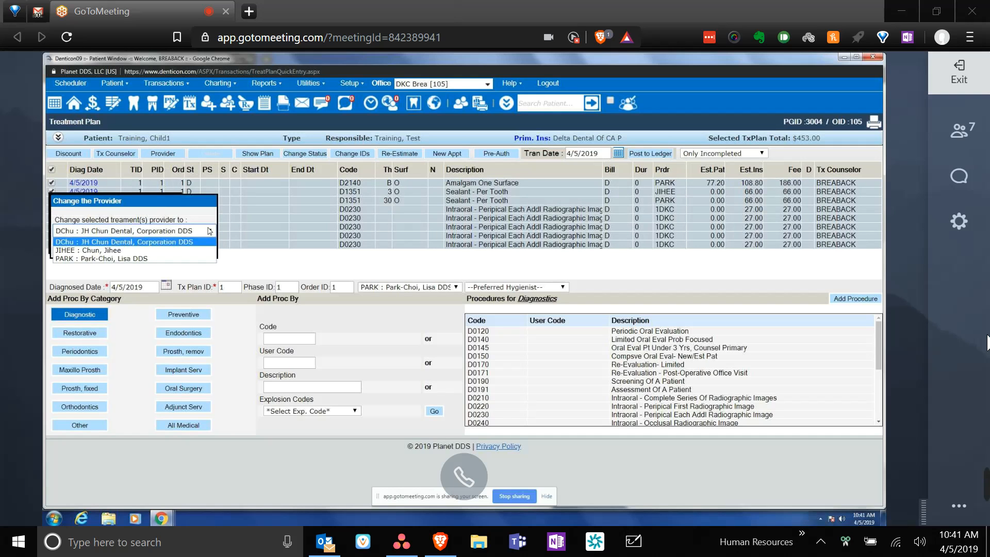
pyautogui.click(120, 251)
pyautogui.click(123, 252)
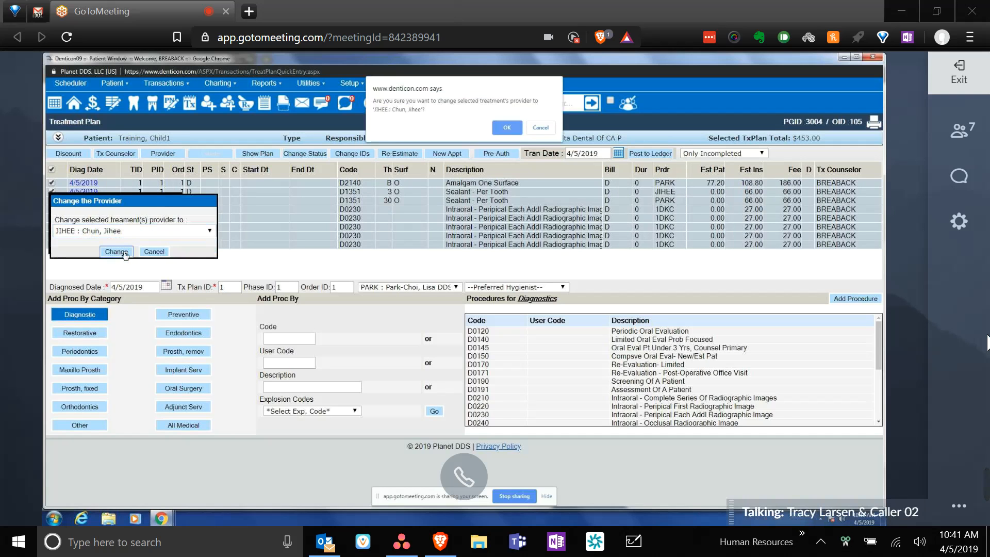
pyautogui.click(509, 135)
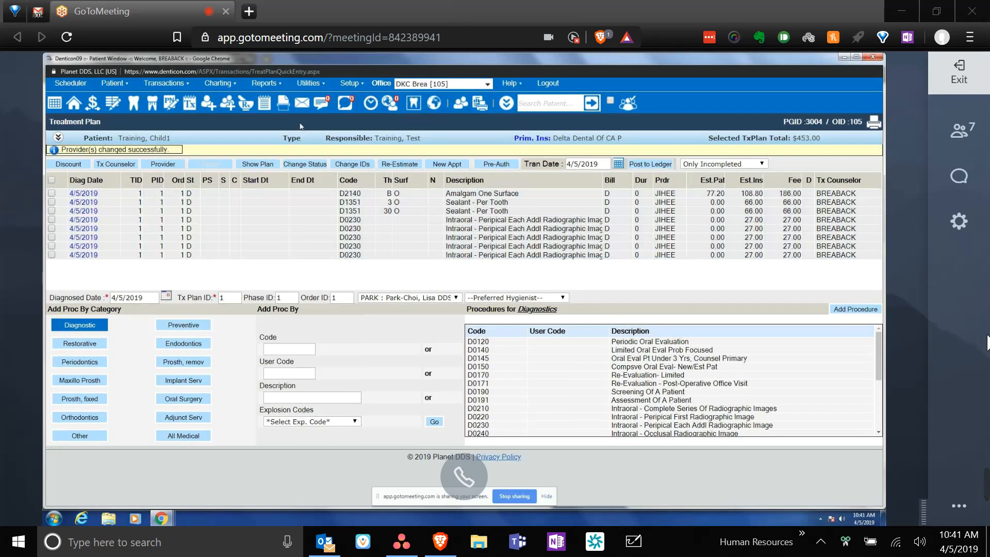
pyautogui.click(187, 107)
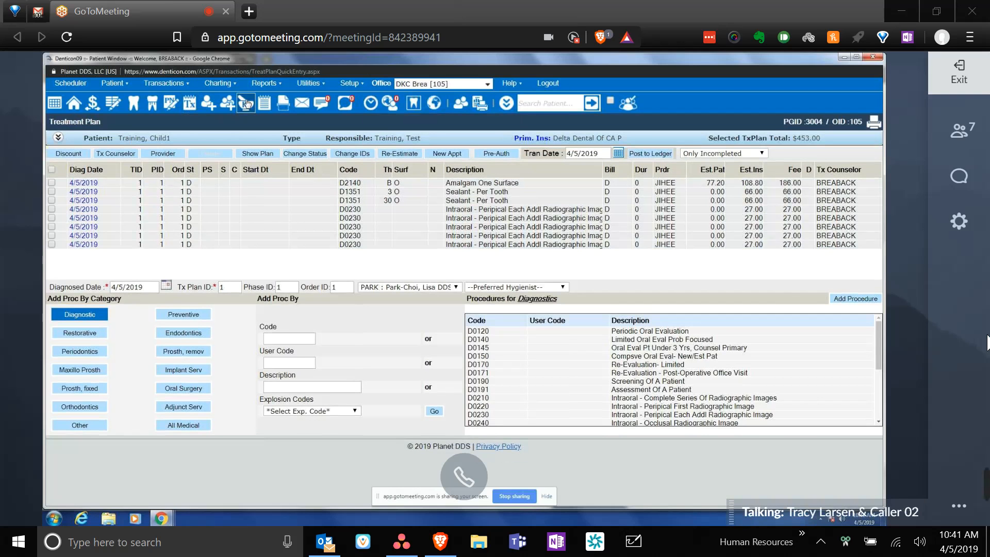
pyautogui.click(264, 101)
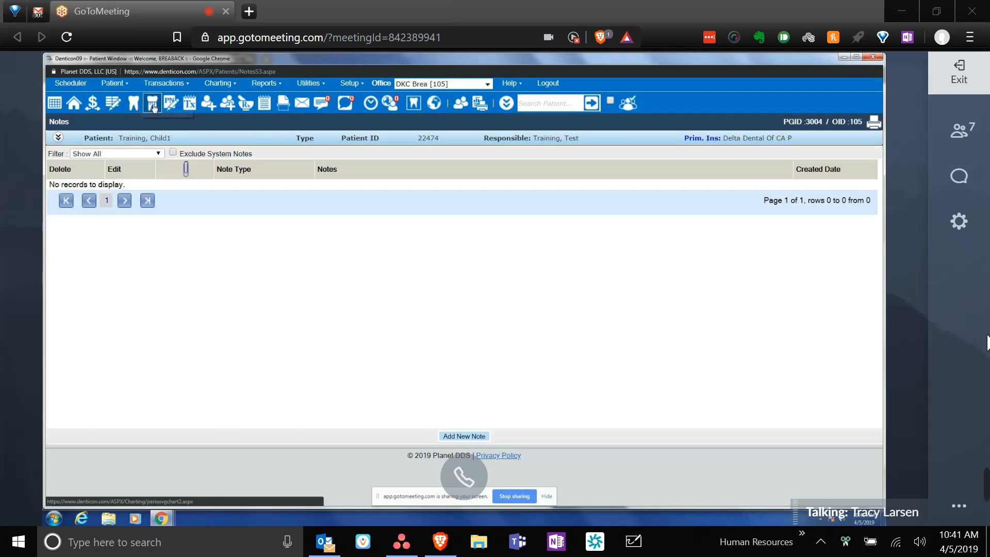
pyautogui.click(190, 105)
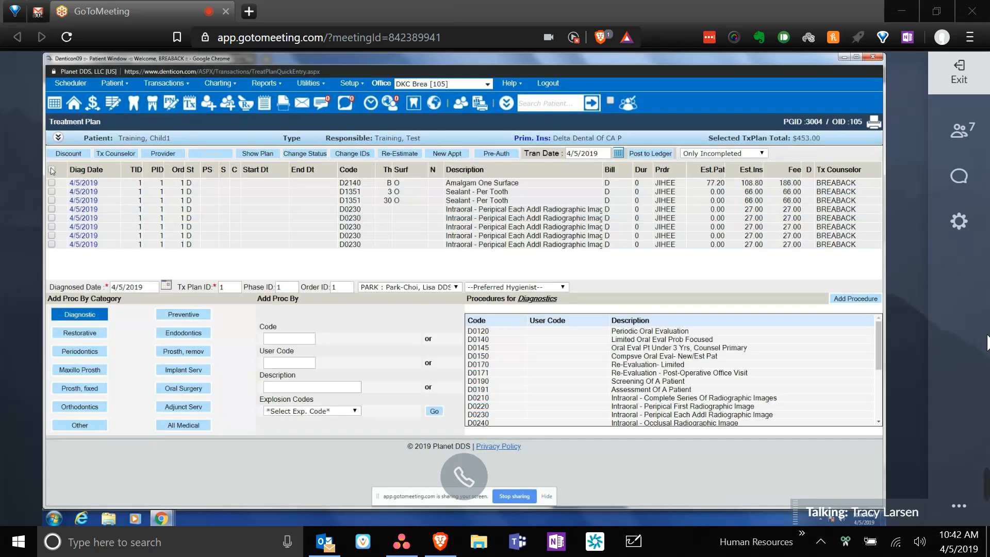
pyautogui.click(52, 170)
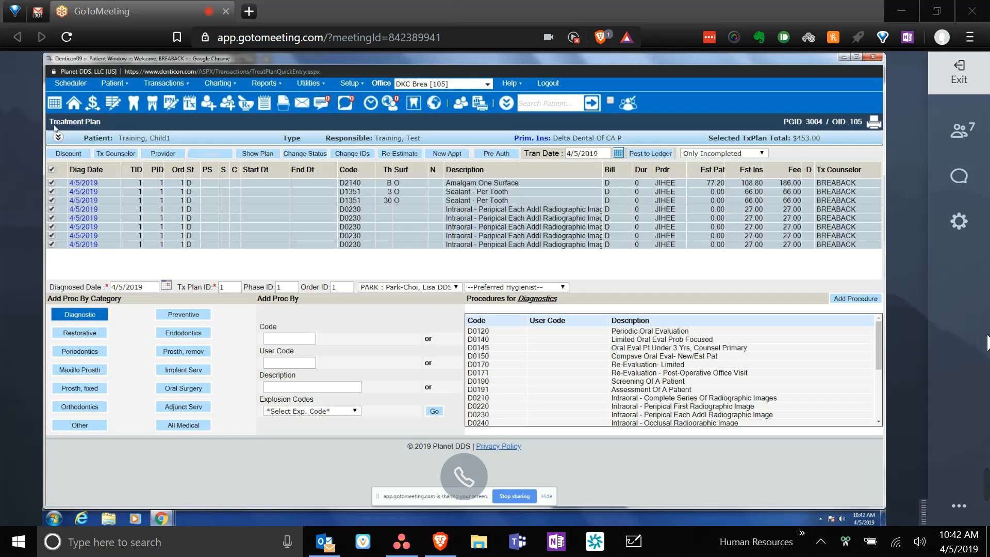
# - Open Delta Dental Of CA PPO plan 147 from Patient Overview and show its maximums and deductibles
pyautogui.click(75, 104)
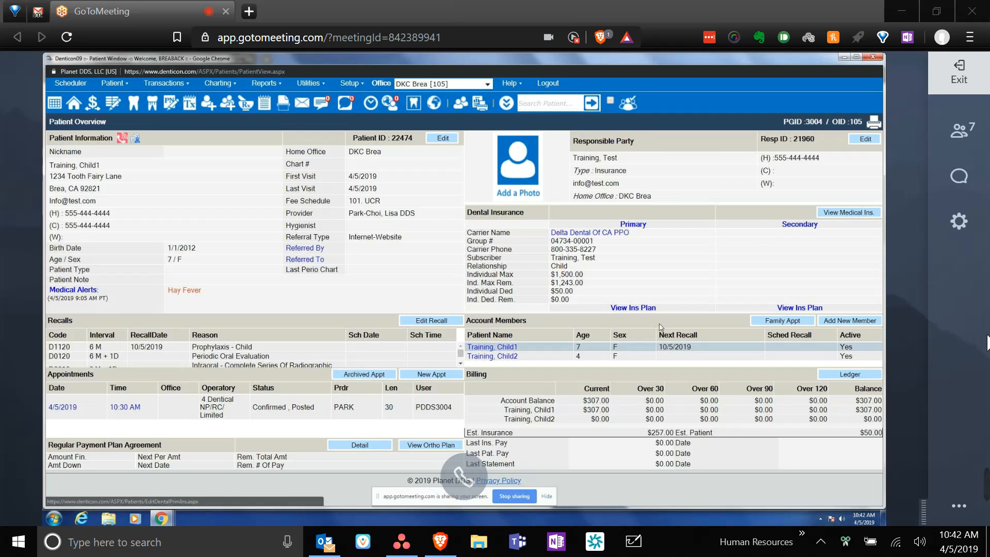
pyautogui.click(634, 308)
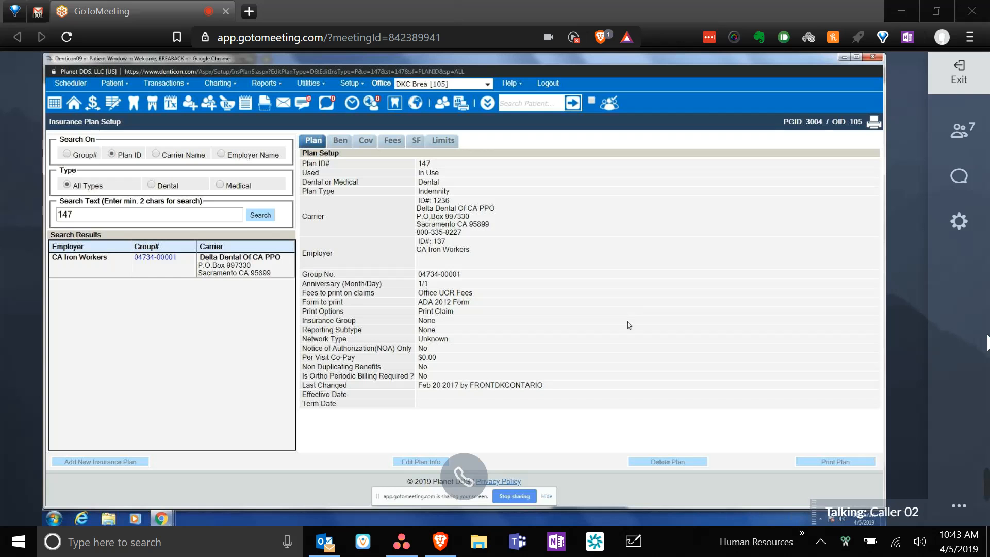
pyautogui.click(341, 142)
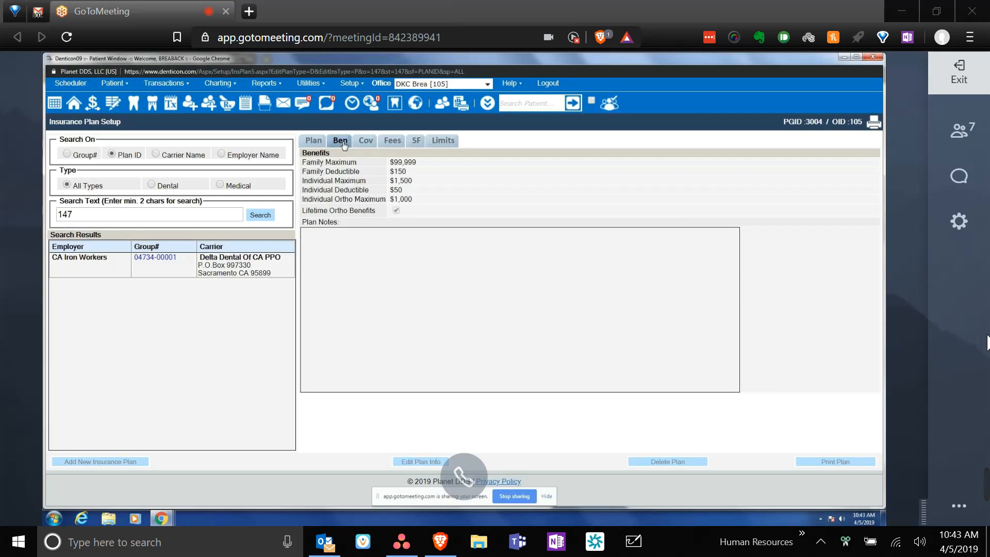
# - Review plan 147 coverage: Diagnostic and Preventive 100%, Restorative 80%, Orthodontics 50%, Implants 0%
pyautogui.click(364, 145)
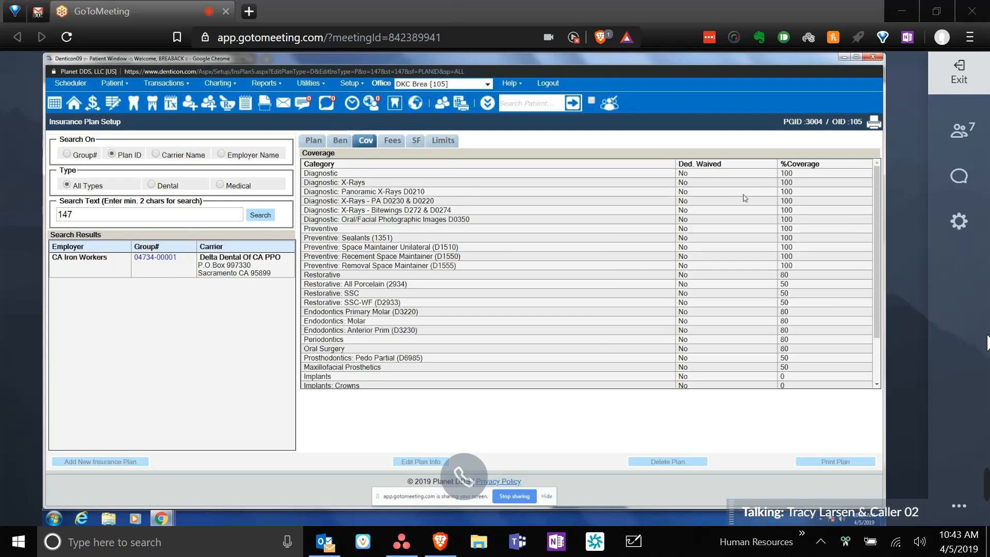
pyautogui.scroll(-2, 744, 197)
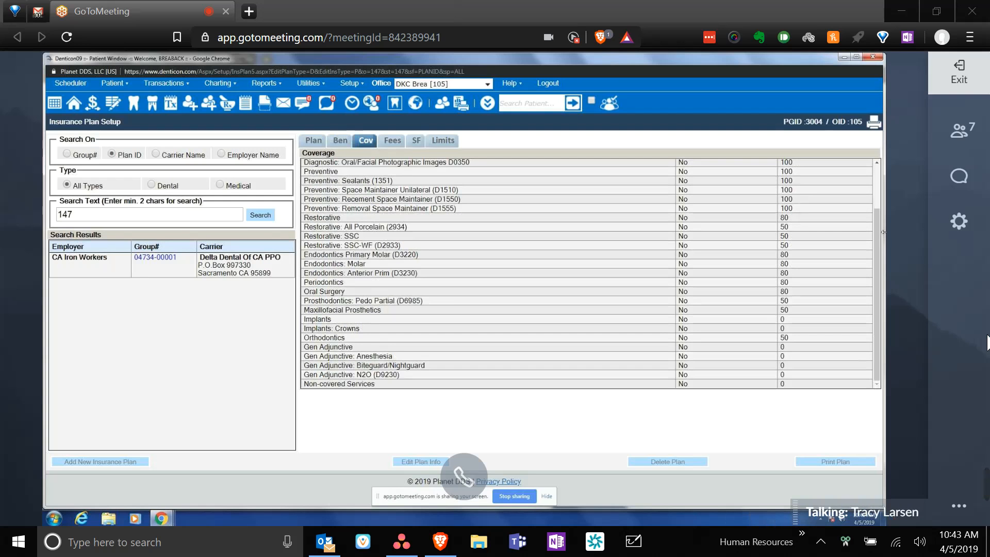
pyautogui.scroll(2, 872, 235)
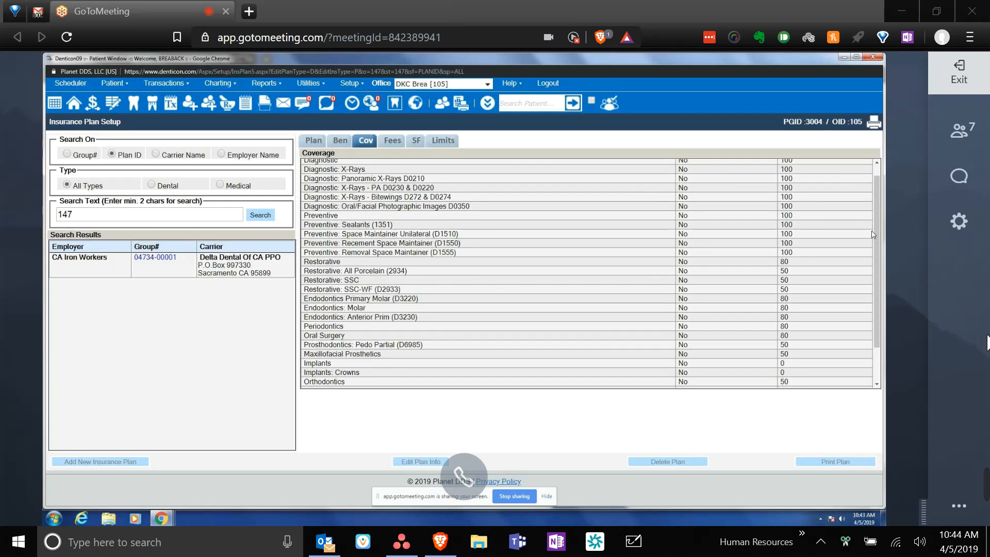
pyautogui.scroll(-2, 873, 235)
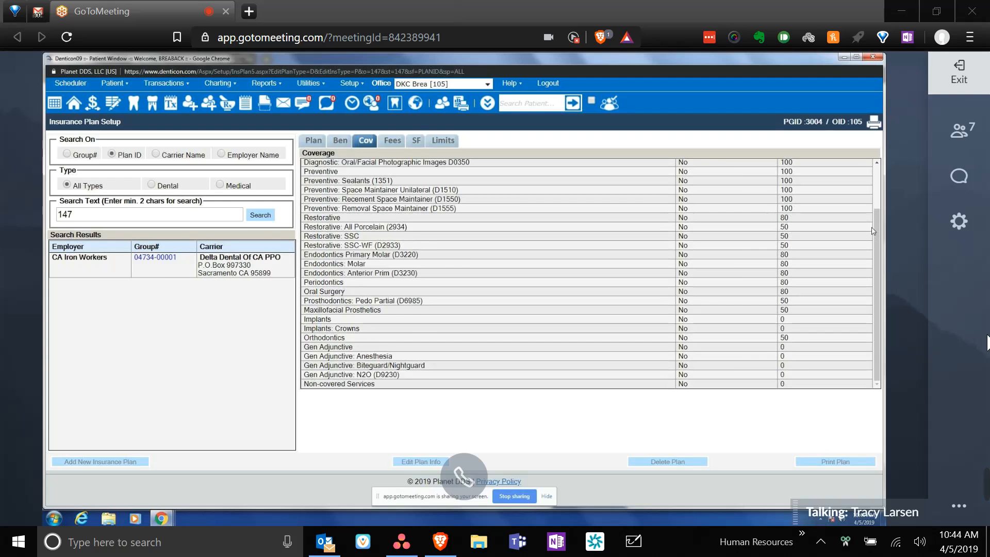
pyautogui.scroll(2, 876, 224)
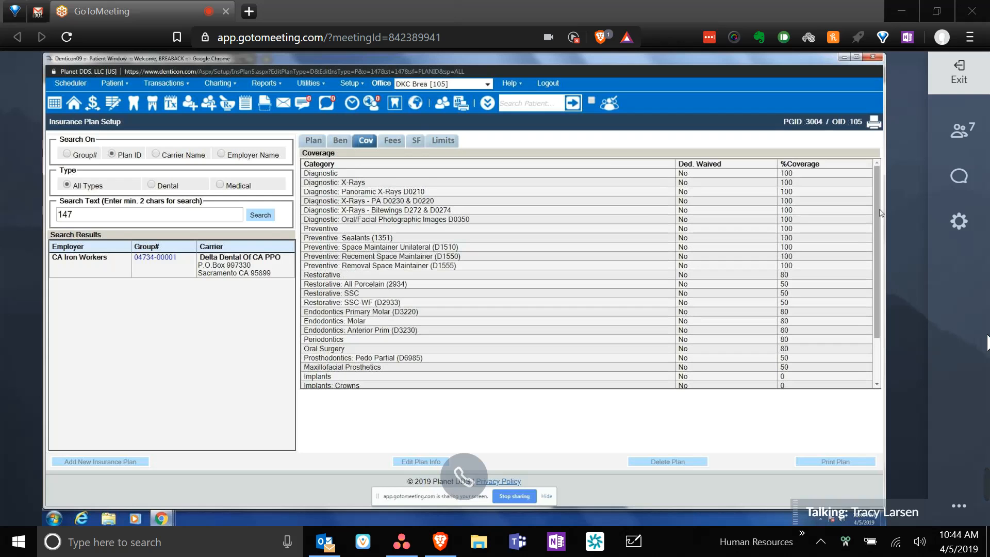
# - Review plan 147's per-procedure frequency, age and waiting-period limitations
pyautogui.click(443, 140)
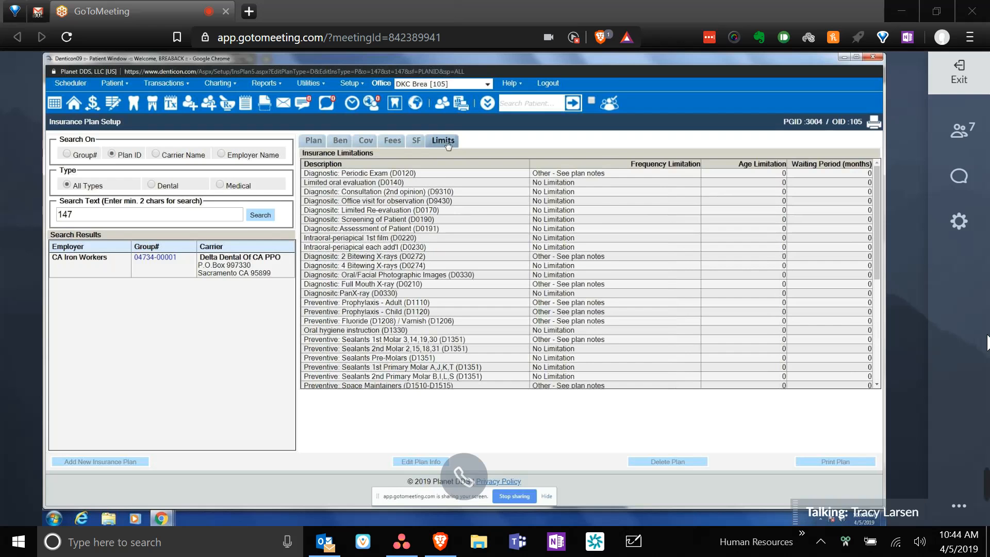
pyautogui.scroll(-4, 645, 225)
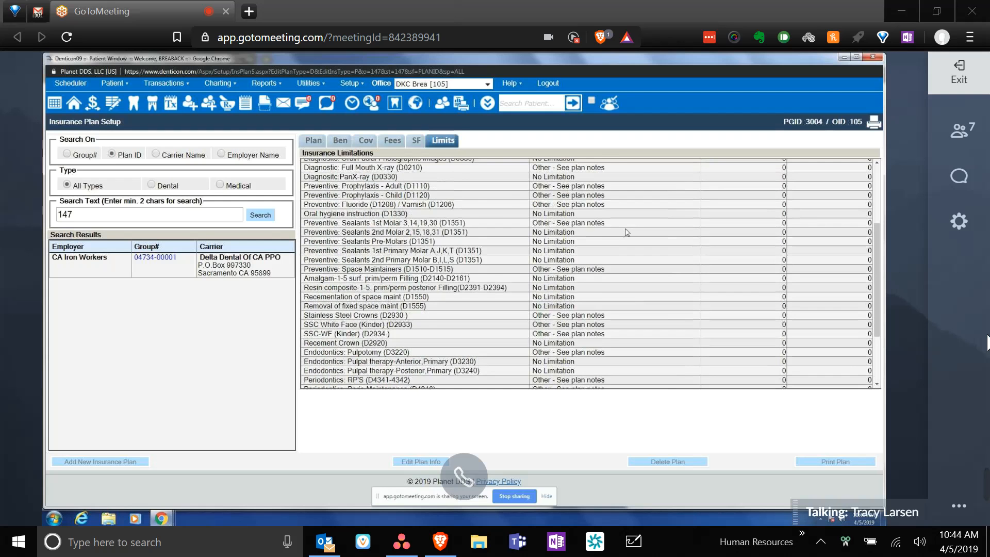
pyautogui.scroll(4, 642, 225)
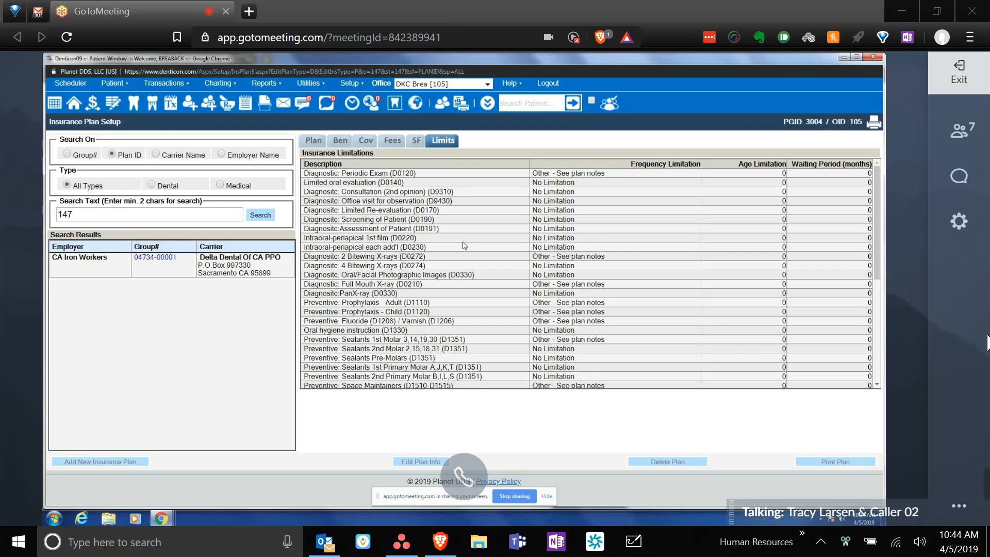
pyautogui.scroll(-4, 695, 254)
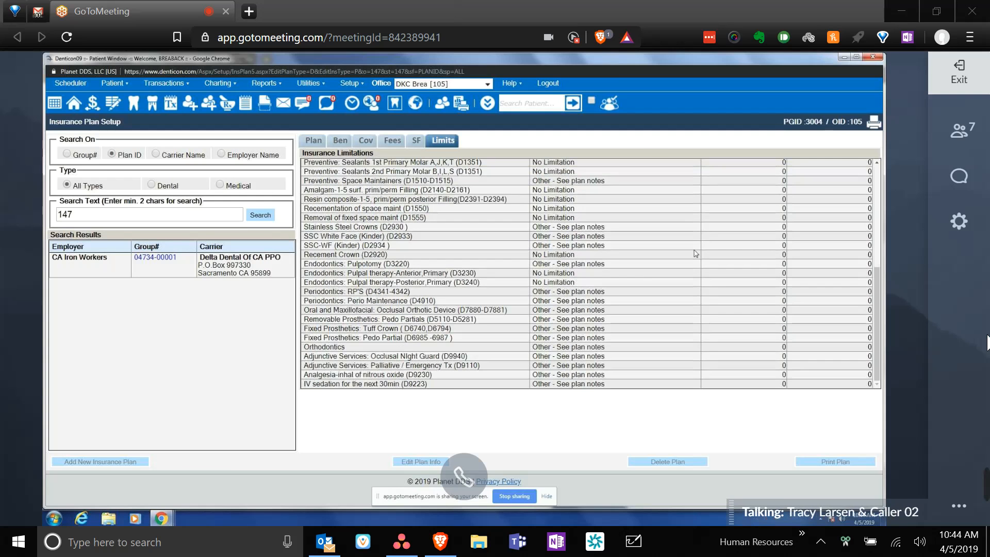
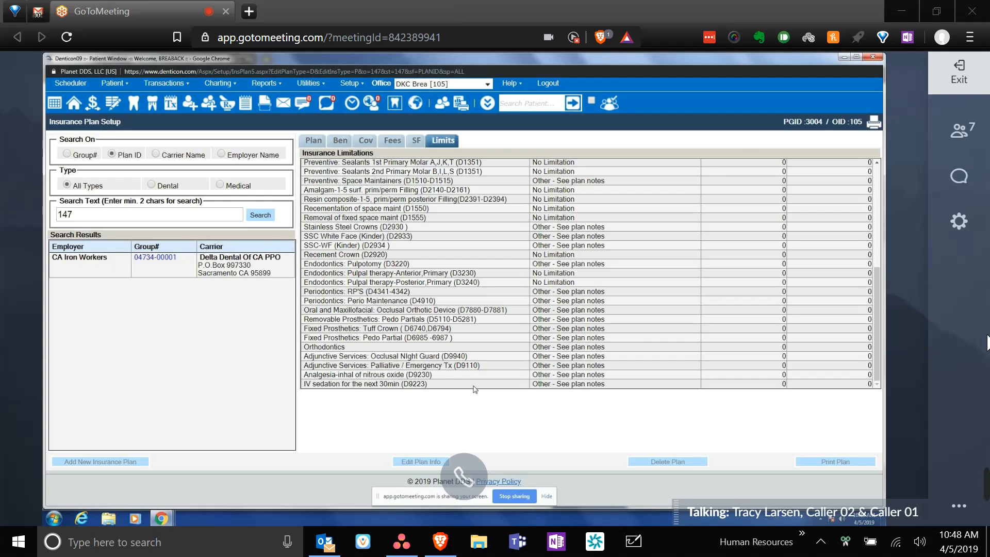
# - Open the training patient's tooth chart from the Denticon toolbar
pyautogui.click(140, 104)
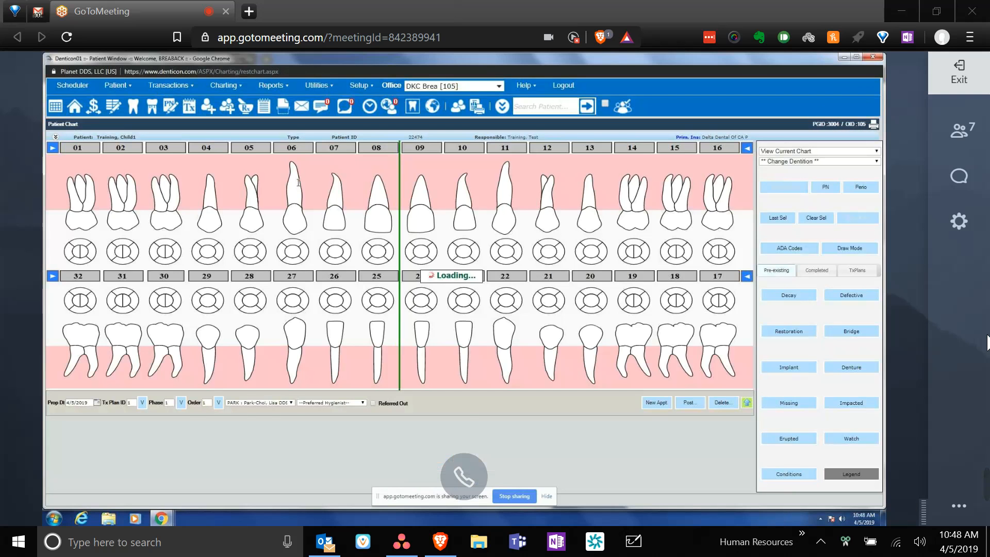
# - Select an upper tooth on the chart, then go to the patient's Prescriptions page
pyautogui.click(157, 175)
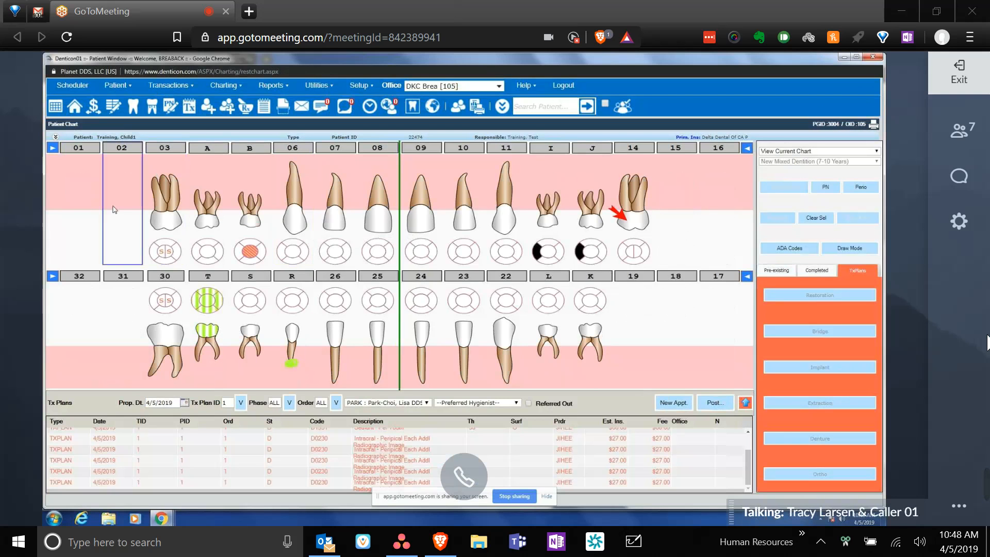
pyautogui.click(249, 106)
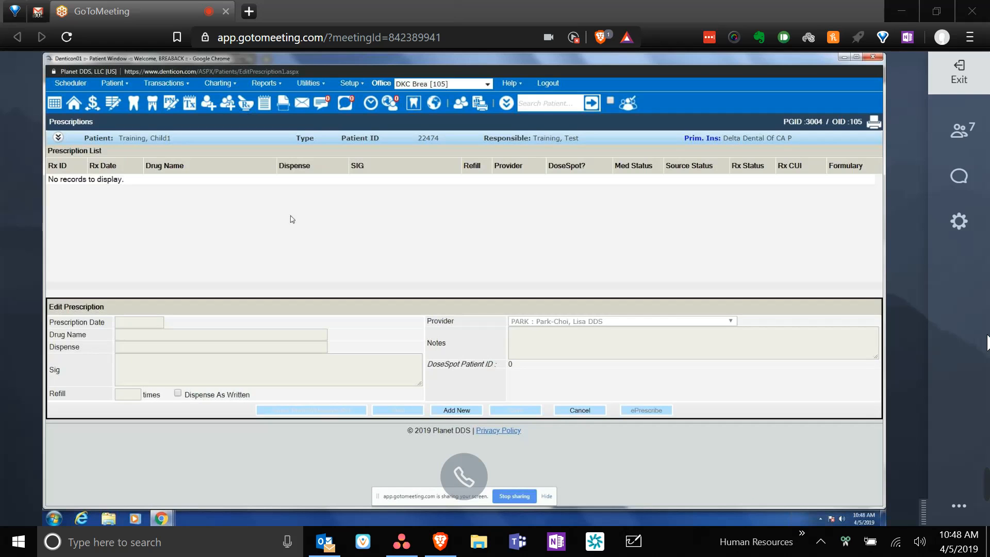
# - Add and save an Amoxicillin 250mg/5ml prescription: 100 ML, 1 Tsp 3 Times A Day Till Gone
pyautogui.click(463, 408)
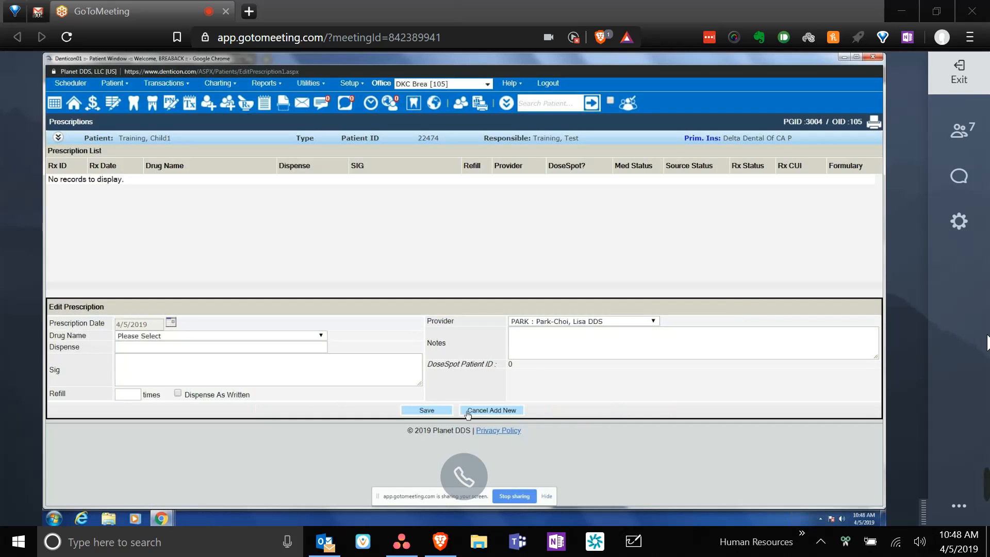
pyautogui.click(321, 335)
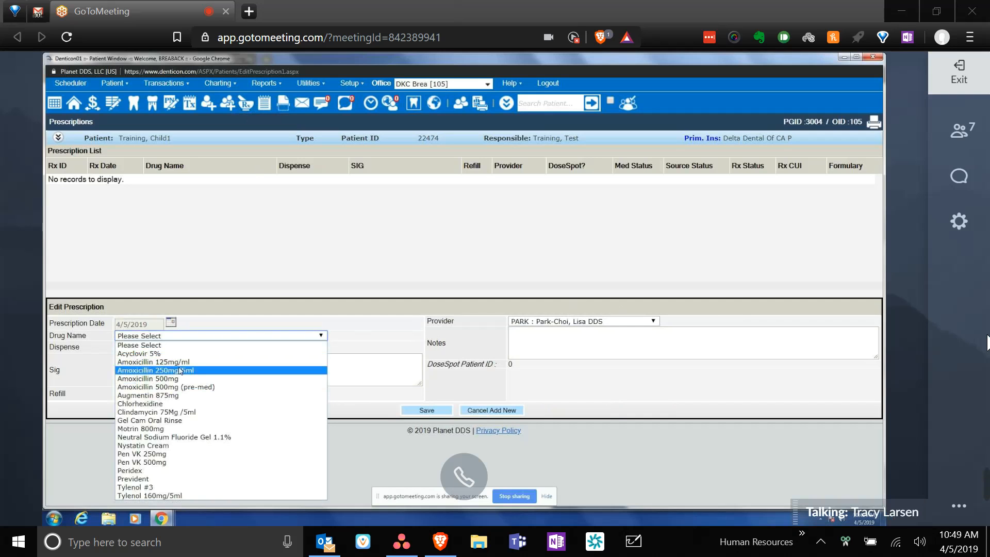
pyautogui.click(148, 371)
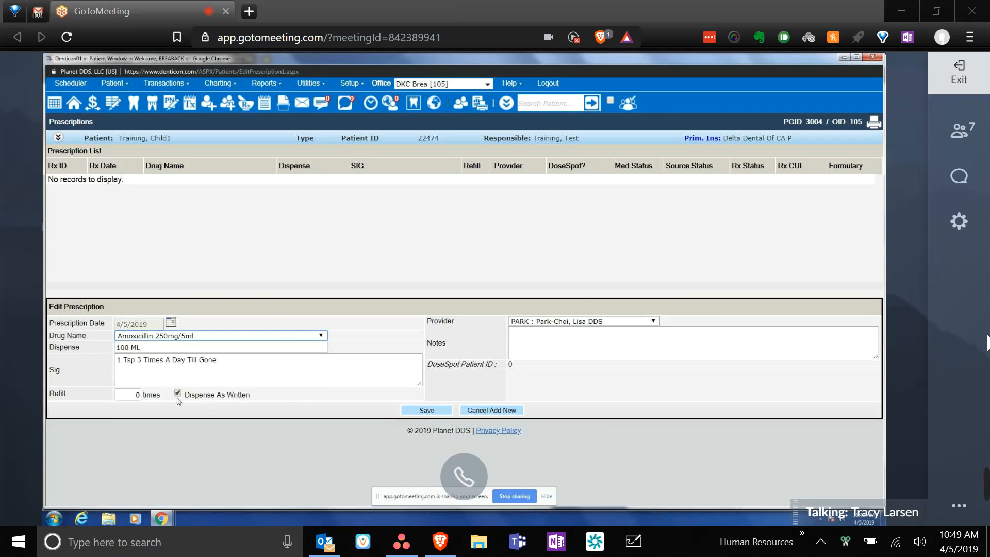
pyautogui.click(446, 412)
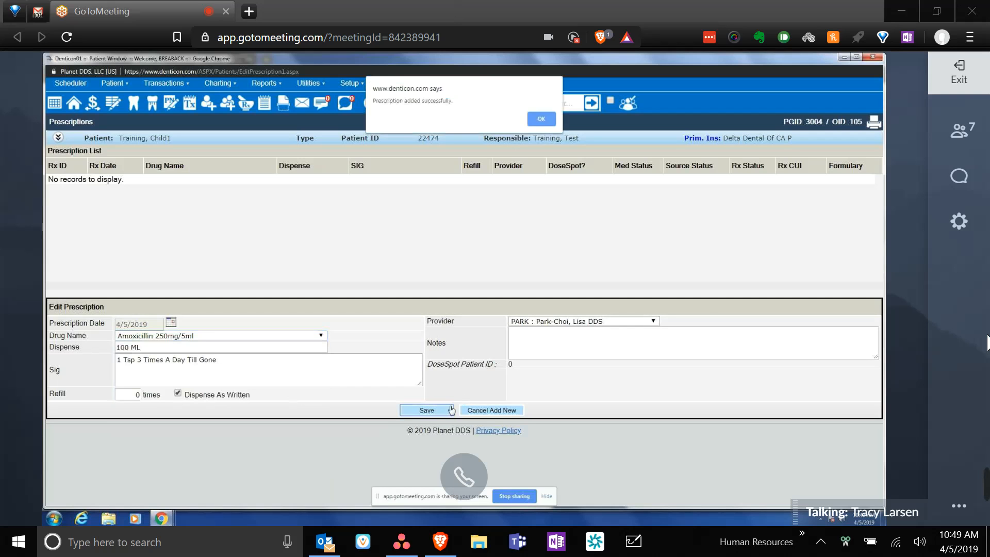
pyautogui.click(539, 119)
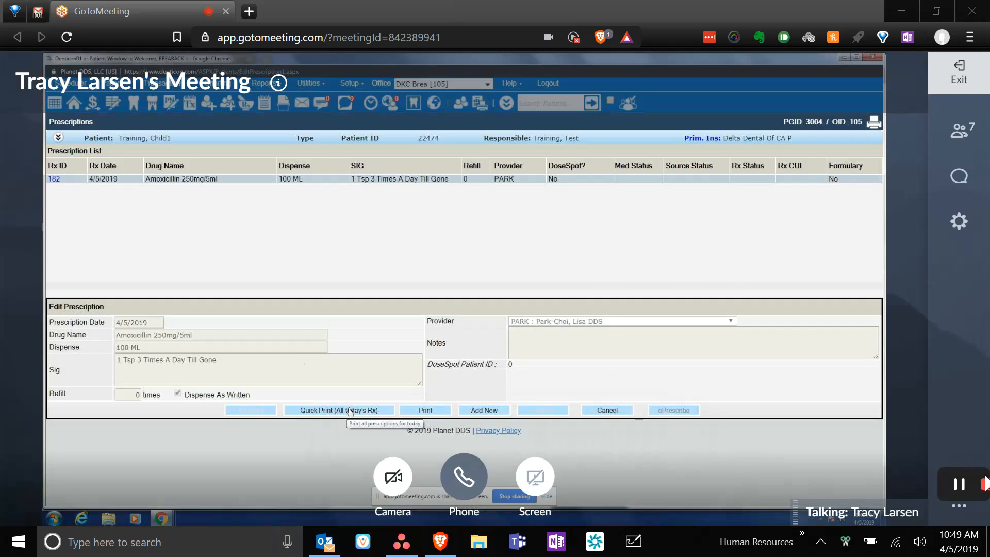
# - Send the chat message 'our audio dropped' to Everyone in the meeting
pyautogui.moveTo(973, 487)
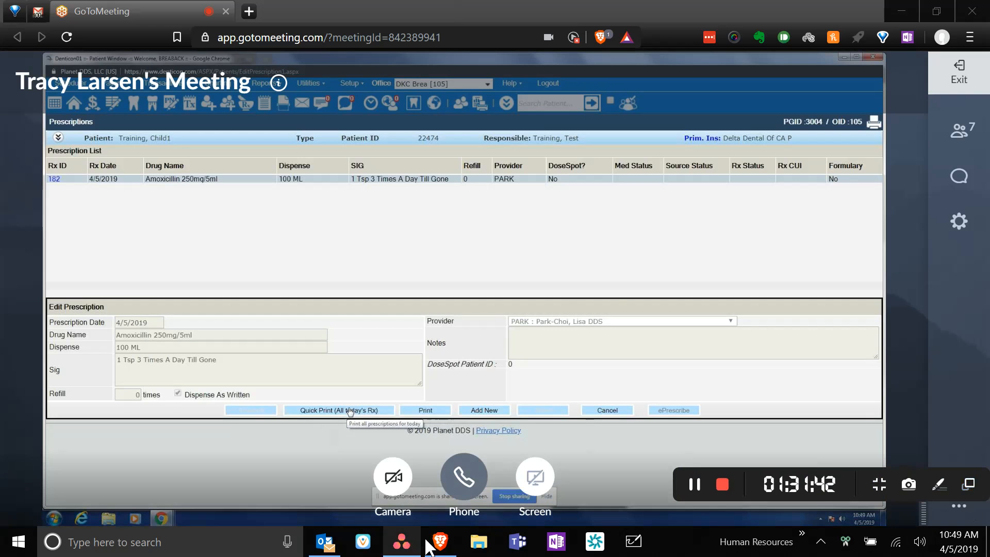
pyautogui.moveTo(441, 542)
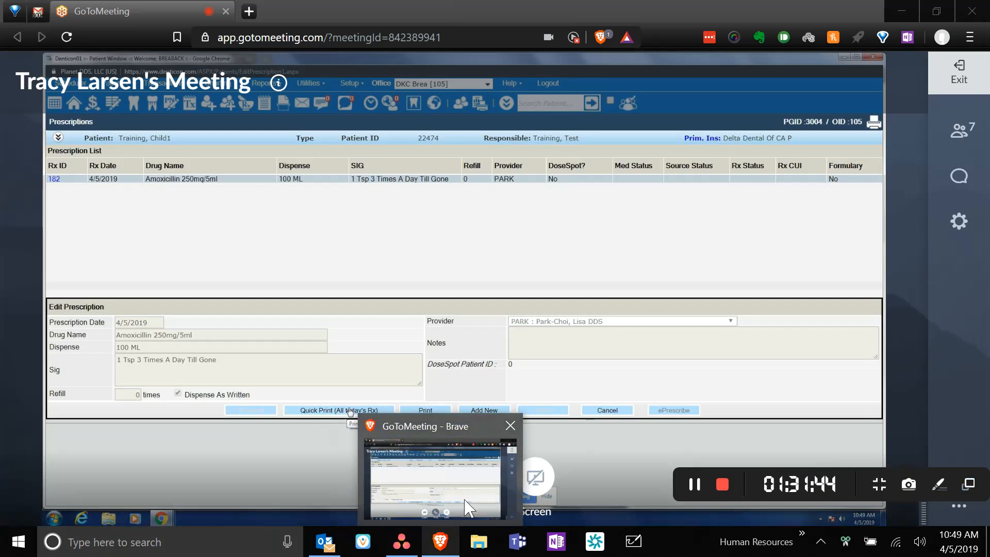
pyautogui.click(957, 177)
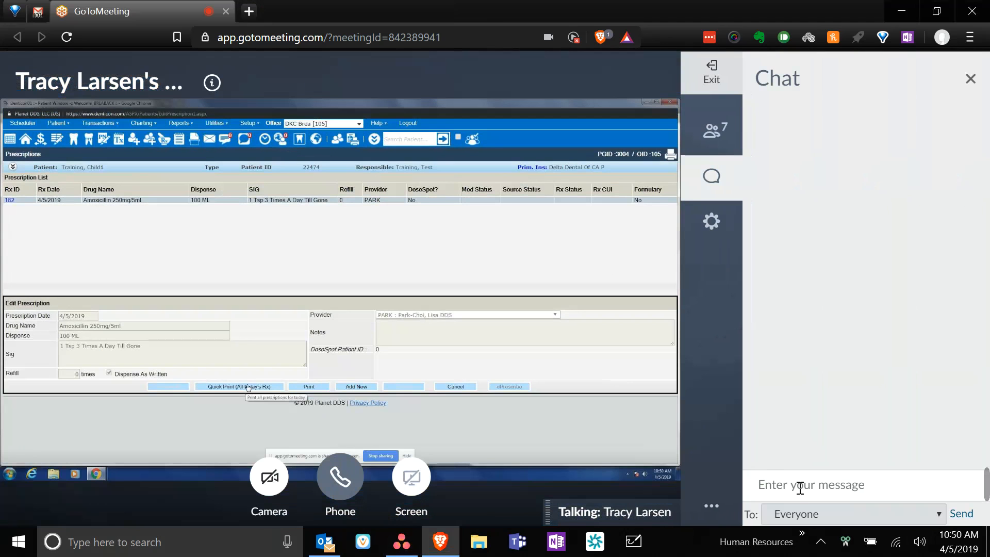
pyautogui.click(828, 514)
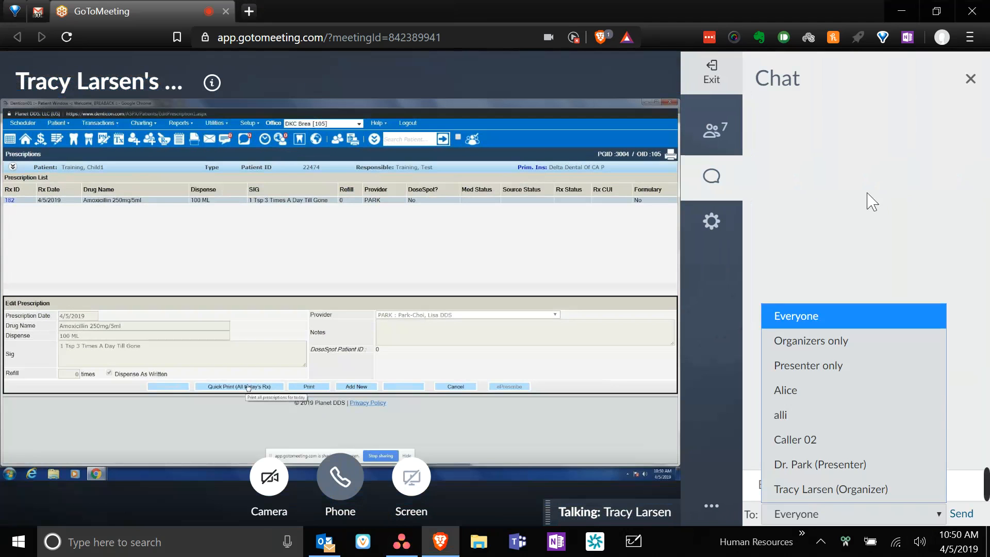
pyautogui.click(863, 208)
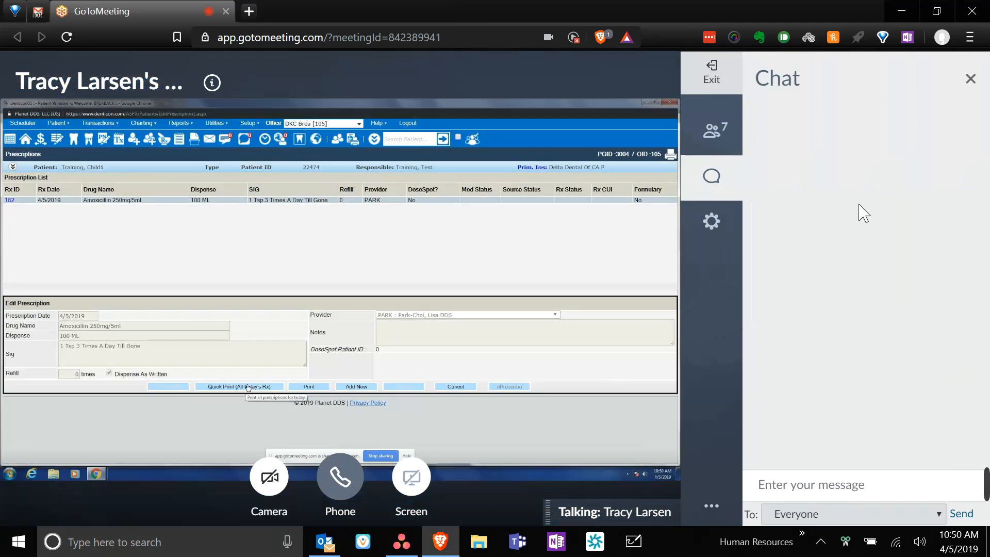
pyautogui.click(830, 487)
pyautogui.write('our audio dropped')
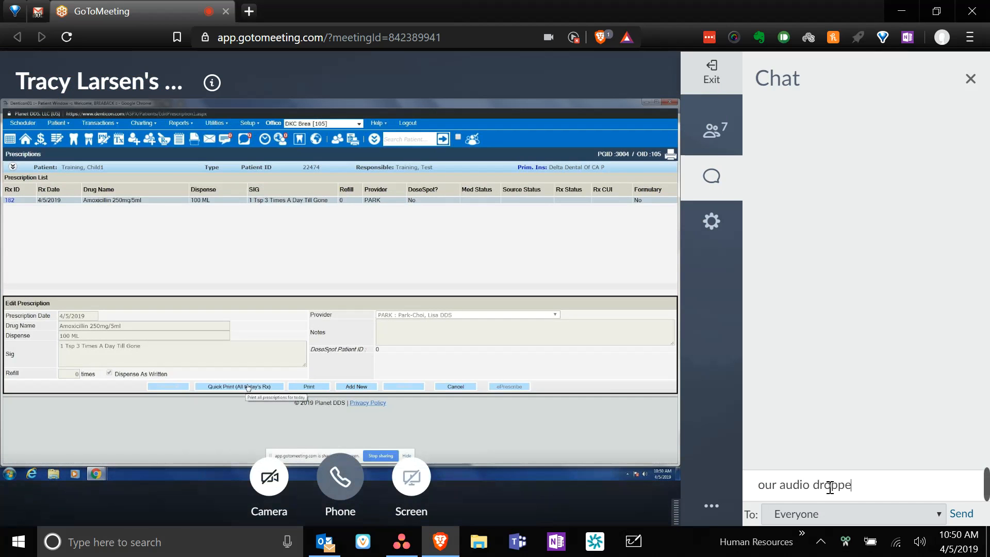
pyautogui.press('Return')
# - View the meeting participants list, then close the side panel
pyautogui.click(717, 147)
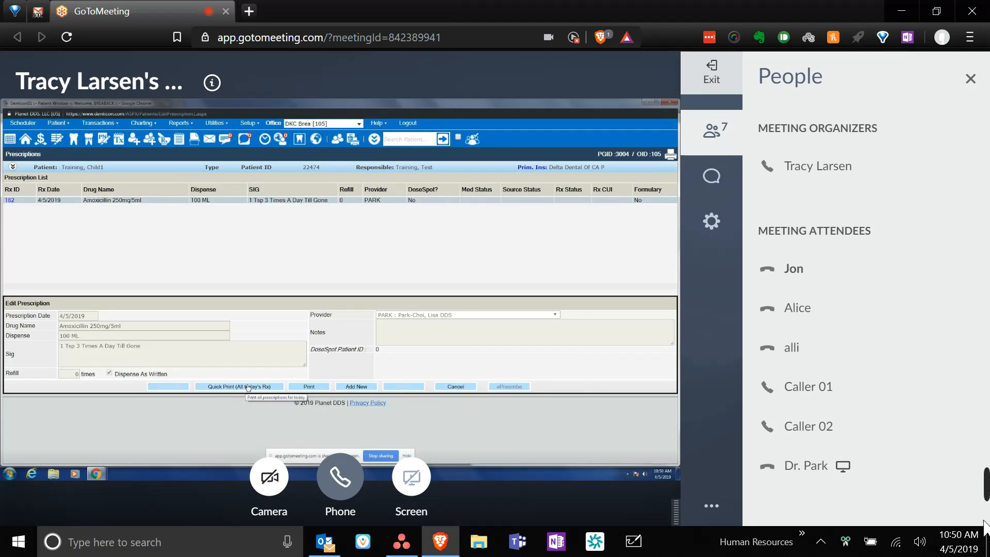
pyautogui.click(970, 80)
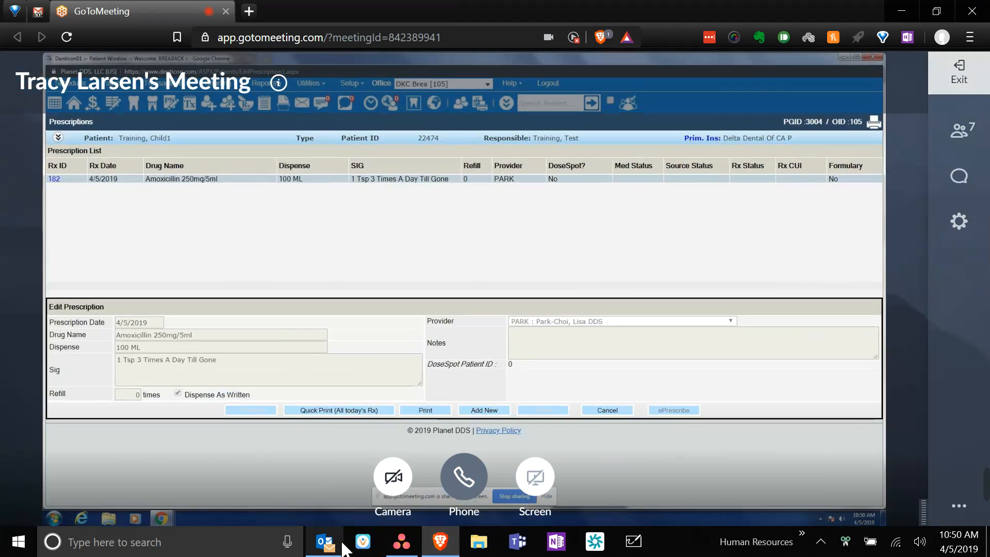
pyautogui.moveTo(345, 549)
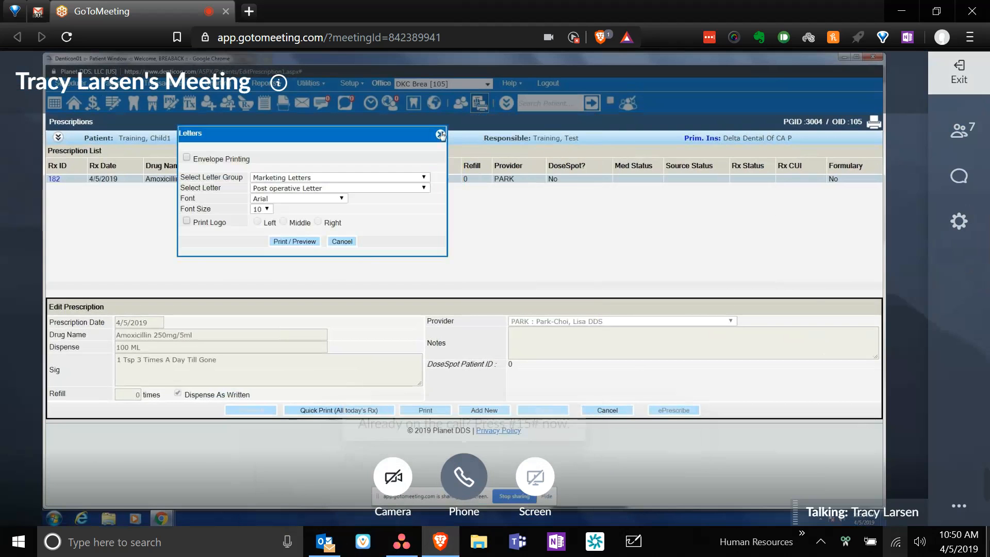
pyautogui.moveTo(960, 507)
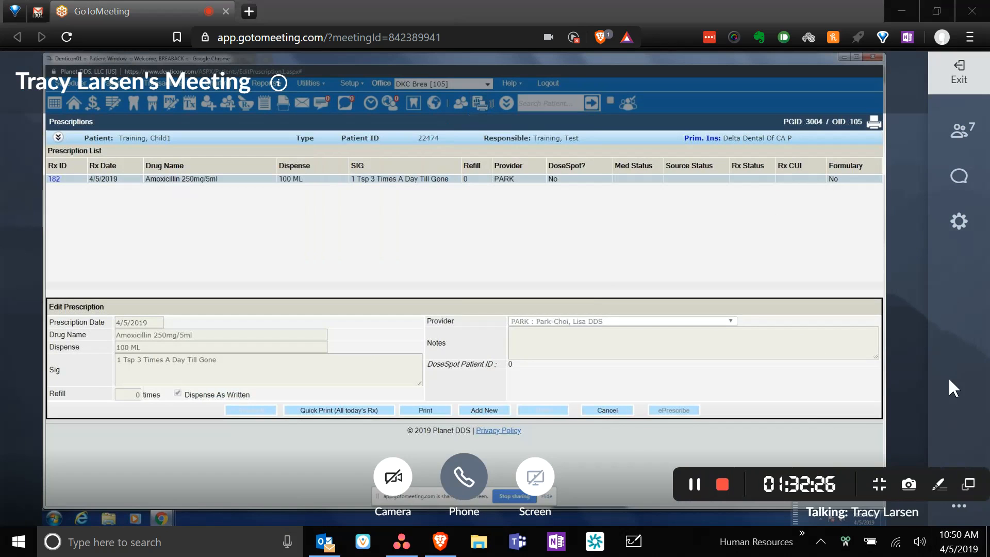
# - Show the phone Dial In steps in audio settings and call the long-distance number
pyautogui.click(475, 478)
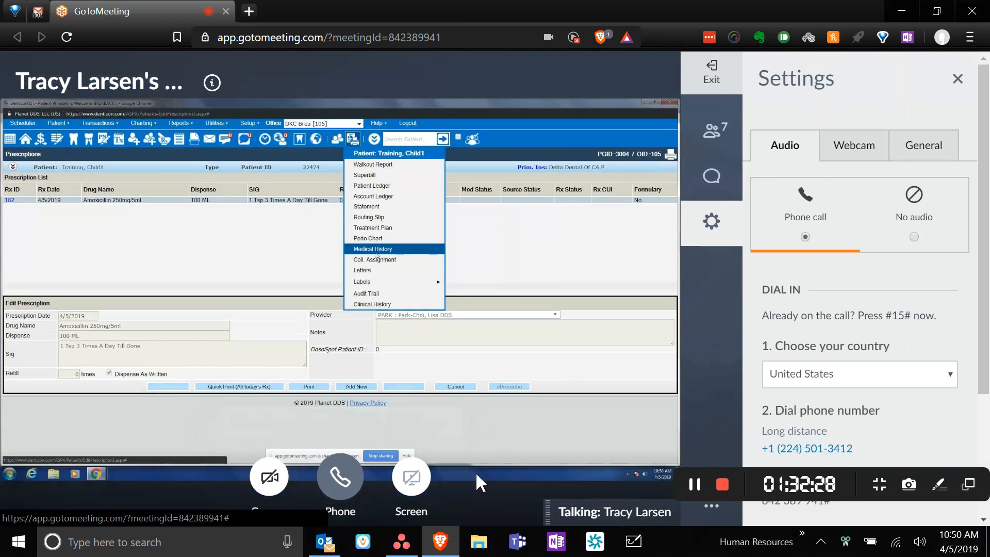
pyautogui.scroll(-3, 869, 384)
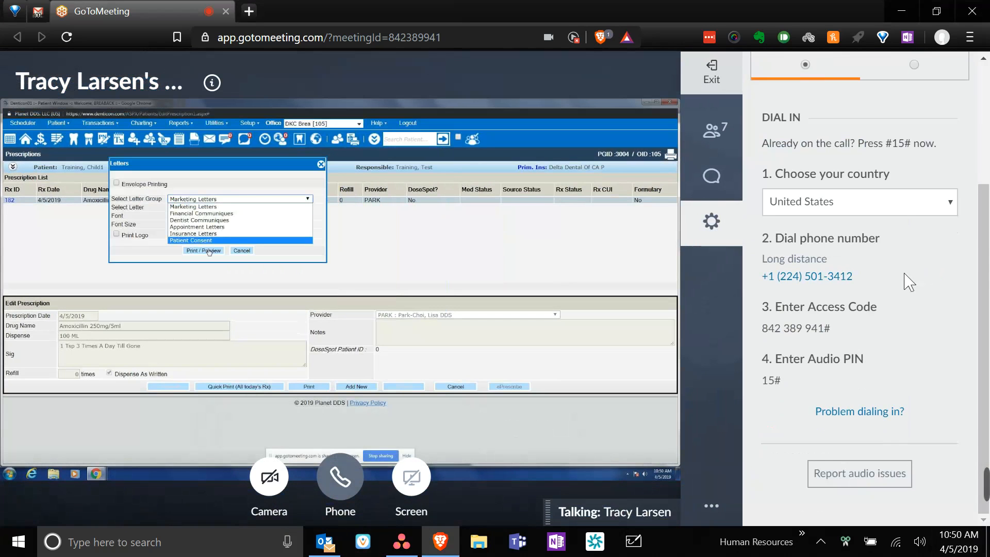
pyautogui.click(849, 278)
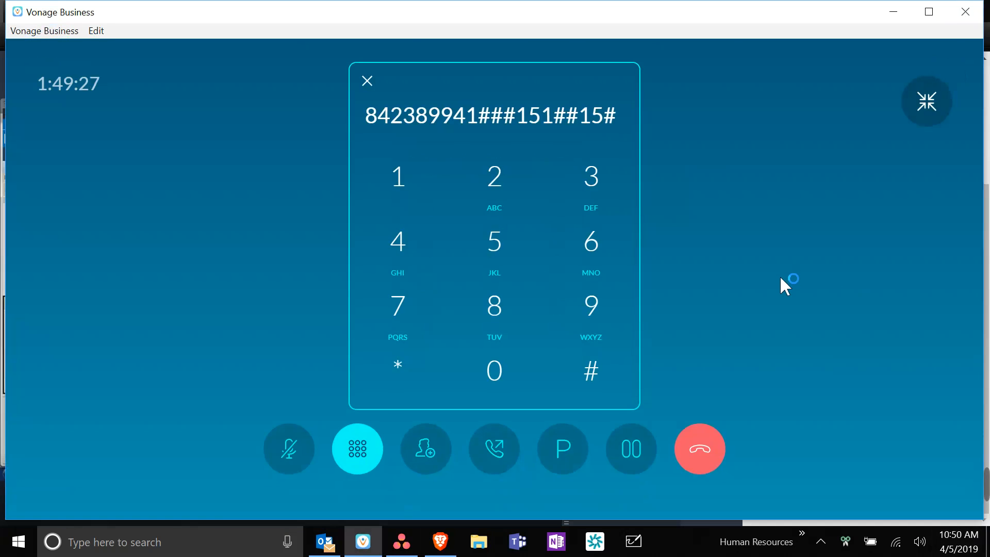
pyautogui.hotkey('alt', 'Tab')
# - Dismiss the tel: link app chooser, select the dial-in number, and close the blank tab
pyautogui.click(808, 281)
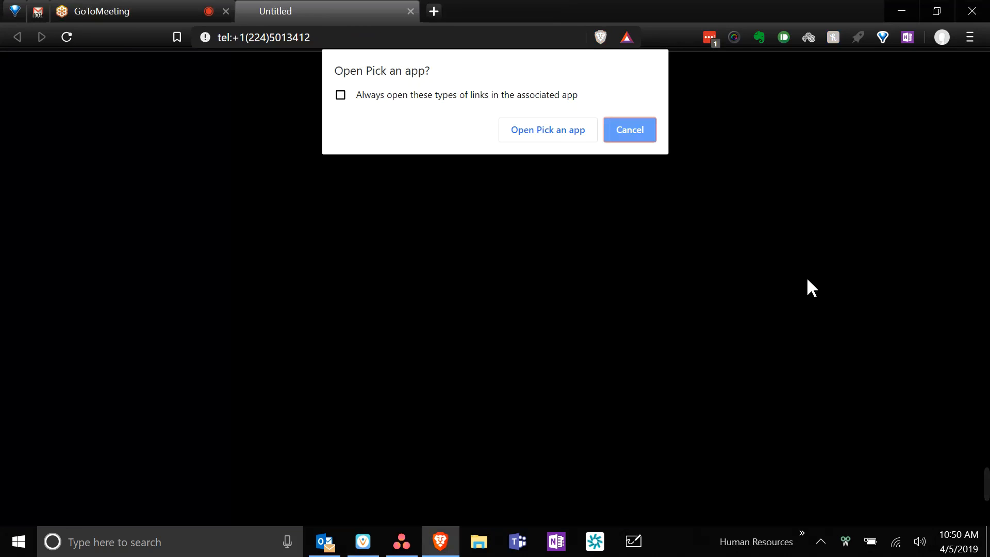
pyautogui.click(569, 130)
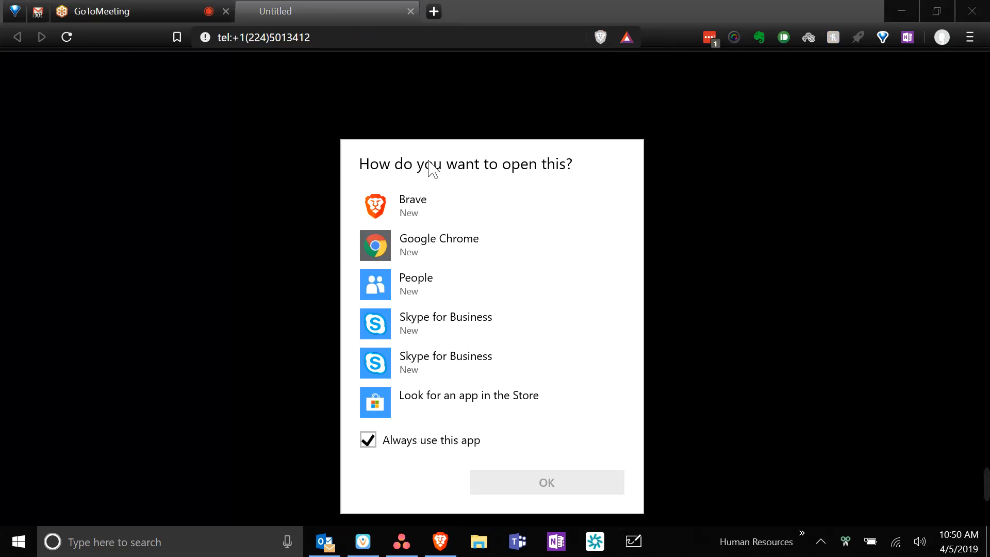
pyautogui.click(402, 445)
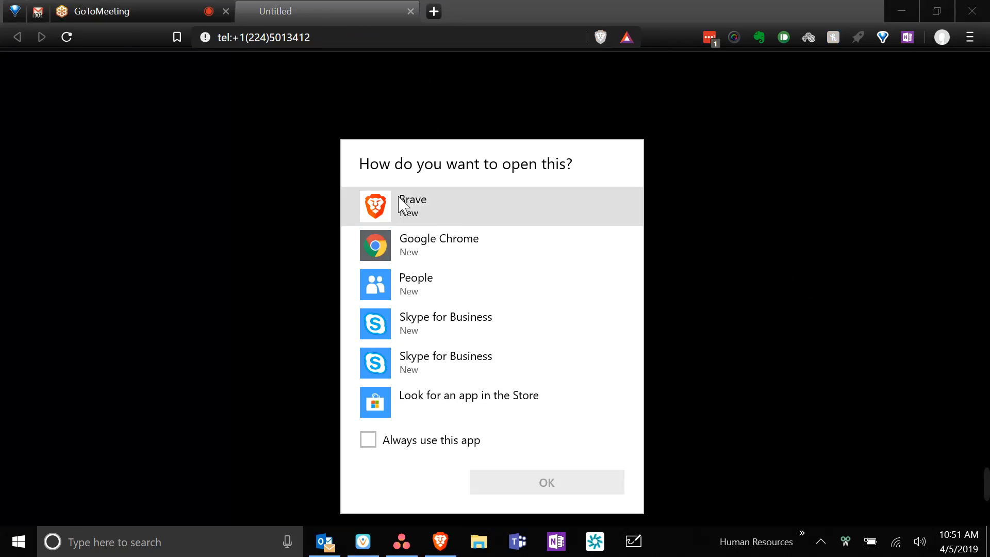
pyautogui.click(712, 241)
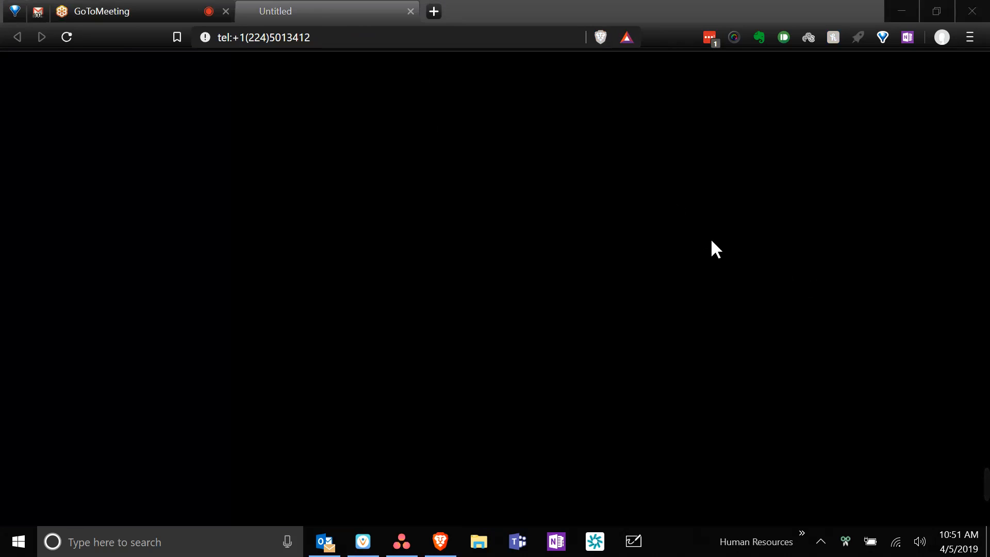
pyautogui.moveTo(325, 39); pyautogui.dragTo(247, 36)
pyautogui.hotkey('ctrl', 'w')
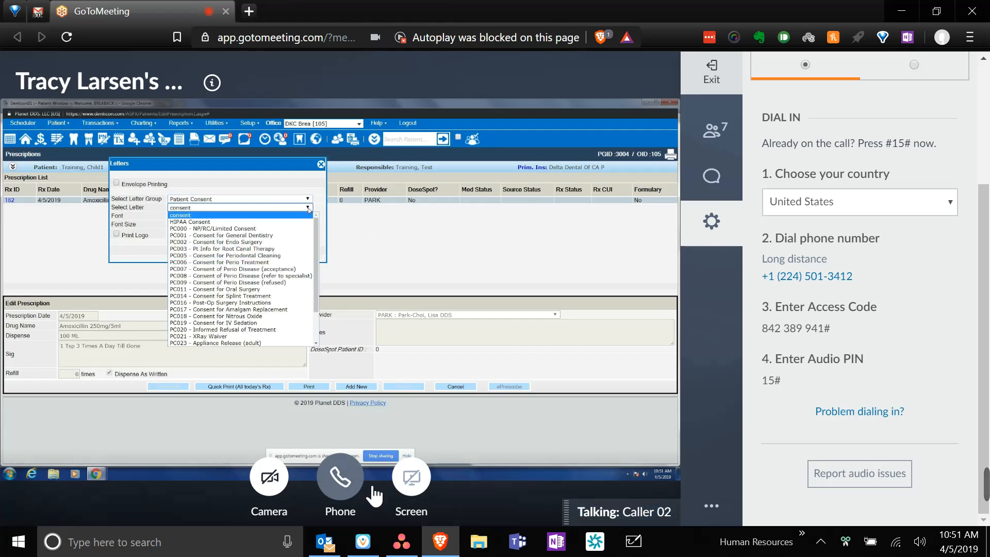
# - Switch to Vonage Business and hang up the conference call
pyautogui.click(366, 543)
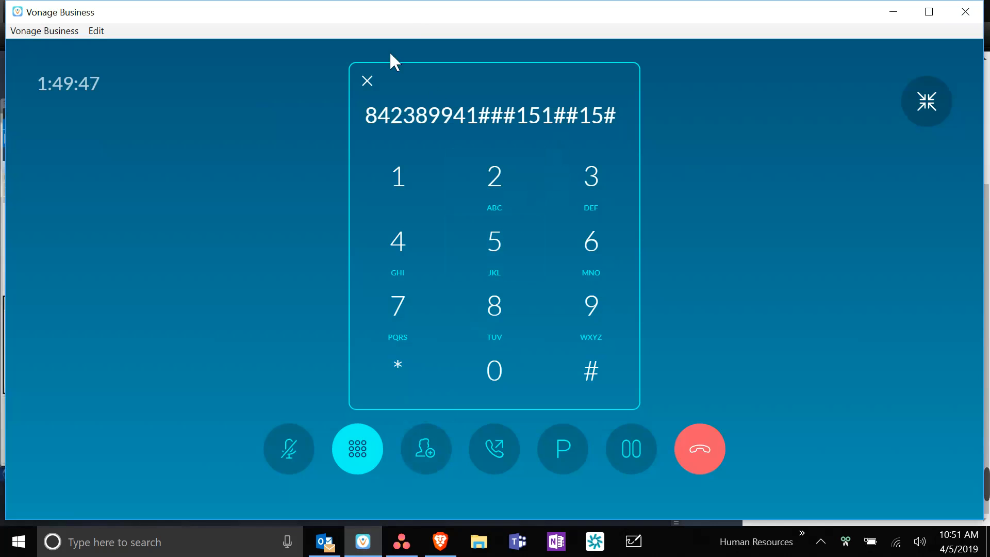
pyautogui.click(372, 80)
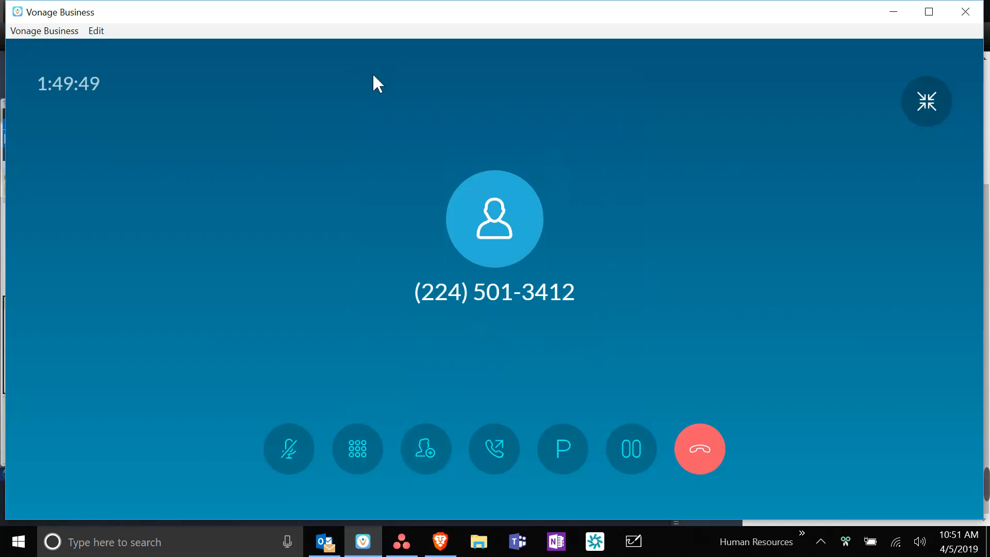
pyautogui.click(705, 466)
# - Redial the pasted dial-in number, turning off the Click to Call reminder, then close the dial pad
pyautogui.click(499, 146)
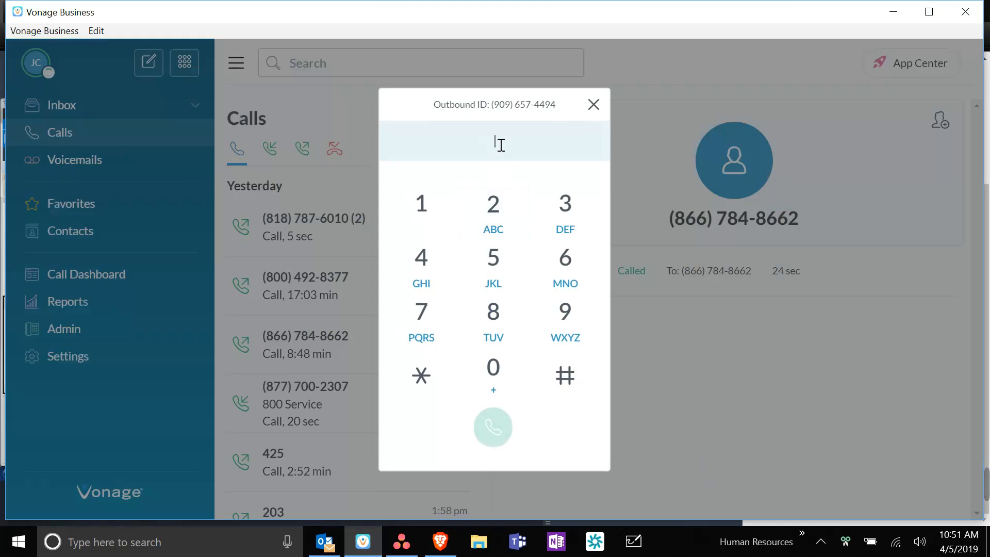
pyautogui.click(496, 427)
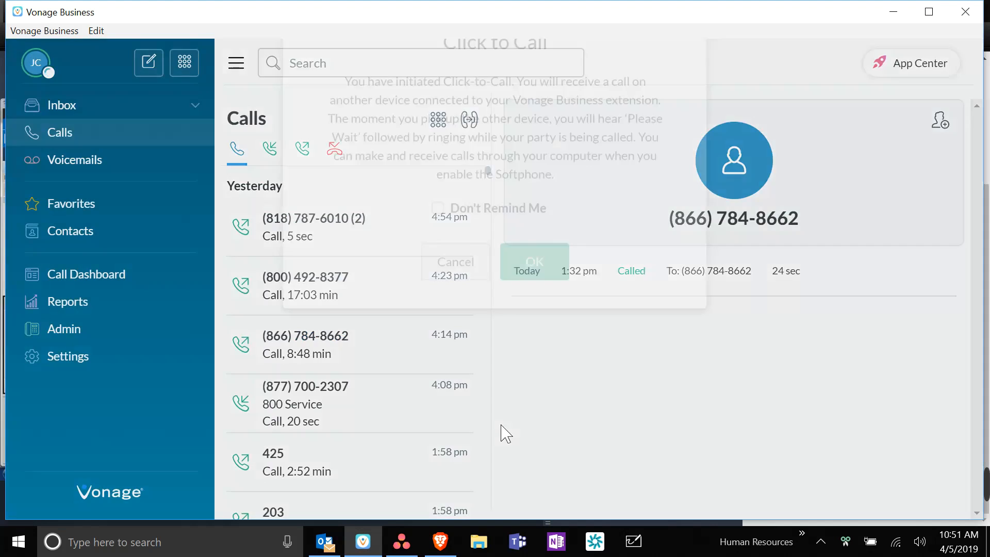
pyautogui.click(529, 323)
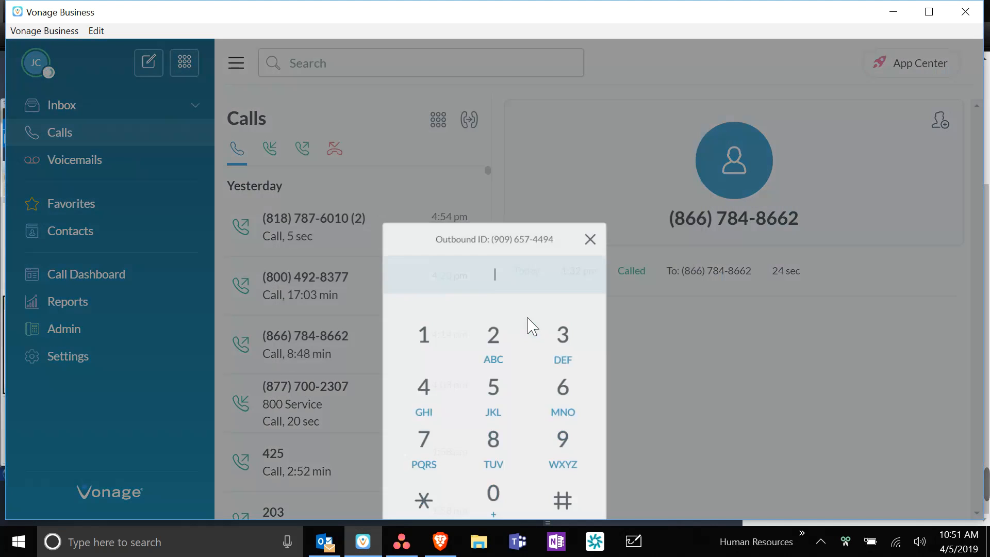
pyautogui.press('Return')
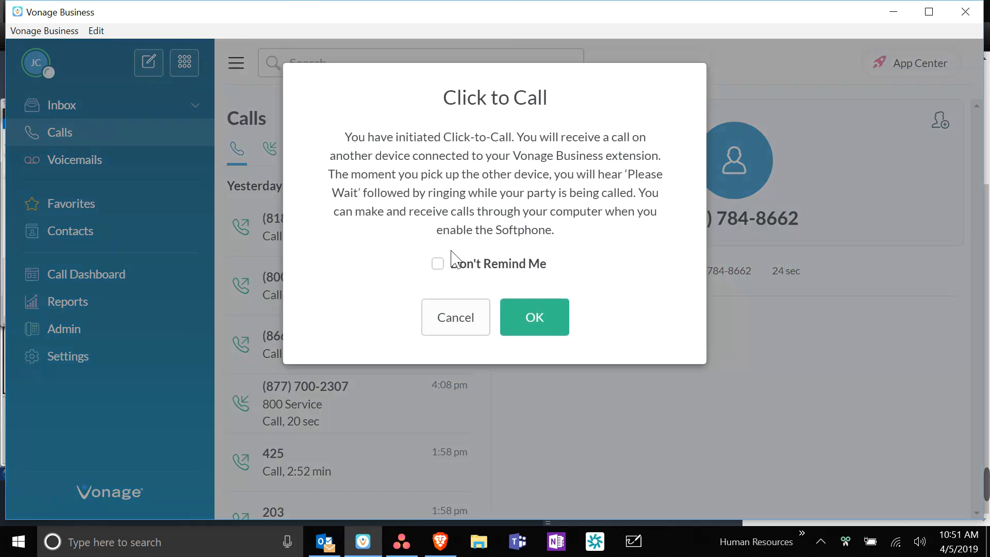
pyautogui.click(438, 264)
pyautogui.click(536, 318)
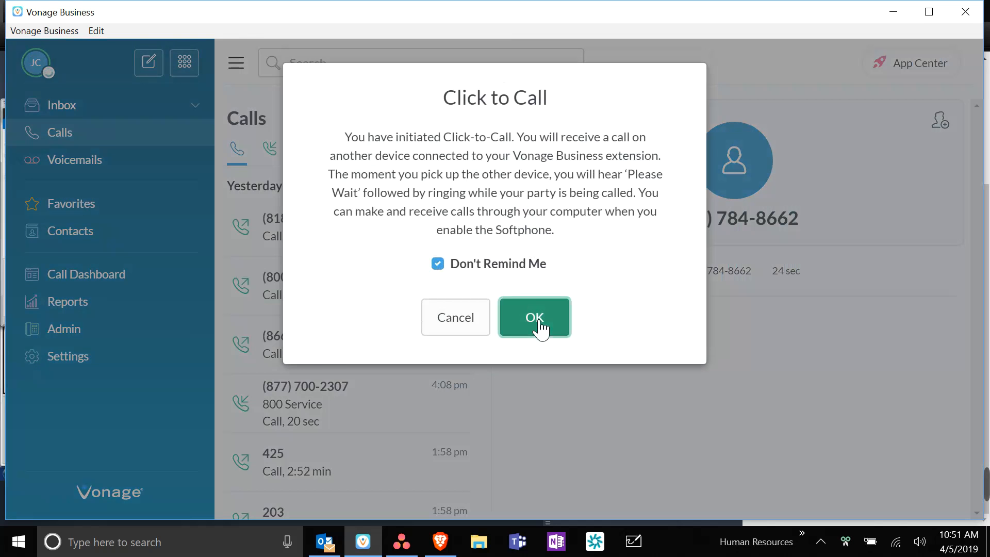
pyautogui.press('XF86AudioLowerVolume')
pyautogui.press('XF86AudioLowerVolume')
pyautogui.press('XF86AudioLowerVolume')
pyautogui.press('XF86AudioLowerVolume')
pyautogui.press('XF86AudioLowerVolume')
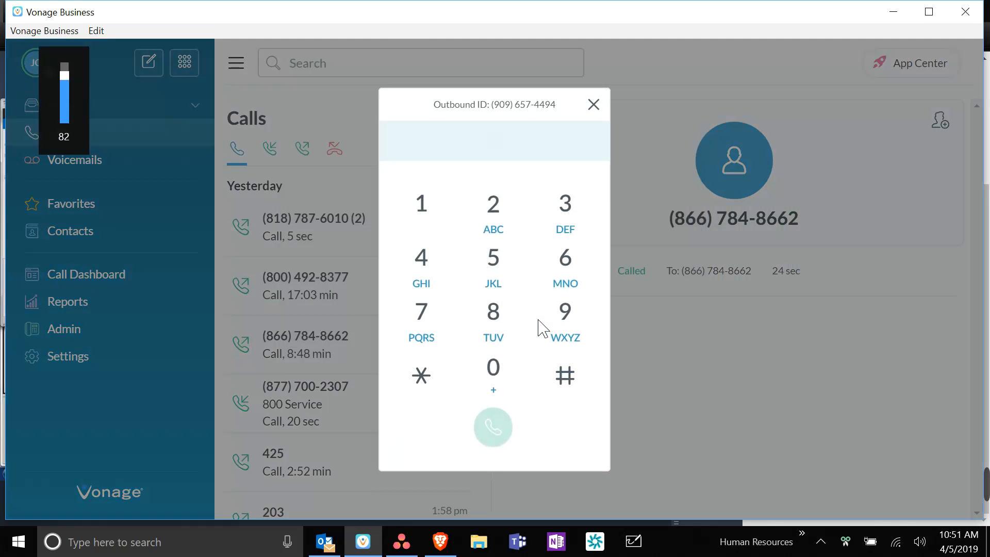
pyautogui.click(596, 112)
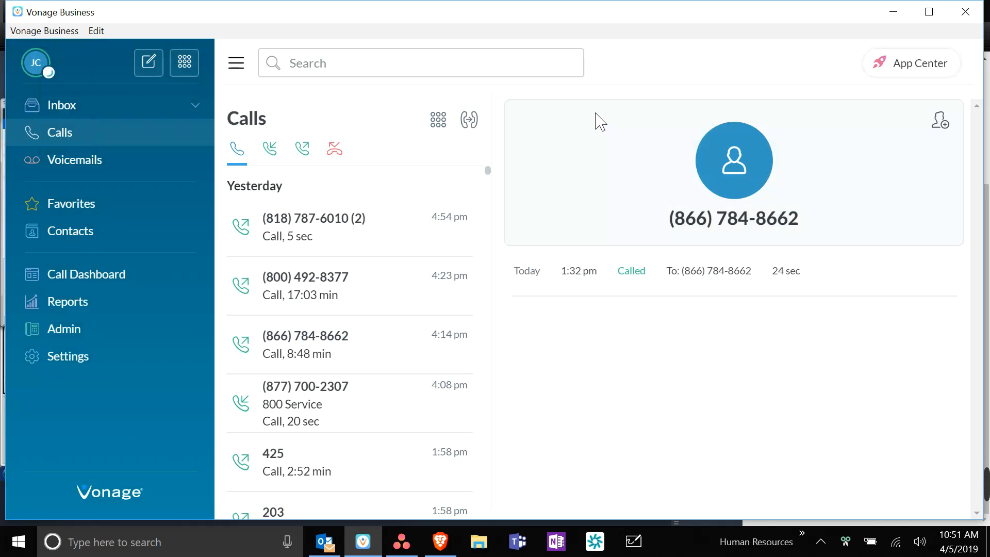
# - Check the meeting chat and audio dial-in settings, then return to Vonage Business
pyautogui.click(446, 549)
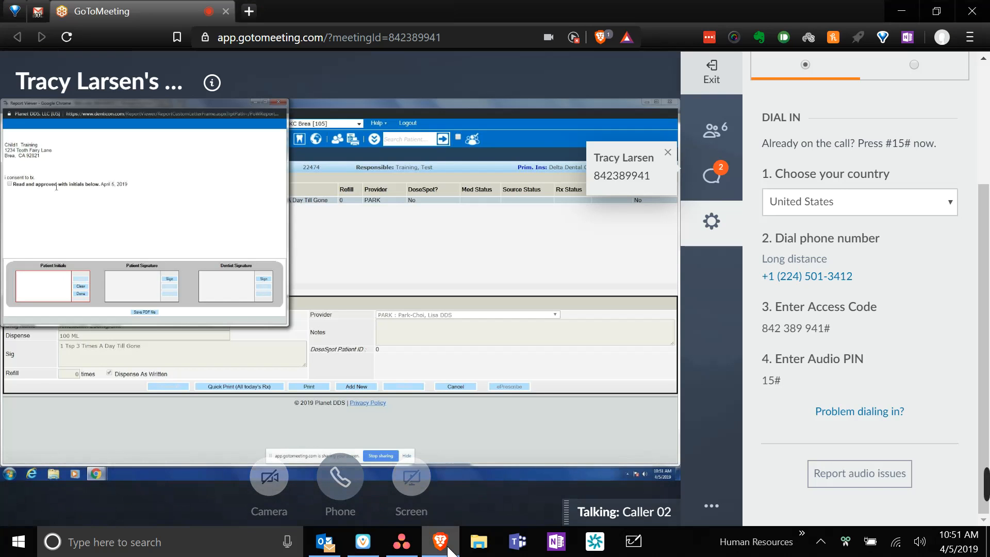
pyautogui.click(727, 189)
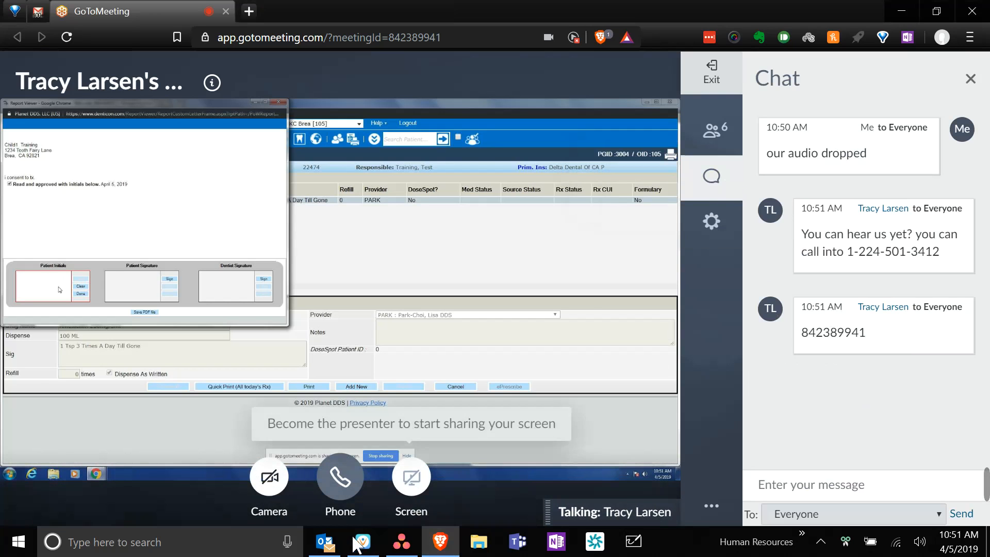
pyautogui.moveTo(363, 540)
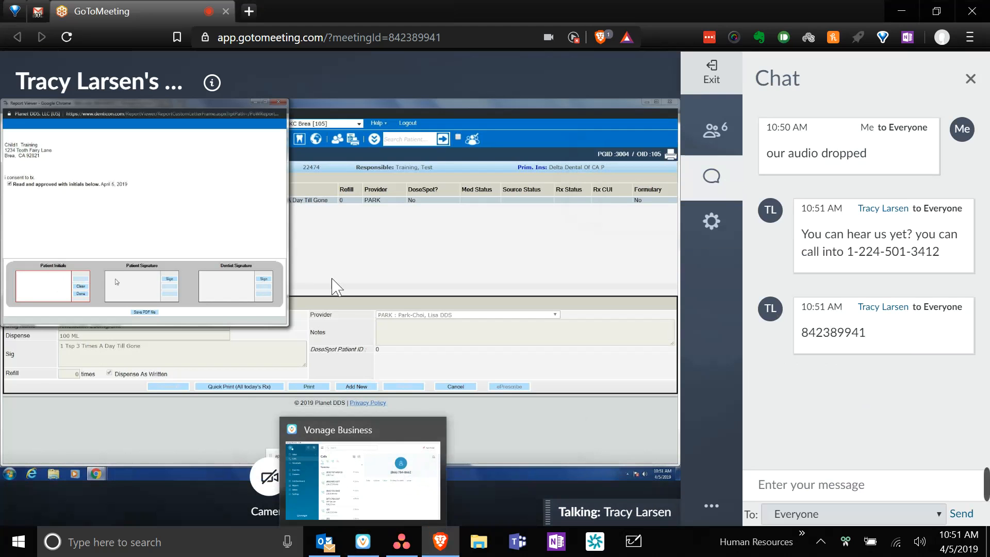
pyautogui.click(340, 477)
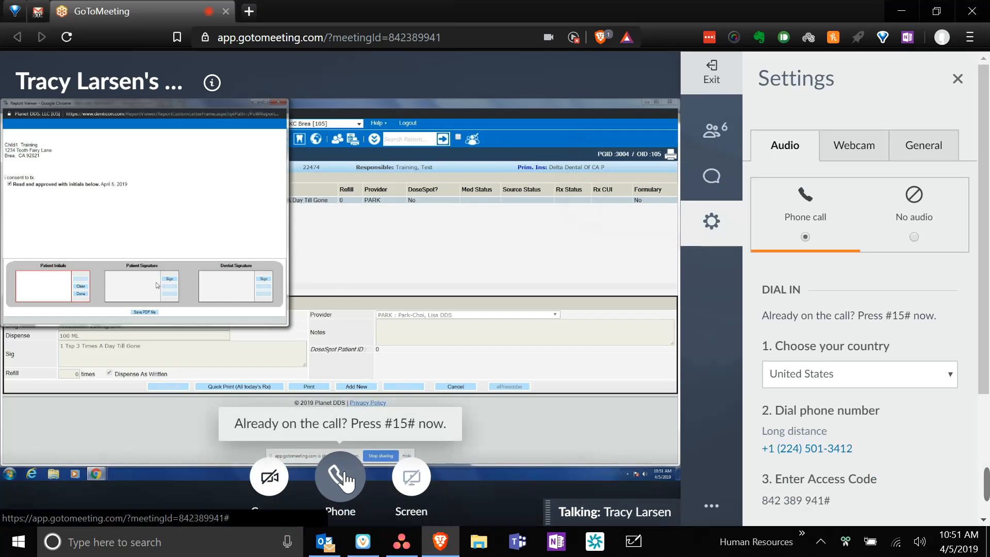
pyautogui.click(364, 550)
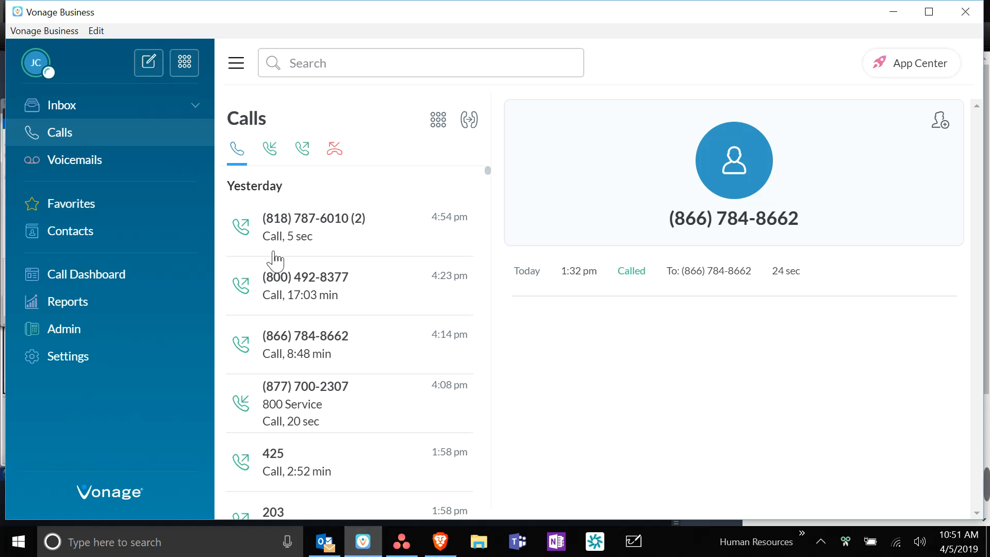
# - Paste and dial the conference number from the dial pad, then close Vonage Business
pyautogui.click(182, 72)
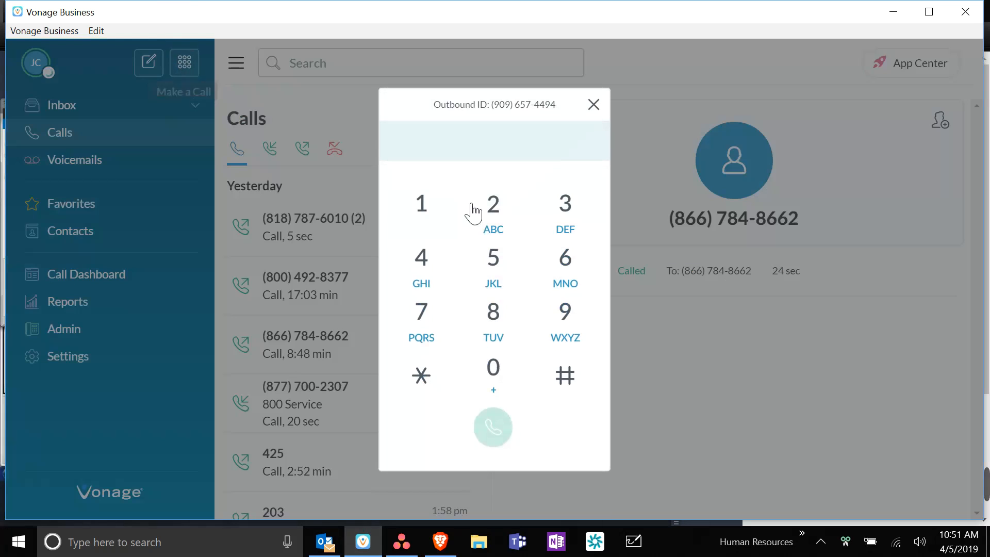
pyautogui.hotkey('ctrl', 'z')
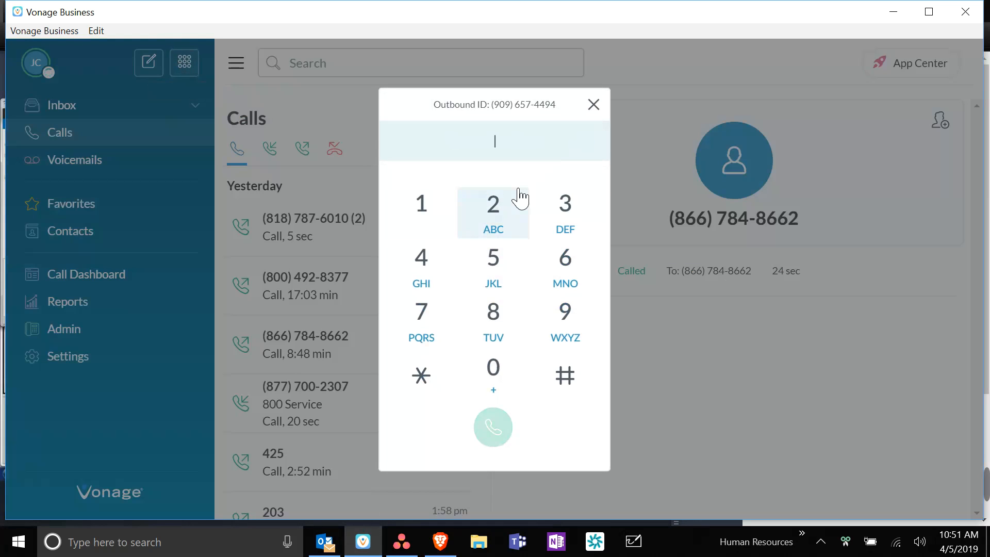
pyautogui.click(593, 104)
pyautogui.click(195, 54)
pyautogui.click(491, 429)
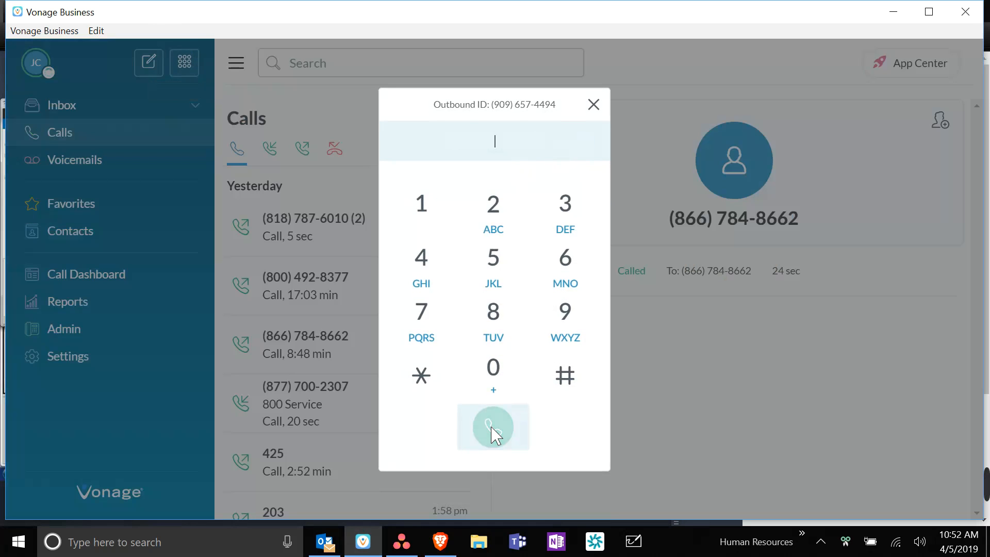
pyautogui.click(593, 105)
pyautogui.click(969, 14)
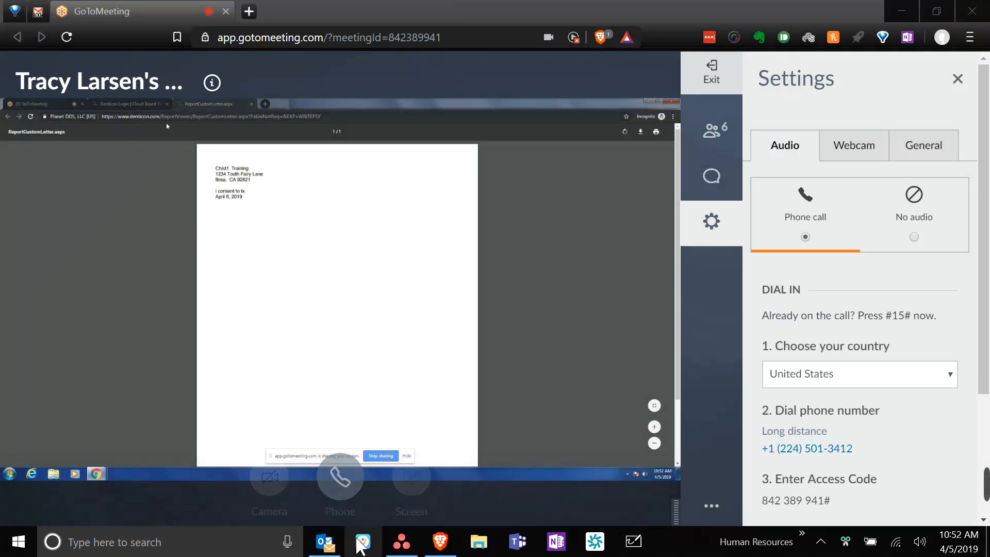
# - Reopen Vonage Business, call the dial-in number again, and return to the meeting browser
pyautogui.click(361, 542)
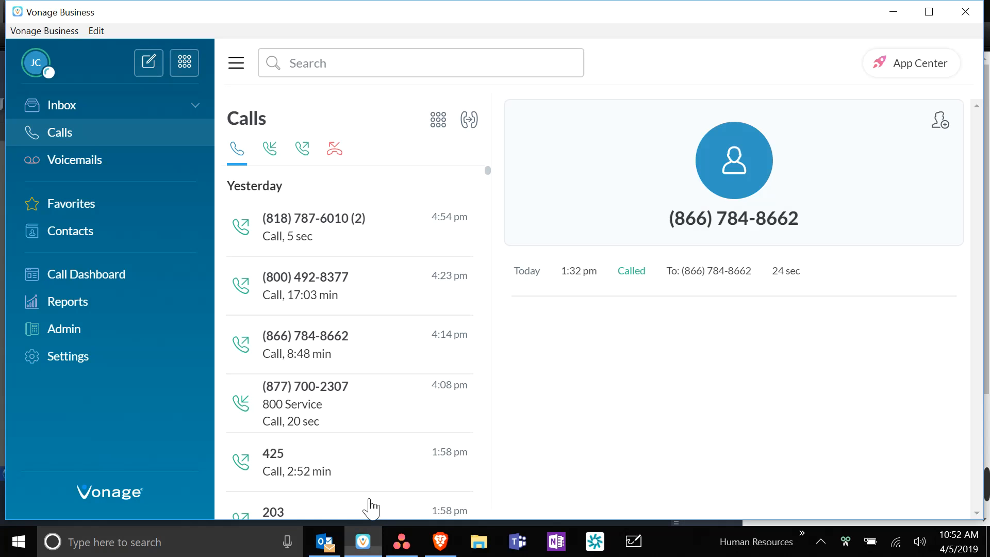
pyautogui.click(184, 62)
pyautogui.click(484, 433)
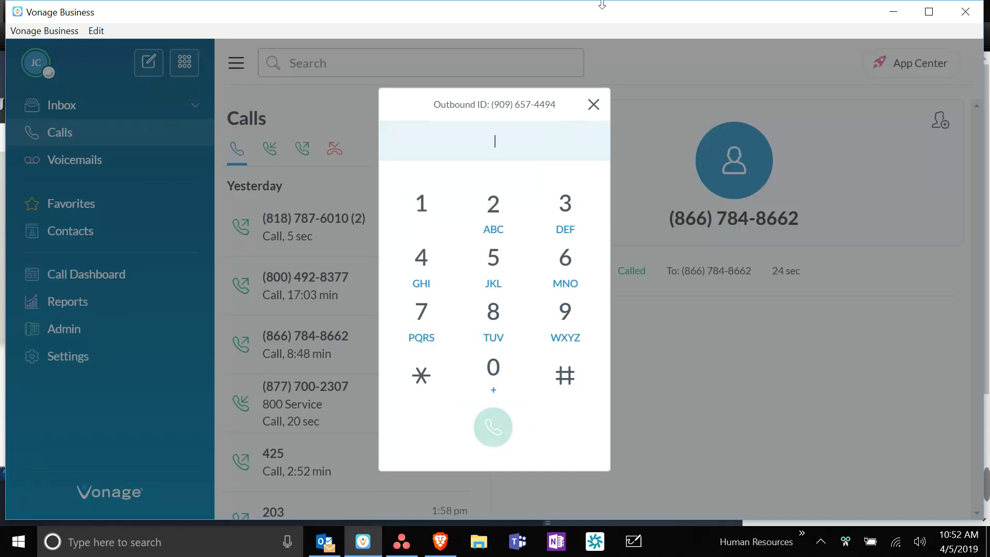
pyautogui.click(592, 106)
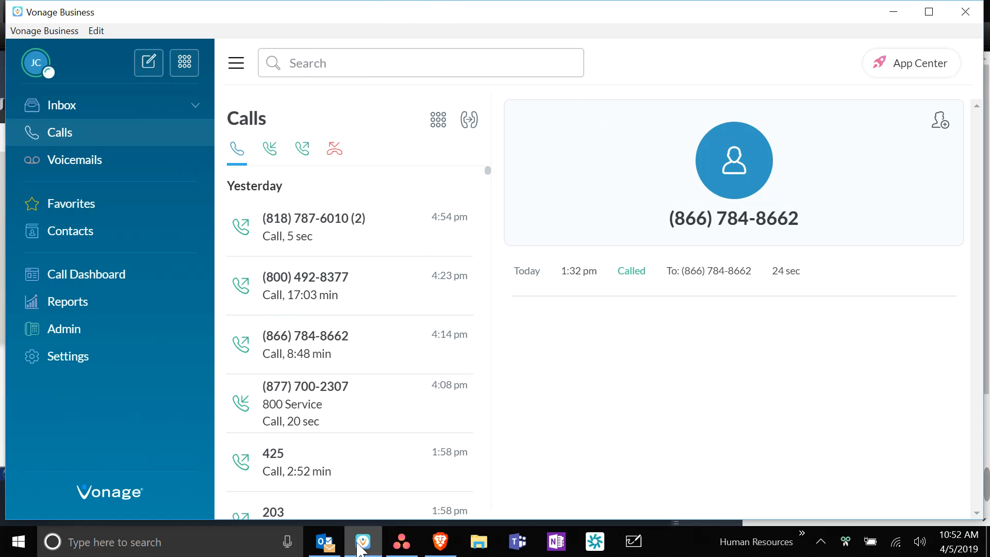
pyautogui.click(440, 542)
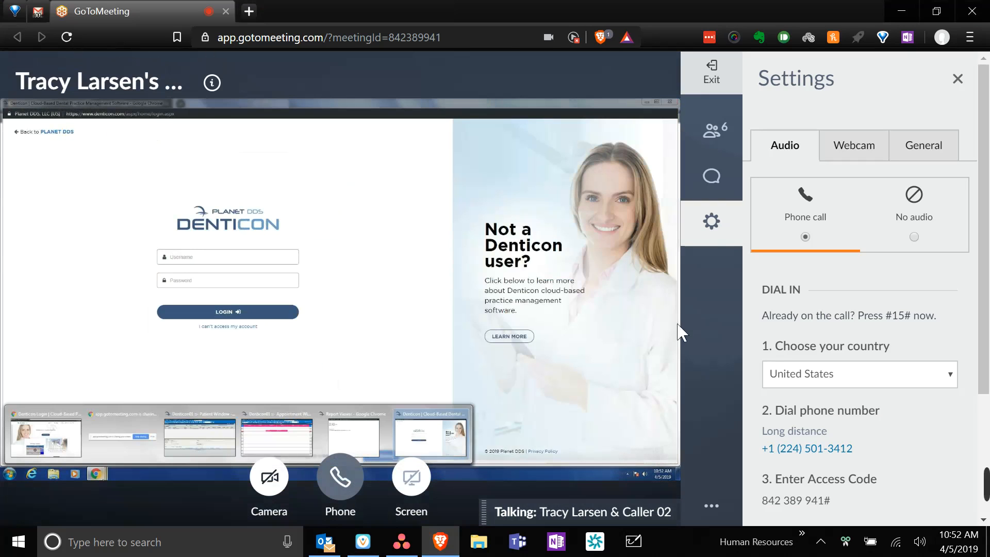
# - Open the meeting participants and chat, then bring Vonage Business forward
pyautogui.click(712, 138)
pyautogui.click(713, 174)
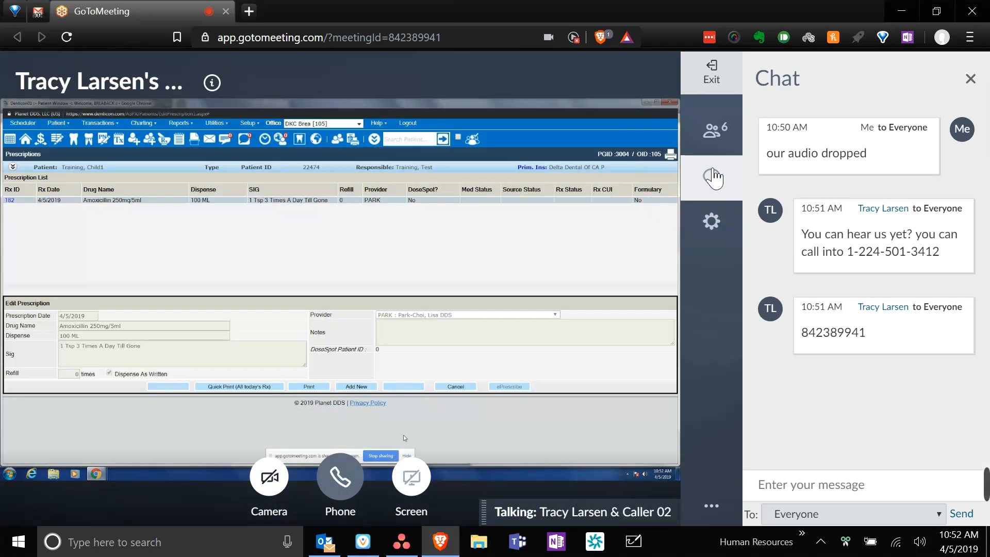
pyautogui.click(363, 550)
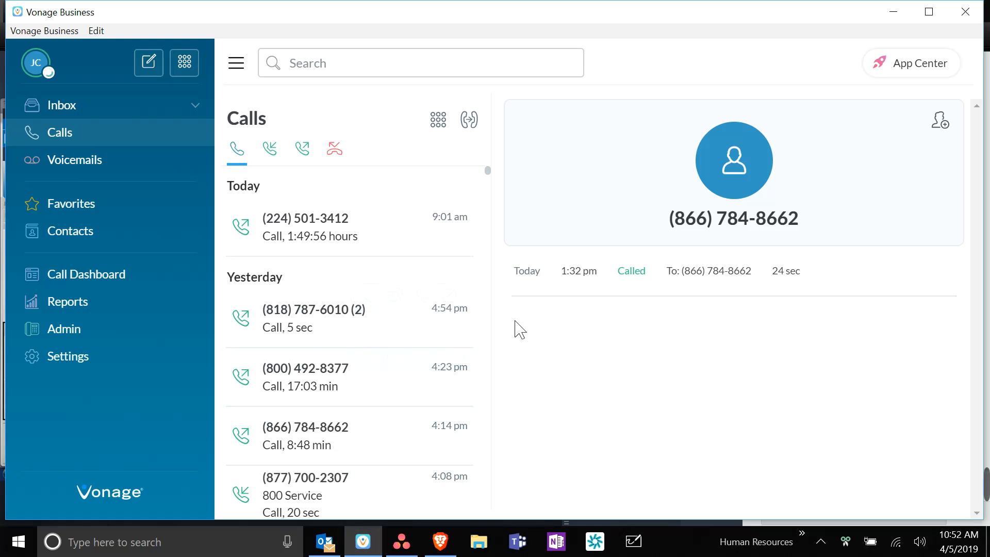
pyautogui.moveTo(289, 252)
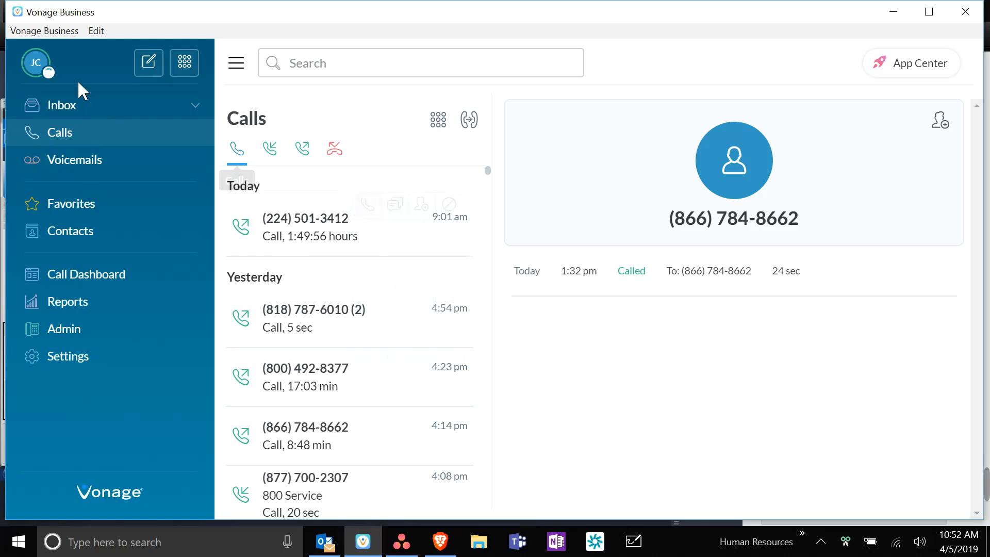
# - Check the Vonage profile menu and network status, then close the Vonage Business app
pyautogui.click(35, 65)
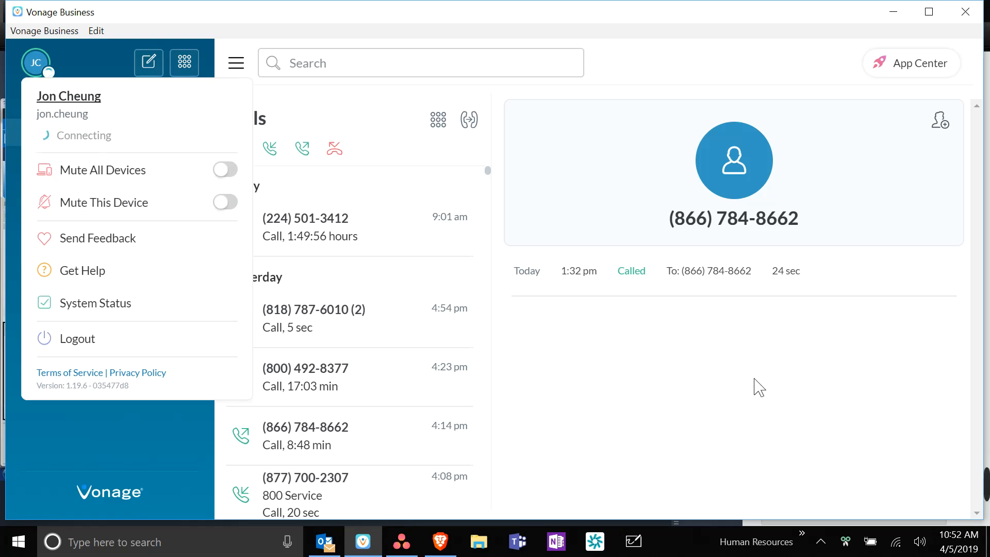
pyautogui.click(794, 433)
pyautogui.click(896, 543)
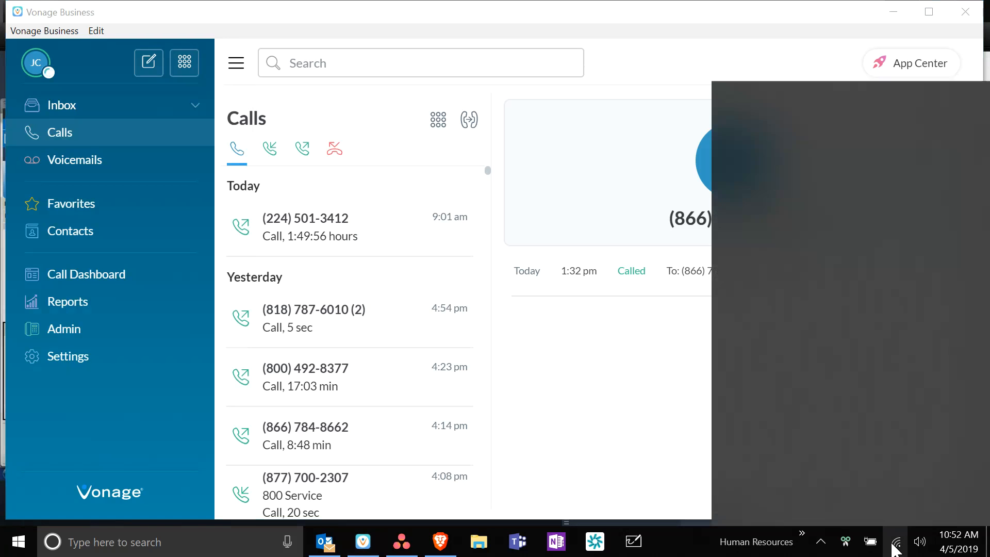
pyautogui.click(894, 547)
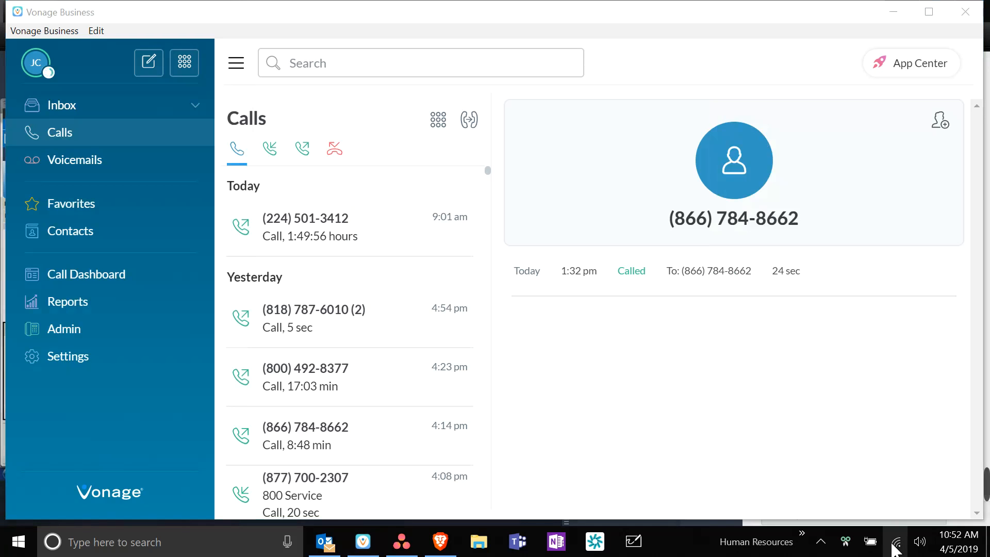
pyautogui.click(893, 546)
pyautogui.click(597, 370)
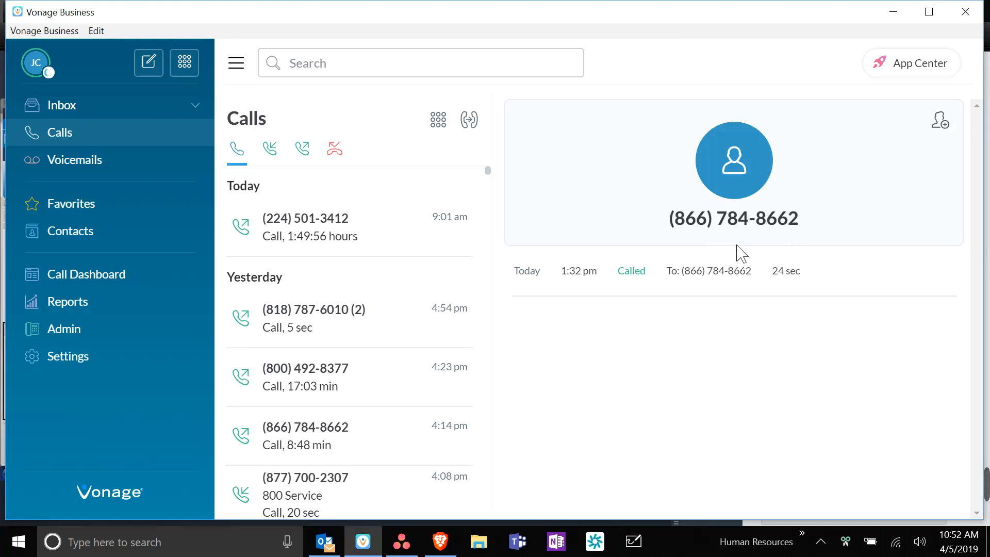
pyautogui.click(974, 16)
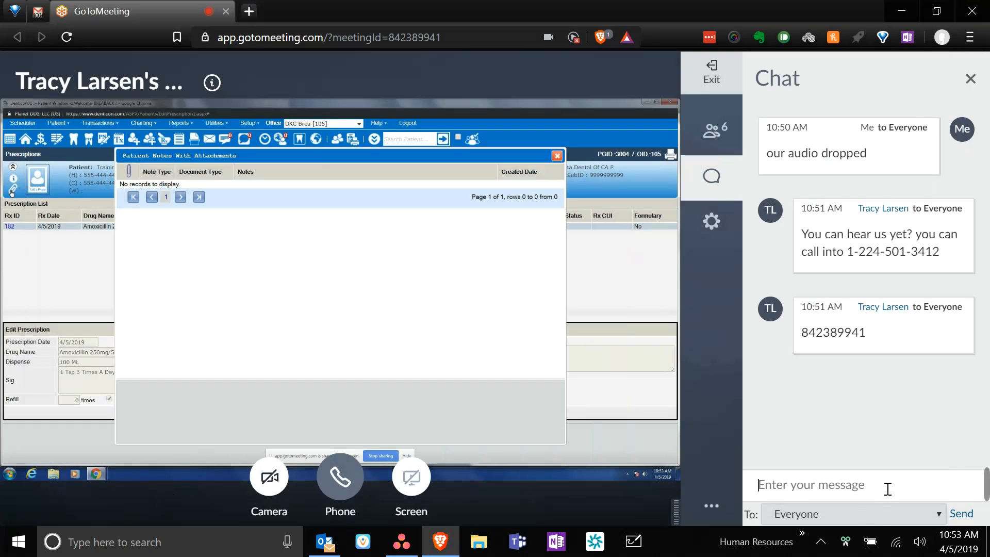
# - Reply 'not yet' in the chat, then close Vonage Business and return to the meeting
pyautogui.write('not')
pyautogui.press('Return')
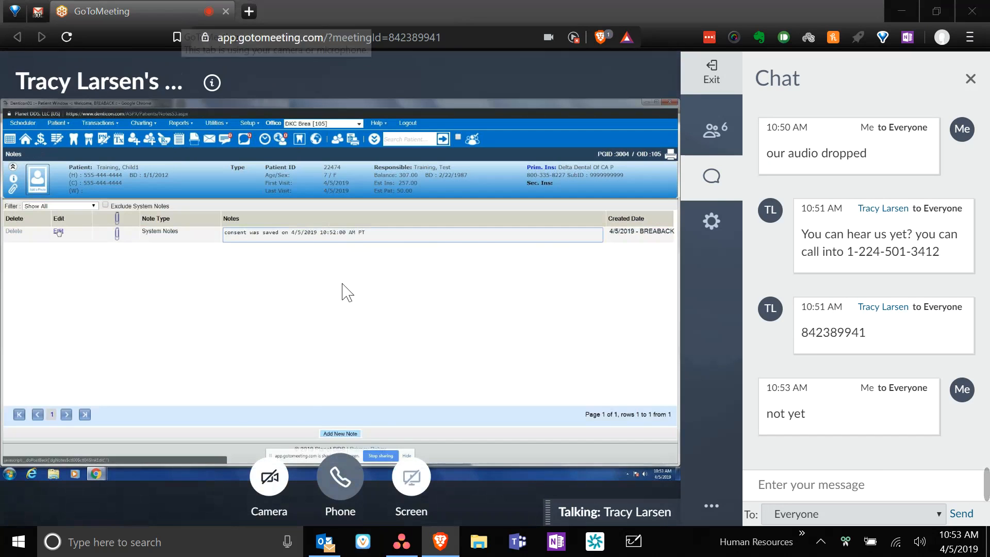
pyautogui.click(364, 543)
pyautogui.moveTo(355, 218)
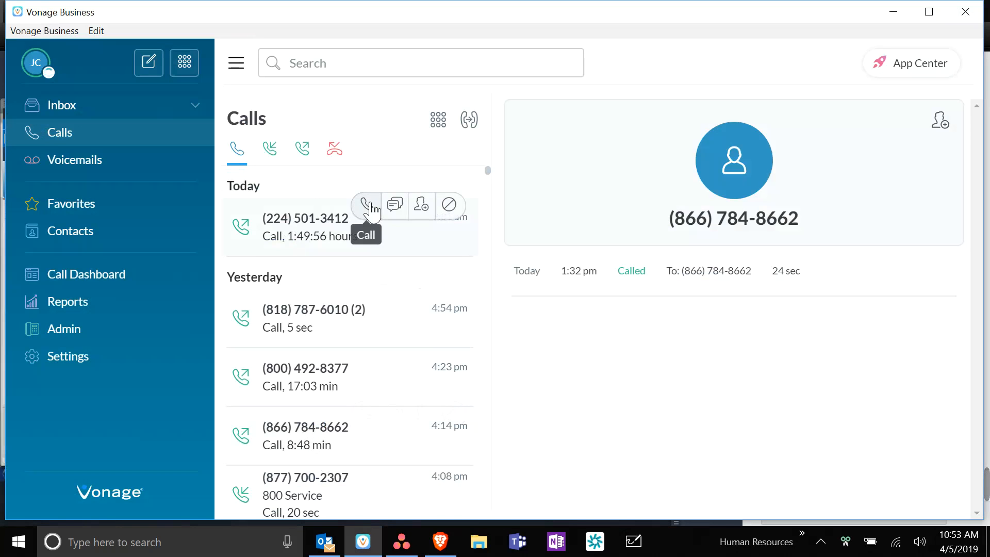
pyautogui.click(967, 13)
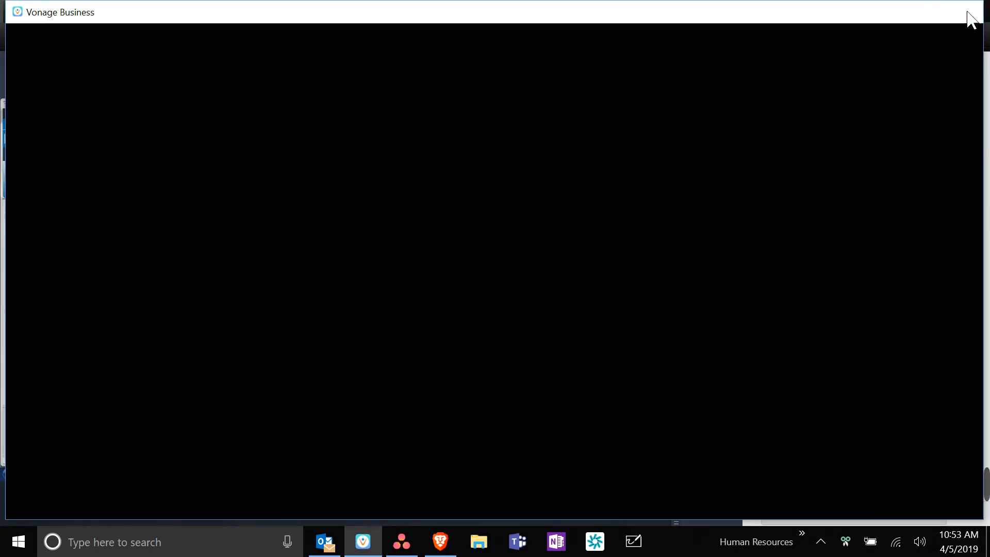
pyautogui.click(255, 17)
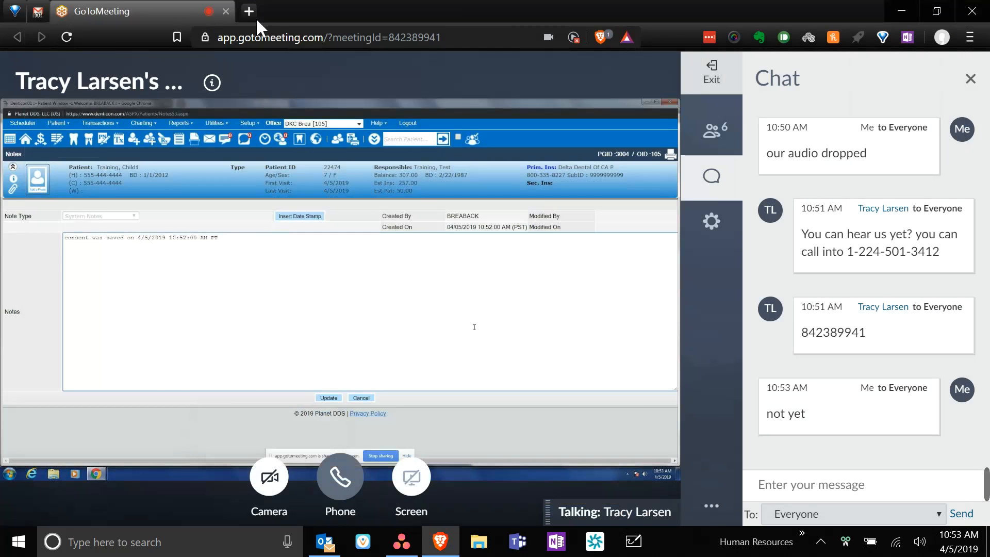
# - Load the Vonage Business web app at app.vonage.com in a new browser tab
pyautogui.click(251, 13)
pyautogui.write('app.c')
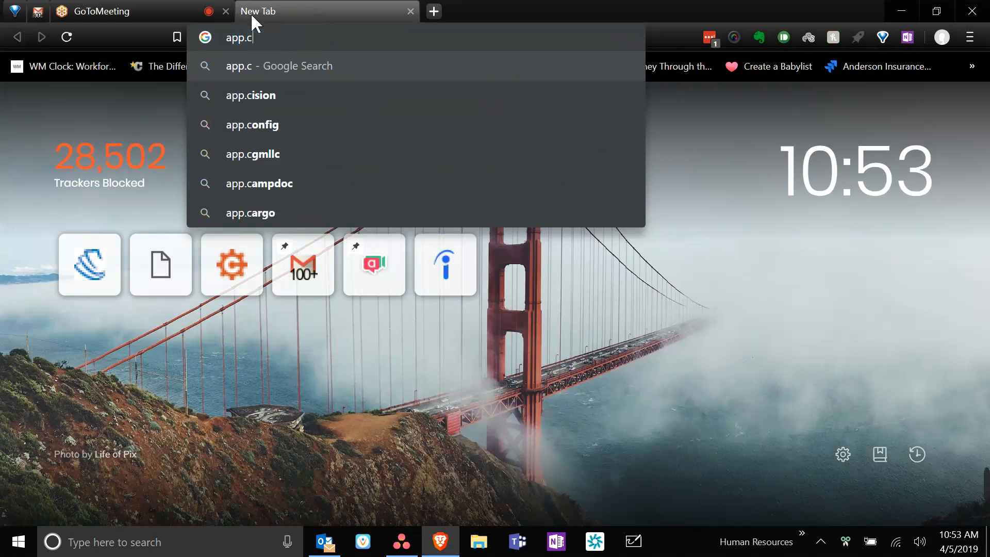
pyautogui.press('BackSpace')
pyautogui.write('v')
pyautogui.press('Return')
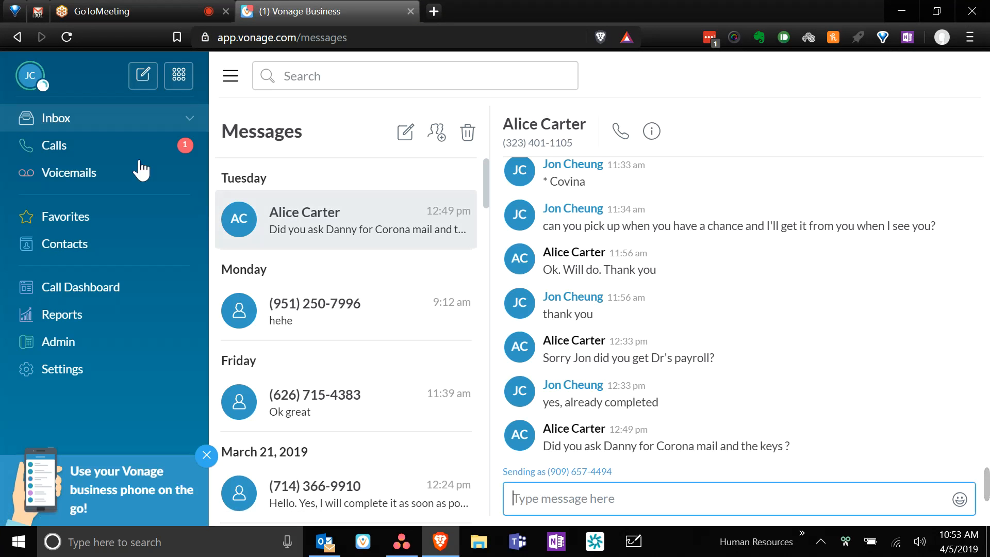
# - Place a click-to-call to the meeting number from recent calls, turning off the reminder
pyautogui.click(125, 150)
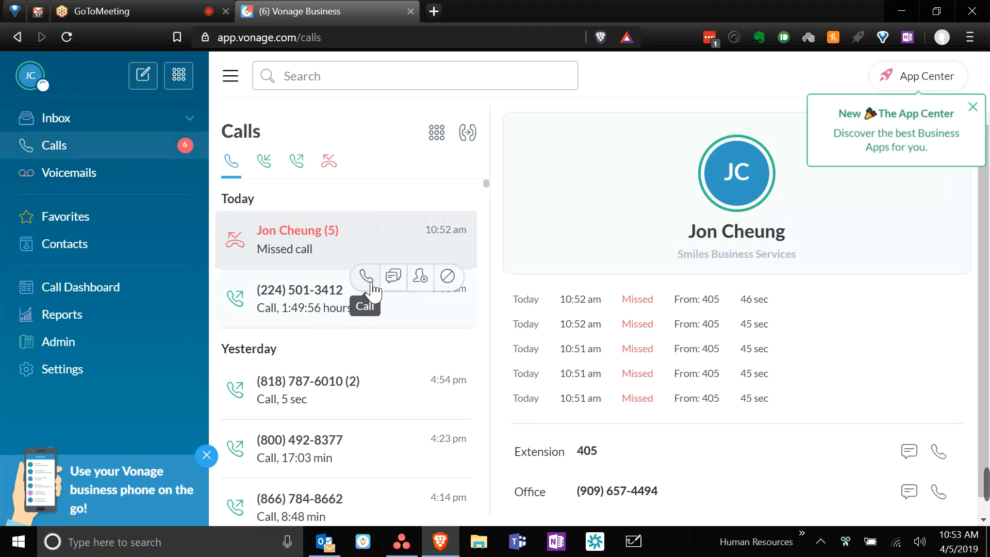
pyautogui.click(370, 283)
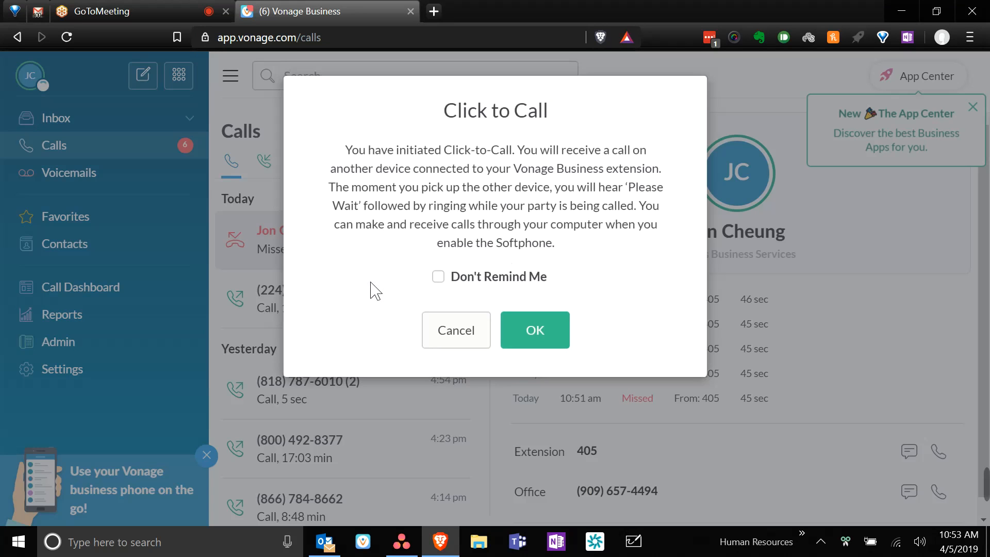
pyautogui.click(473, 281)
pyautogui.click(534, 330)
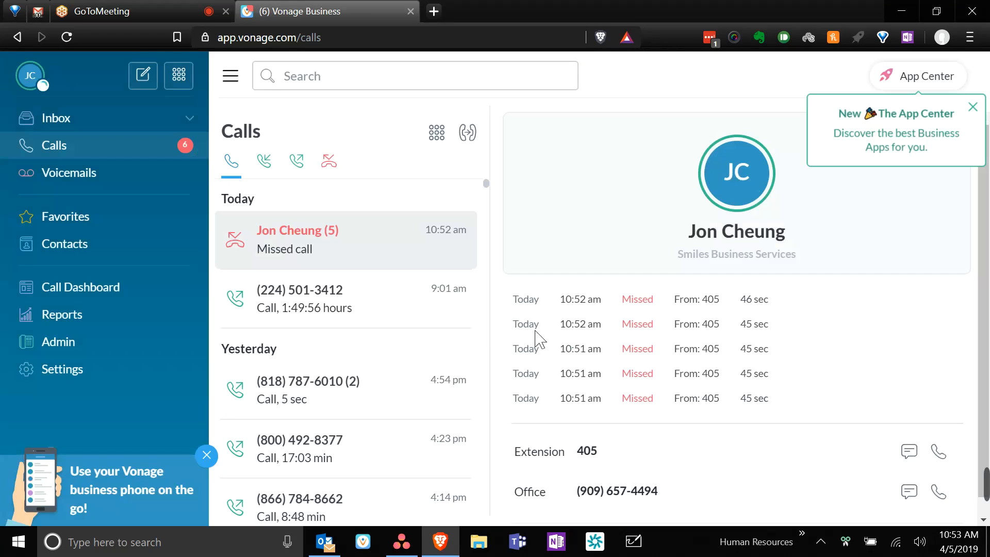
# - Dismiss the mobile app promotion, then close the browser and confirm leaving the meeting site
pyautogui.click(177, 4)
pyautogui.click(287, 10)
pyautogui.click(206, 456)
pyautogui.moveTo(411, 389)
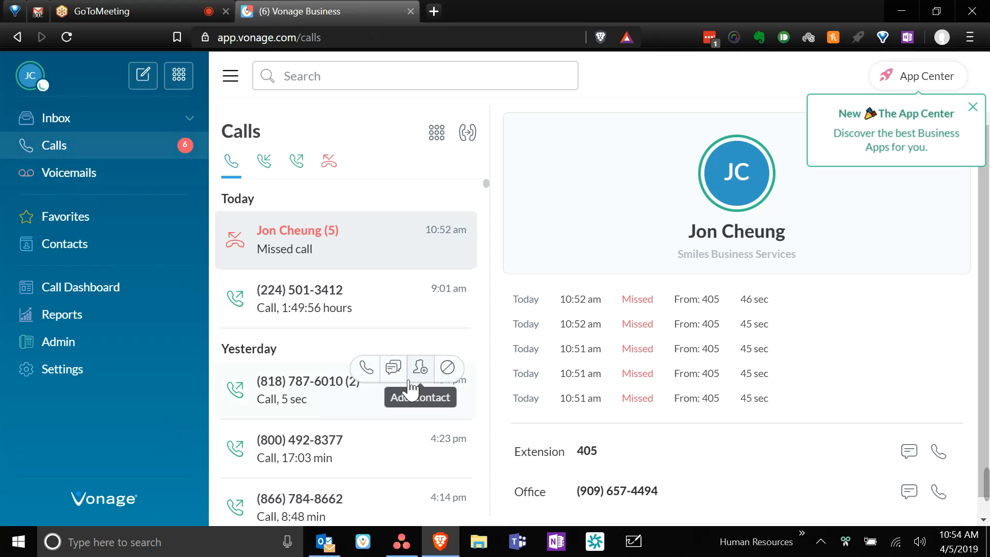
pyautogui.click(979, 10)
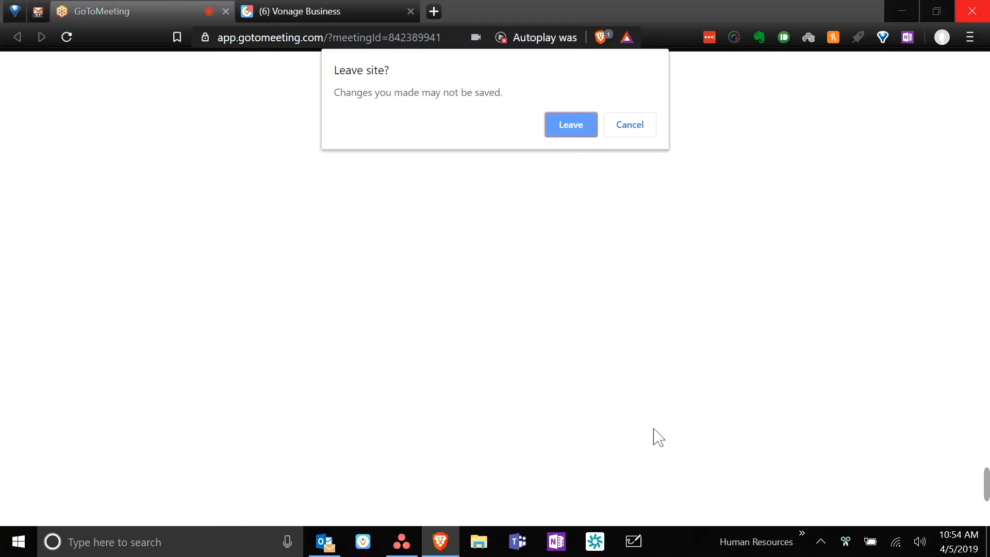
pyautogui.click(584, 126)
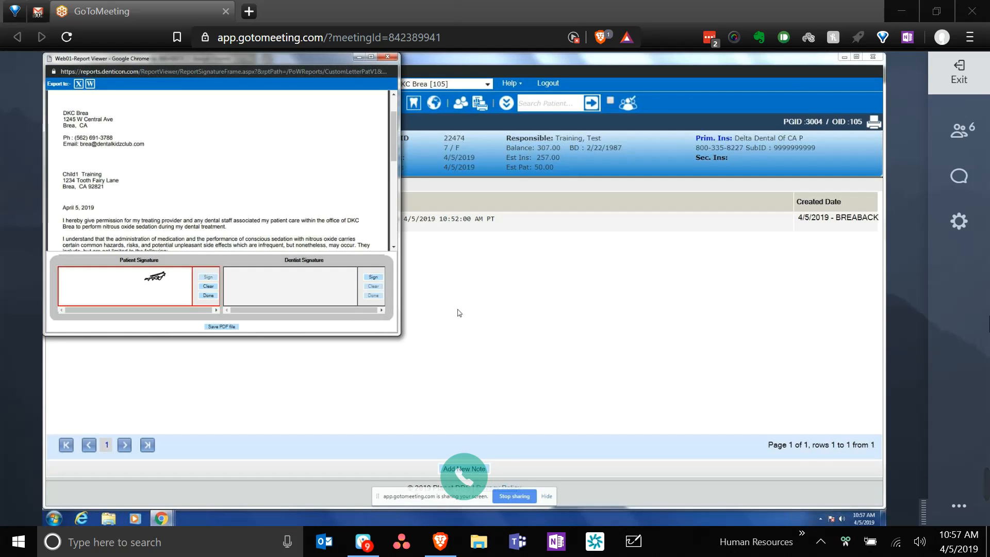
pyautogui.scroll(-10, 267, 217)
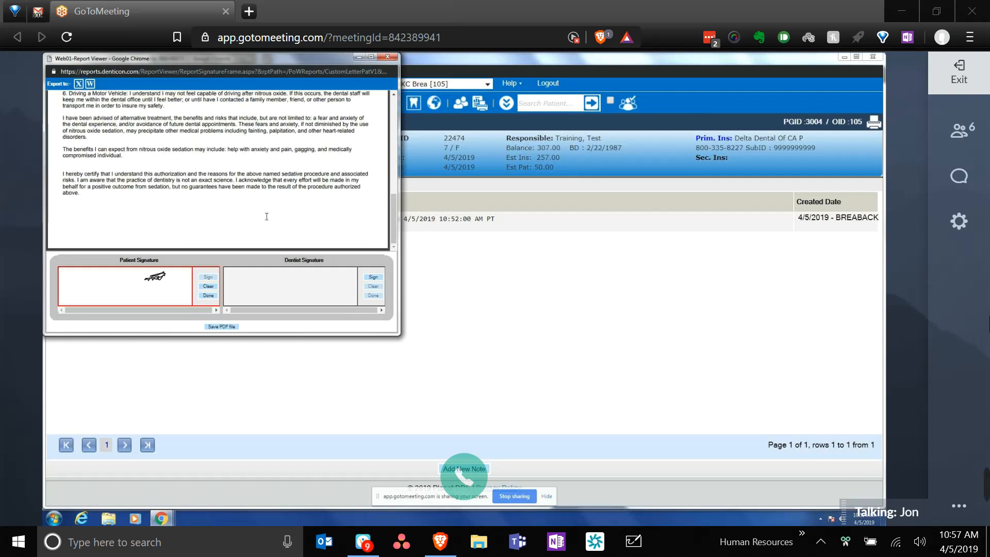
pyautogui.scroll(12, 266, 216)
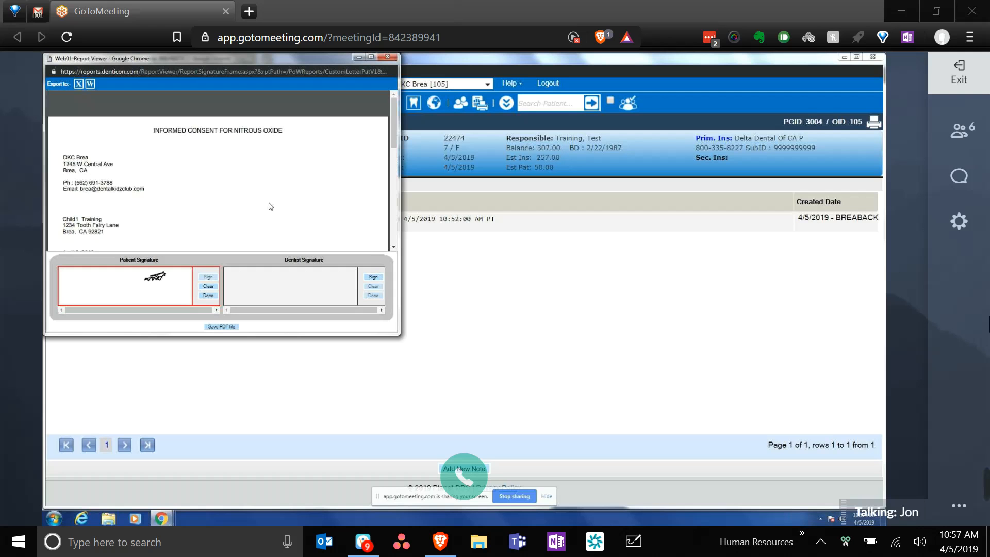
pyautogui.scroll(-5, 270, 206)
pyautogui.scroll(-3, 268, 207)
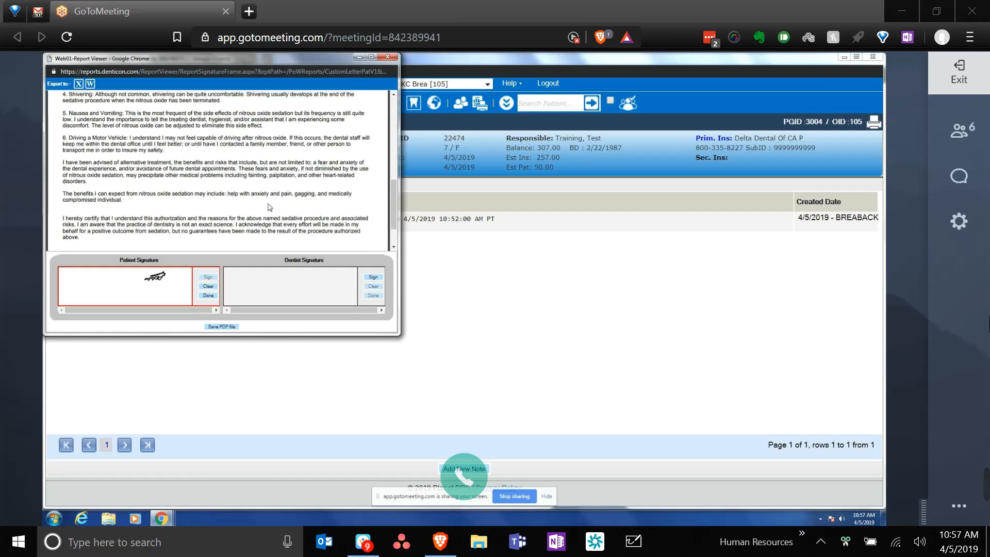
pyautogui.scroll(7, 268, 207)
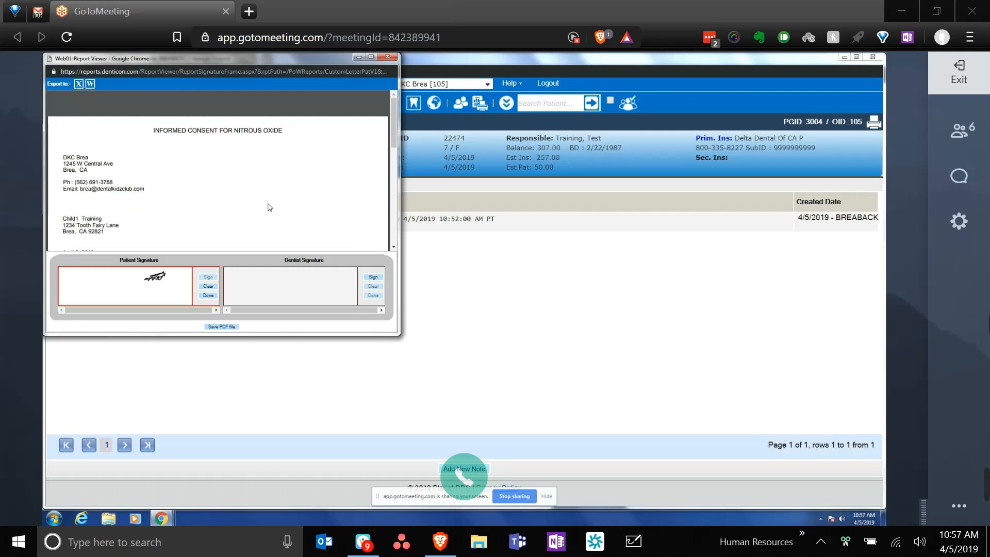
pyautogui.scroll(-4, 268, 207)
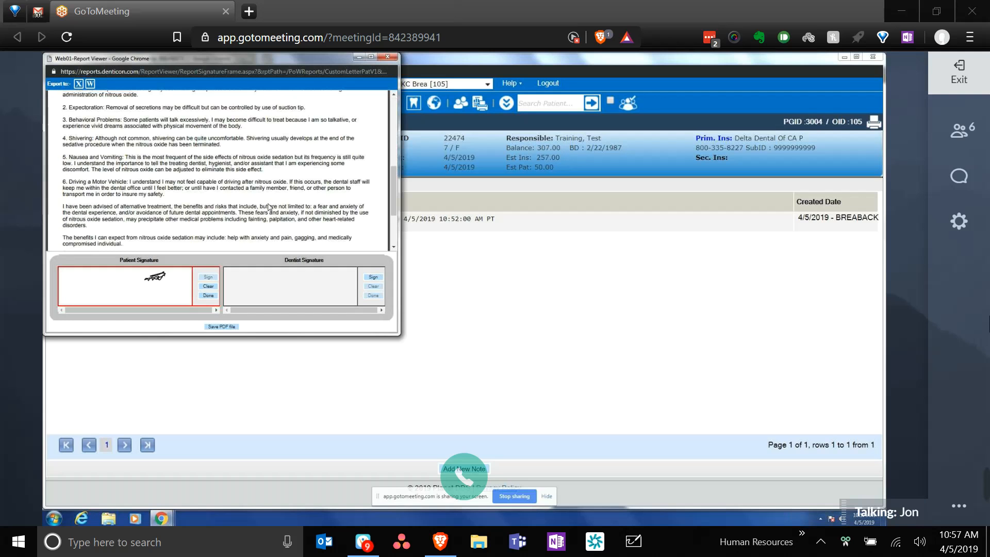
pyautogui.scroll(-1, 268, 208)
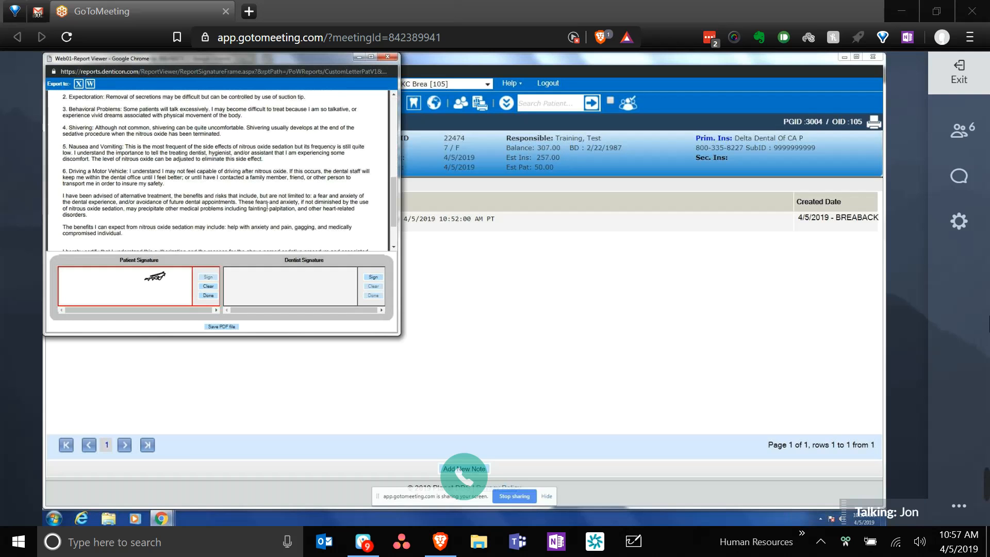
pyautogui.scroll(-3, 267, 206)
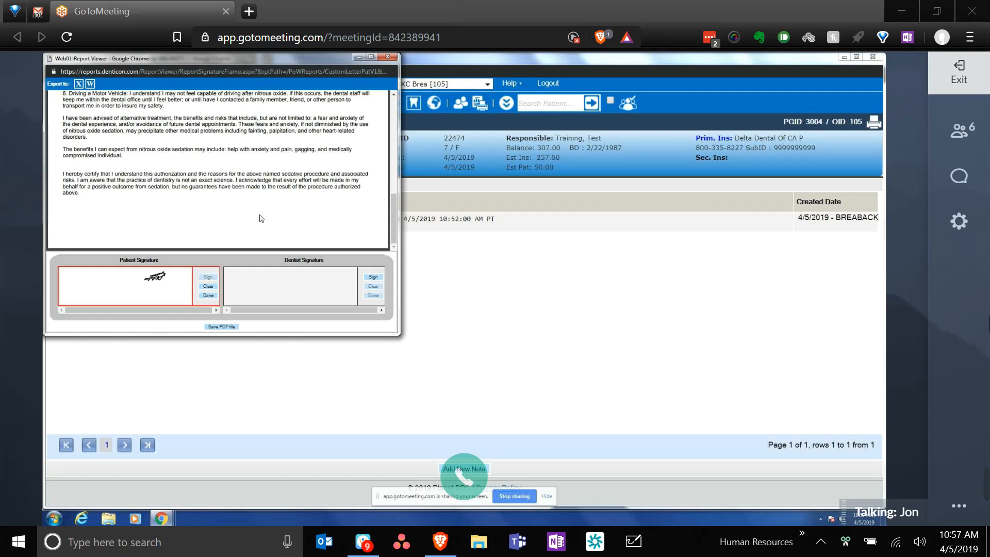
pyautogui.scroll(10, 262, 218)
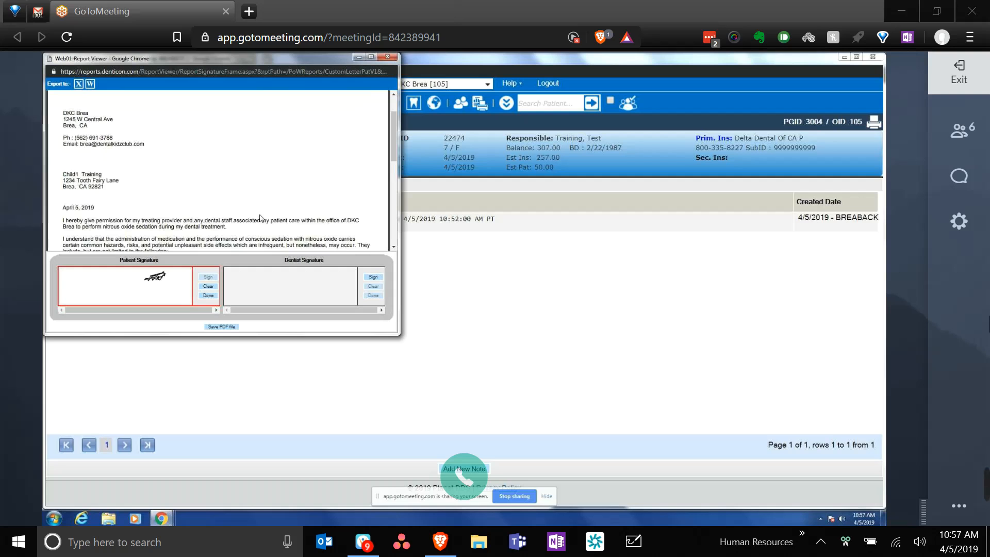
pyautogui.scroll(2, 262, 218)
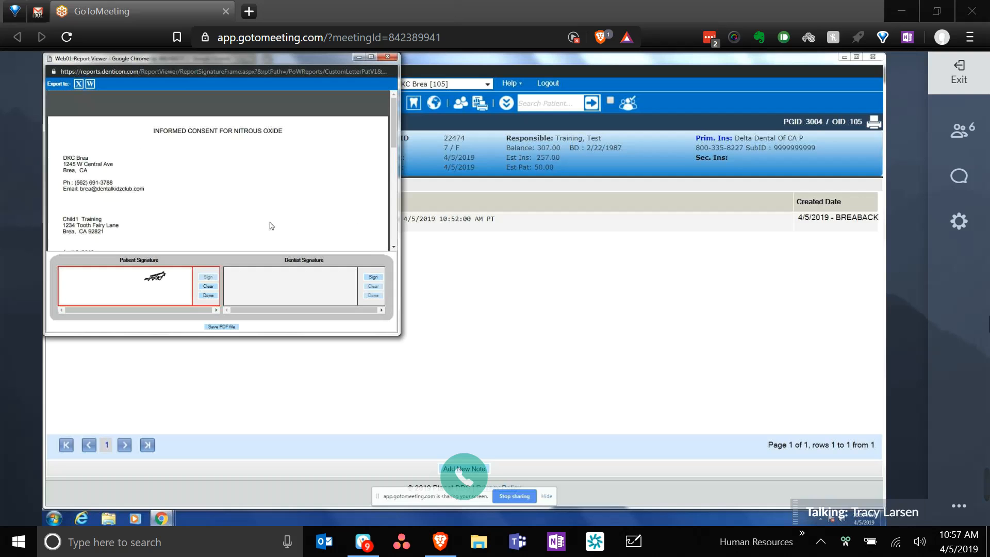
# - Save the signed nitrous oxide consent letter as a PDF and scroll through it
pyautogui.click(216, 328)
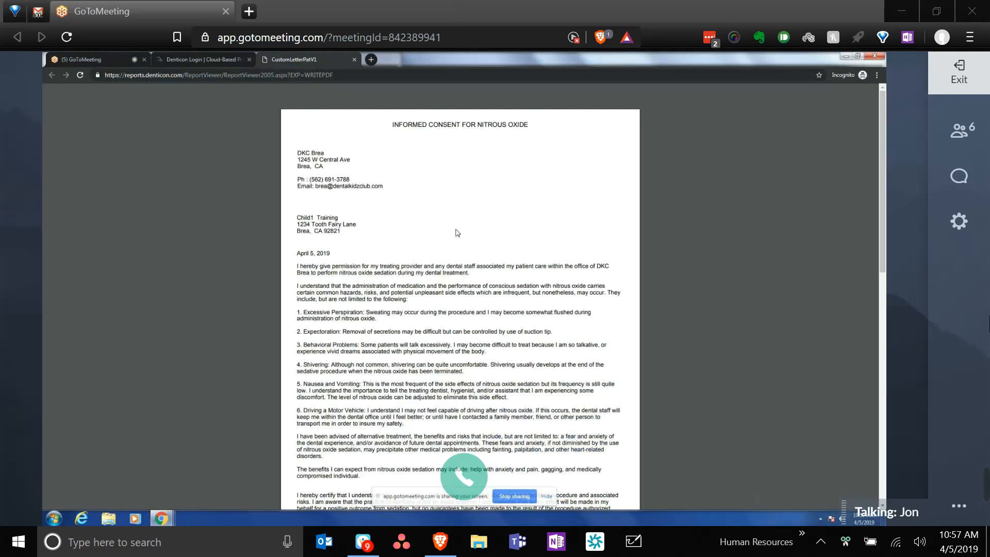
pyautogui.scroll(-4, 456, 232)
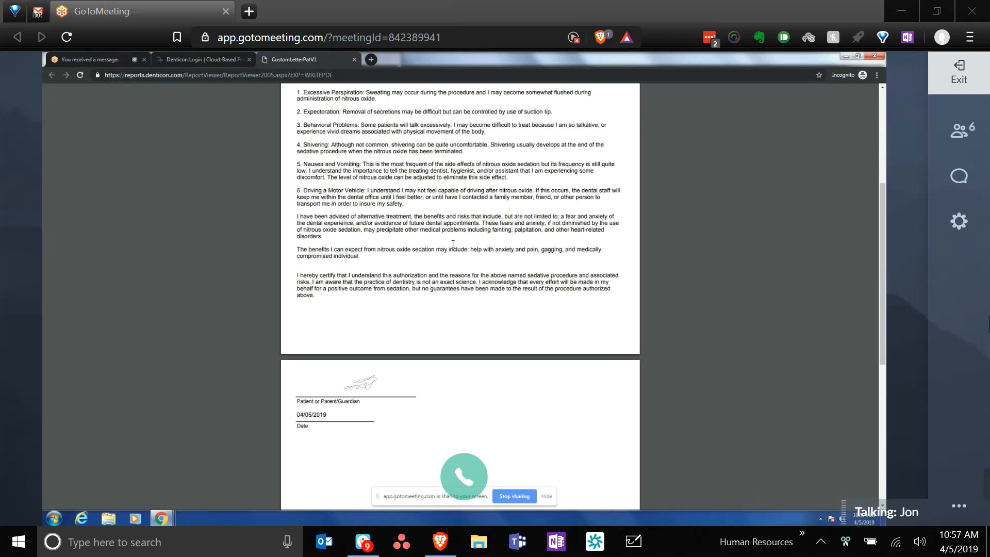
pyautogui.scroll(1, 453, 244)
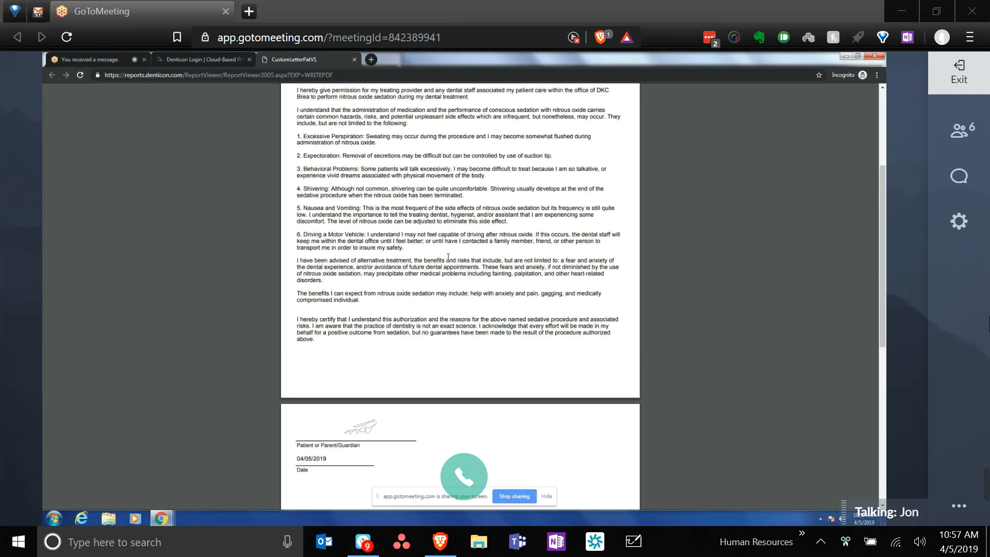
pyautogui.scroll(-6, 449, 260)
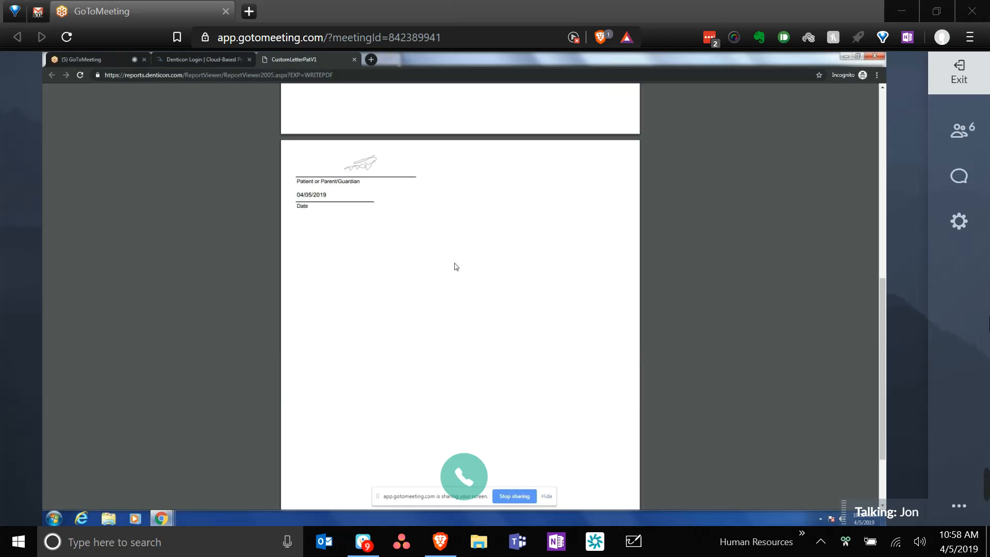
pyautogui.scroll(6, 456, 267)
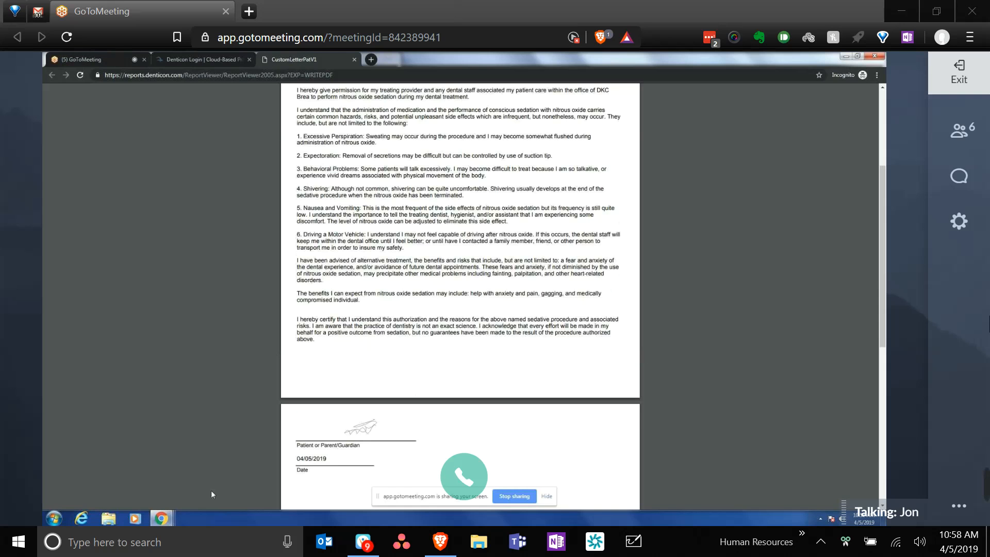
# - Bring the consent Report Viewer forward, scroll it, then switch to the full consent letter window
pyautogui.click(162, 518)
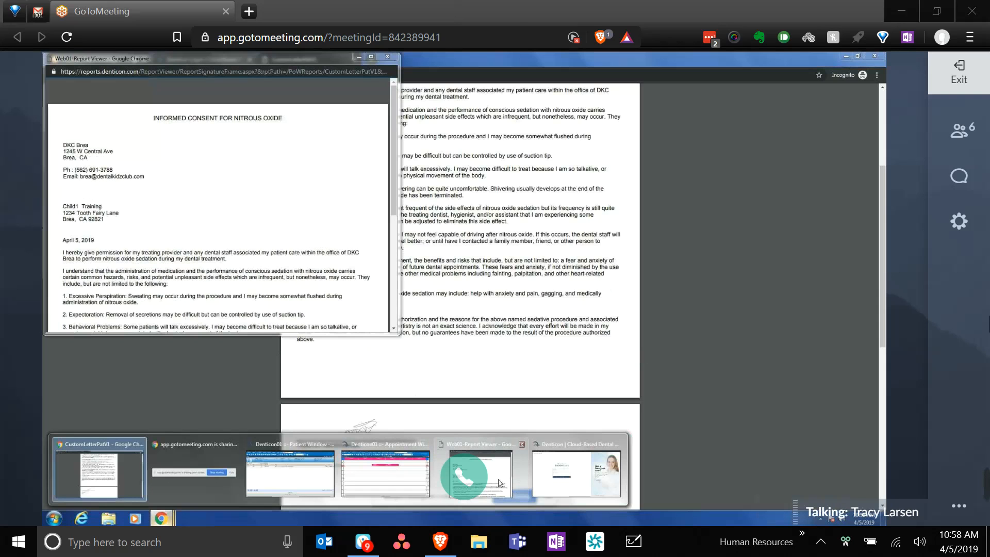
pyautogui.click(499, 483)
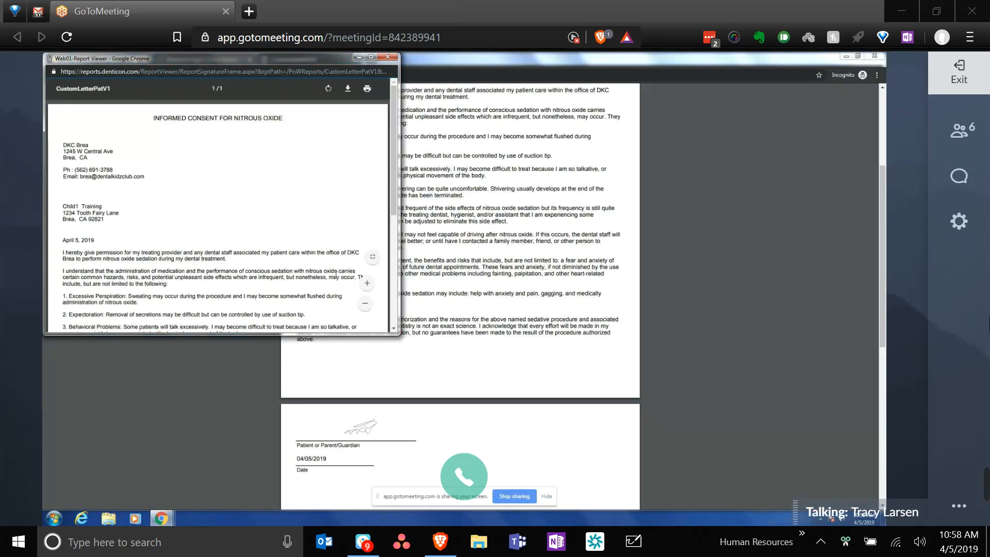
pyautogui.scroll(-3, 336, 274)
pyautogui.scroll(-1, 258, 286)
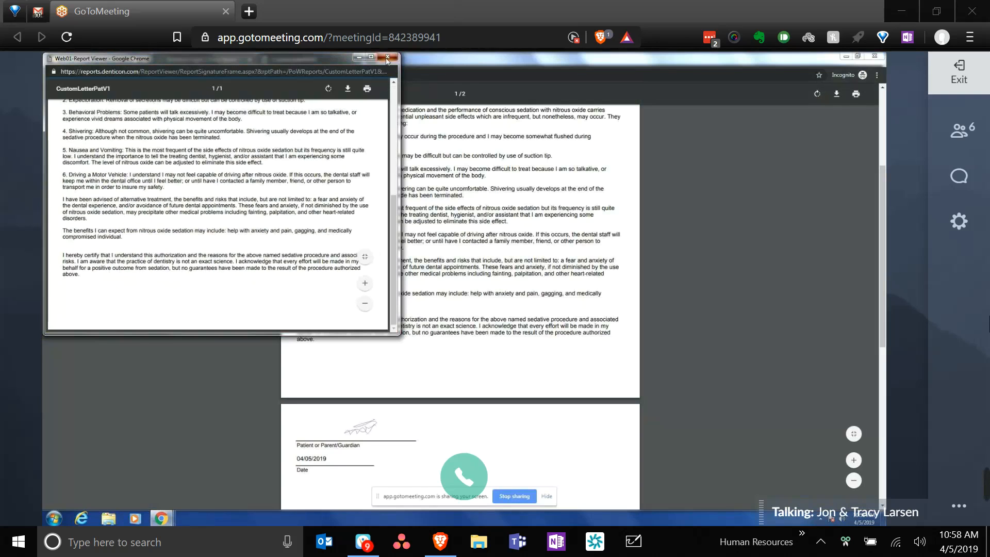
pyautogui.click(424, 86)
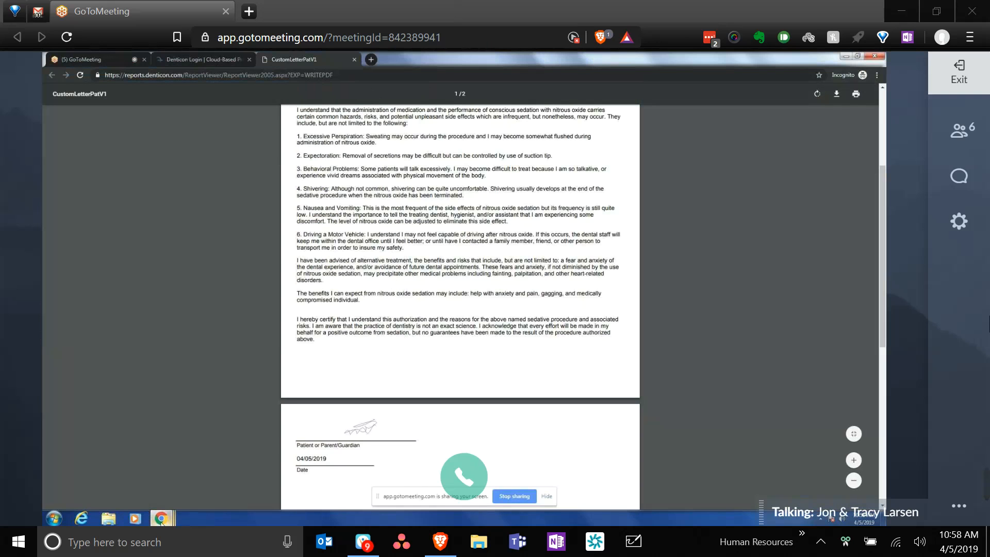
pyautogui.moveTo(167, 523)
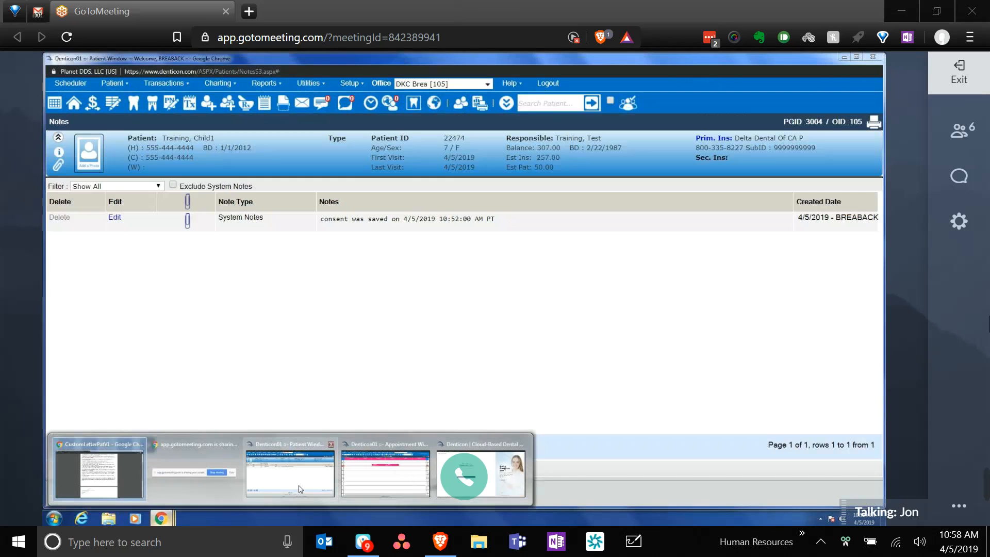
# - Preview the Patient Consent letter group from Print > Letters, then close the preview
pyautogui.click(299, 488)
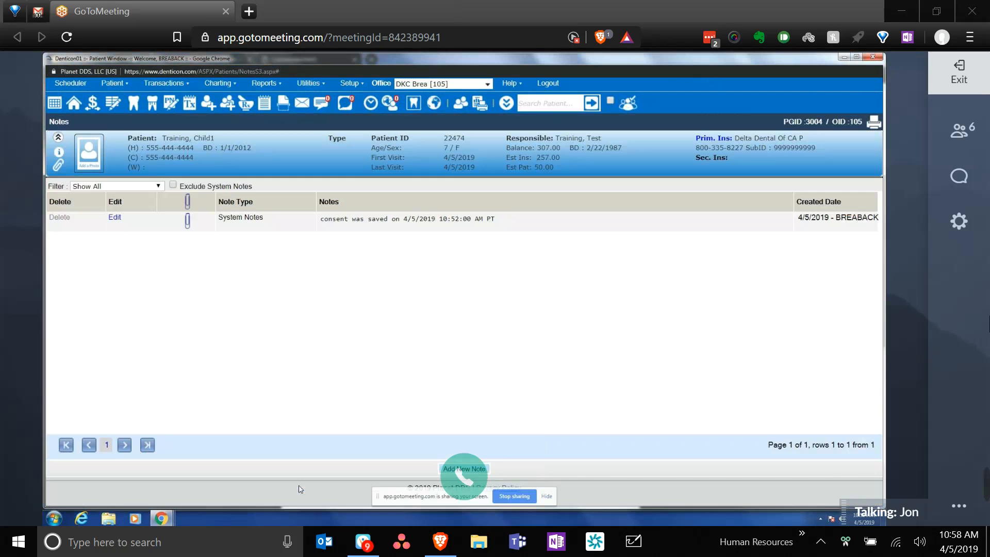
pyautogui.click(485, 113)
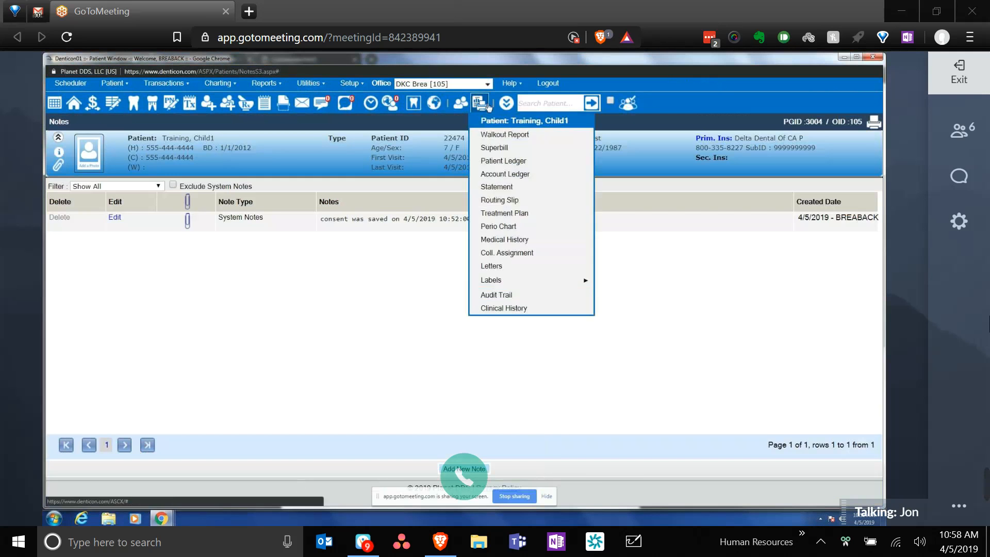
pyautogui.click(492, 266)
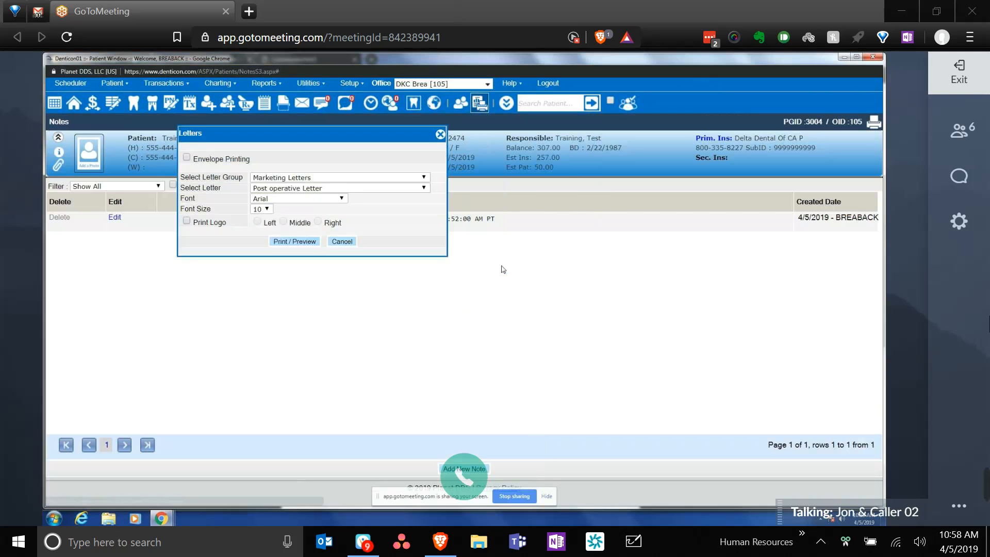
pyautogui.click(332, 177)
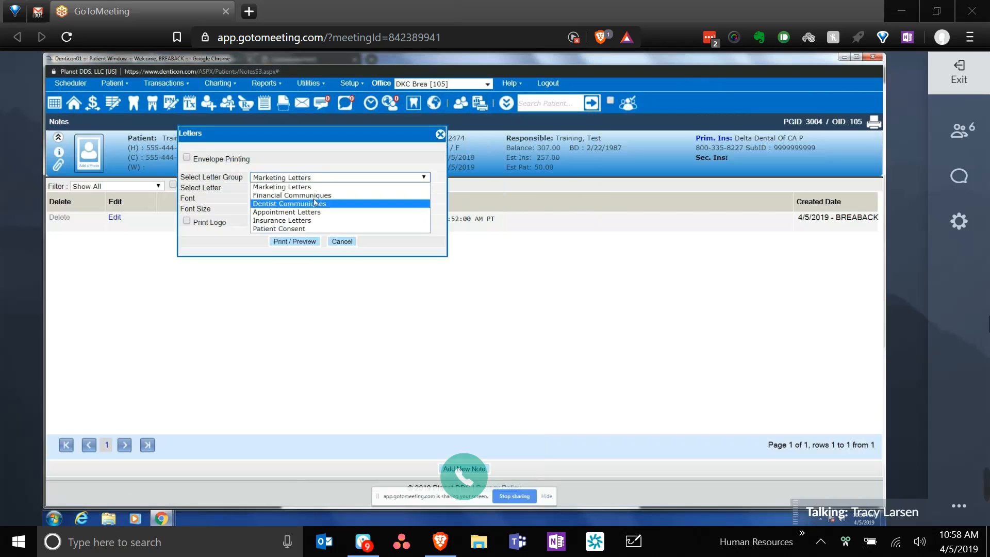
pyautogui.click(289, 231)
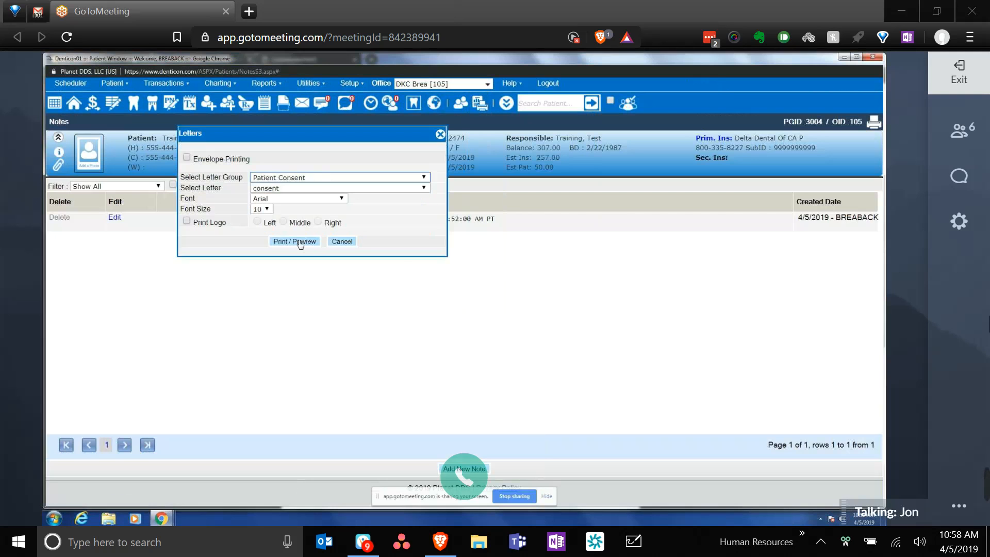
pyautogui.click(301, 242)
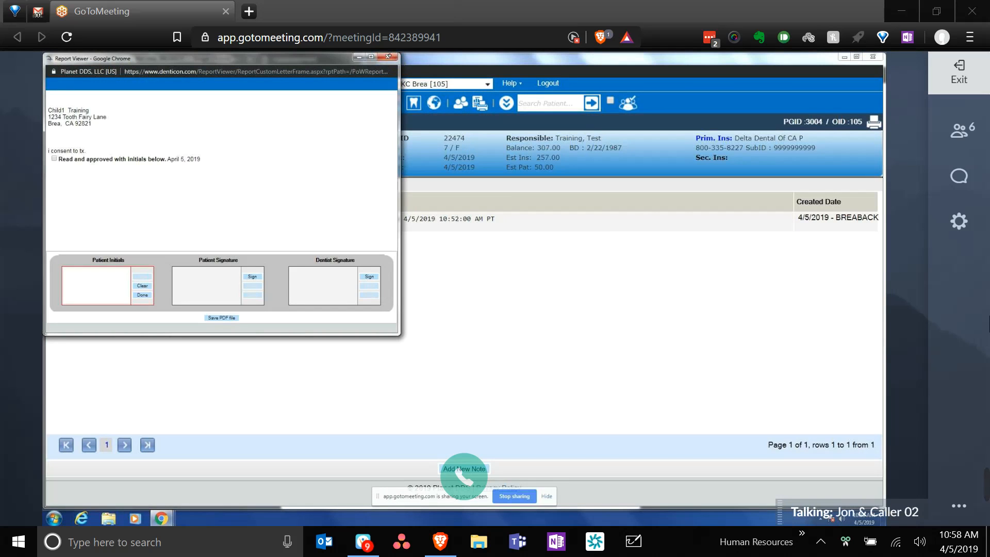
pyautogui.click(388, 57)
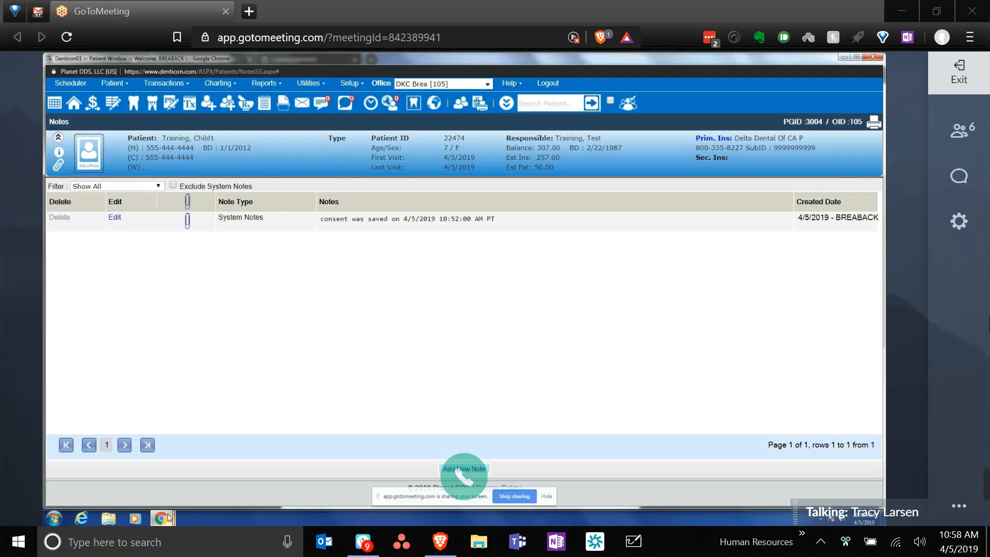
pyautogui.moveTo(168, 517)
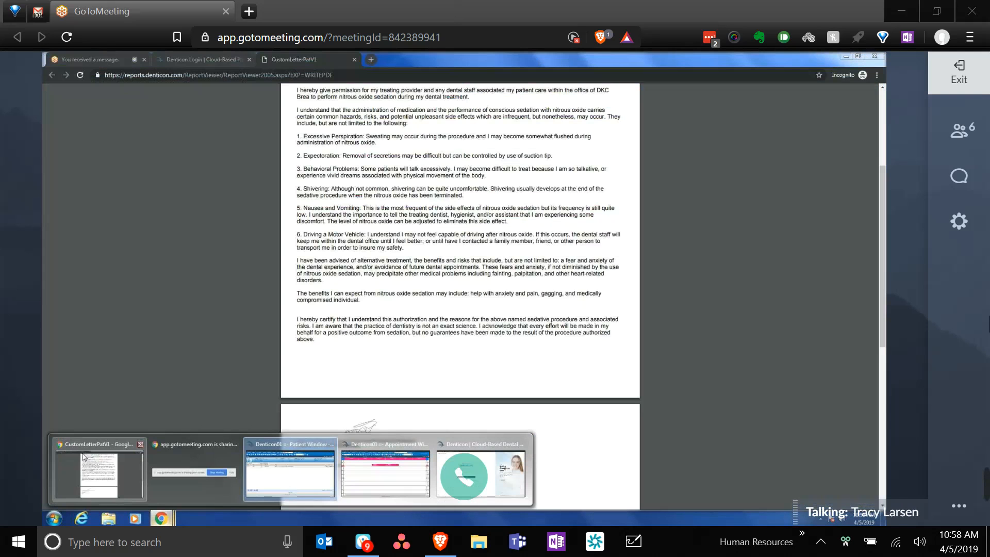
# - Close the CustomLetterPatV1 consent window and return to the patient's Notes page
pyautogui.click(140, 445)
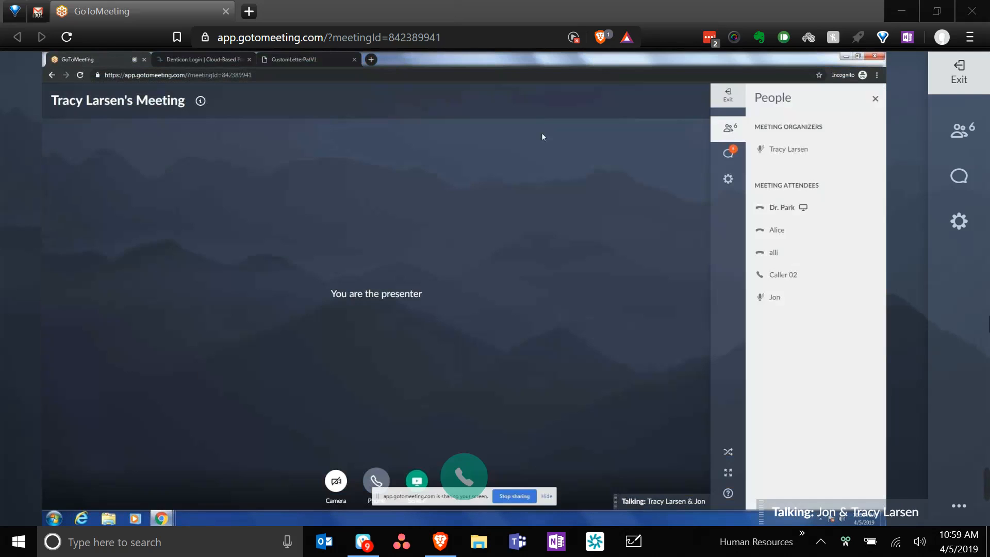
pyautogui.click(319, 60)
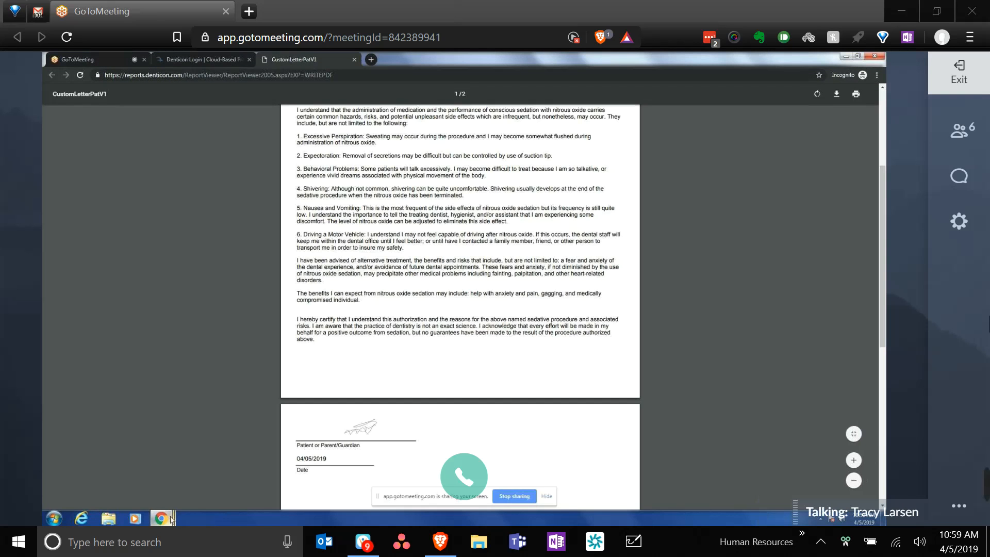
pyautogui.click(290, 474)
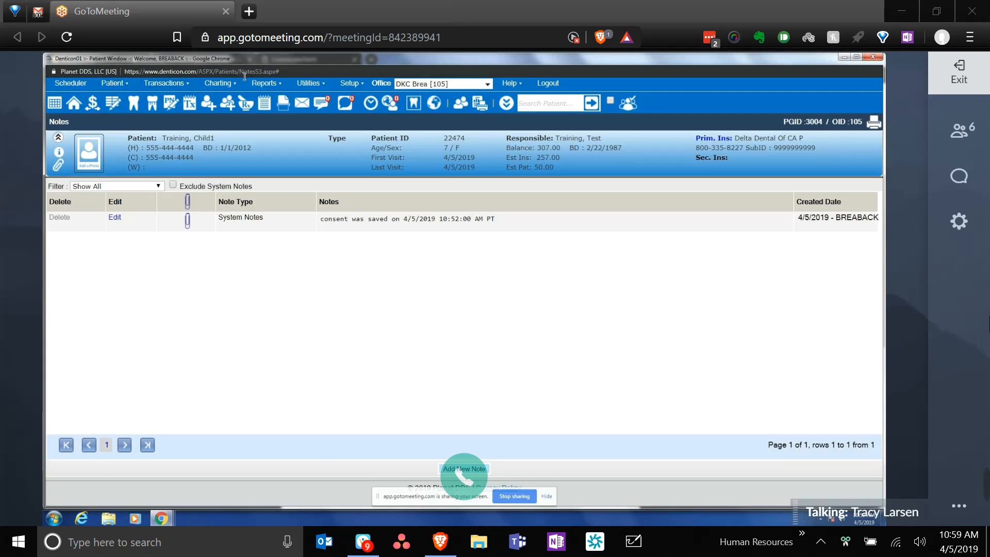
# - Preview the Missing Progress Notes daily report for 4/5/2019, then close it
pyautogui.click(258, 84)
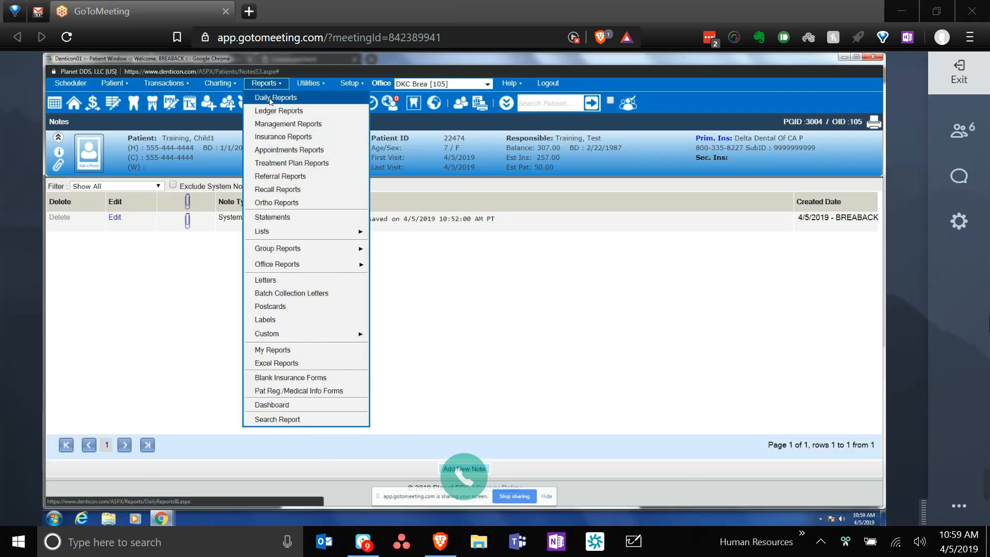
pyautogui.click(270, 99)
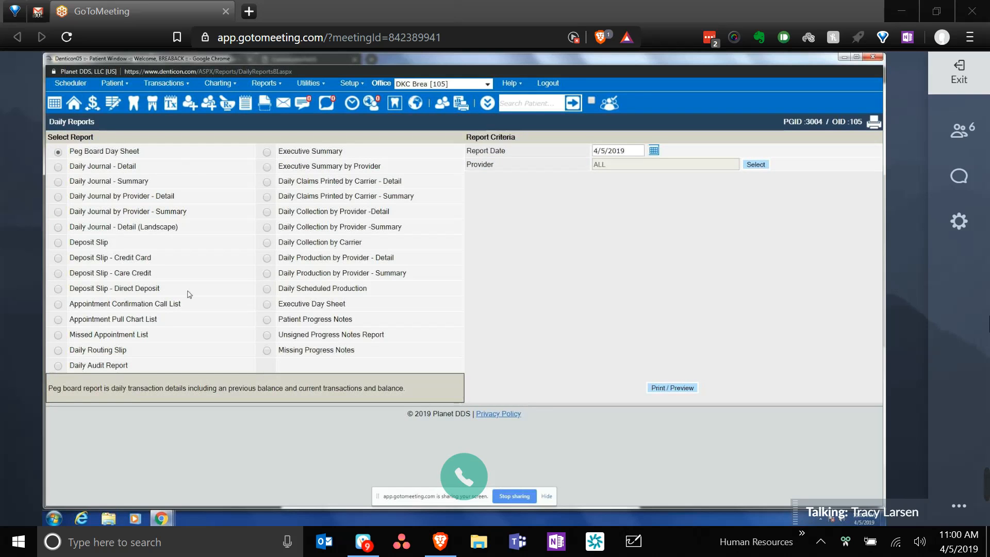
pyautogui.click(268, 351)
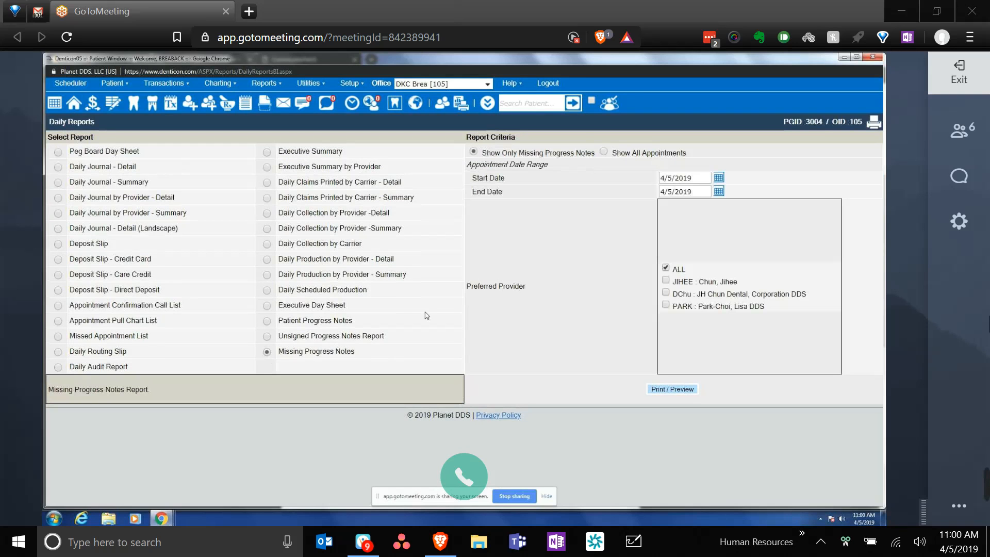
pyautogui.click(676, 395)
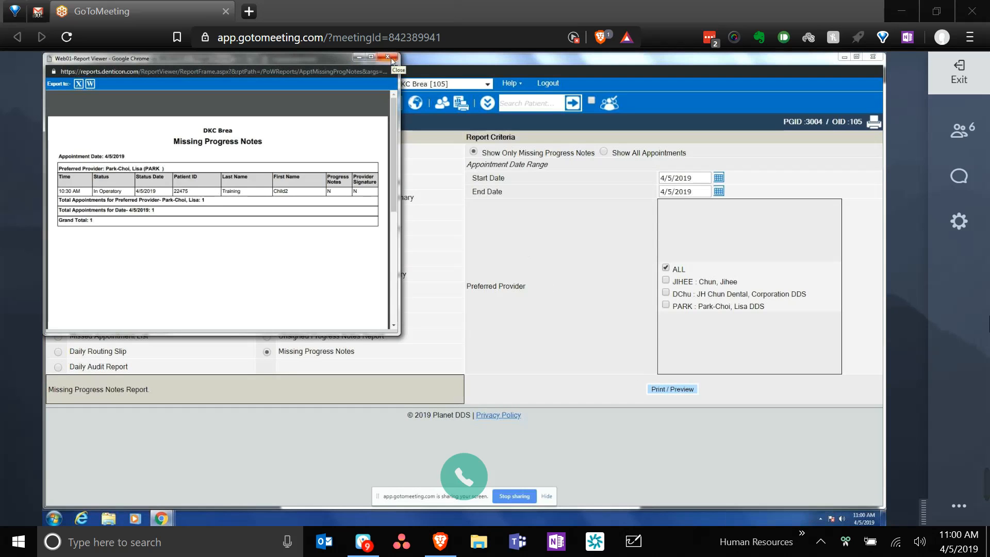
pyautogui.click(391, 60)
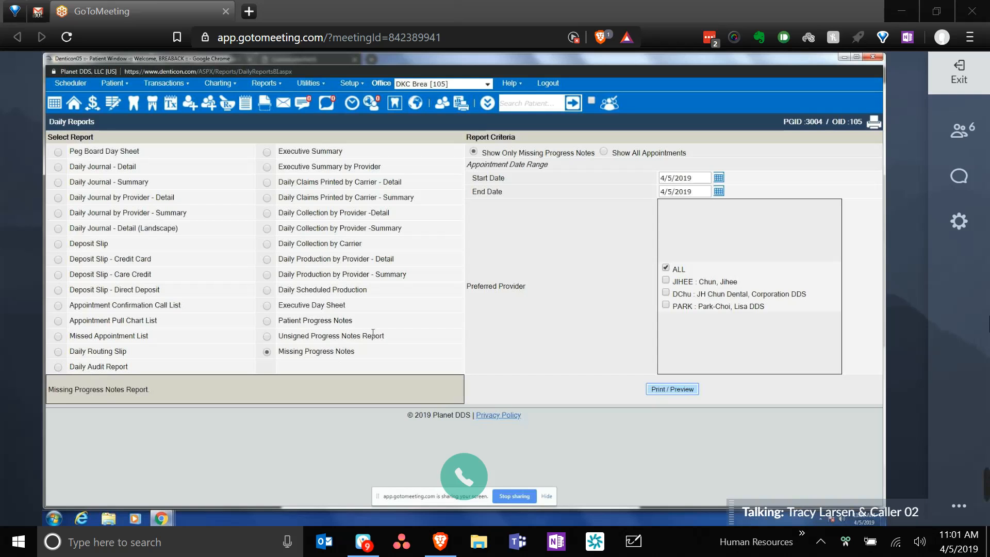
# - Run Daily Journal by Provider - Detail excluding payments and adjustments, review it, then close
pyautogui.click(58, 198)
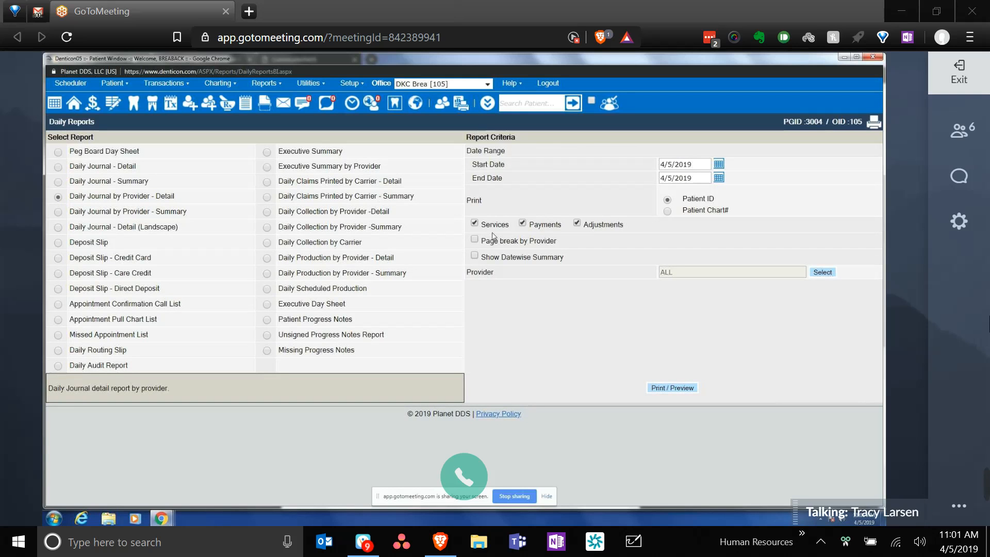
pyautogui.click(525, 223)
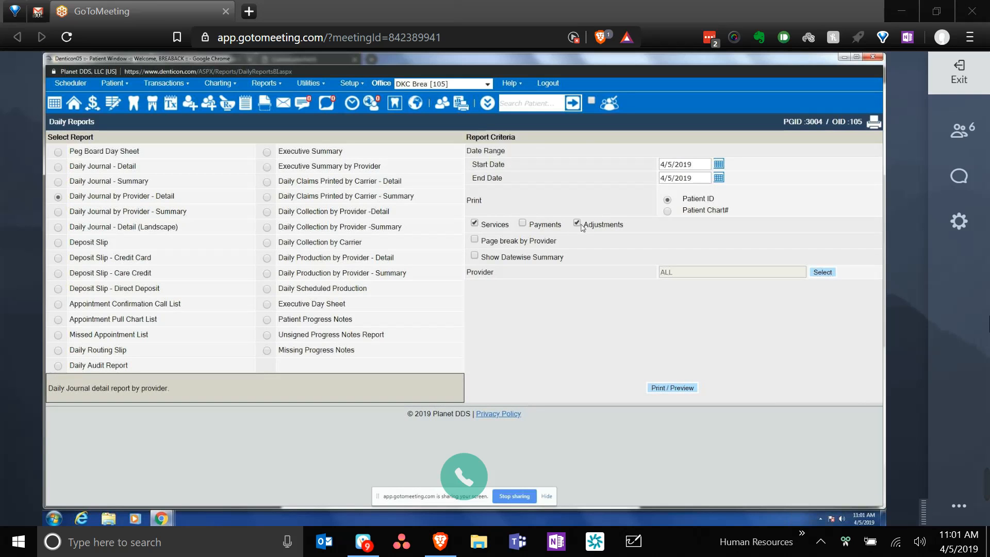
pyautogui.click(576, 226)
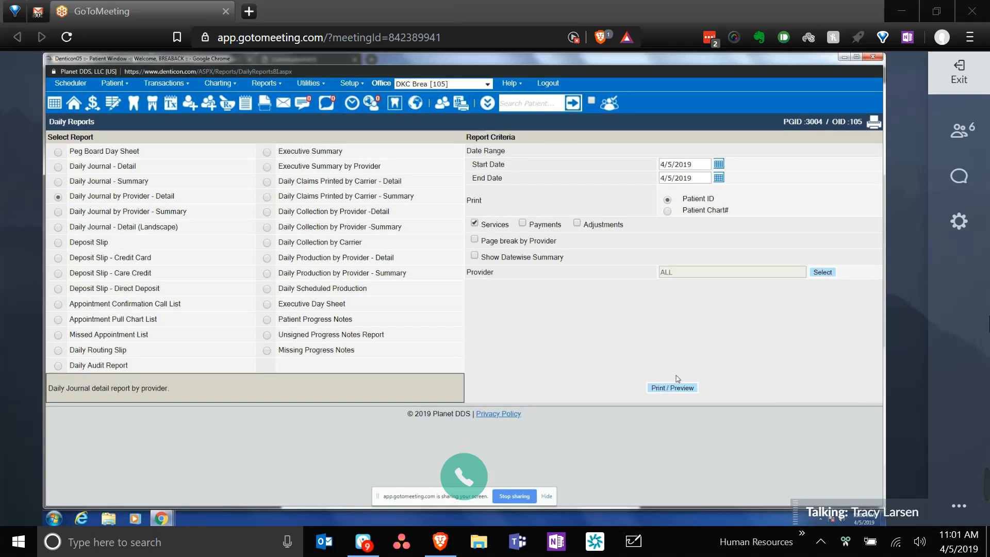
pyautogui.click(685, 390)
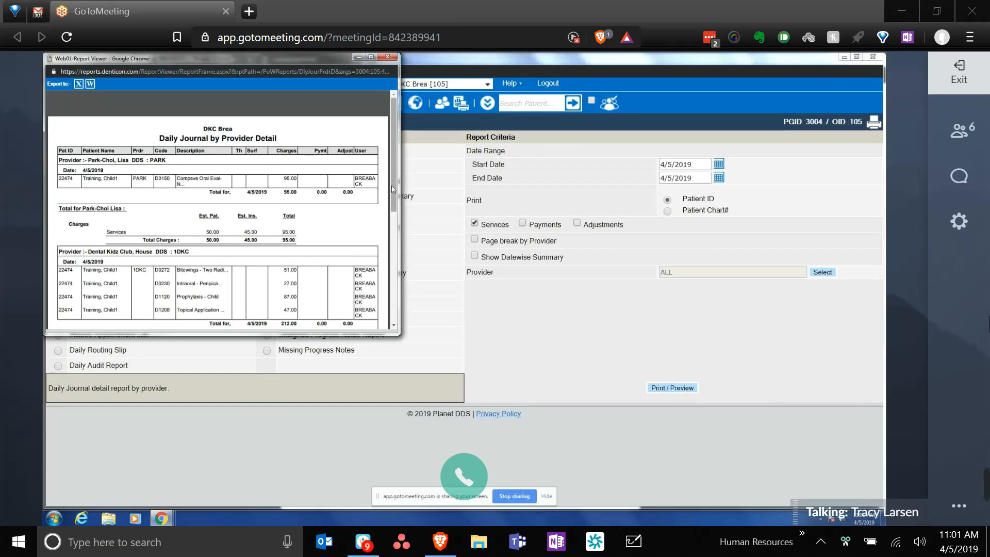
pyautogui.moveTo(393, 189); pyautogui.dragTo(416, 285)
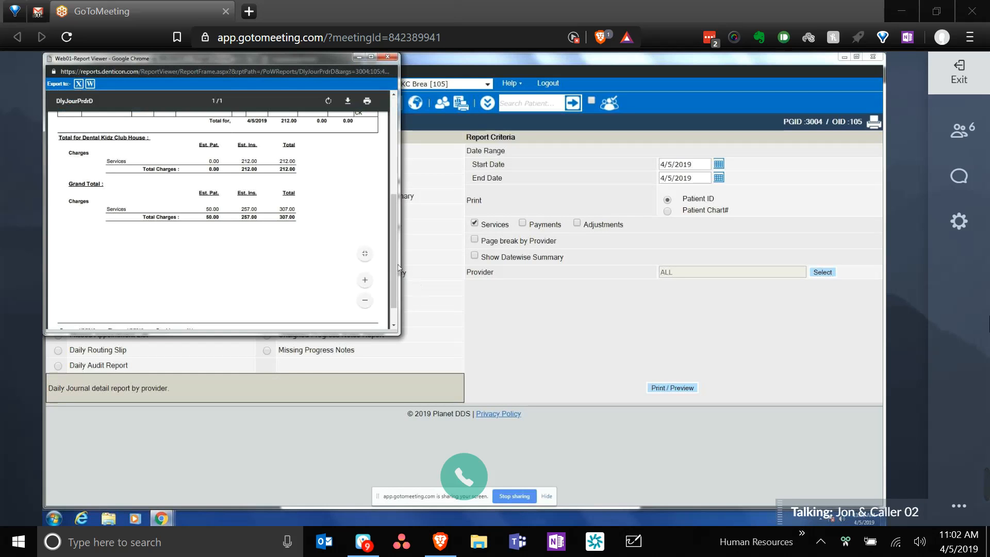
pyautogui.moveTo(393, 264); pyautogui.dragTo(416, 135)
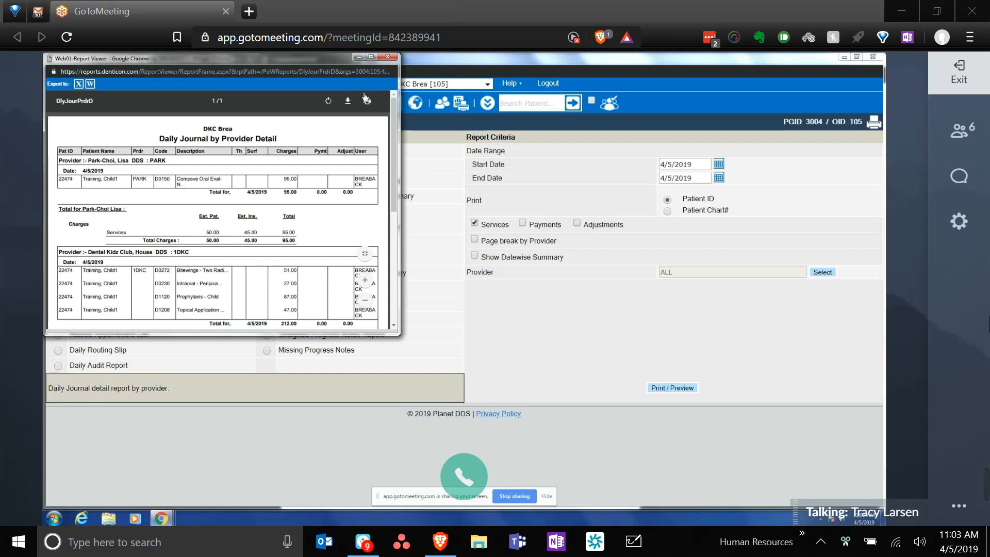
pyautogui.click(395, 58)
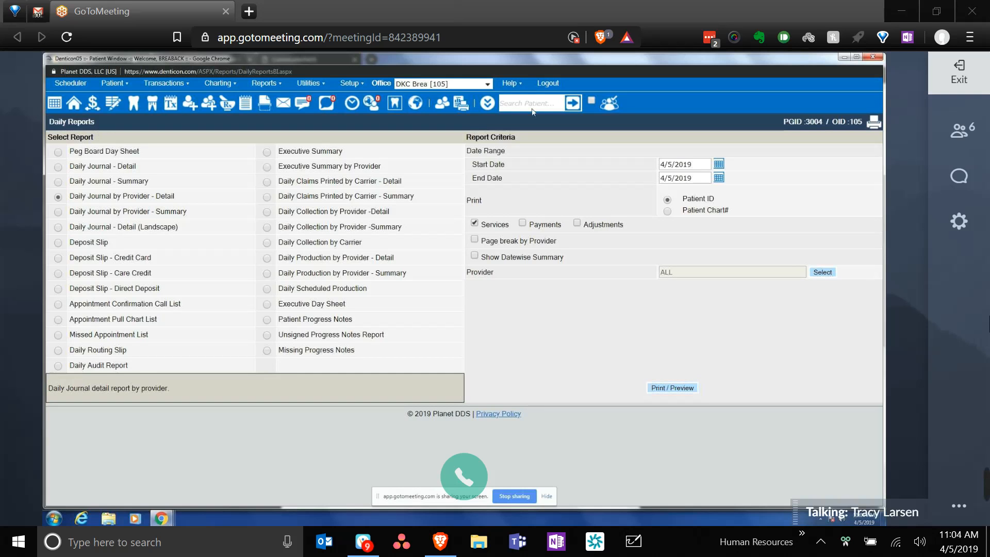
# - Open the full patient search page and search by the new patient's last name
pyautogui.click(560, 104)
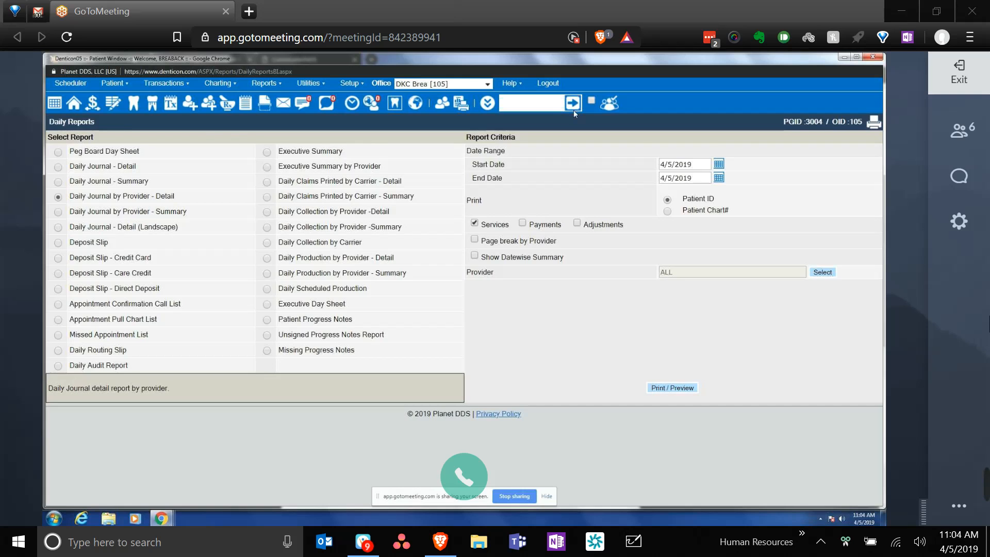
pyautogui.click(573, 109)
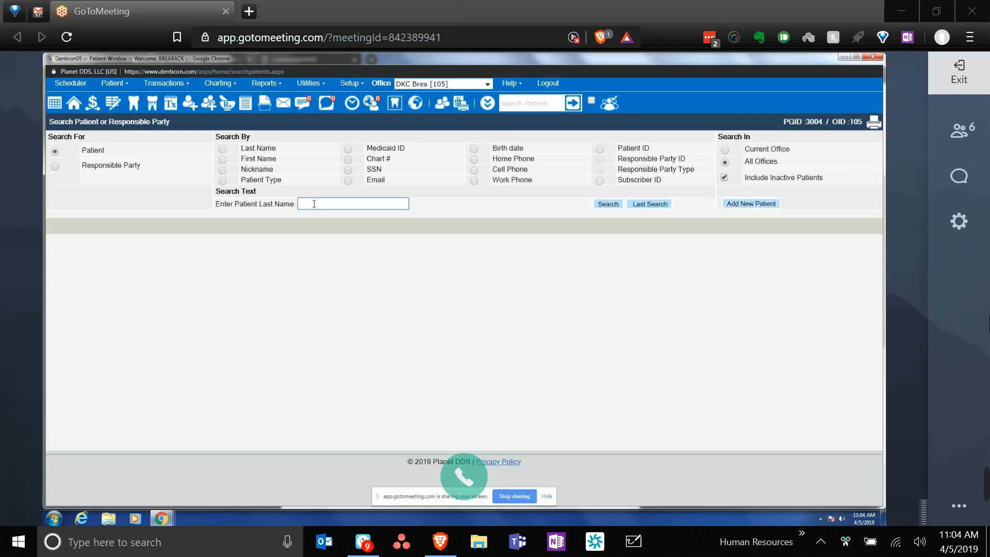
pyautogui.write('alice')
pyautogui.press('Return')
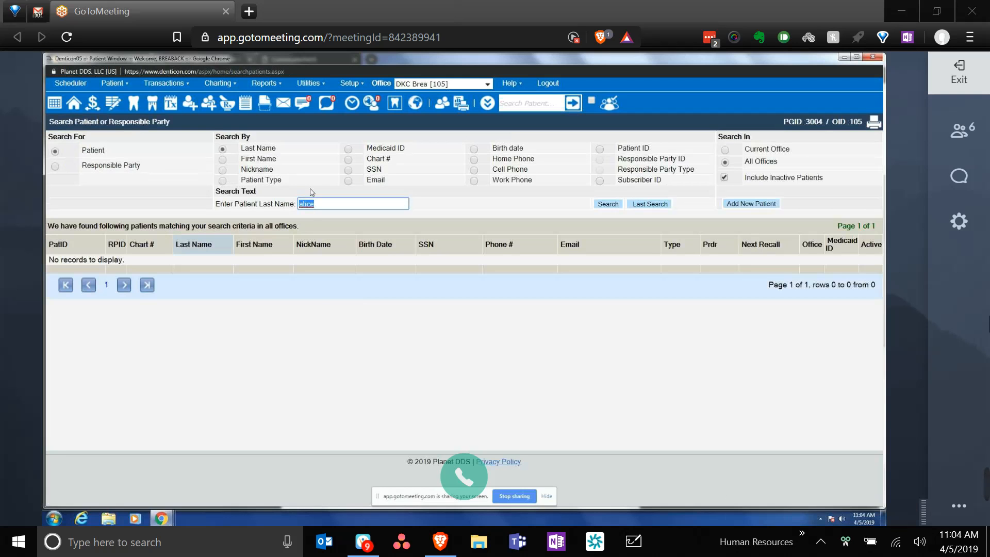
# - Search last names 'child' and 'test', then start adding a new patient
pyautogui.write('child')
pyautogui.press('Return')
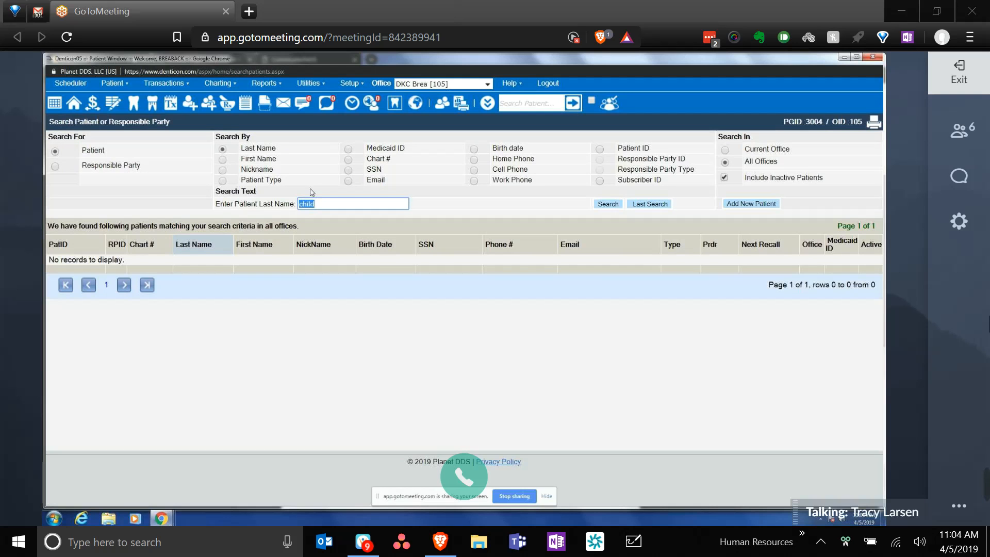
pyautogui.write('test')
pyautogui.press('Return')
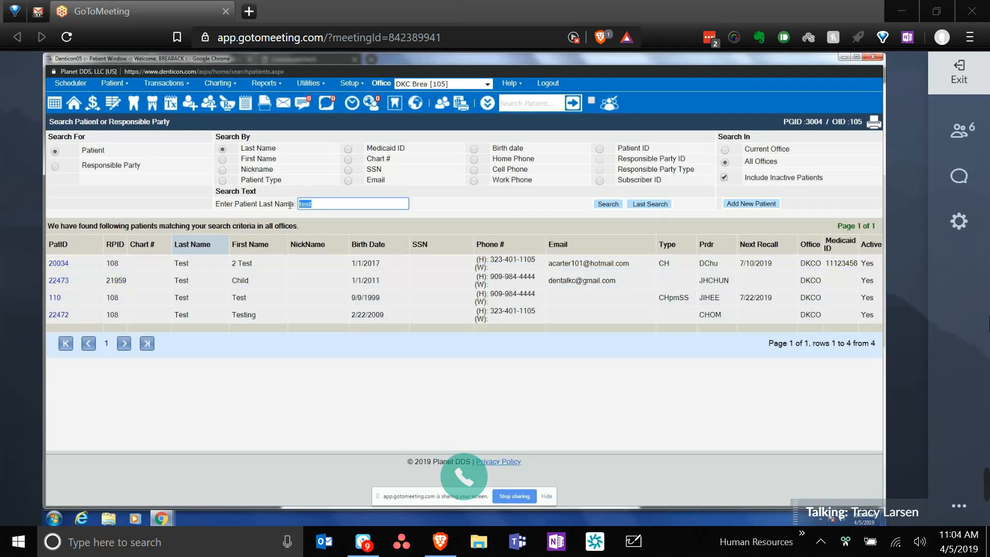
pyautogui.click(737, 205)
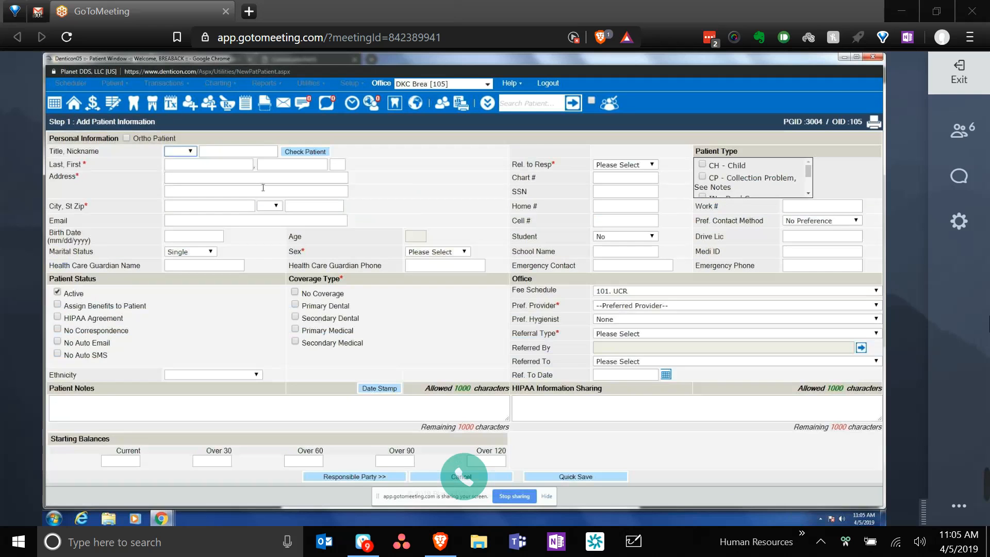
# - Enter the new patient's last and first names on Add Patient Information
pyautogui.click(203, 163)
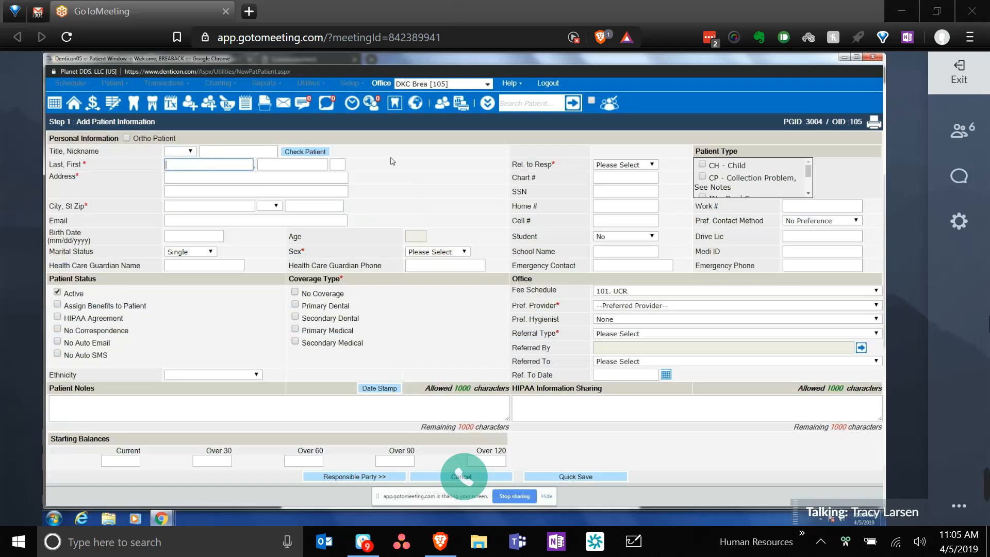
pyautogui.write('Alice')
pyautogui.press('Tab')
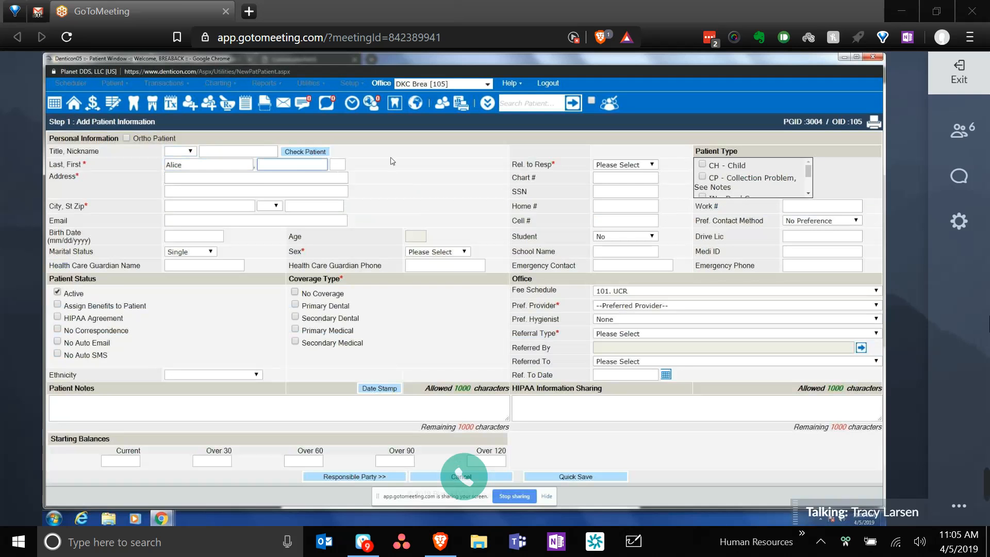
pyautogui.write('Wonderland')
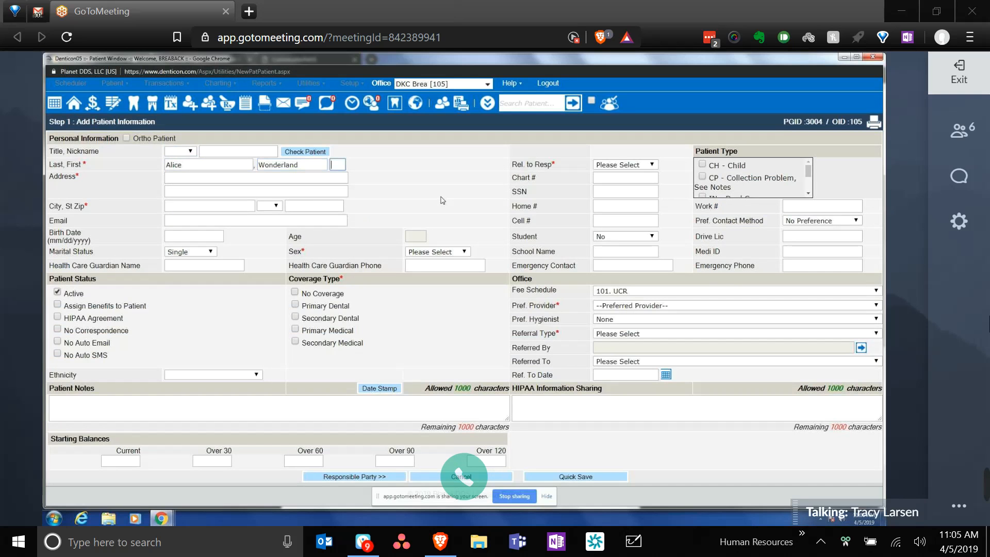
pyautogui.press('Tab')
pyautogui.click(329, 180)
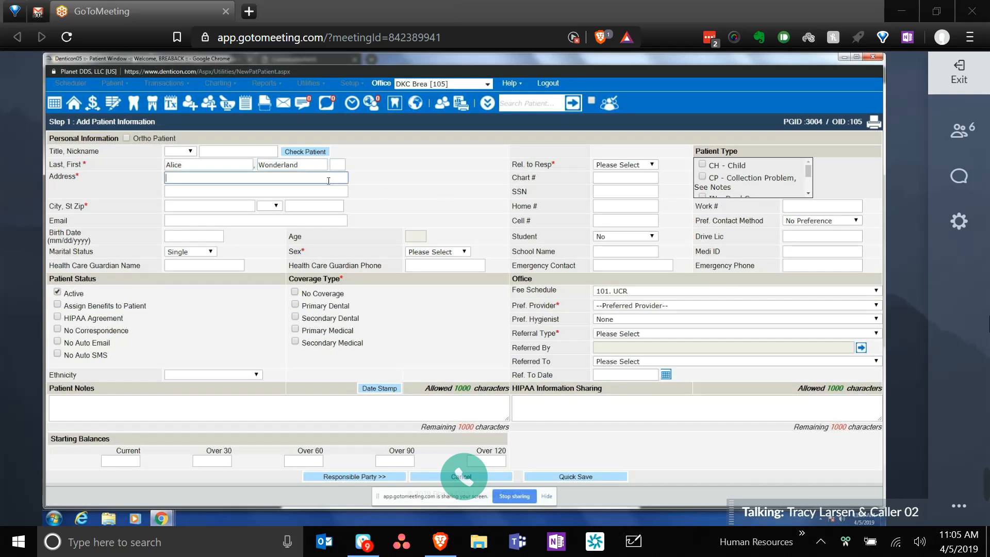
pyautogui.click(294, 164)
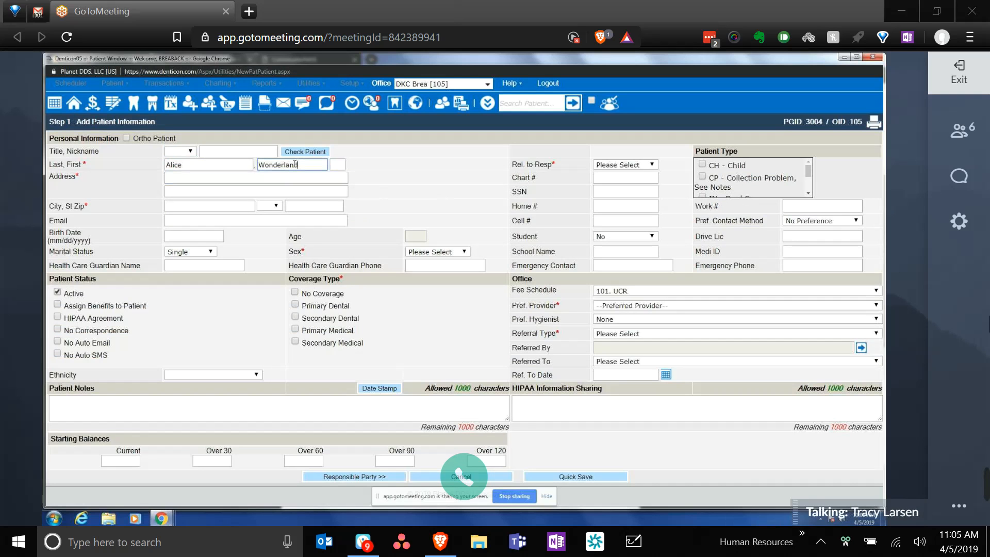
pyautogui.moveTo(295, 164); pyautogui.dragTo(257, 170)
# - Enter the street address and ZIP code, filling city and state from the ZIP lookup
pyautogui.click(270, 178)
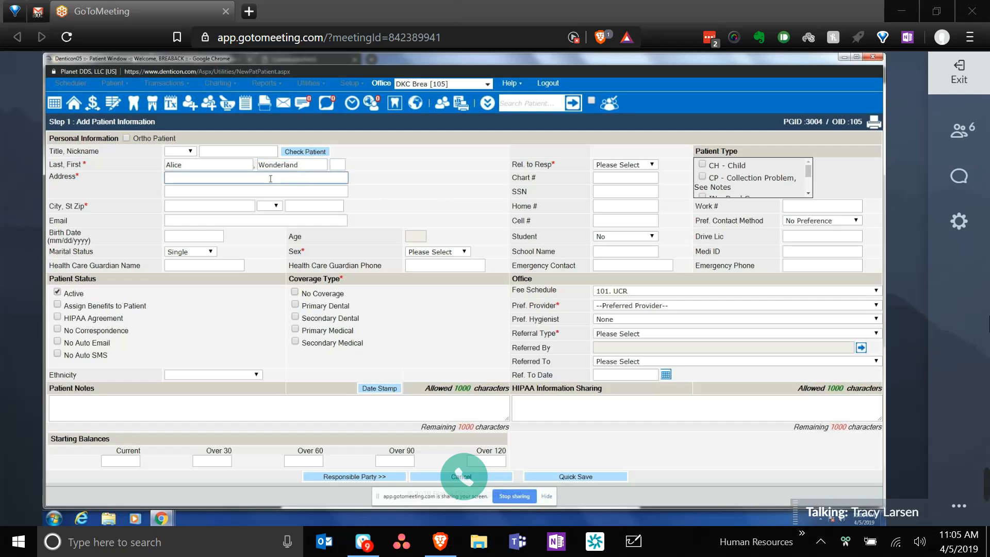
pyautogui.press('Tab')
pyautogui.press('Tab')
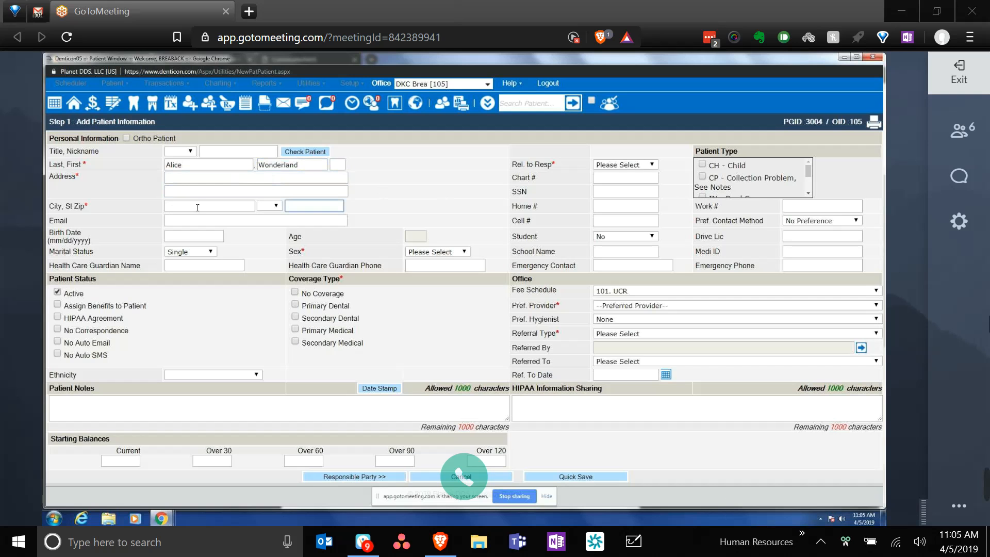
pyautogui.click(206, 180)
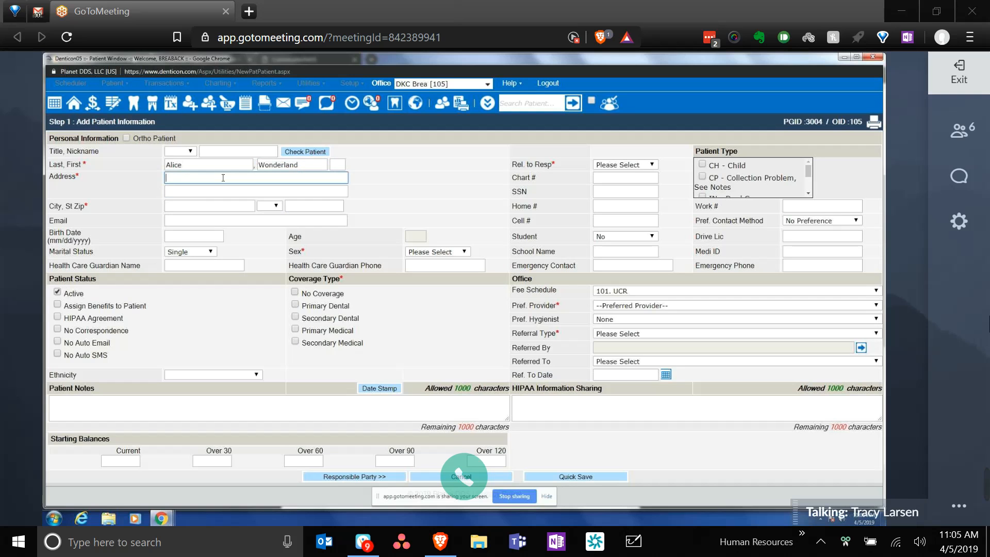
pyautogui.click(334, 205)
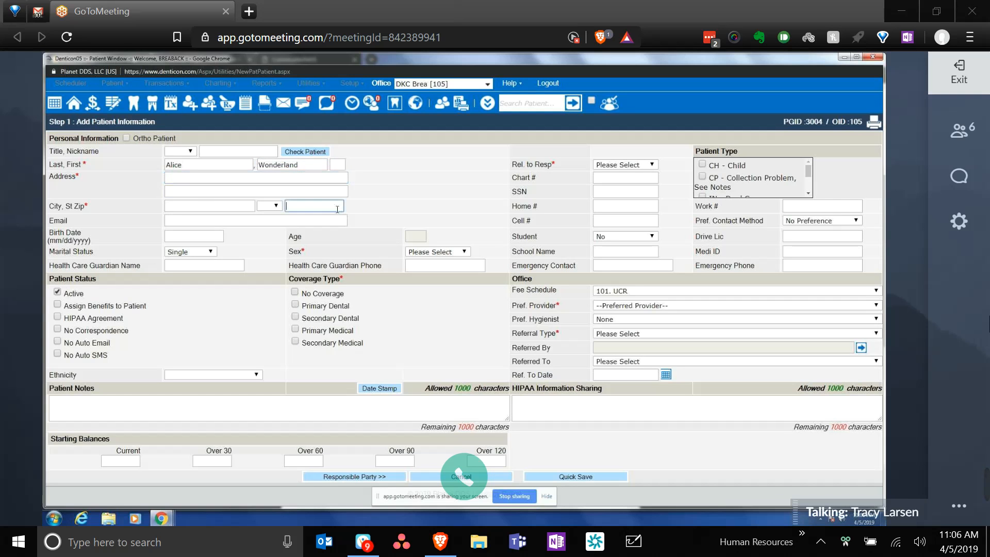
pyautogui.write('91762')
pyautogui.click(273, 178)
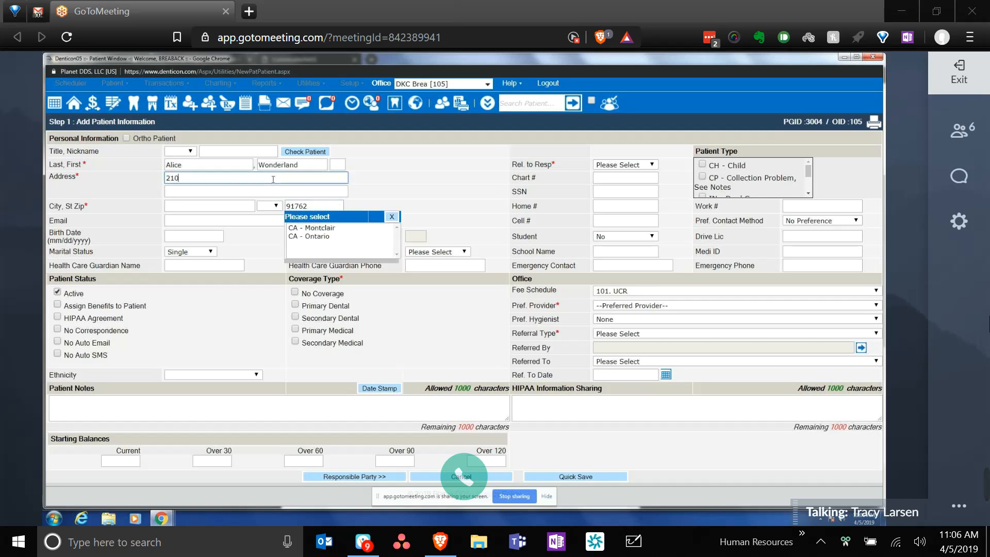
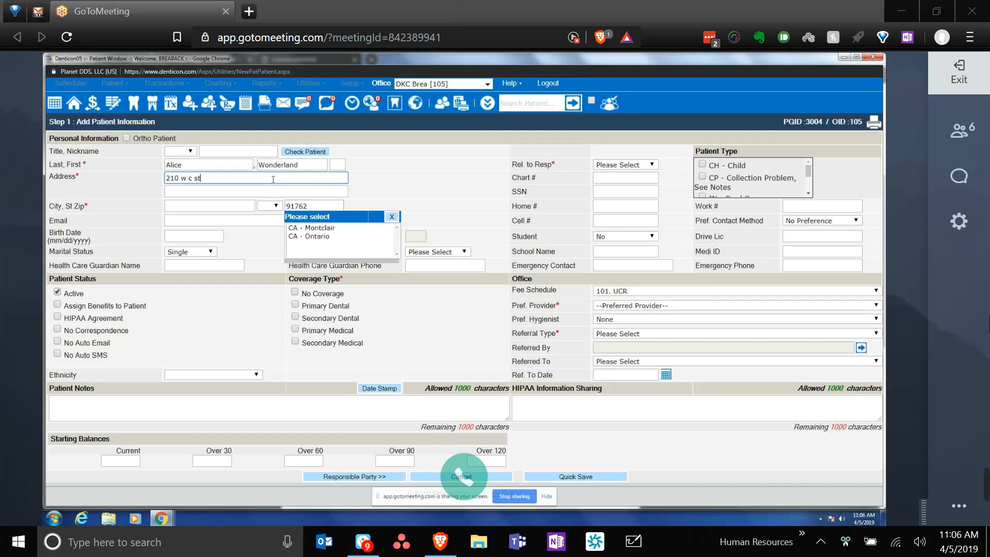
pyautogui.click(330, 236)
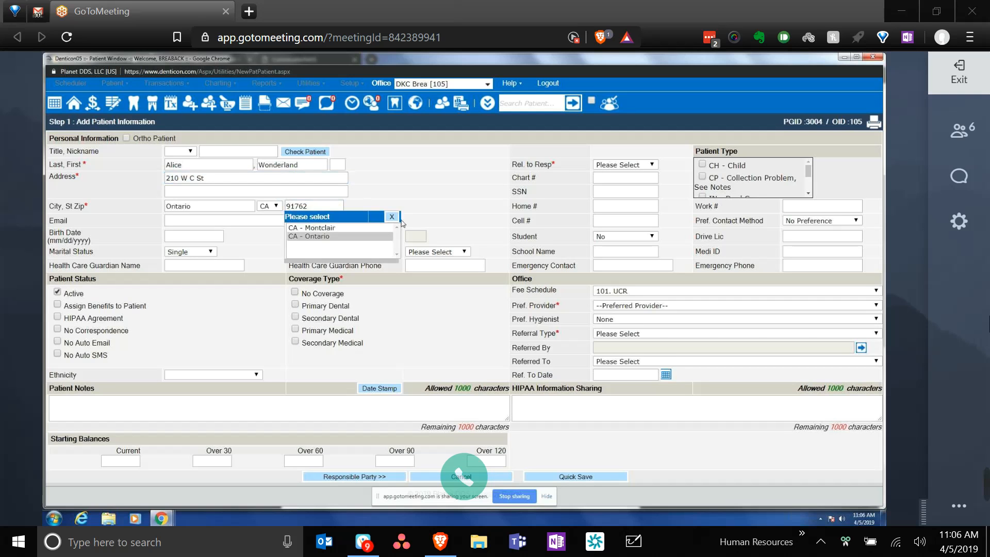
pyautogui.click(392, 216)
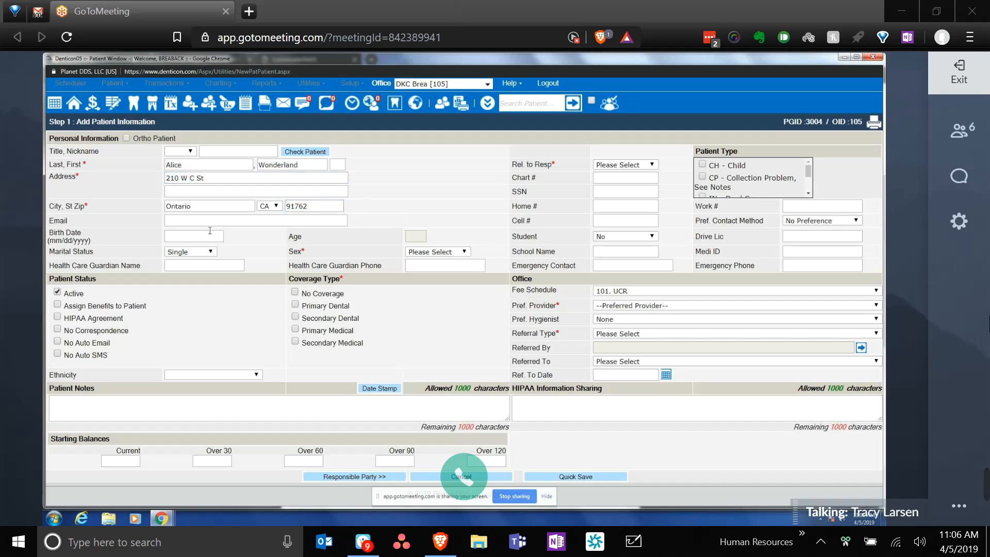
pyautogui.click(209, 222)
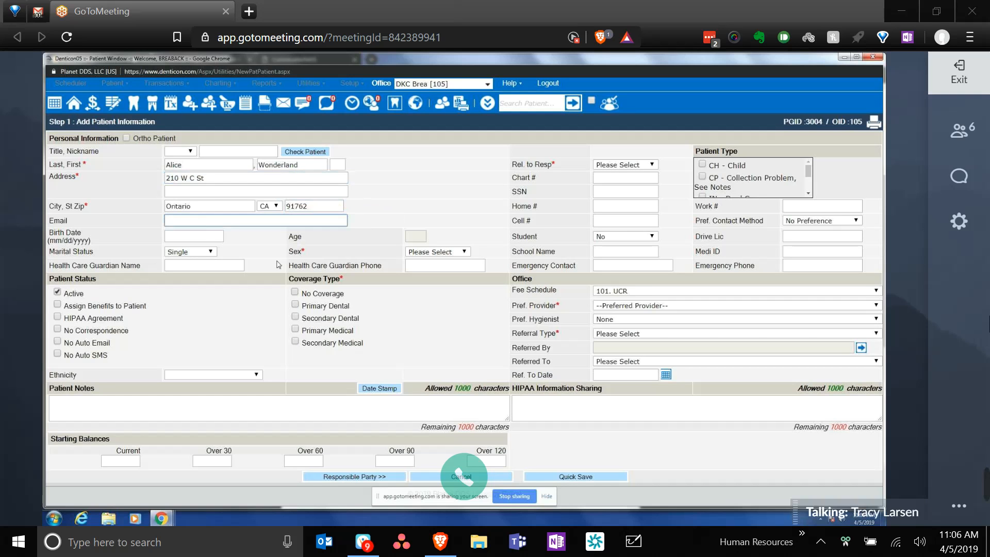
# - Set the patient's sex to Female
pyautogui.click(427, 252)
pyautogui.click(428, 279)
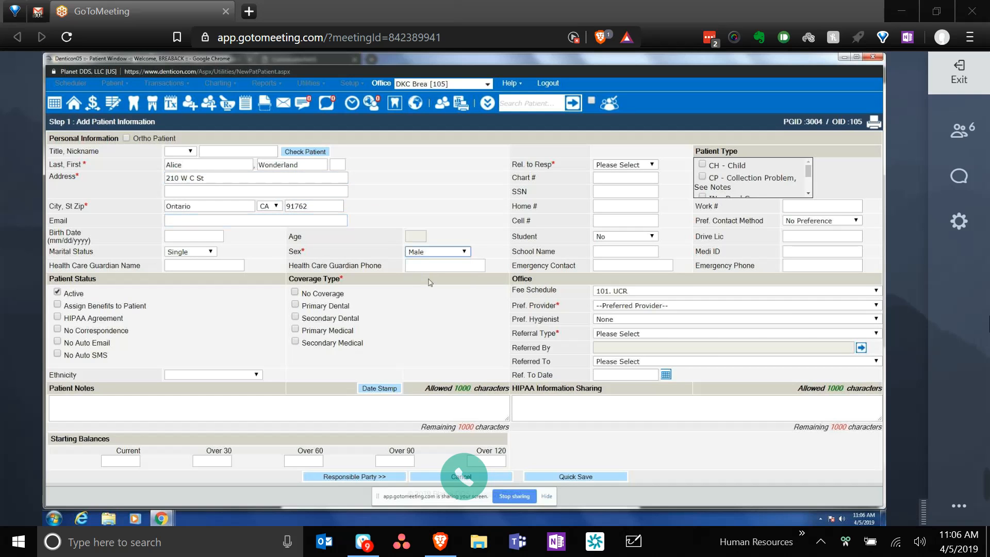
pyautogui.click(423, 253)
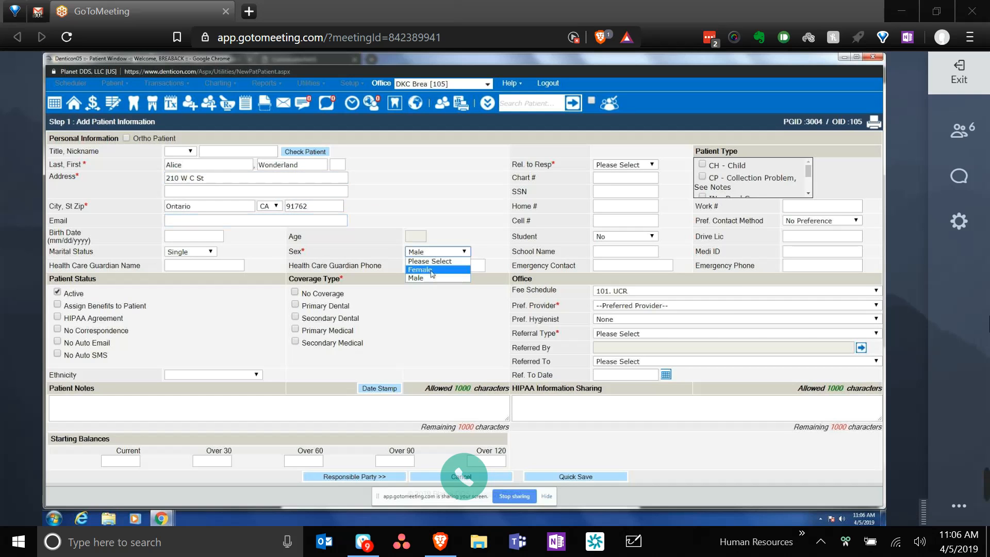
pyautogui.click(432, 270)
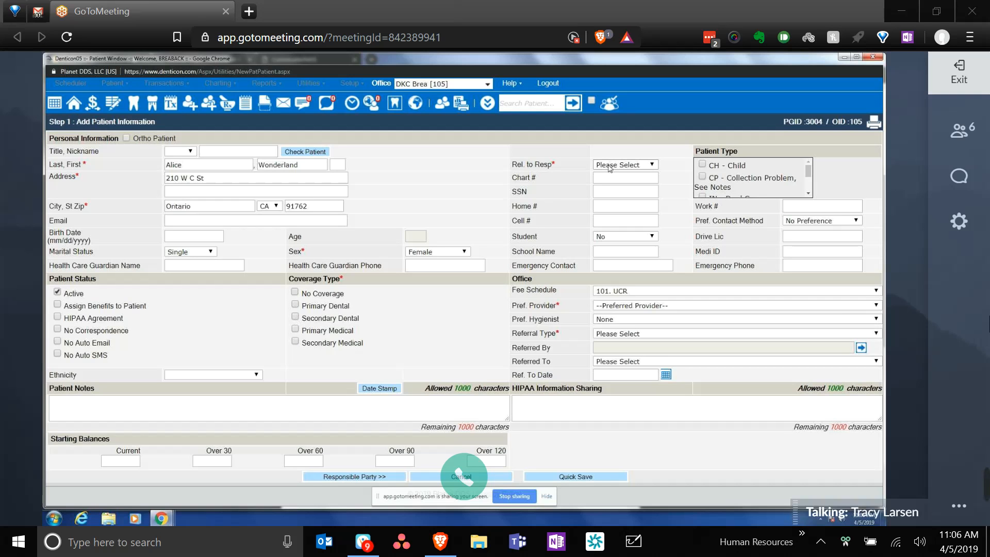
# - Set relationship to responsible party to Child, then change it to Spouse
pyautogui.click(653, 165)
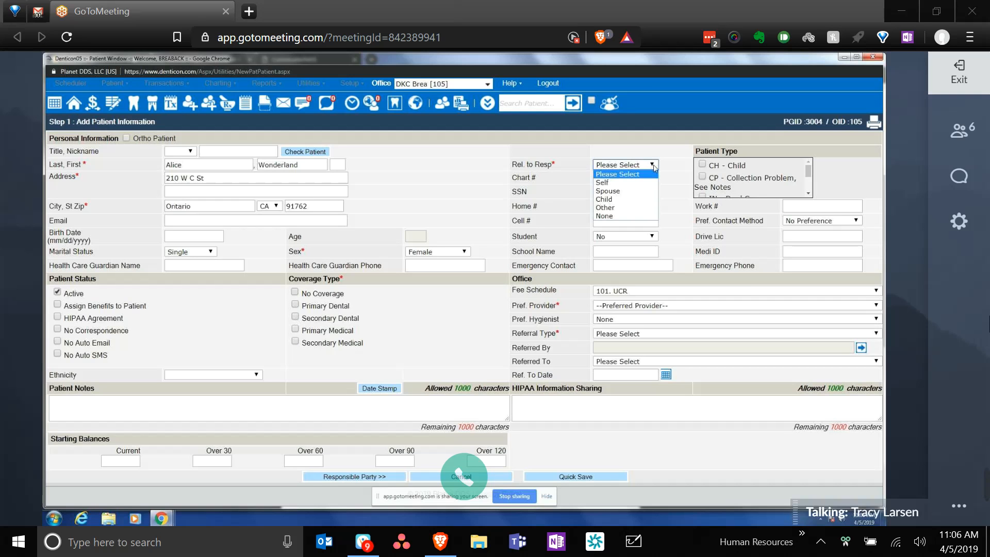
pyautogui.click(645, 199)
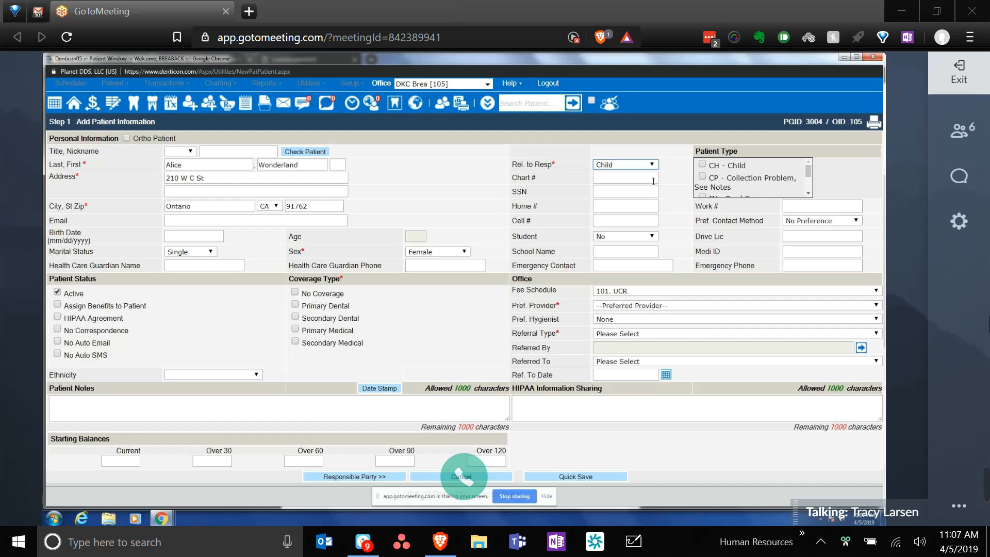
pyautogui.click(645, 167)
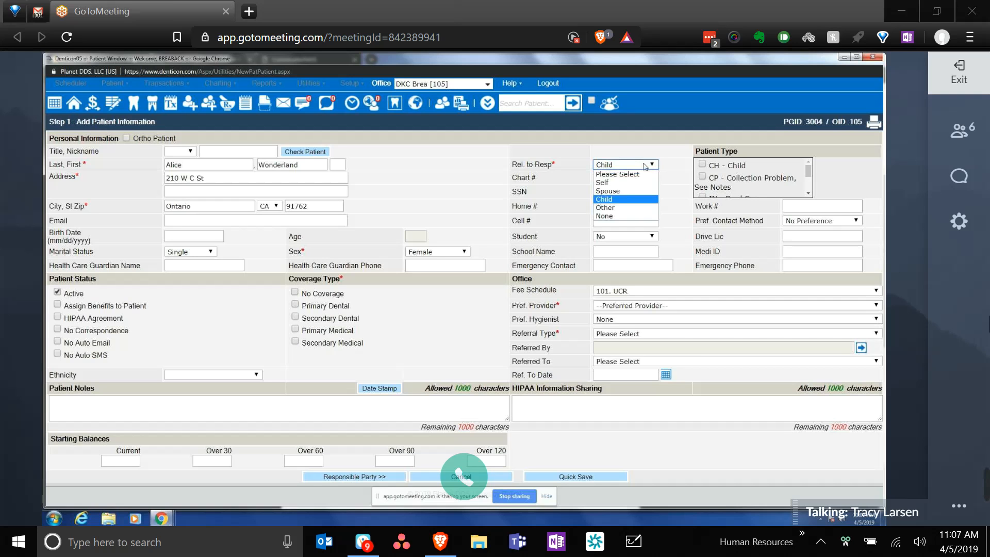
pyautogui.click(645, 191)
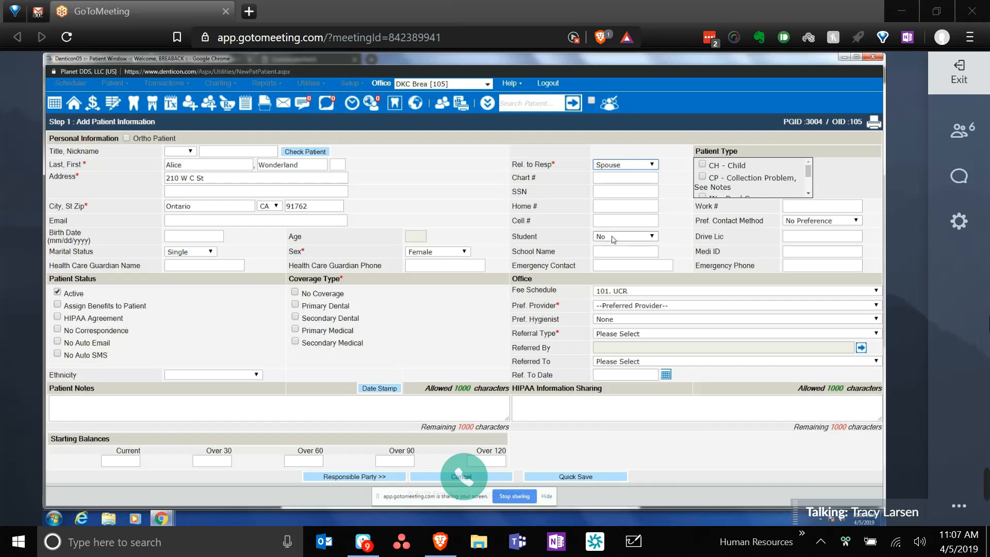
# - Enter the patient's home phone number, correcting one mistyped digit
pyautogui.click(602, 208)
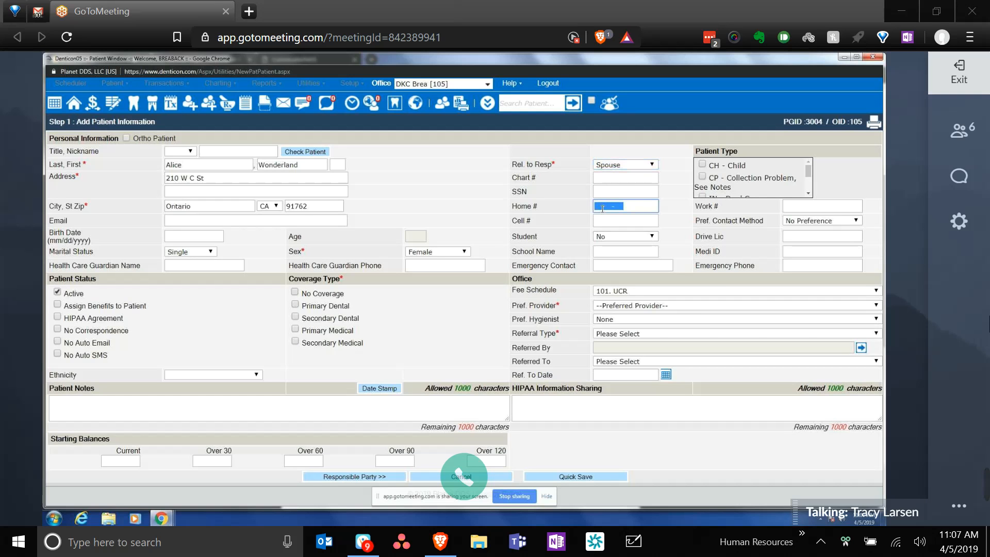
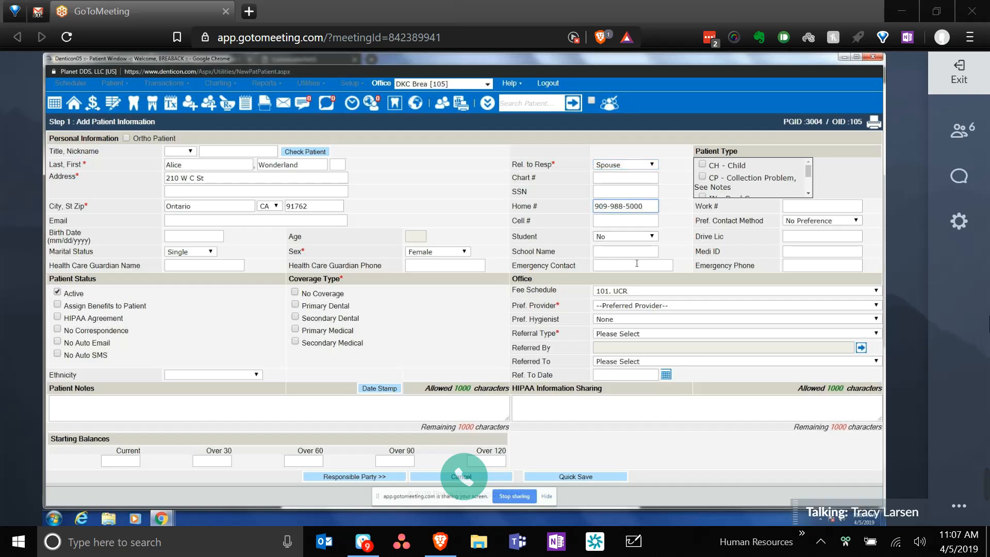
pyautogui.click(807, 222)
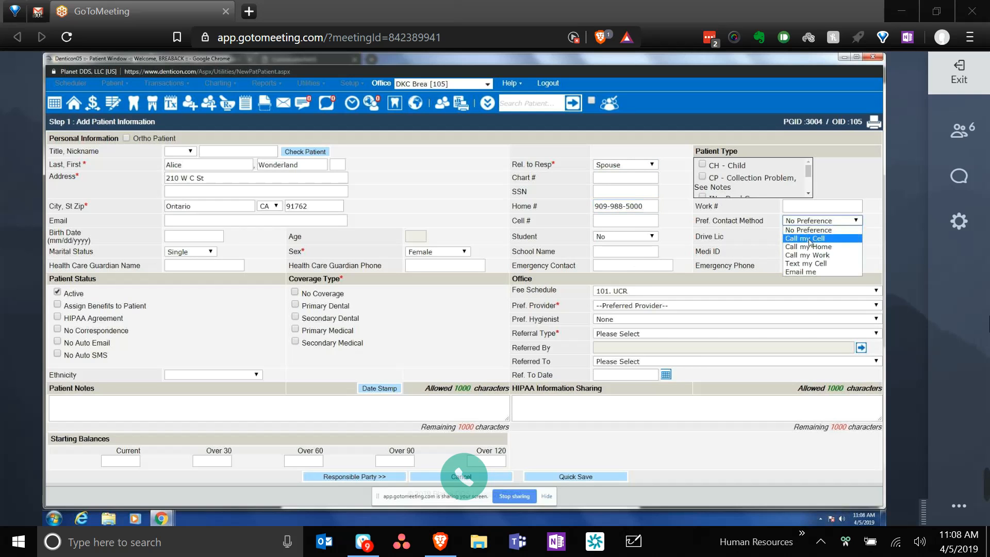
# - Choose 'Email me' as the patient's preferred contact method instead of No Preference
pyautogui.click(829, 270)
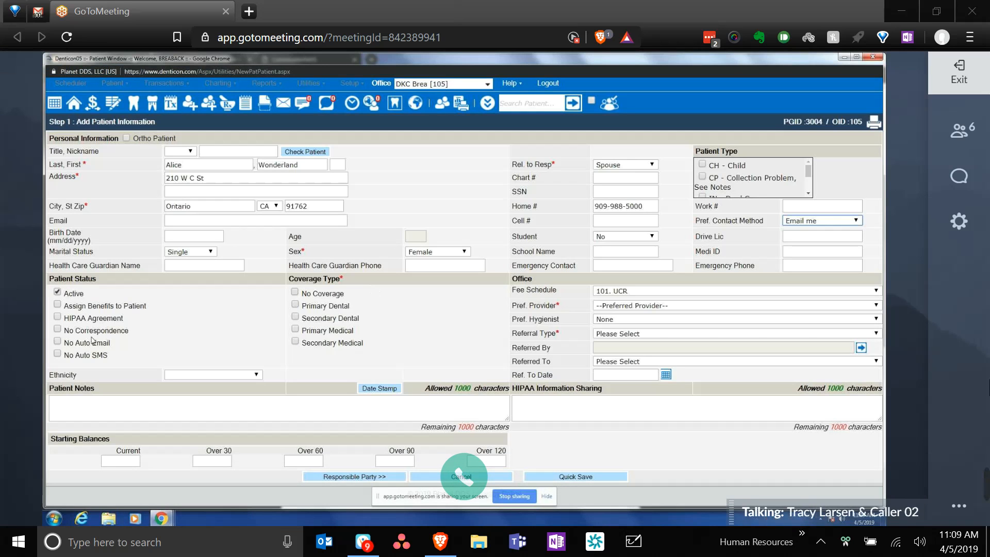
# - Tick HIPAA Agreement and add Secondary Dental alongside Primary Dental coverage
pyautogui.click(57, 316)
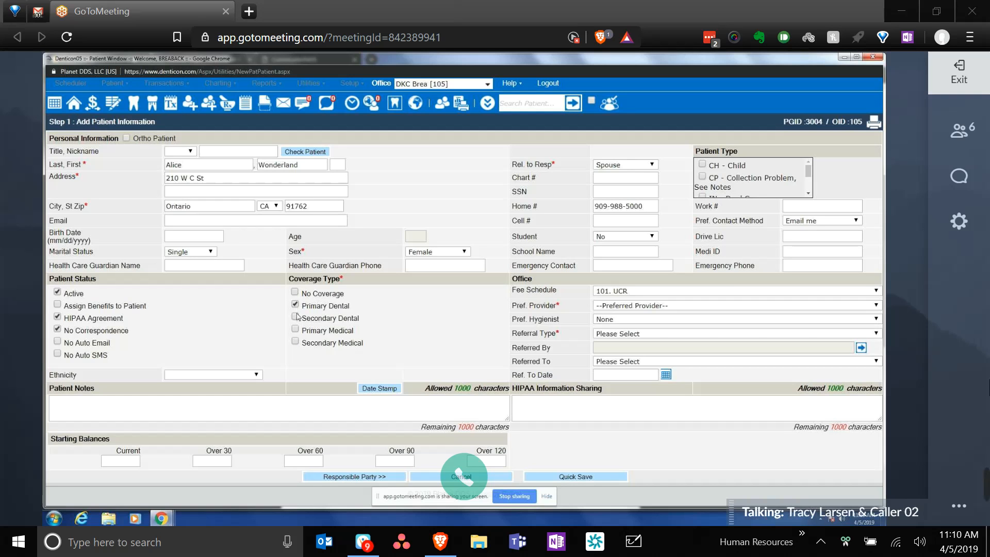
pyautogui.click(296, 316)
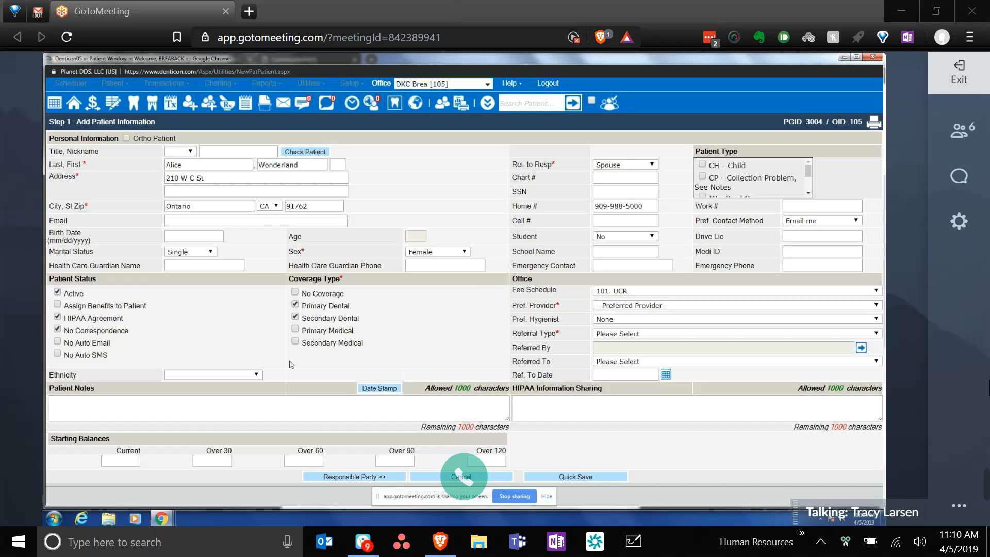
# - Add the patient note 'testing patient notes' and a HIPAA sharing entry naming who may get health information
pyautogui.click(244, 409)
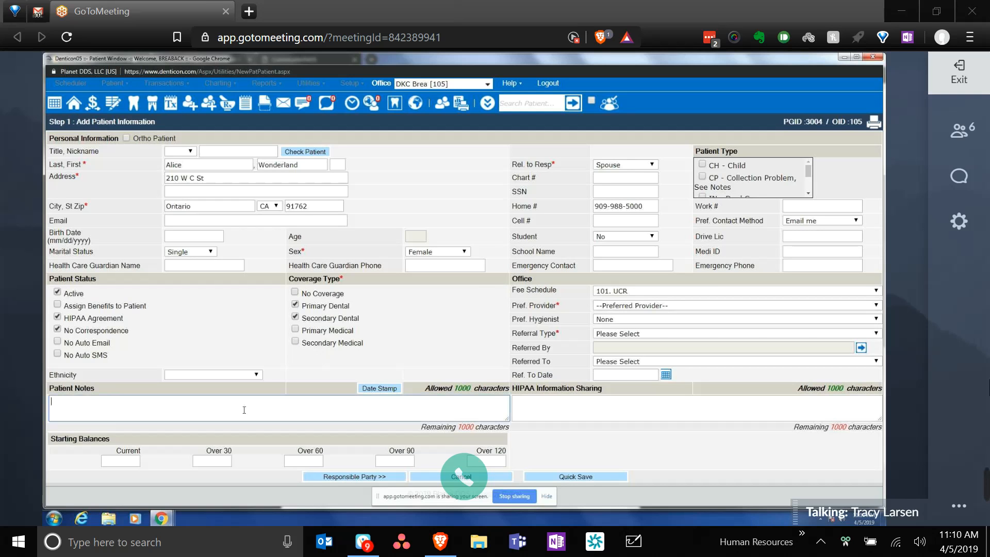
pyautogui.write('testin')
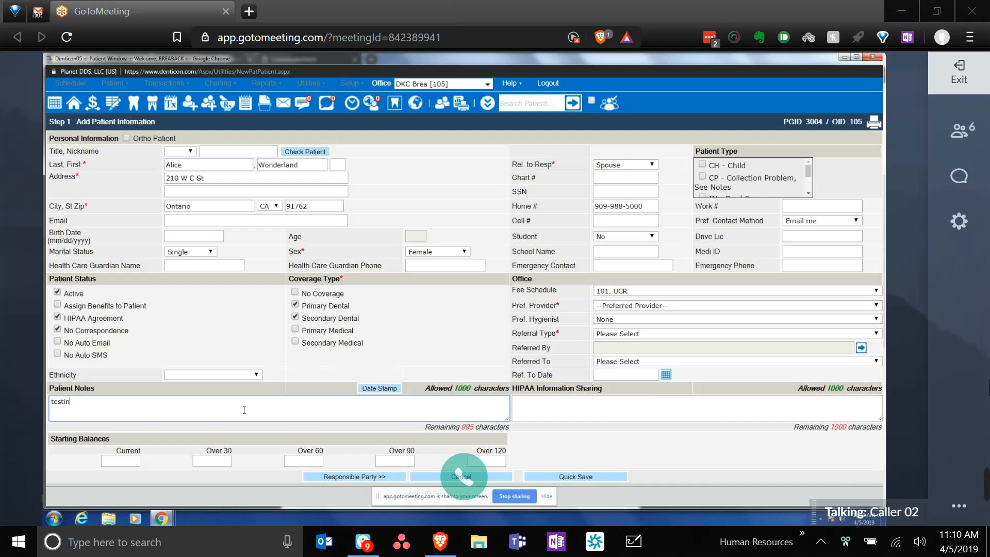
pyautogui.write('g patient notes')
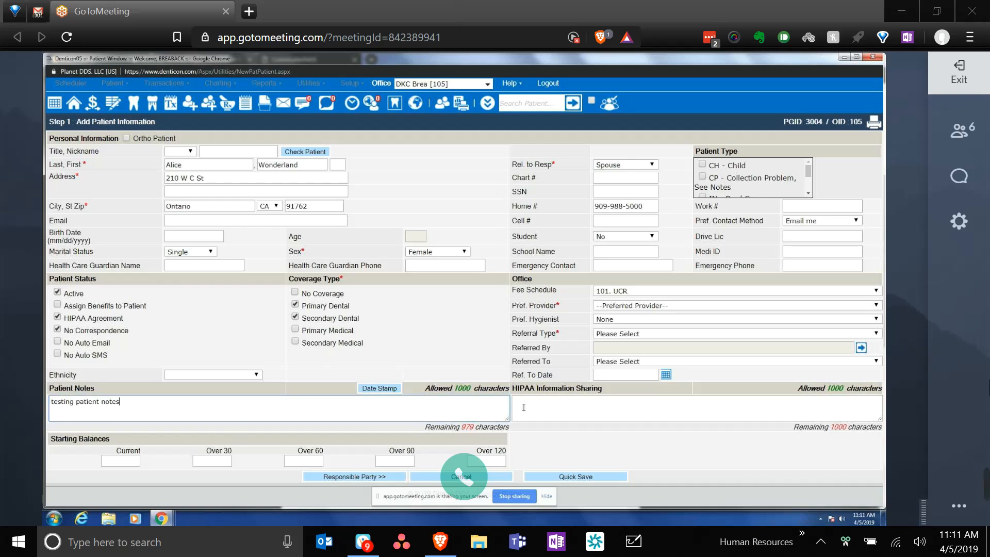
pyautogui.click(553, 406)
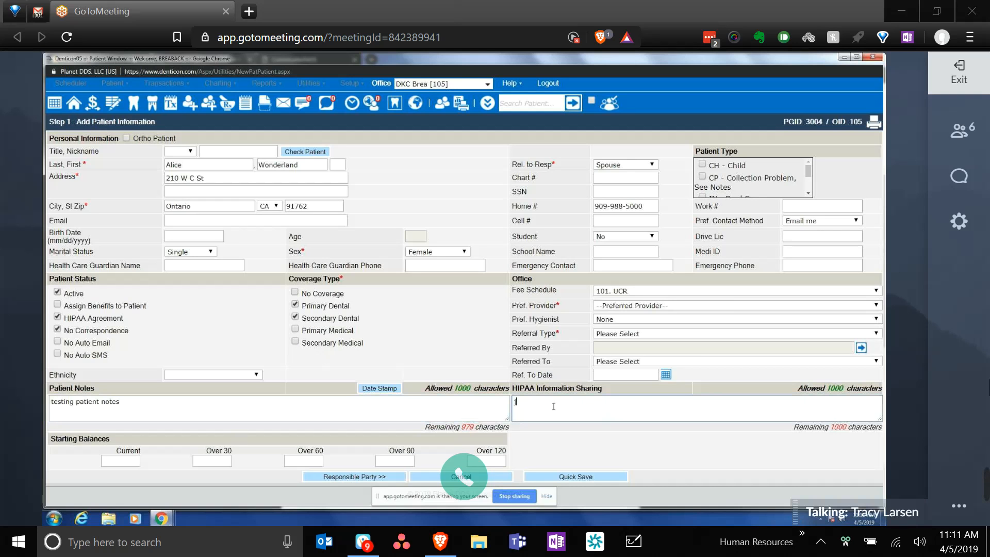
pyautogui.write('jon doe ')
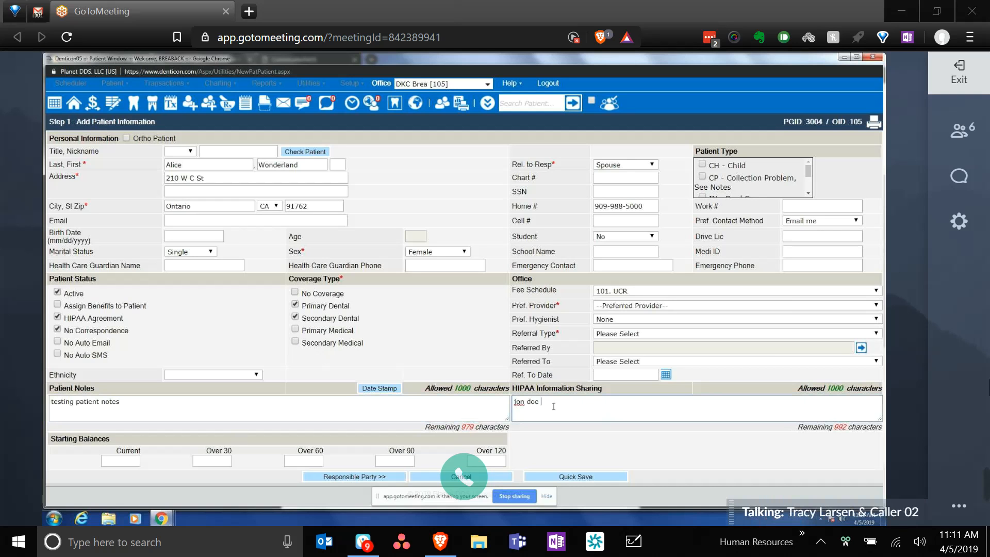
pyautogui.write('can get healt')
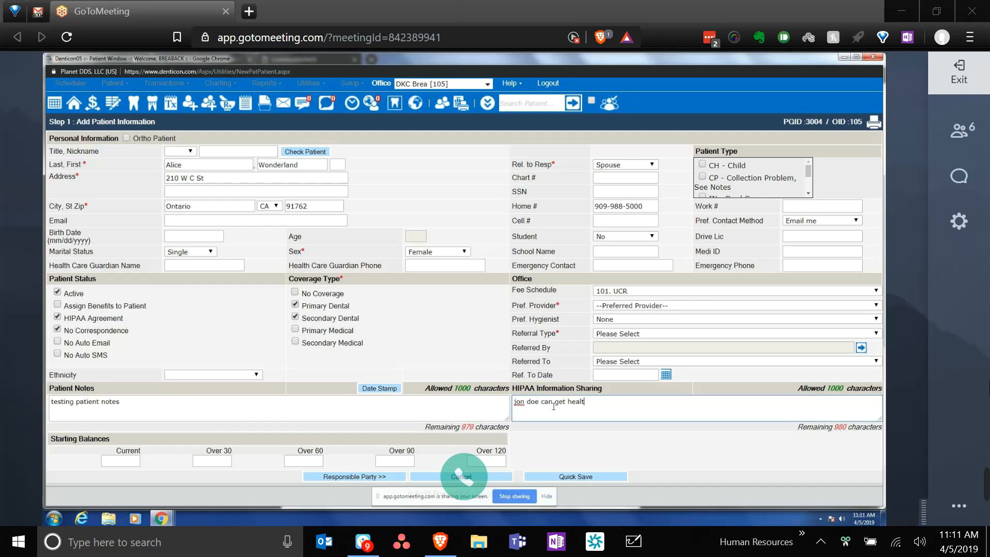
pyautogui.write('h information')
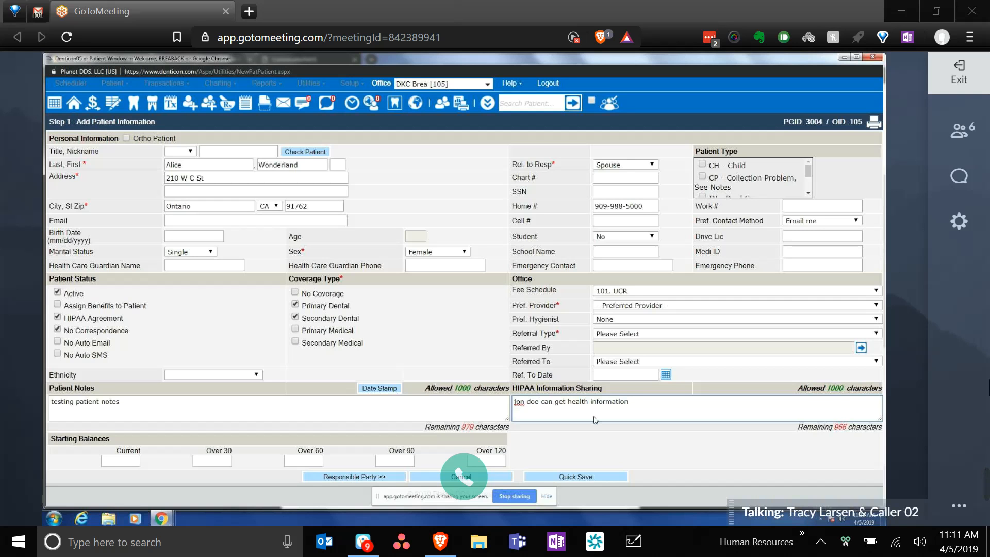
# - Keep the fee schedule at 101. UCR after briefly clearing it
pyautogui.click(688, 296)
pyautogui.click(689, 300)
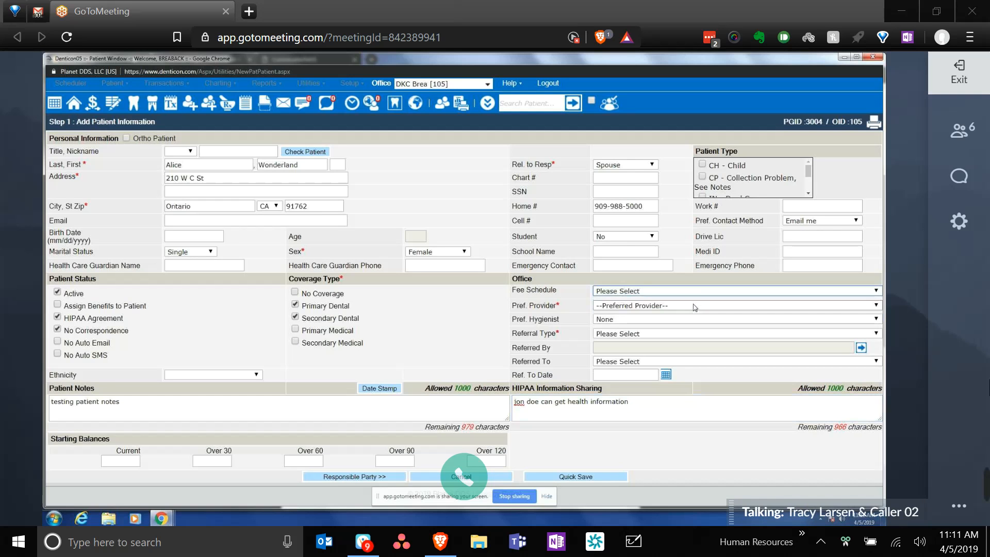
pyautogui.click(697, 319)
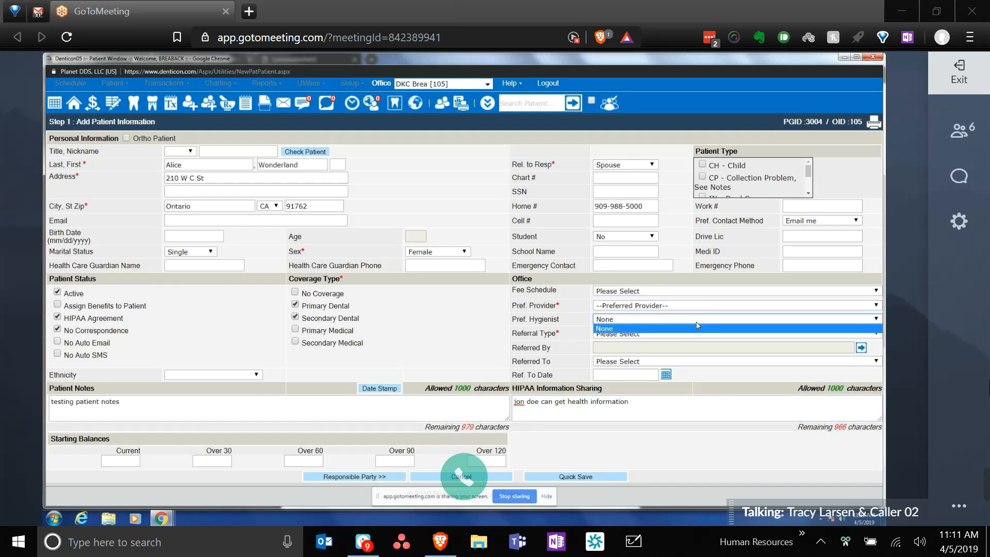
pyautogui.click(689, 291)
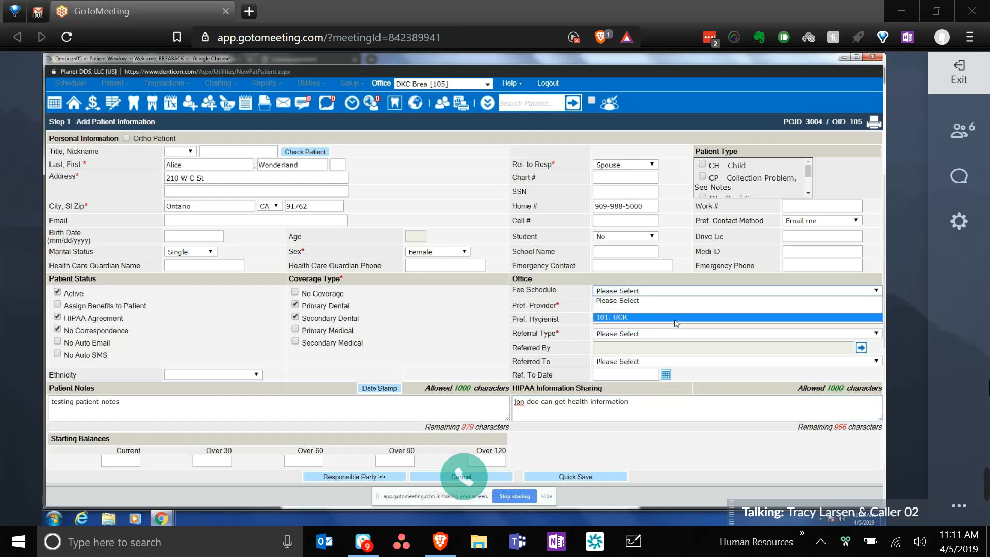
pyautogui.click(675, 319)
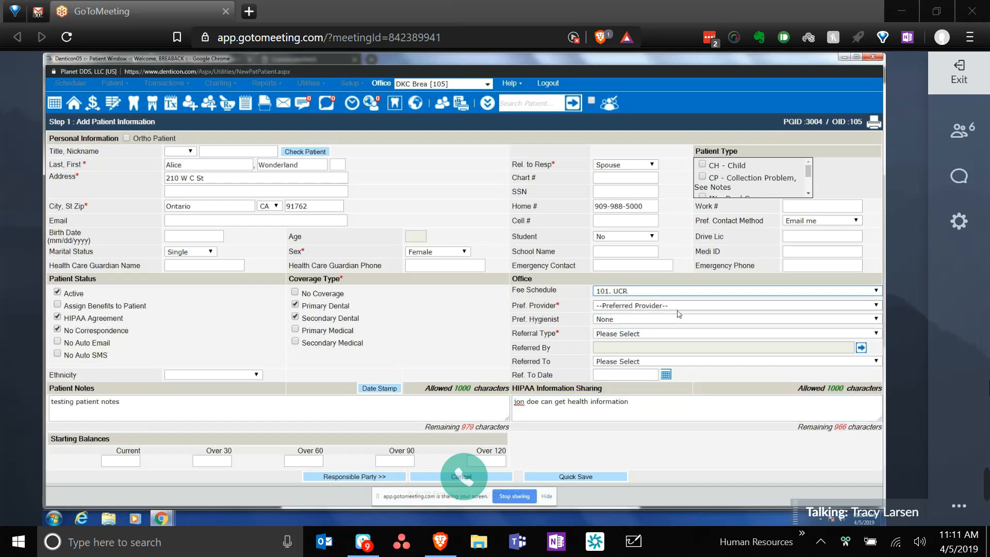
# - Set the preferred provider to the dental corporation and referral type to Internet-Website
pyautogui.click(679, 306)
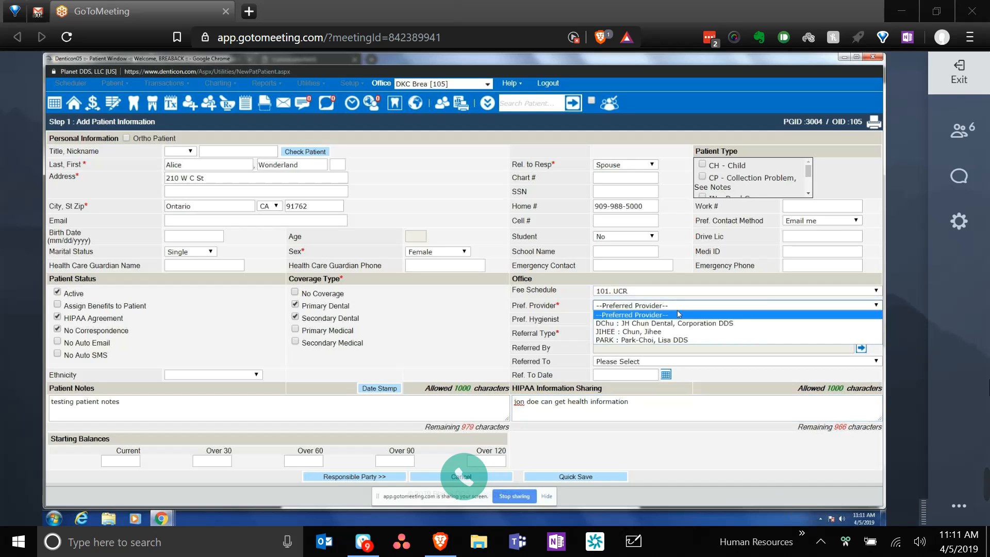
pyautogui.click(686, 341)
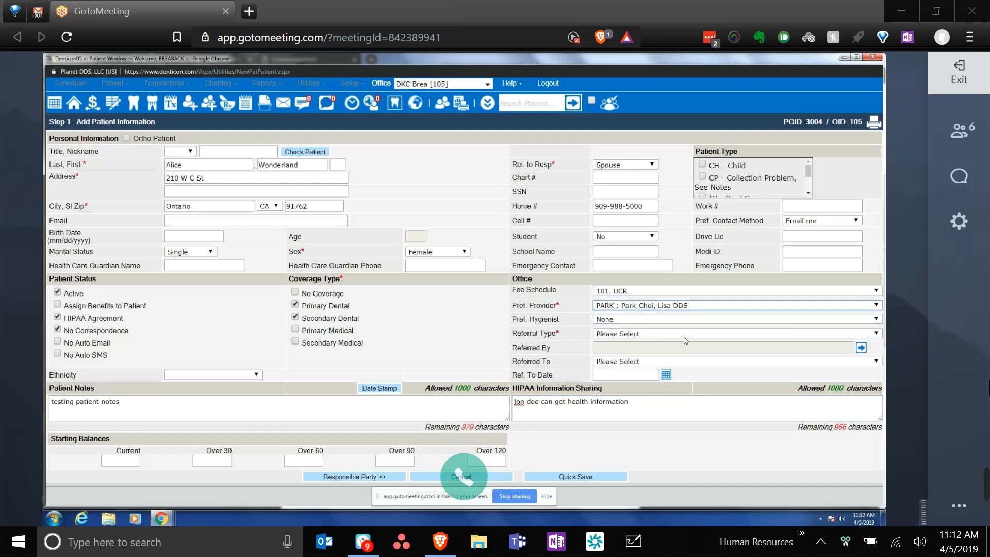
pyautogui.click(680, 305)
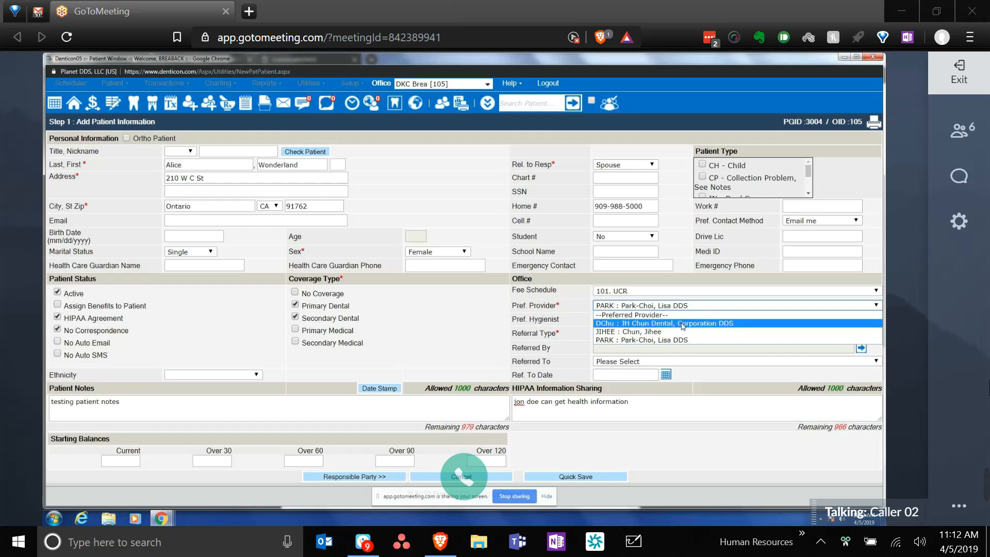
pyautogui.click(681, 324)
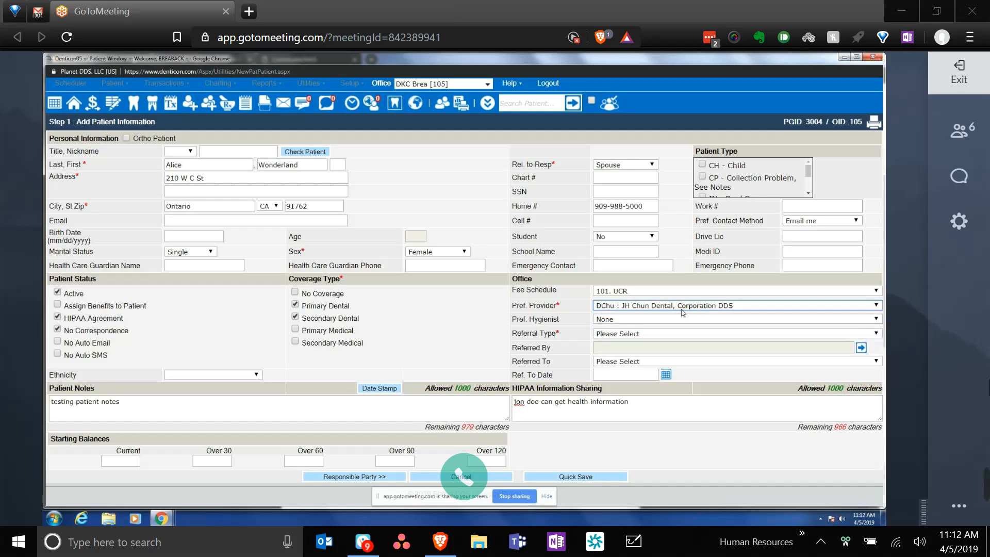
pyautogui.click(671, 334)
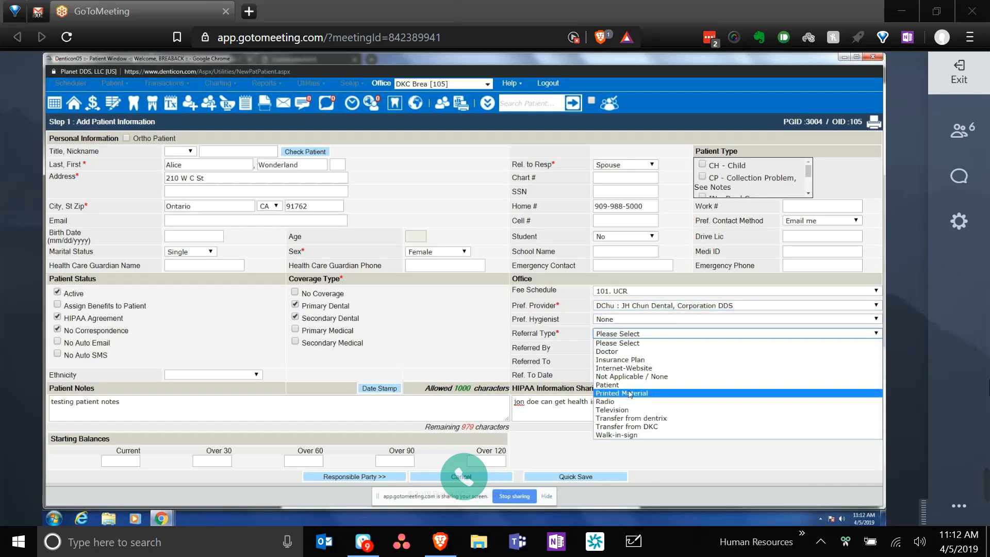
pyautogui.click(623, 368)
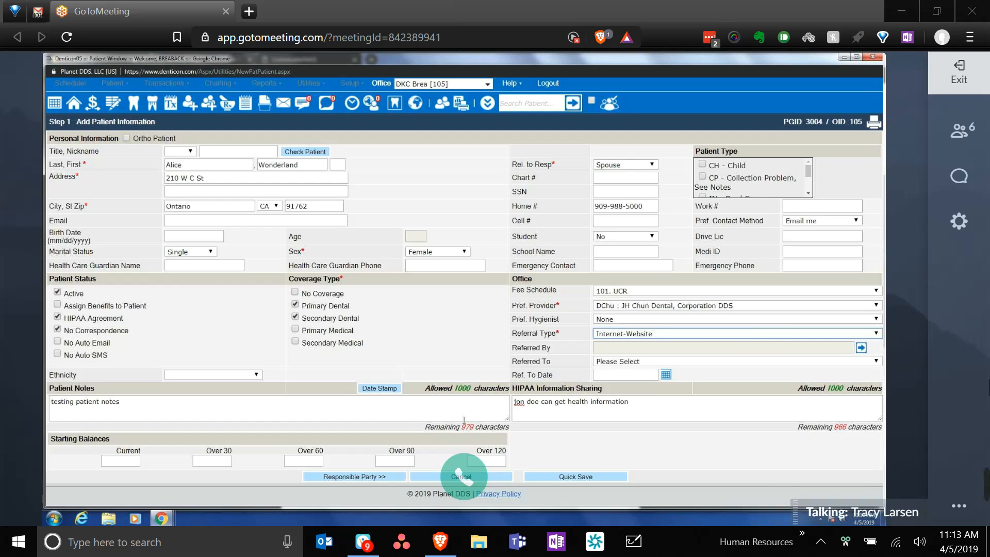
# - Enter birth date 01/01/2000 so Age fills in as 19
pyautogui.click(198, 239)
pyautogui.write('01/01/')
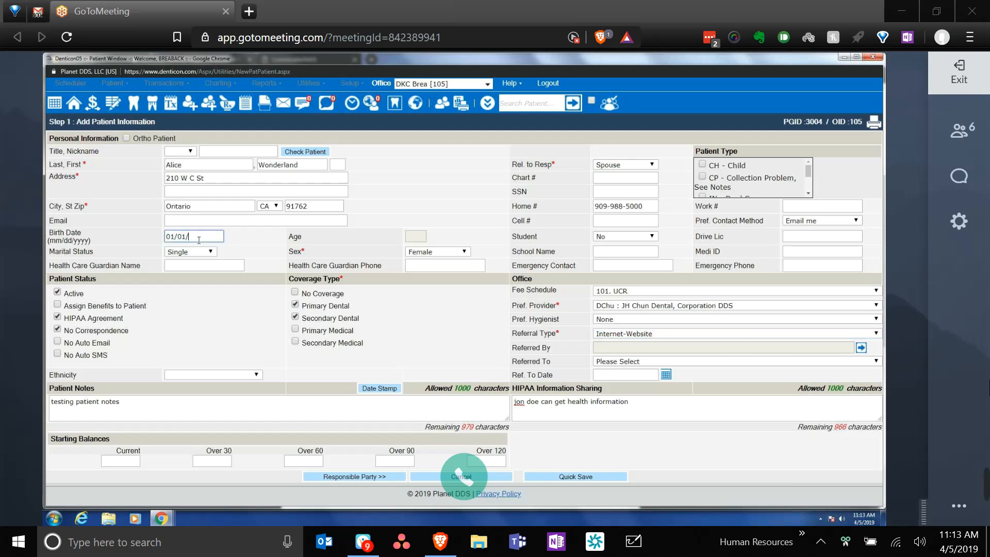
pyautogui.write('2000')
pyautogui.click(178, 265)
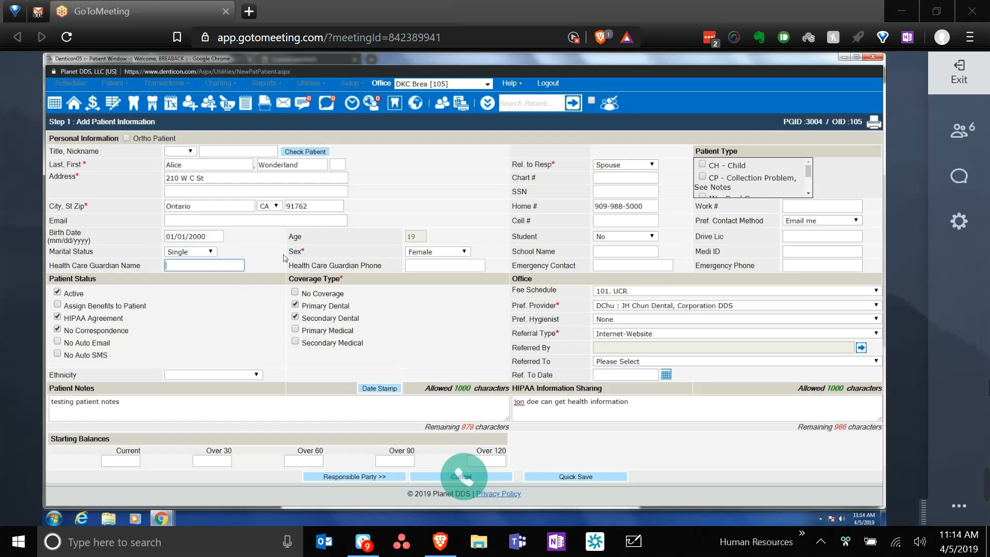
# - Reset Sex to Please Select and try continuing to the responsible party step
pyautogui.click(428, 253)
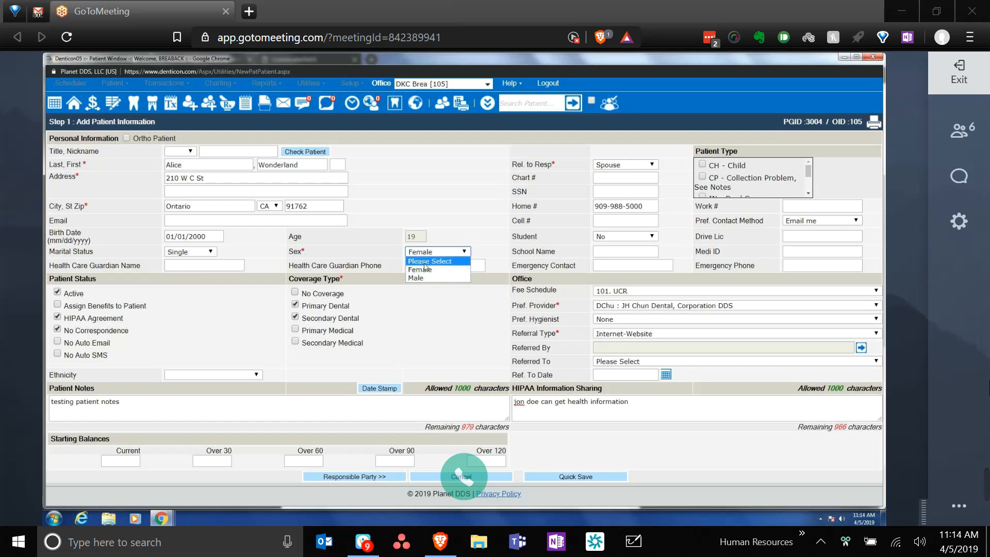
pyautogui.click(426, 262)
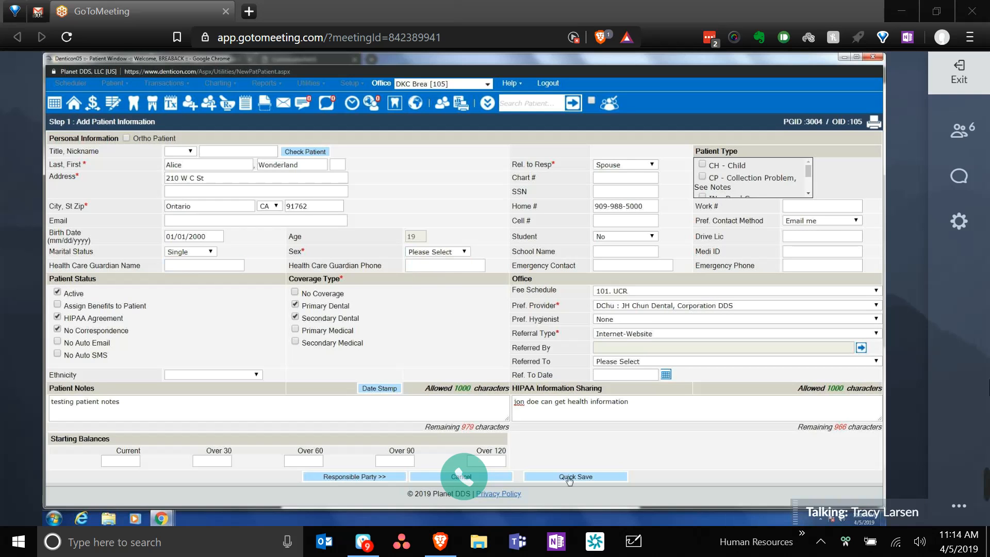
pyautogui.click(361, 477)
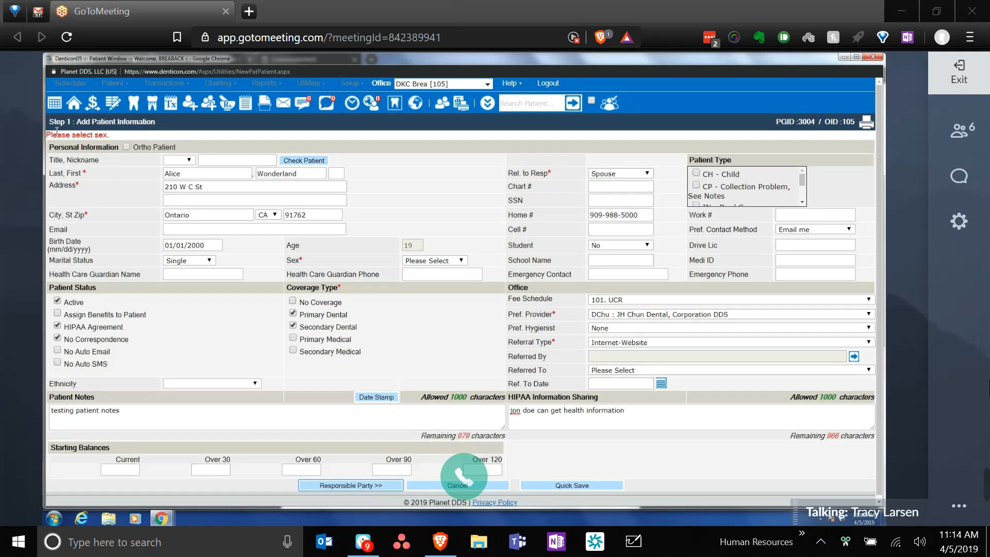
# - Answer the 'Please select sex.' warning by choosing Female, then continue to Step 2
pyautogui.moveTo(57, 130); pyautogui.dragTo(125, 137)
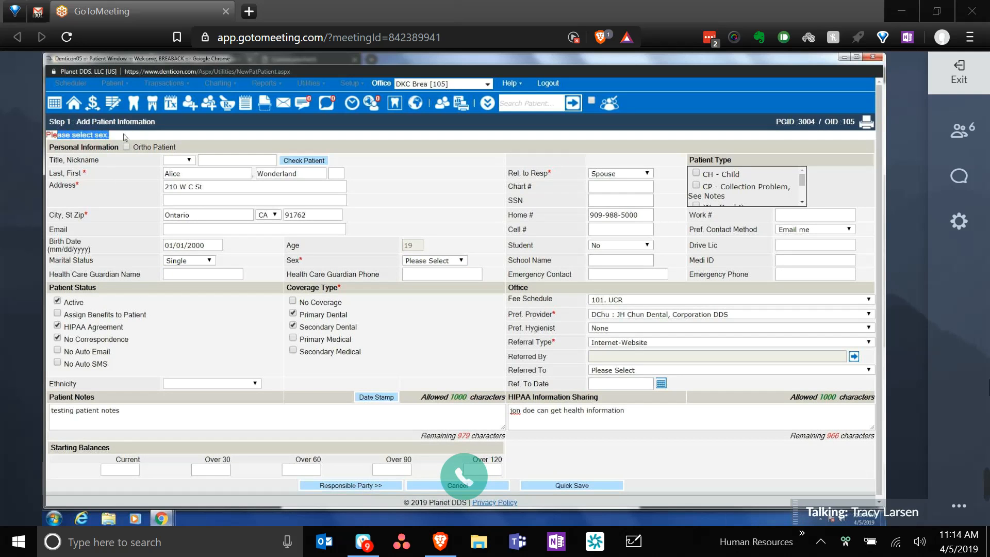
pyautogui.click(418, 261)
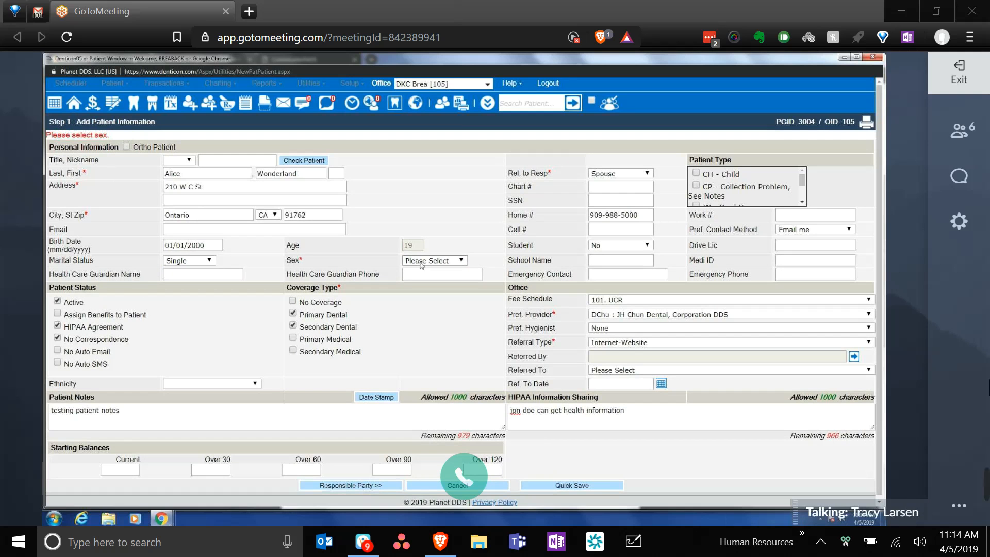
pyautogui.click(425, 318)
pyautogui.click(371, 492)
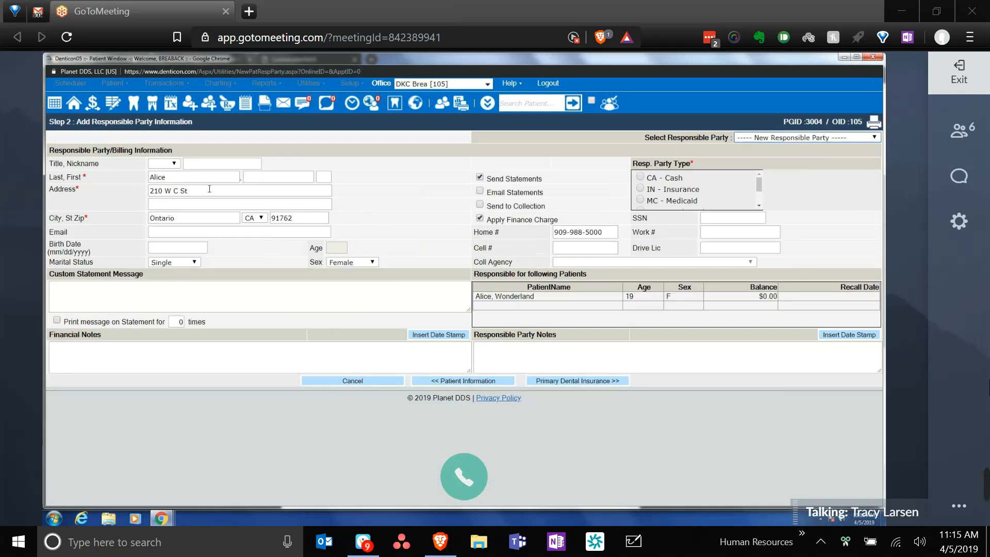
# - Name the responsible party with last name Mom and first name Dad
pyautogui.click(159, 177)
pyautogui.doubleClick(179, 177)
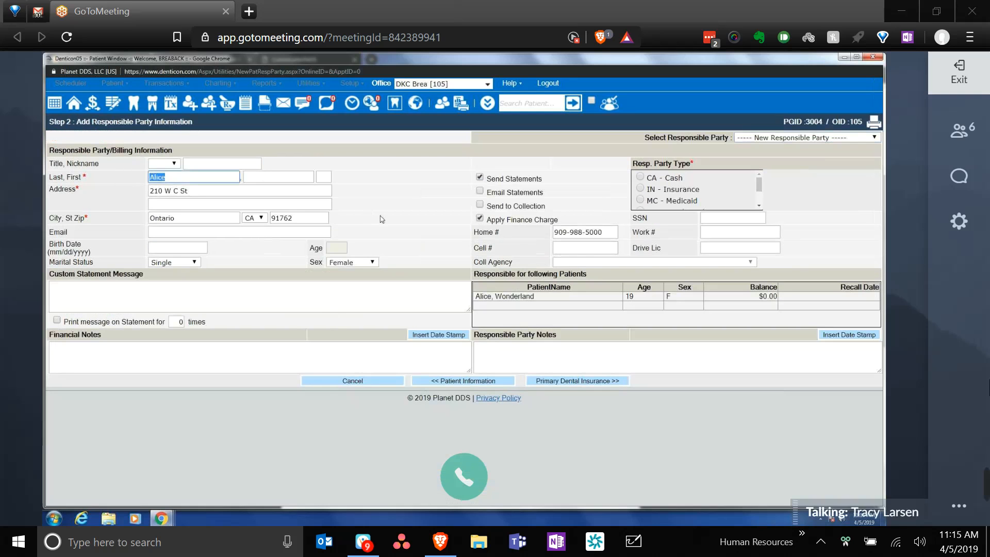
pyautogui.write('mom')
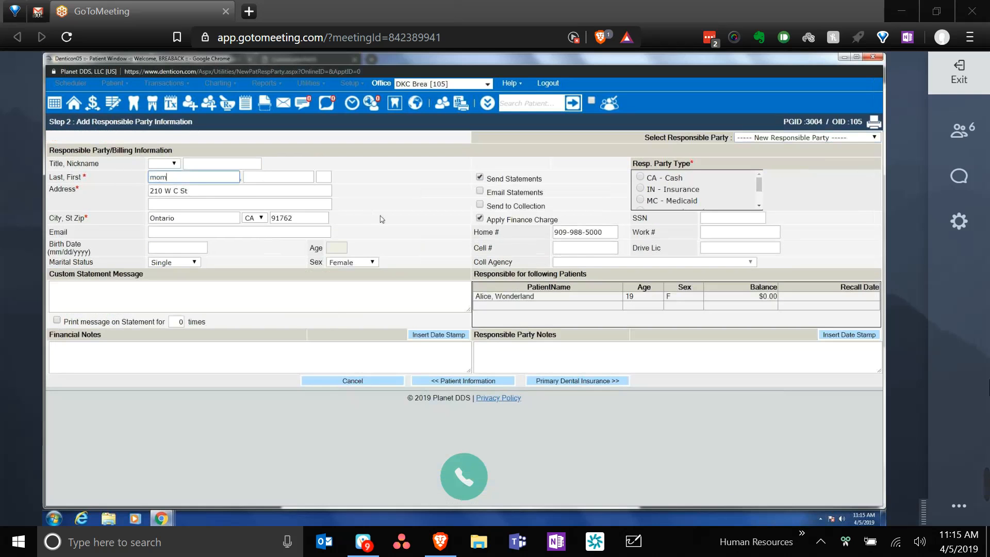
pyautogui.press('Tab')
pyautogui.write('dad')
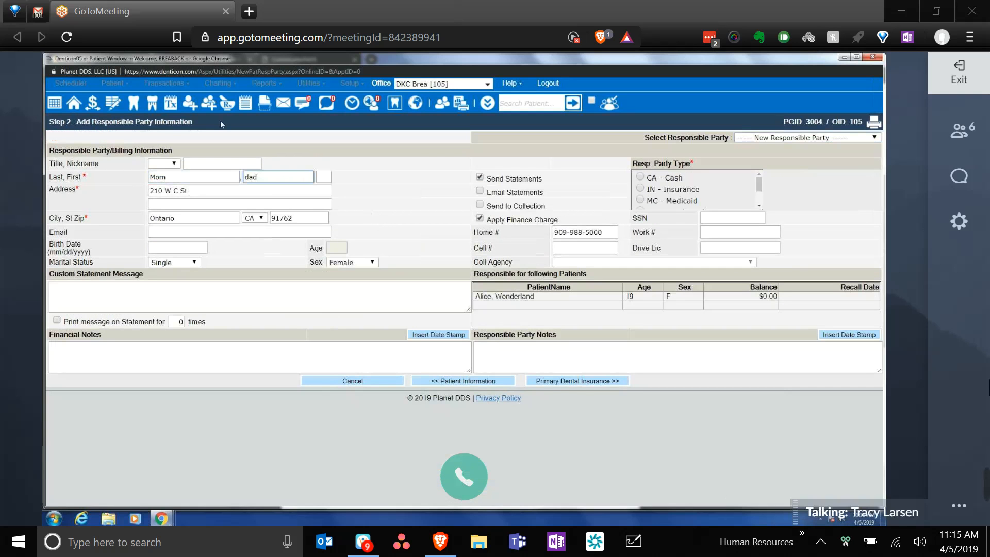
pyautogui.click(224, 208)
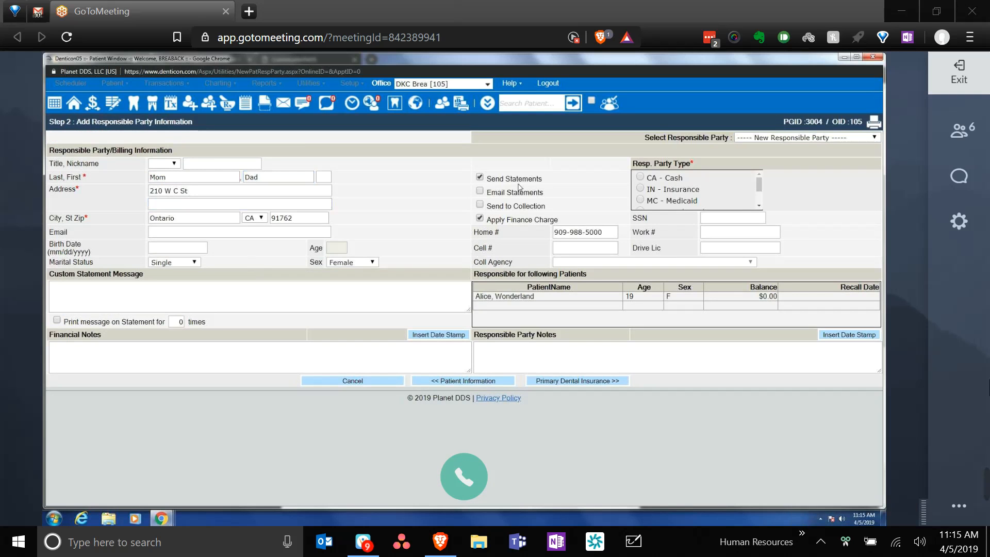
# - Set Resp. Party Type to MC - Medicaid and proceed to Primary Dental Insurance
pyautogui.scroll(-2, 644, 185)
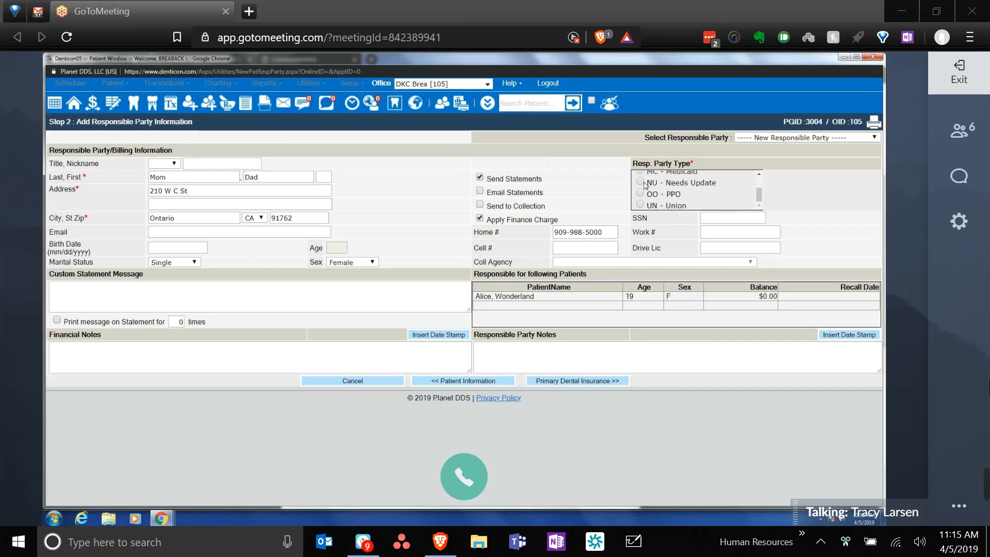
pyautogui.scroll(2, 645, 186)
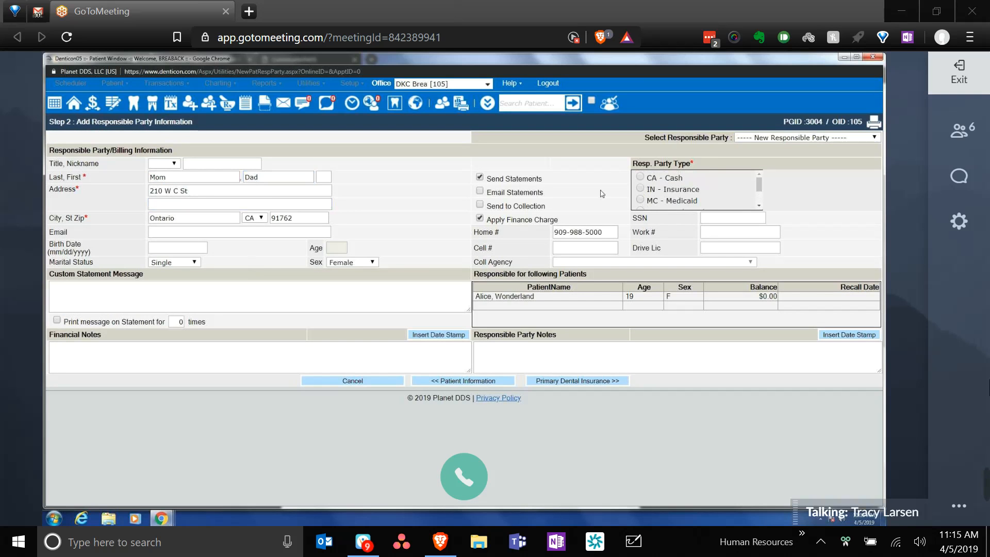
pyautogui.click(639, 189)
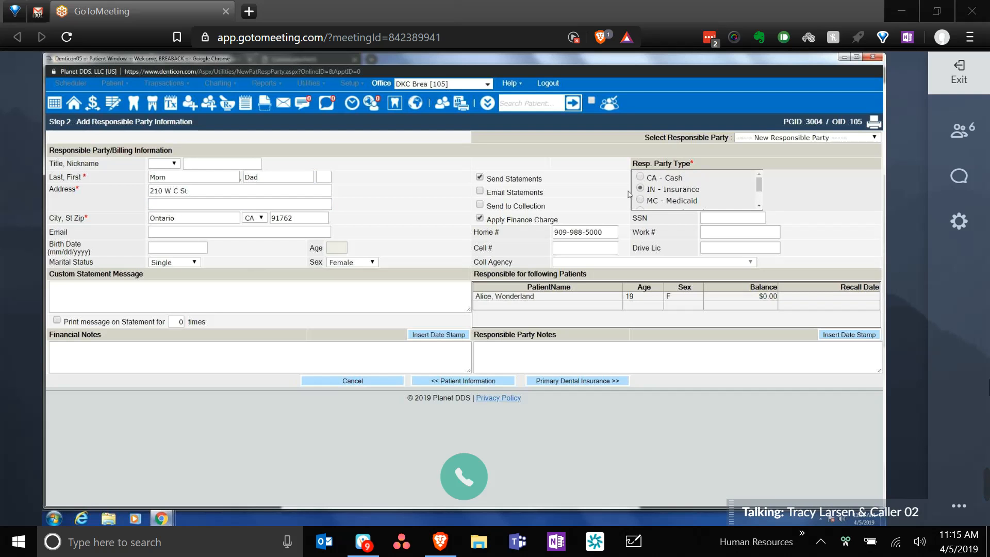
pyautogui.press('Down')
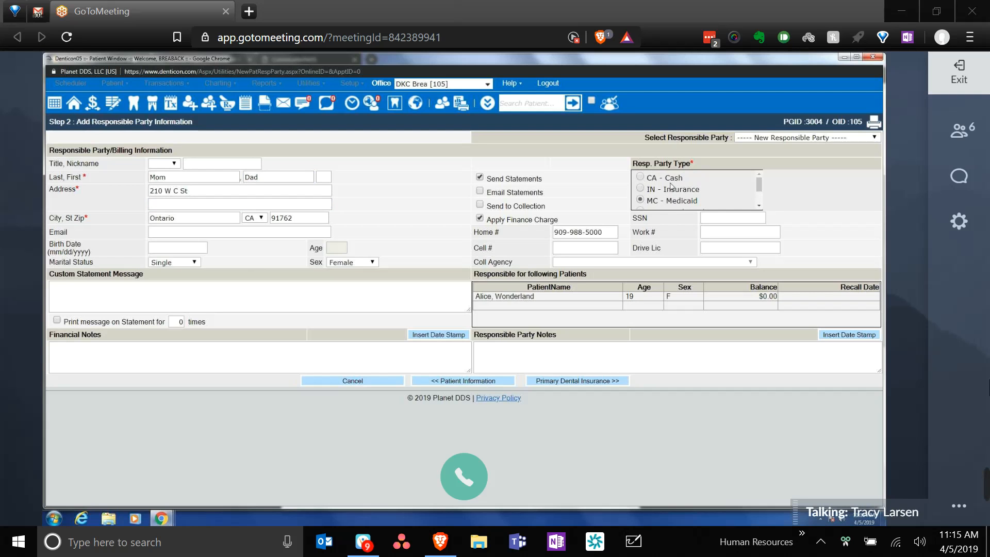
pyautogui.scroll(-1, 667, 187)
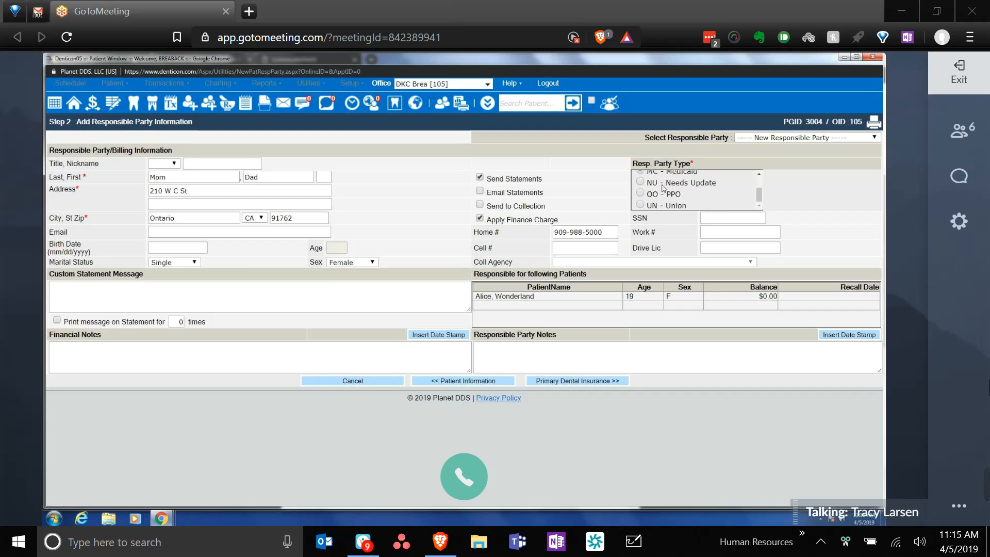
pyautogui.scroll(1, 664, 188)
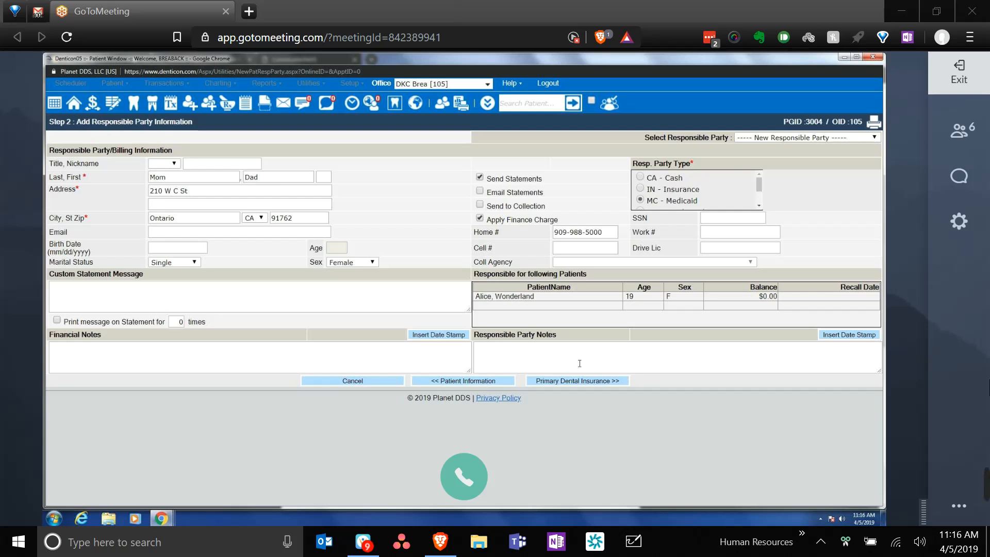
pyautogui.click(598, 382)
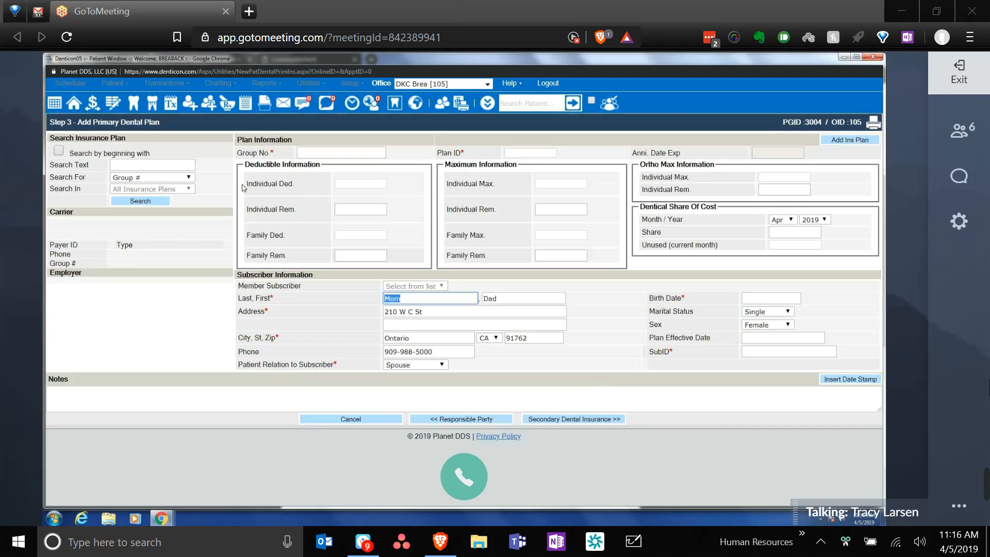
# - Search plans for 'delta', rerunning by Carrier Name after the Group # search found none
pyautogui.click(179, 165)
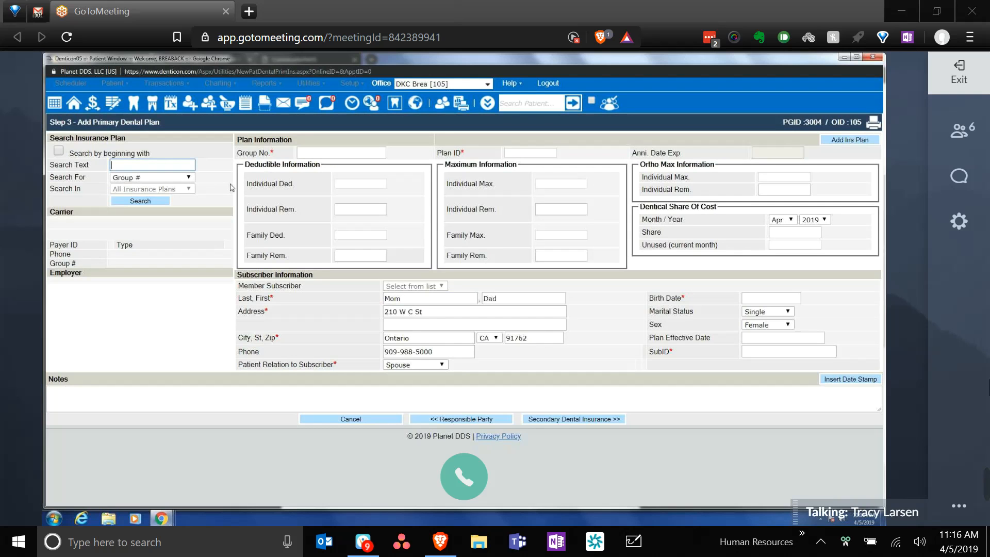
pyautogui.write('d')
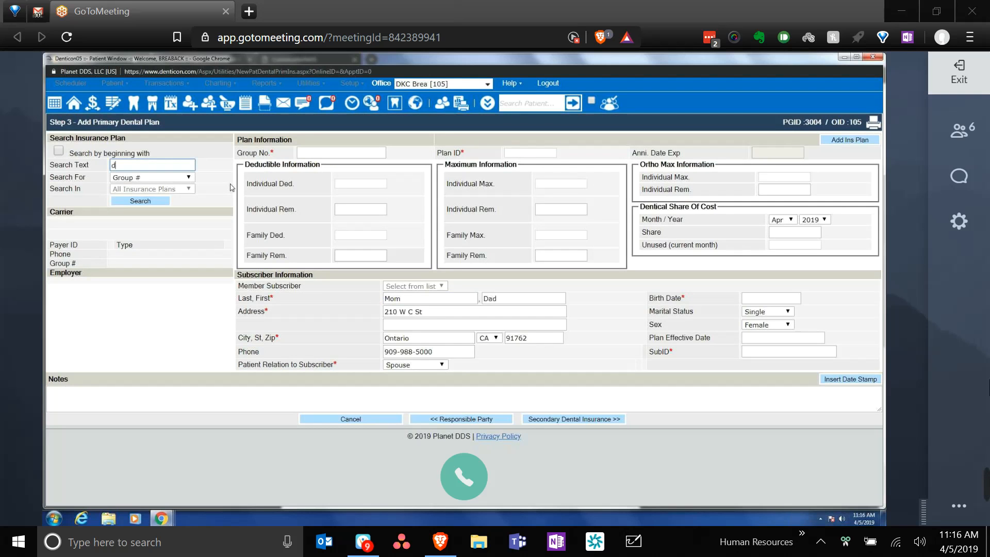
pyautogui.write('elta')
pyautogui.click(137, 204)
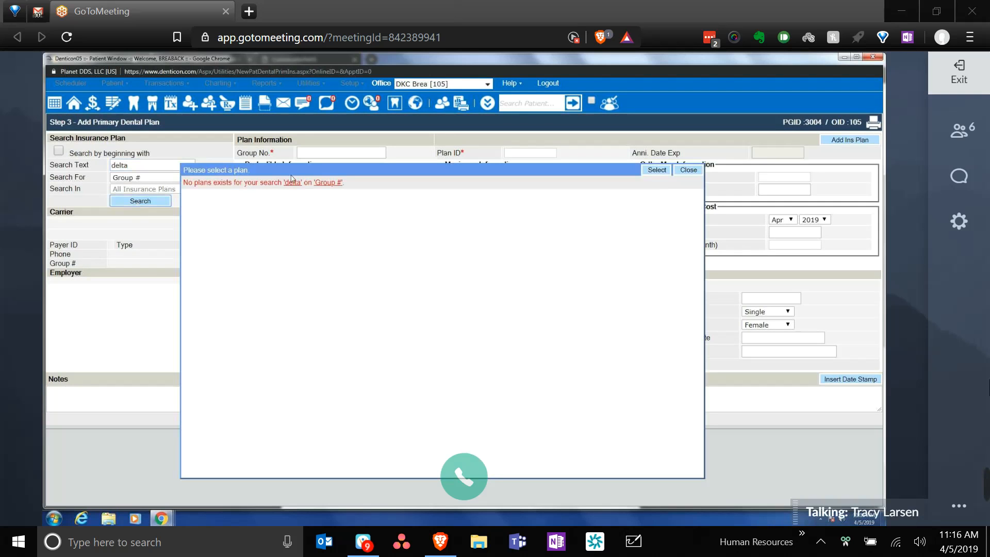
pyautogui.click(687, 170)
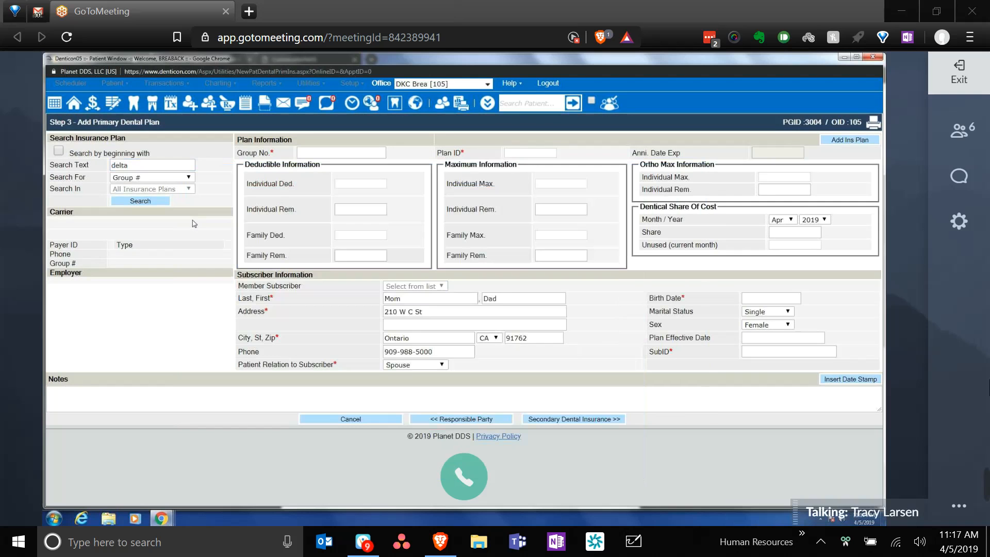
pyautogui.click(178, 178)
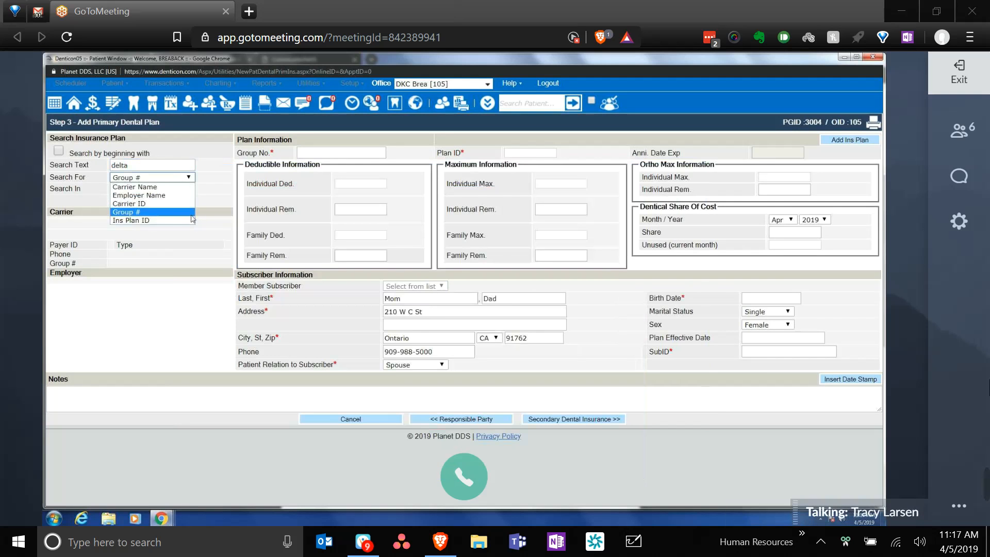
pyautogui.click(170, 220)
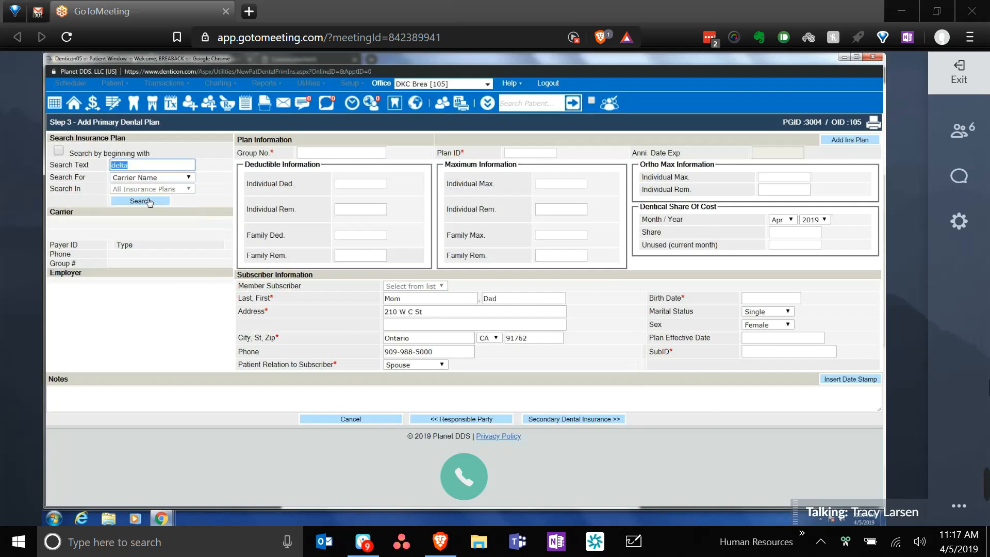
pyautogui.click(149, 202)
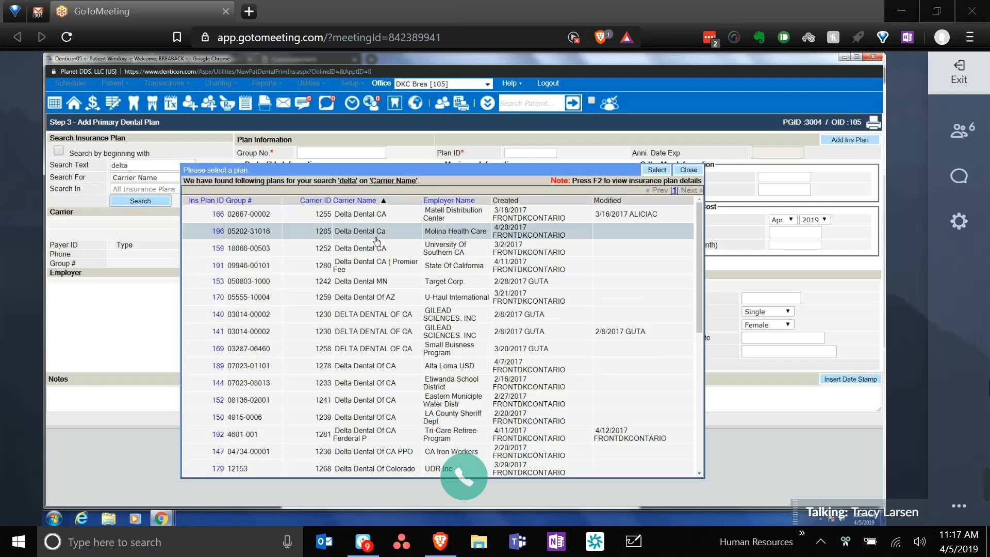
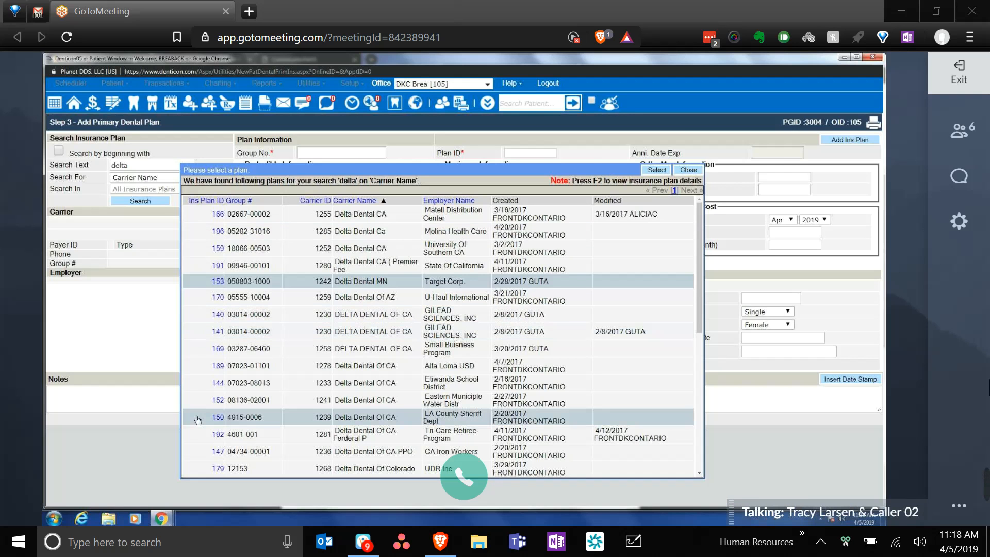
# - Review plan 141's plan setup, benefit amounts and coverage percentages
pyautogui.click(215, 335)
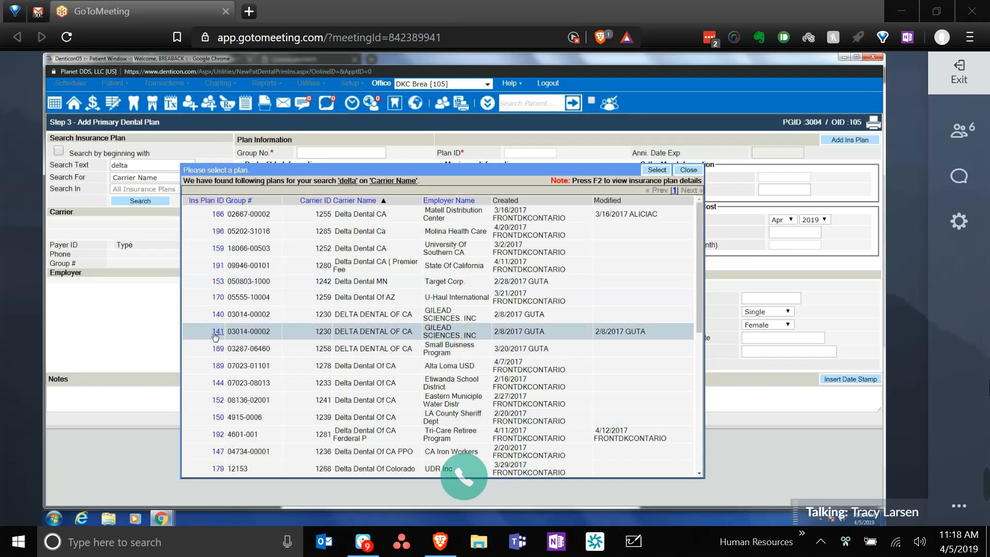
pyautogui.press('F2')
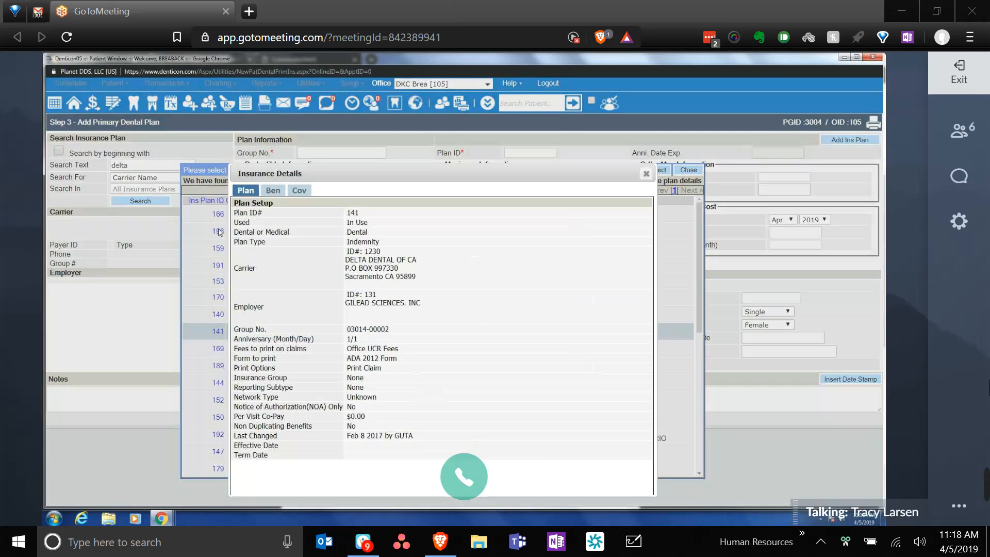
pyautogui.click(273, 191)
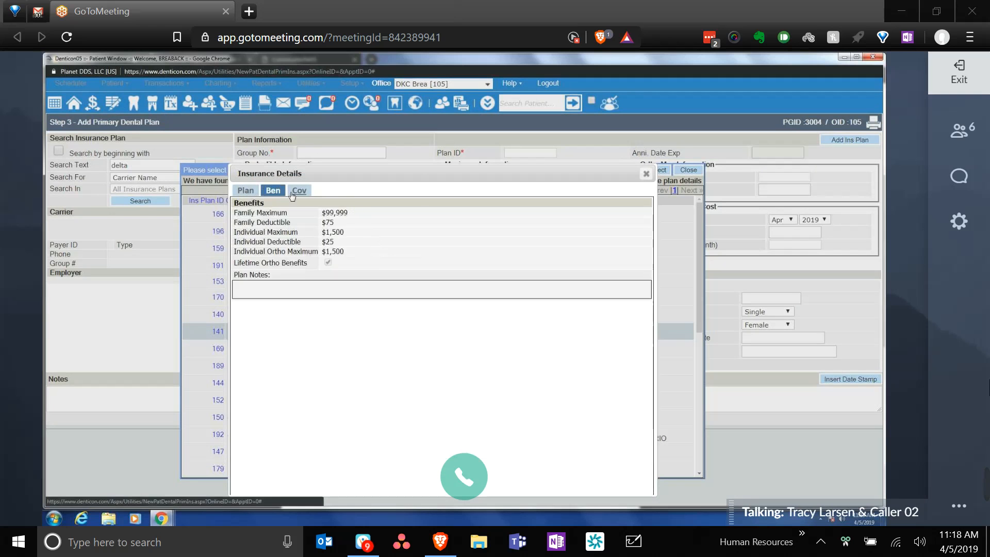
pyautogui.click(298, 191)
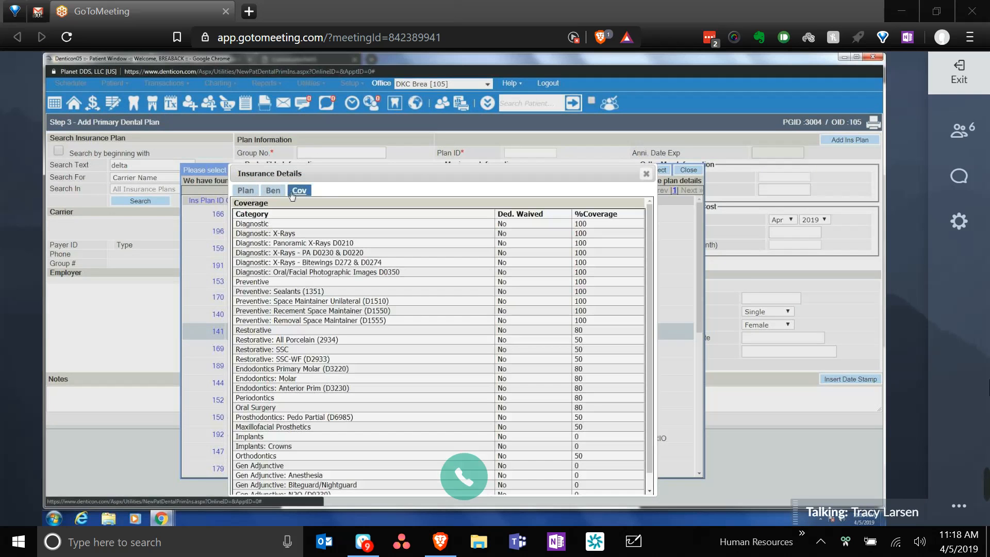
pyautogui.click(246, 190)
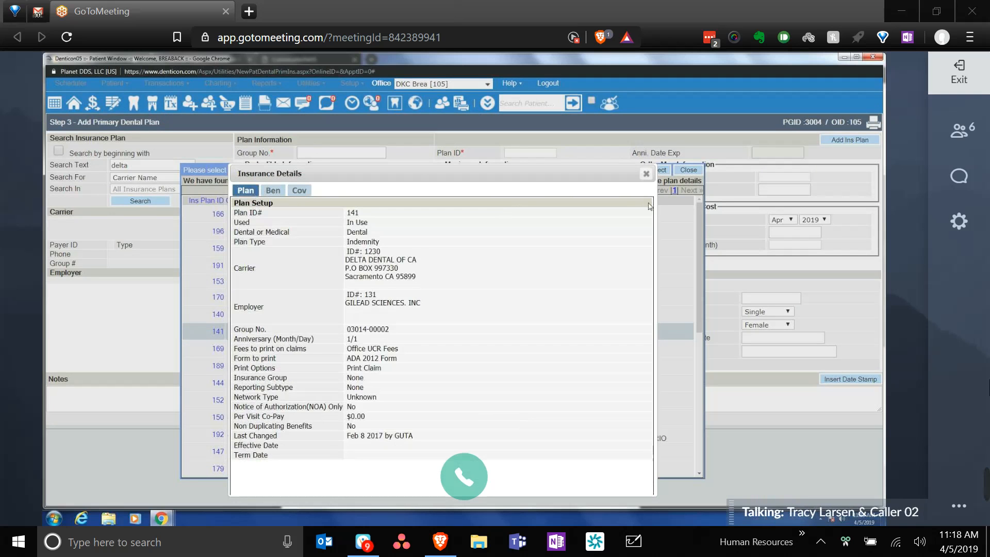
pyautogui.click(644, 176)
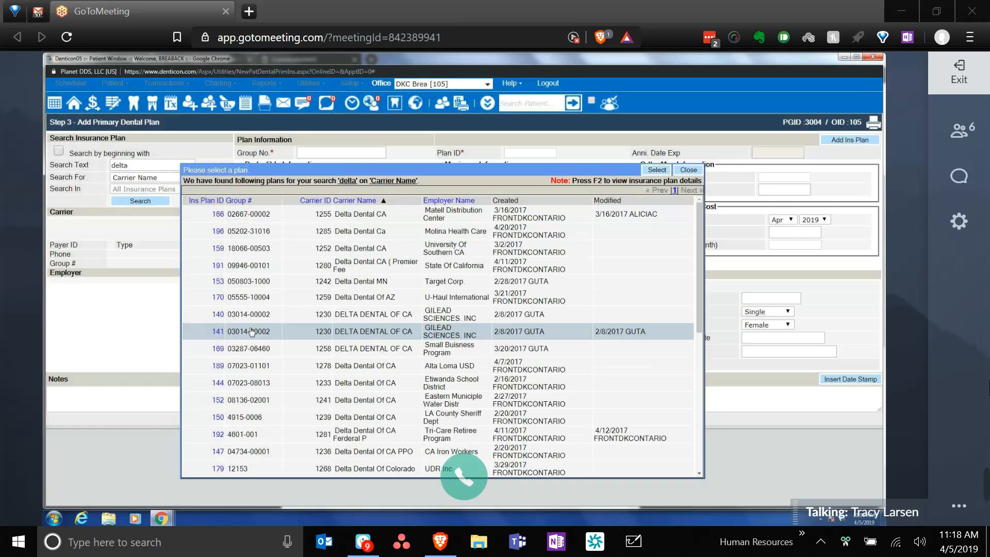
pyautogui.click(221, 316)
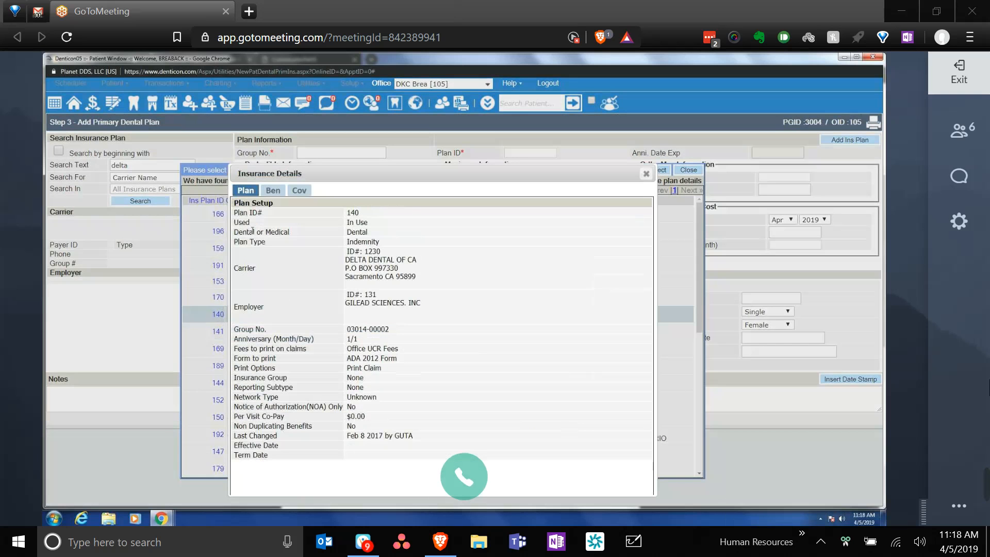
pyautogui.click(272, 190)
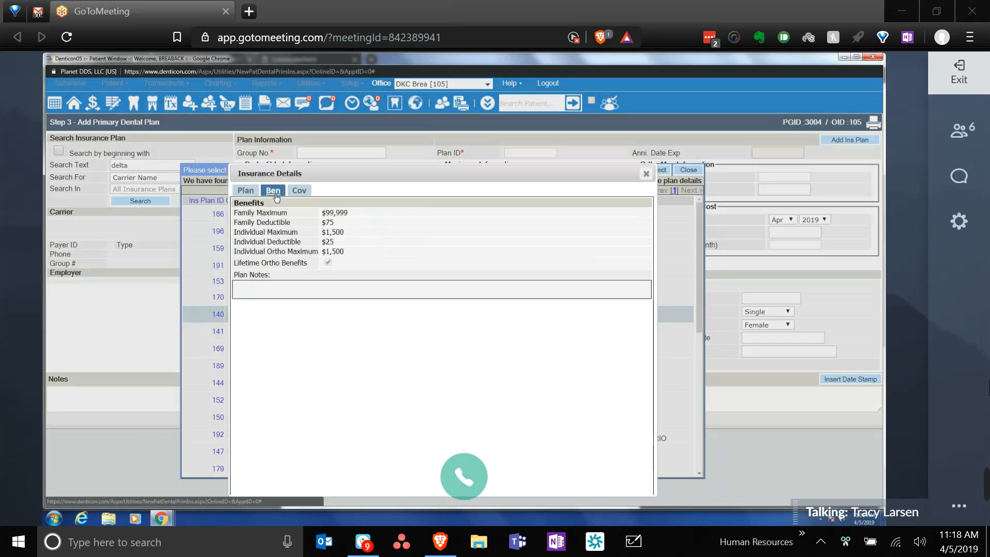
pyautogui.click(299, 191)
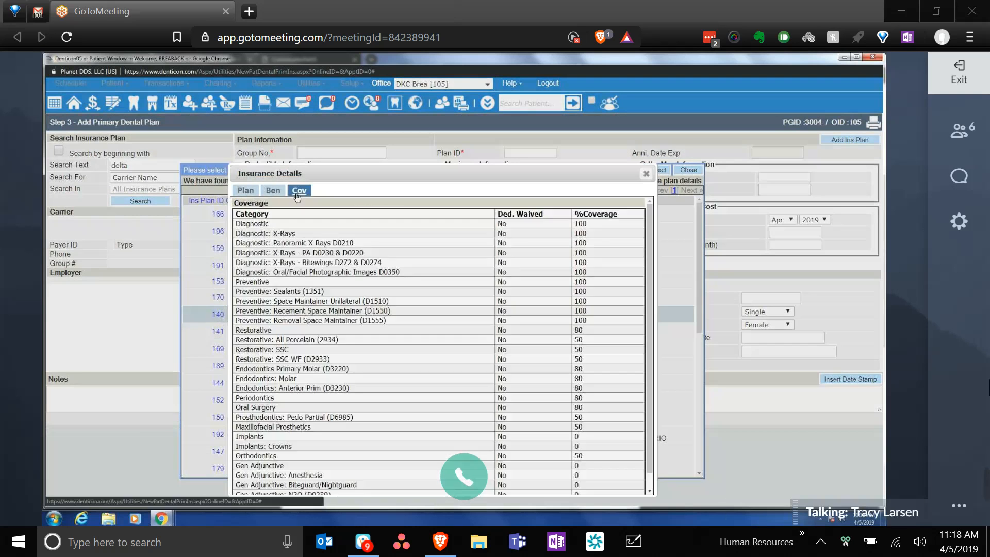
pyautogui.click(646, 173)
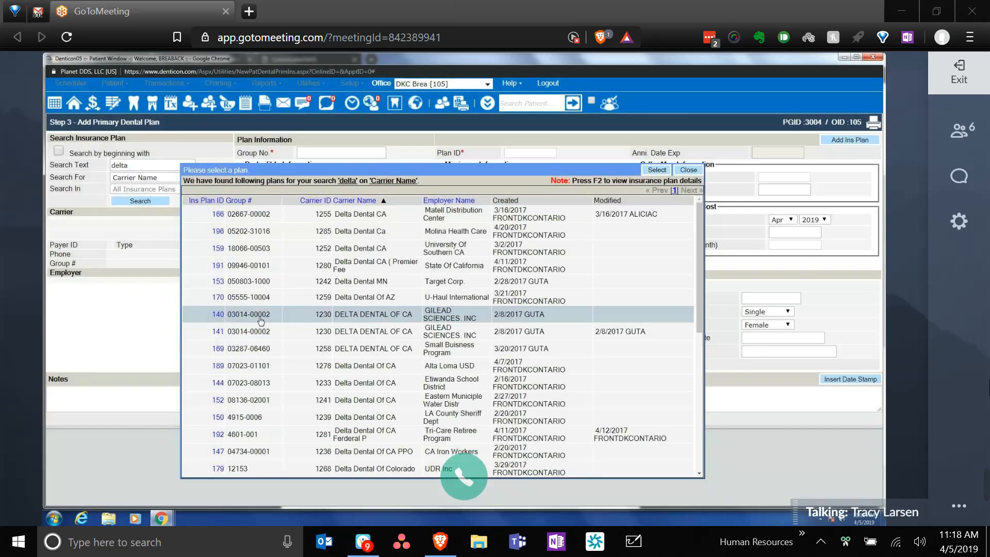
pyautogui.click(657, 170)
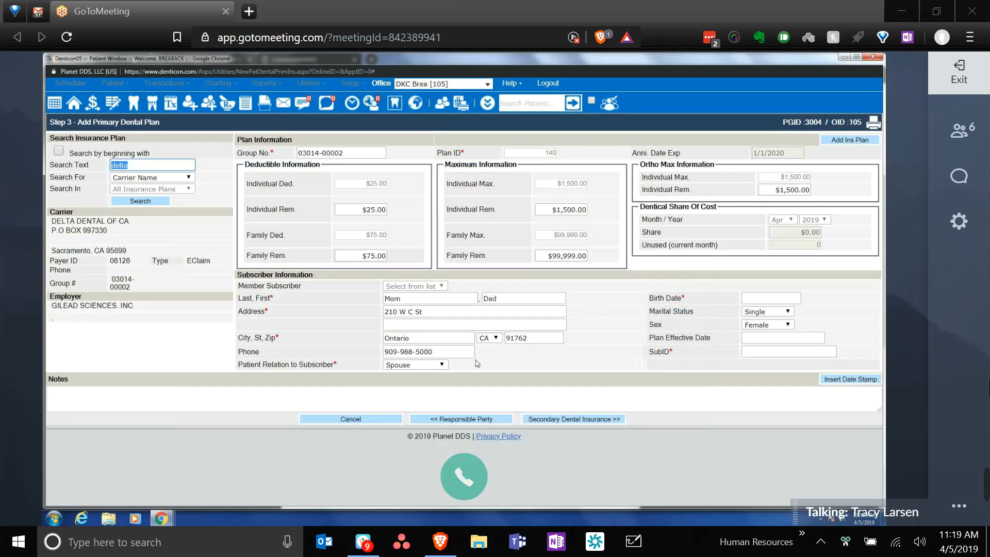
# - Set relation to subscriber to Child, enter birth date 01/01/2000 and the subscriber ID, leaving effective date blank
pyautogui.click(440, 364)
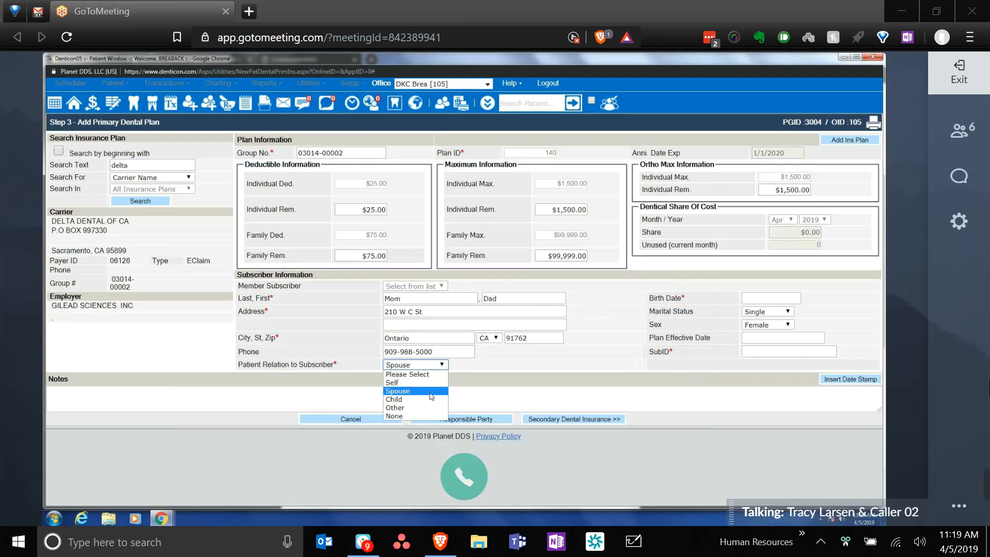
pyautogui.click(431, 399)
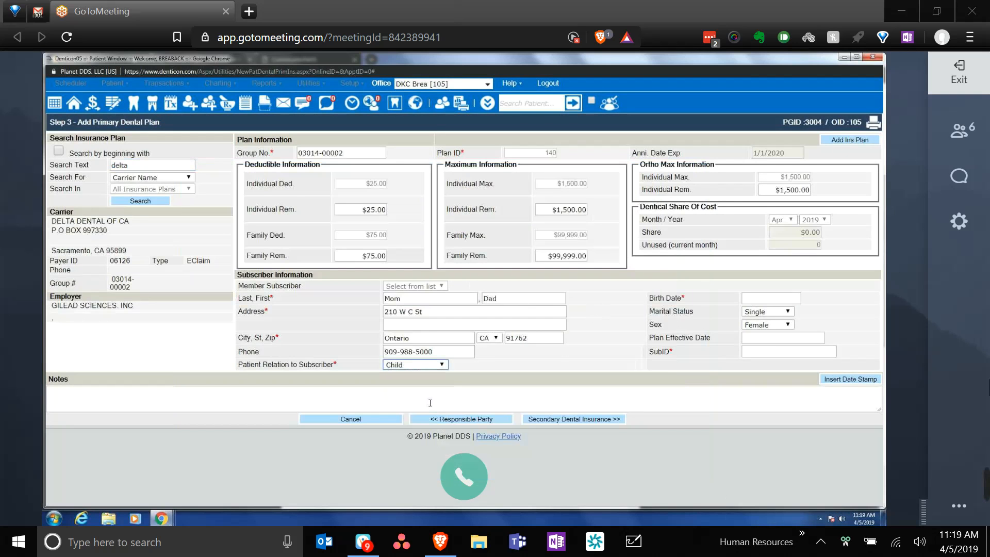
pyautogui.click(768, 300)
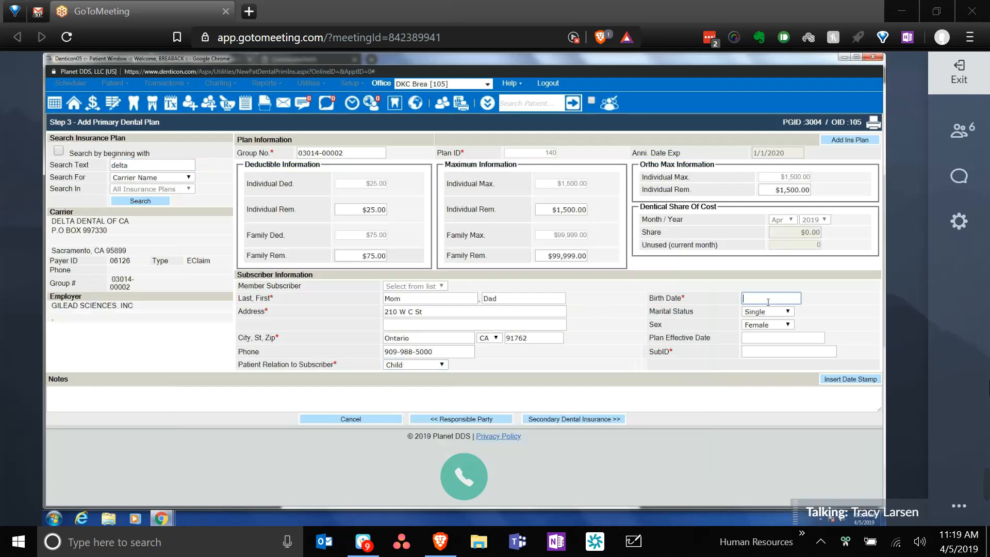
pyautogui.write('01/01/20100')
pyautogui.click(765, 352)
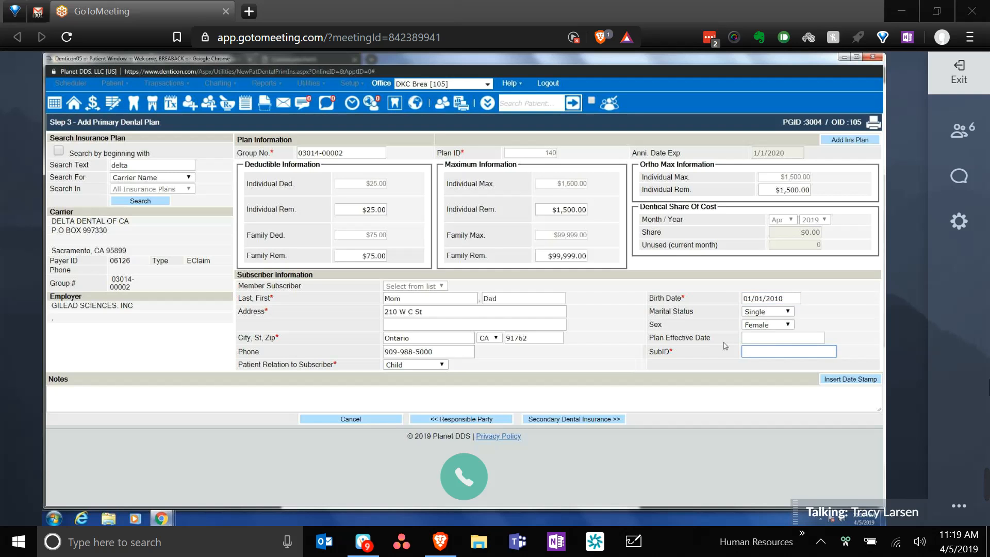
pyautogui.write('123456789')
pyautogui.click(773, 340)
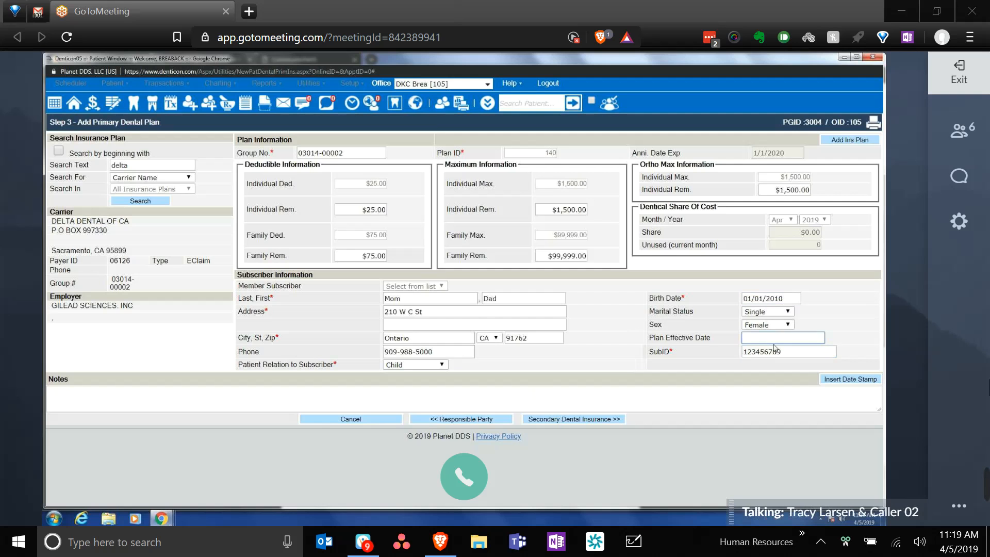
pyautogui.click(729, 356)
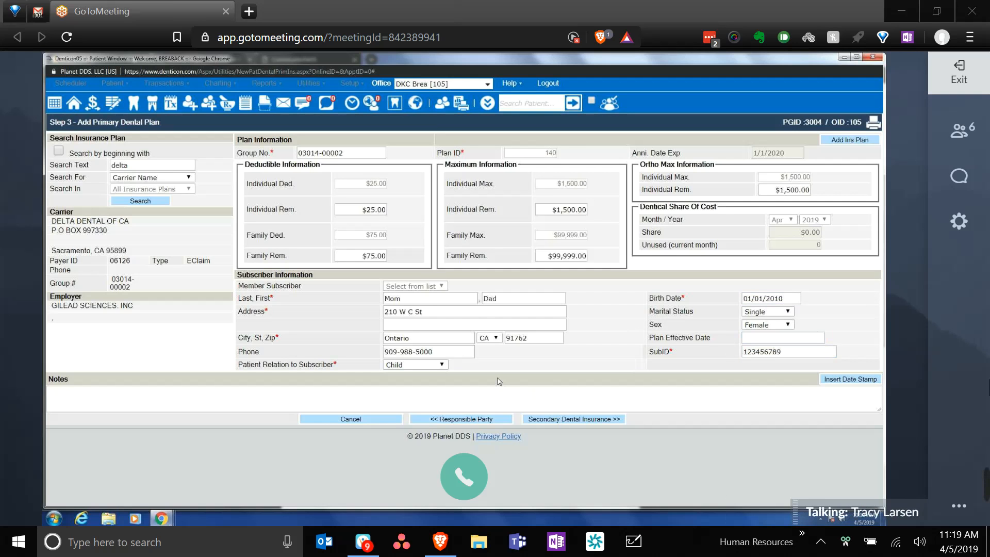
# - Search plans by Carrier Name for 'dentical' and choose the DENTICAL plan as secondary insurance
pyautogui.click(586, 420)
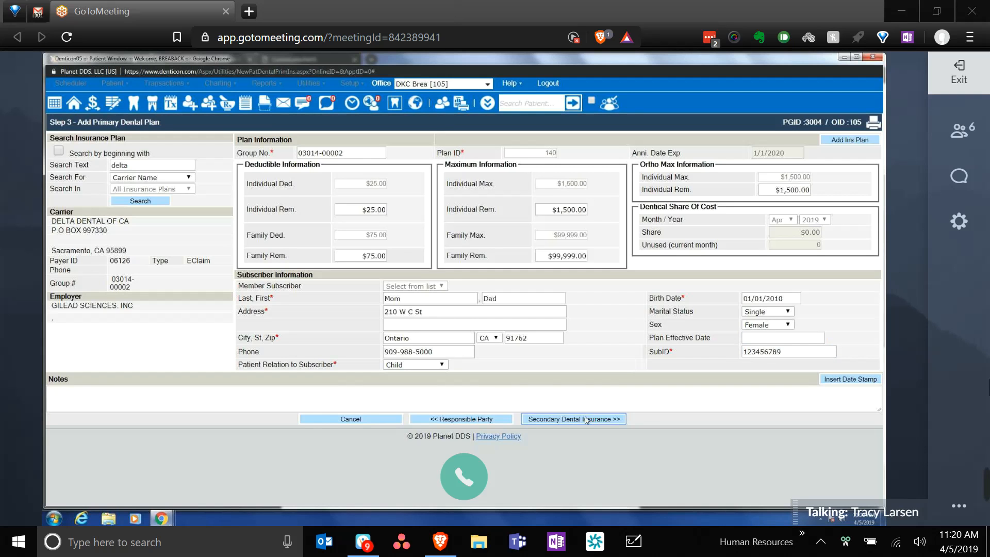
pyautogui.click(181, 179)
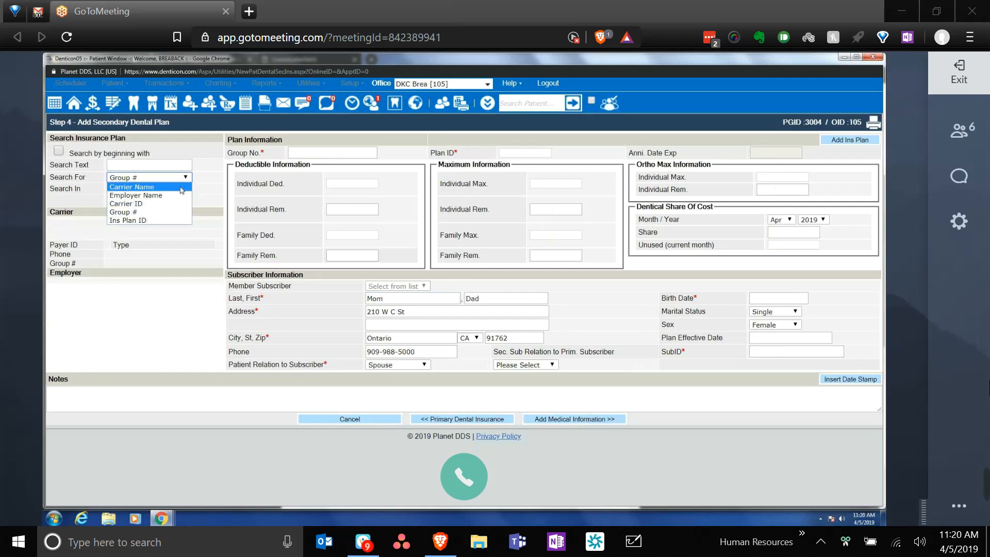
pyautogui.click(180, 187)
pyautogui.click(153, 165)
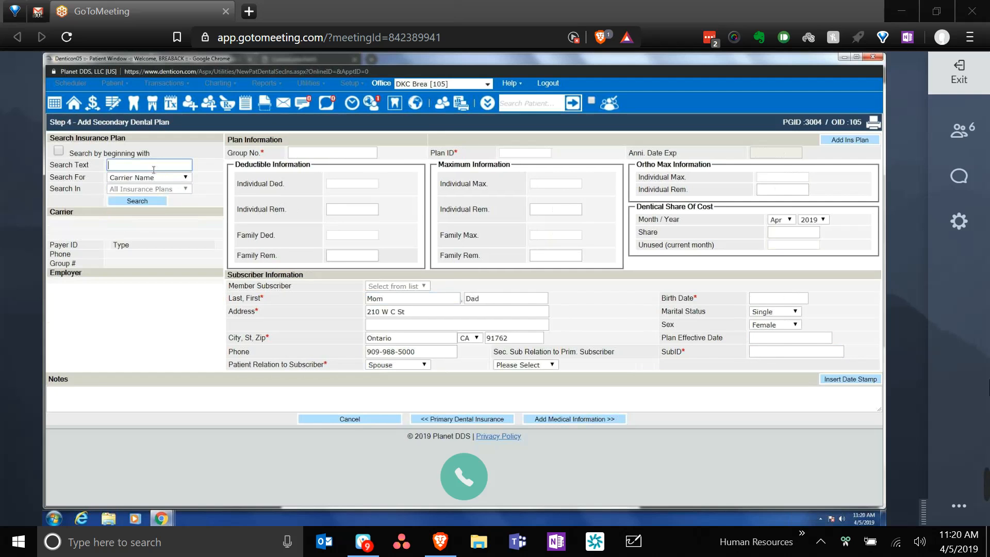
pyautogui.write('dentical')
pyautogui.press('Return')
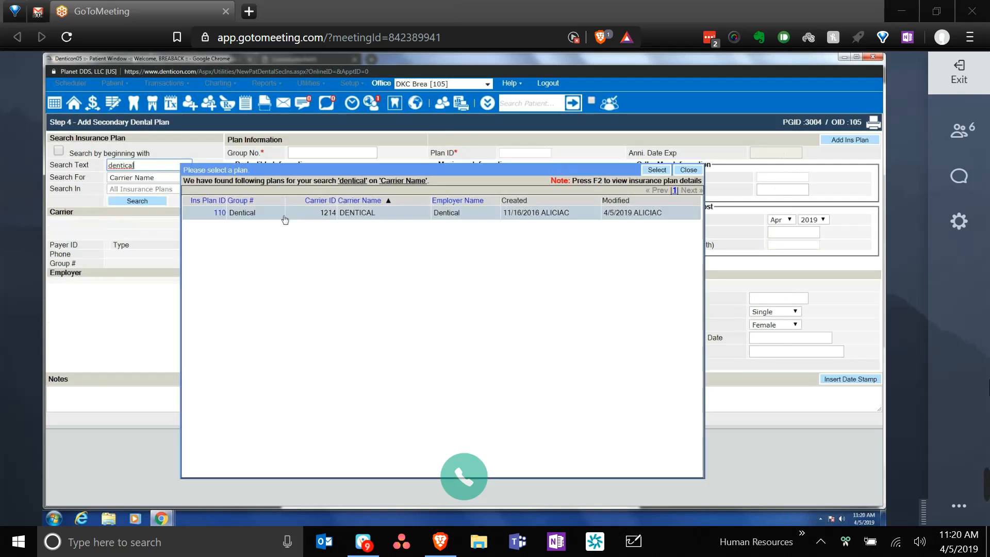
pyautogui.click(654, 171)
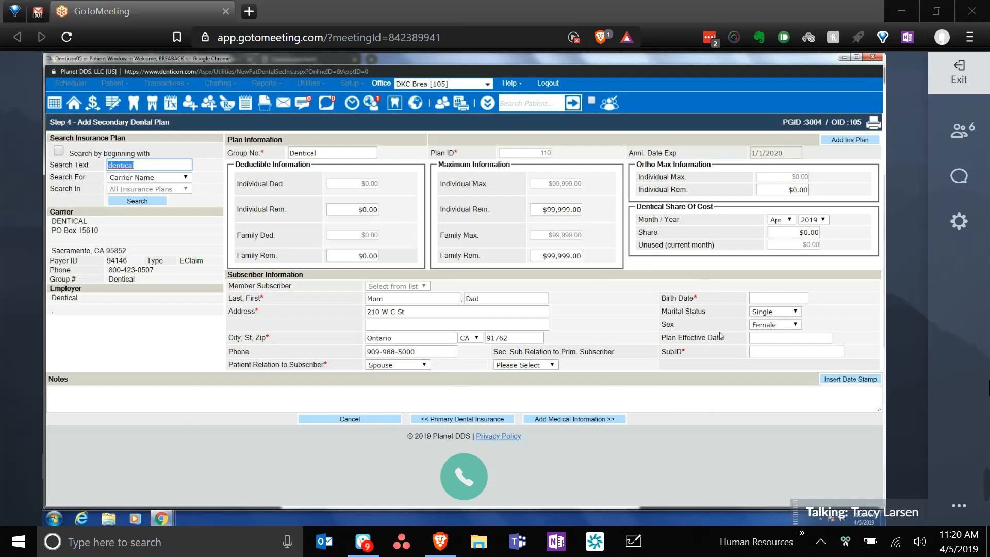
# - Enter the secondary plan's subscriber ID and subscriber birth date 01/01/2000
pyautogui.click(763, 351)
pyautogui.write('1234567')
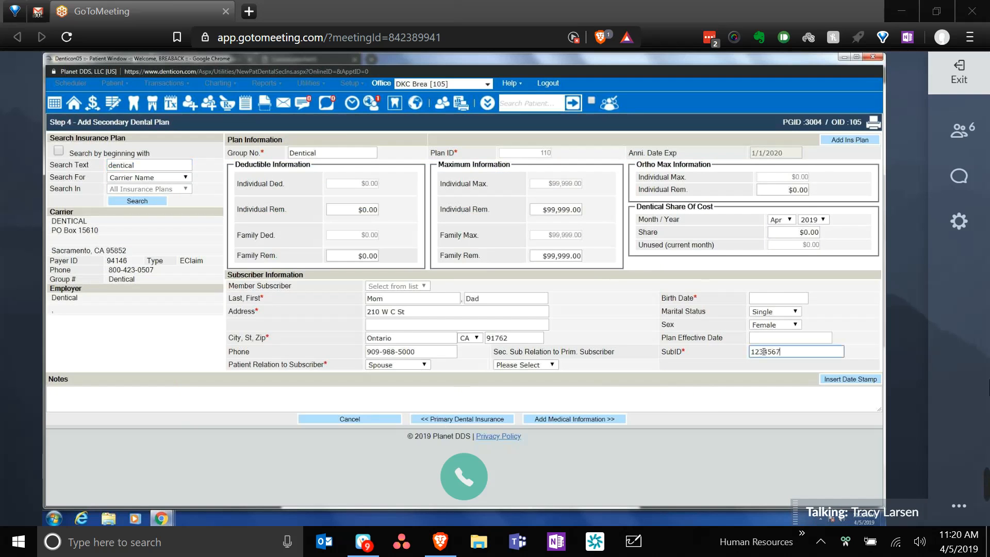
pyautogui.write('89')
pyautogui.click(795, 299)
pyautogui.write('01/01/2000')
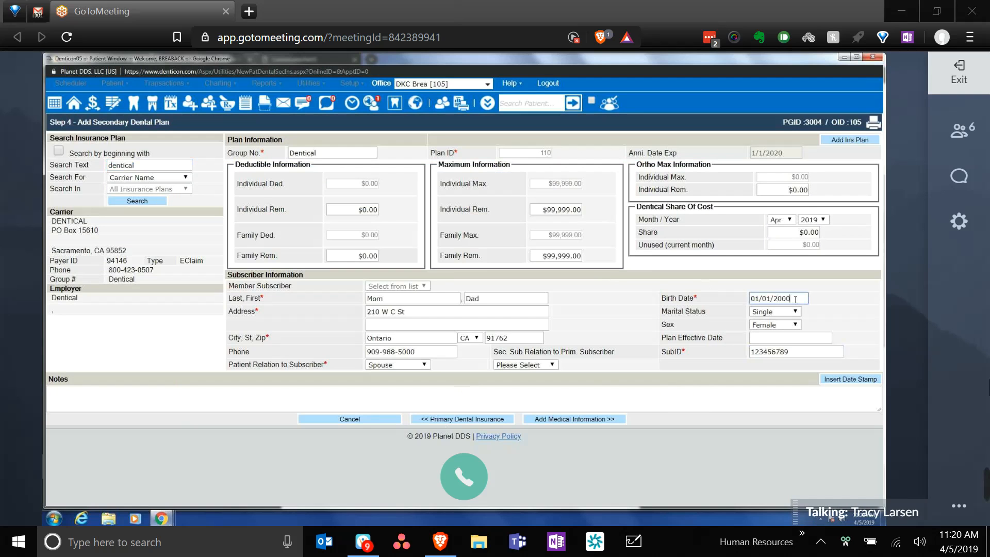
pyautogui.click(671, 285)
pyautogui.click(492, 421)
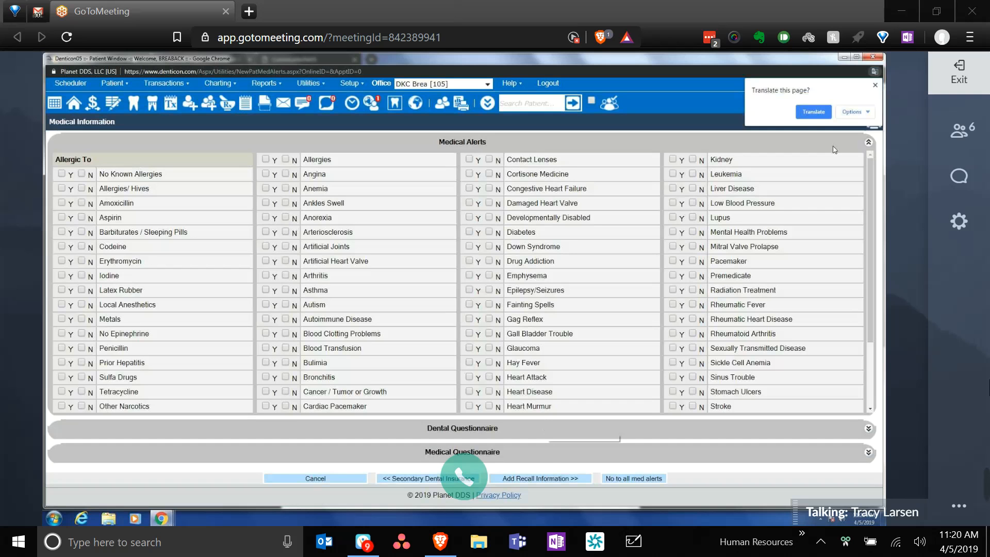
# - Answer No to all medical alerts, then mark Penicillin as Yes under Allergic To
pyautogui.click(875, 85)
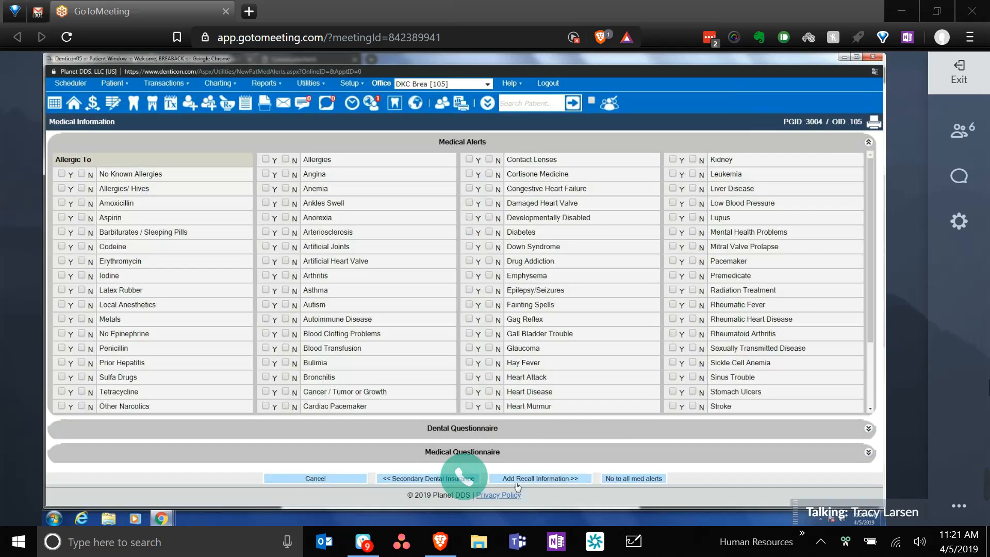
pyautogui.scroll(-2, 505, 341)
pyautogui.scroll(2, 481, 214)
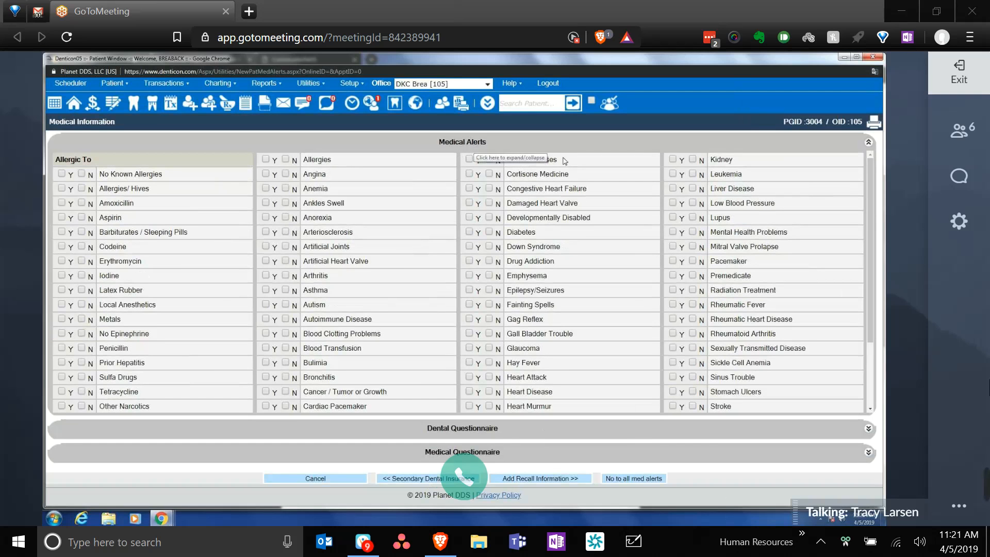
pyautogui.click(646, 479)
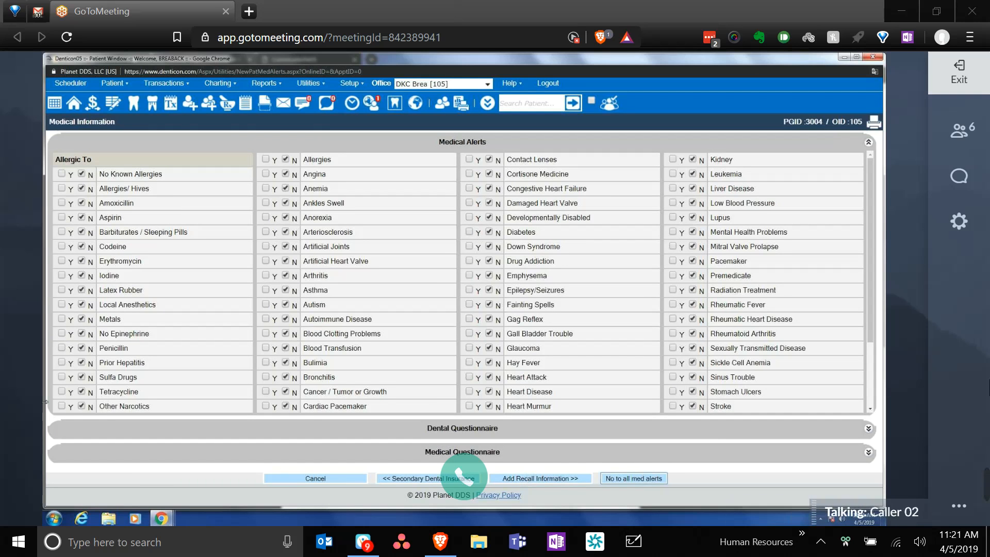
pyautogui.click(62, 348)
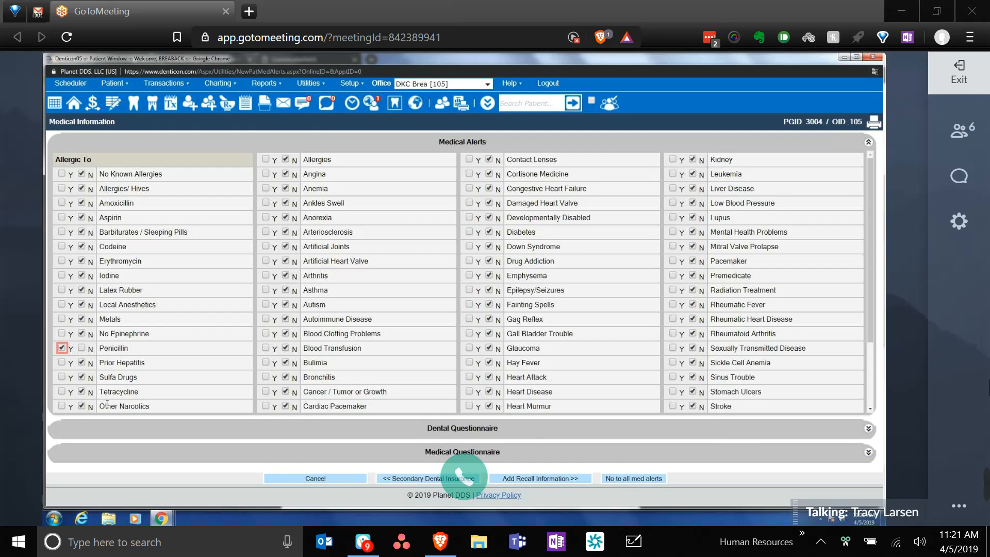
# - Go to the recall due dates for D0120 through D4910, leave them blank, and finish the wizard
pyautogui.click(514, 479)
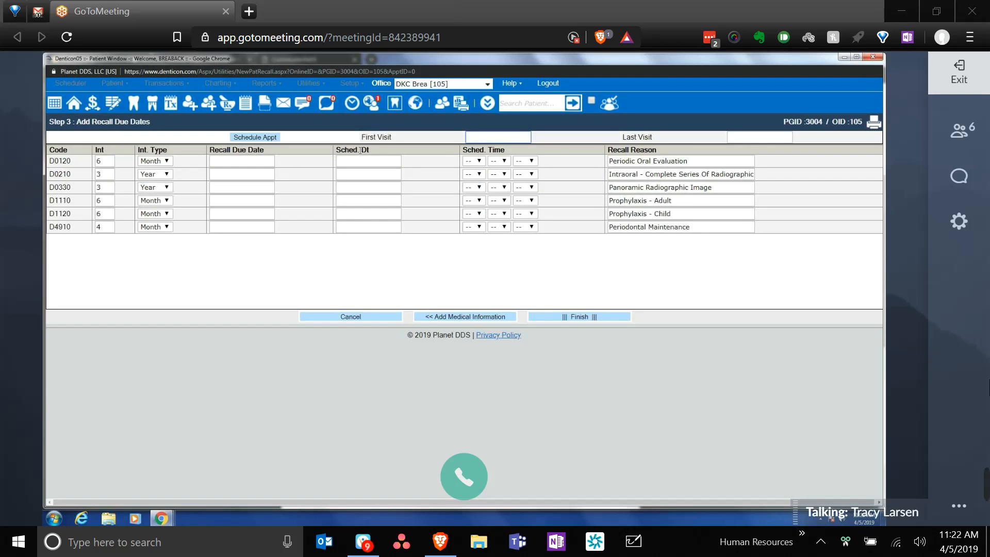
pyautogui.click(235, 161)
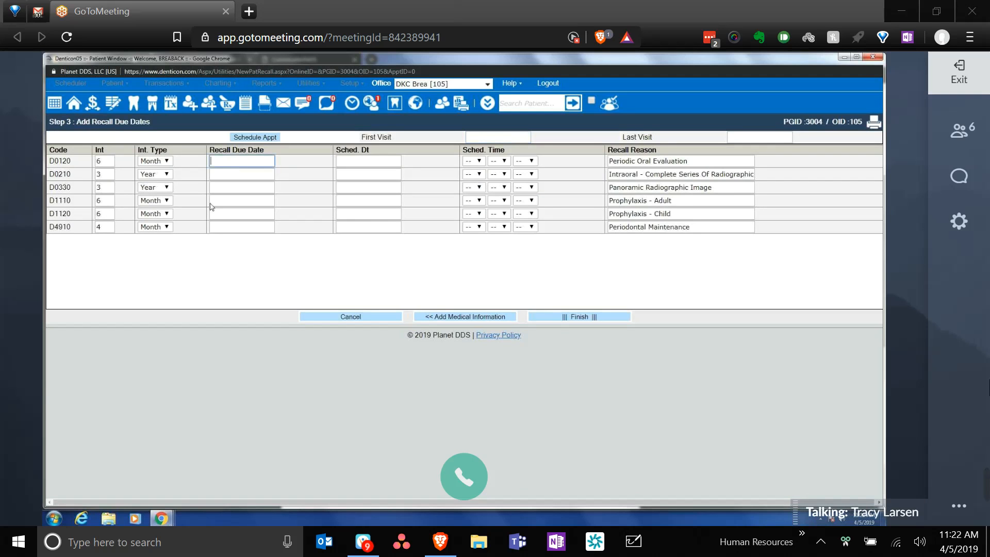
pyautogui.click(395, 200)
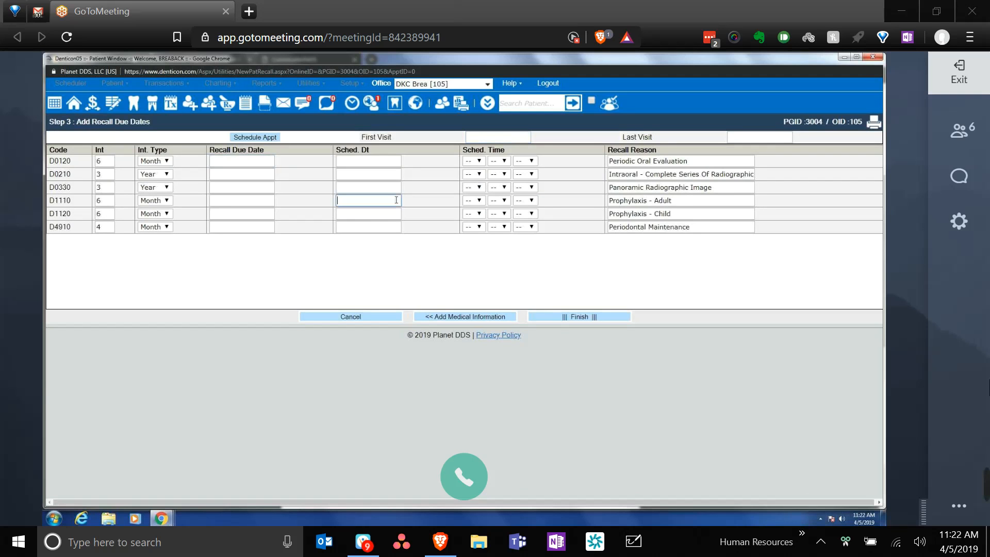
pyautogui.click(648, 246)
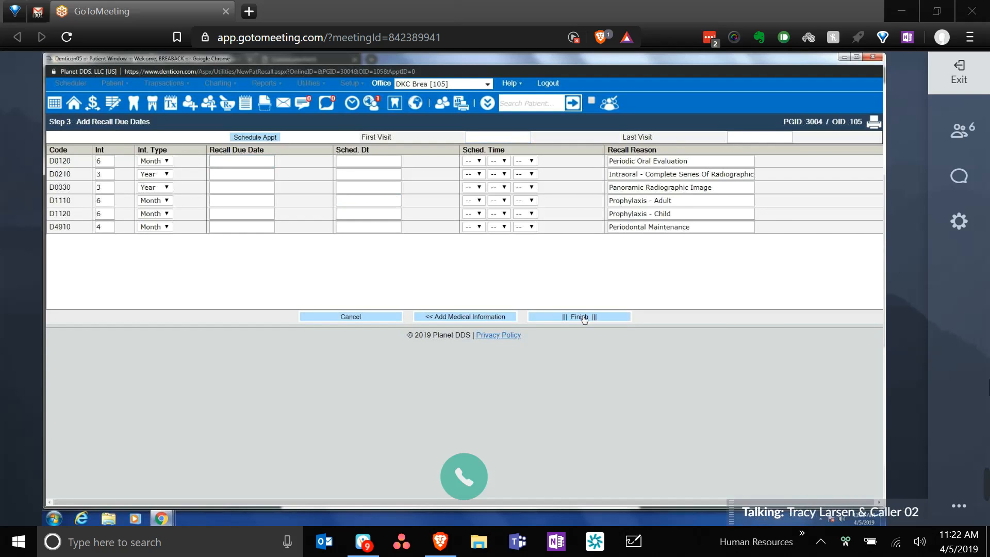
pyautogui.click(584, 317)
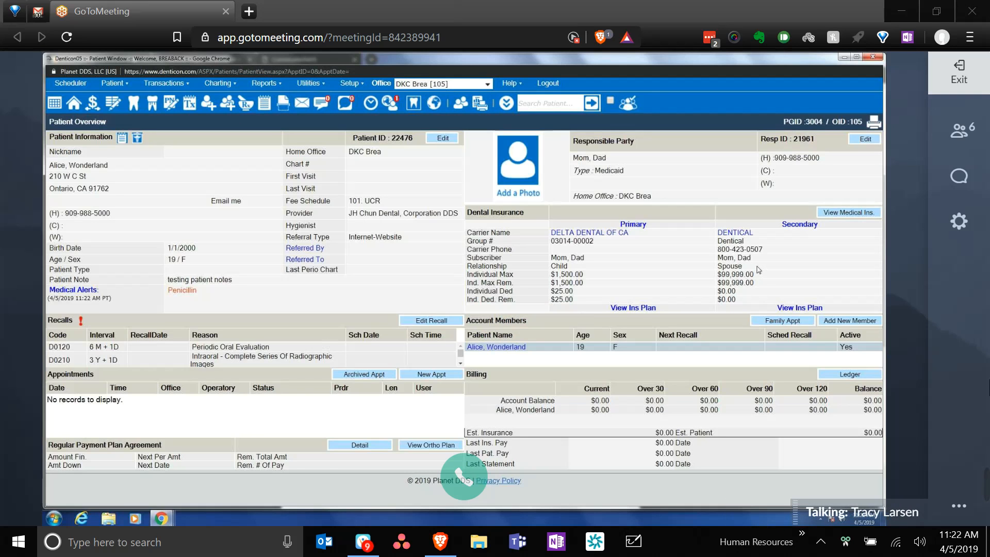
# - Make the patient the secondary plan's subscriber with relation Self, Sec. Sub Rel Child, a subscriber ID, and save
pyautogui.click(782, 227)
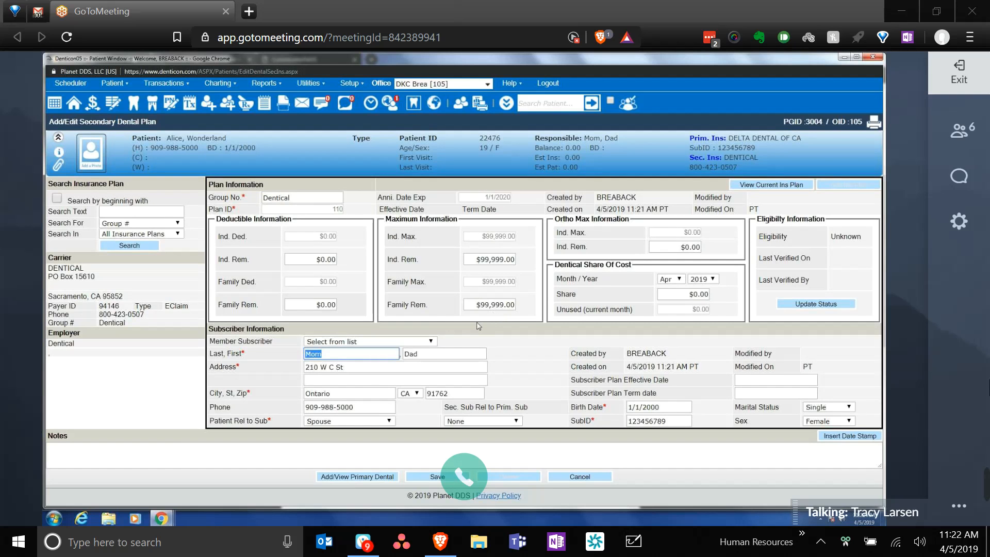
pyautogui.click(422, 342)
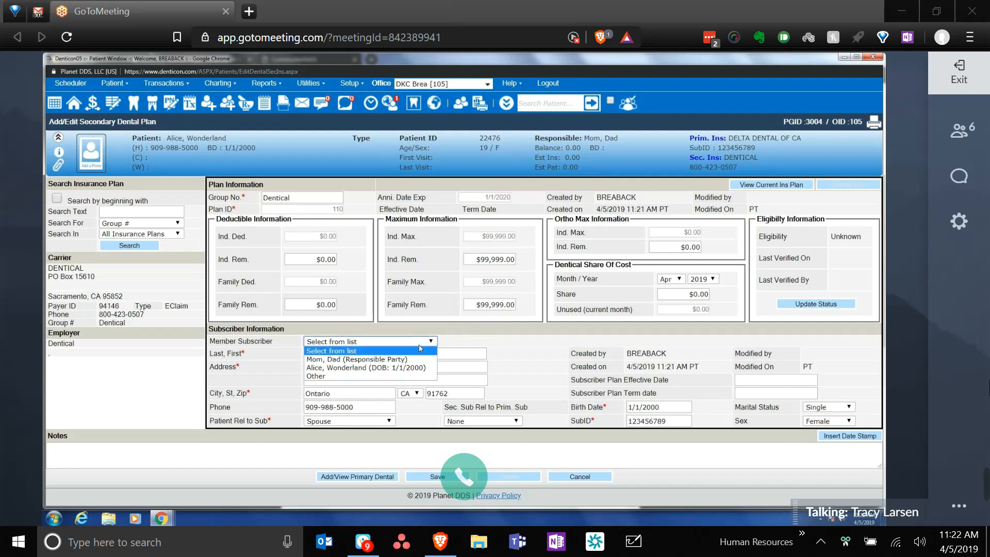
pyautogui.click(413, 369)
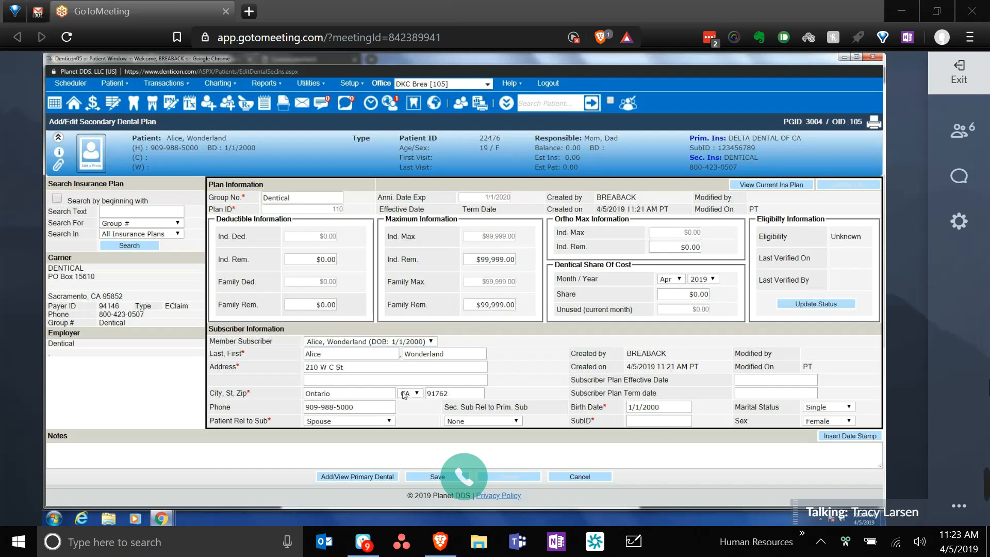
pyautogui.click(380, 422)
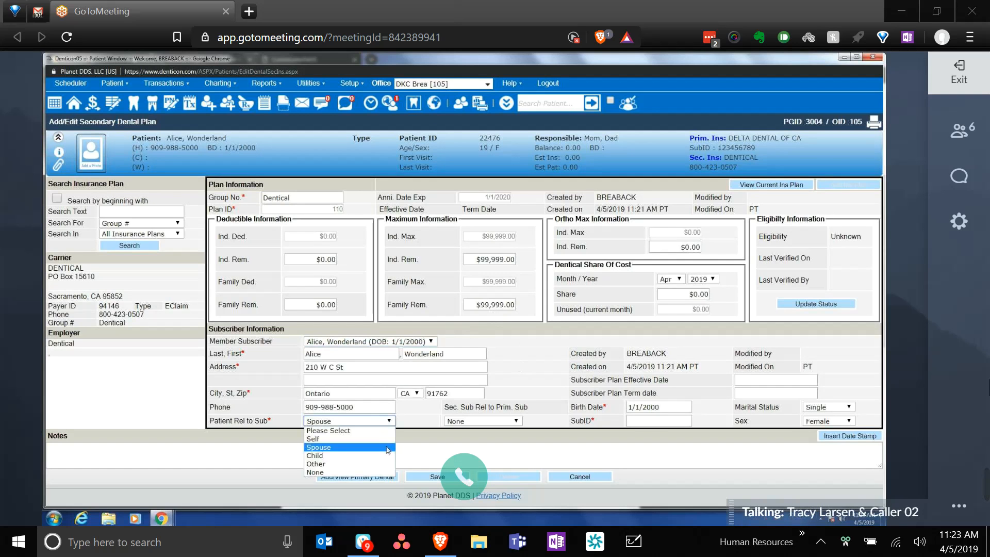
pyautogui.click(380, 439)
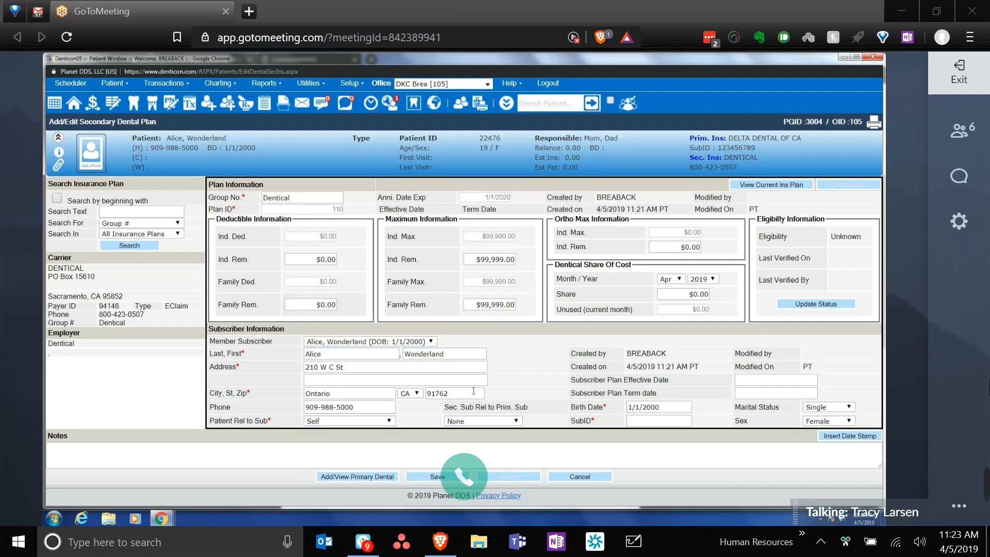
pyautogui.click(491, 421)
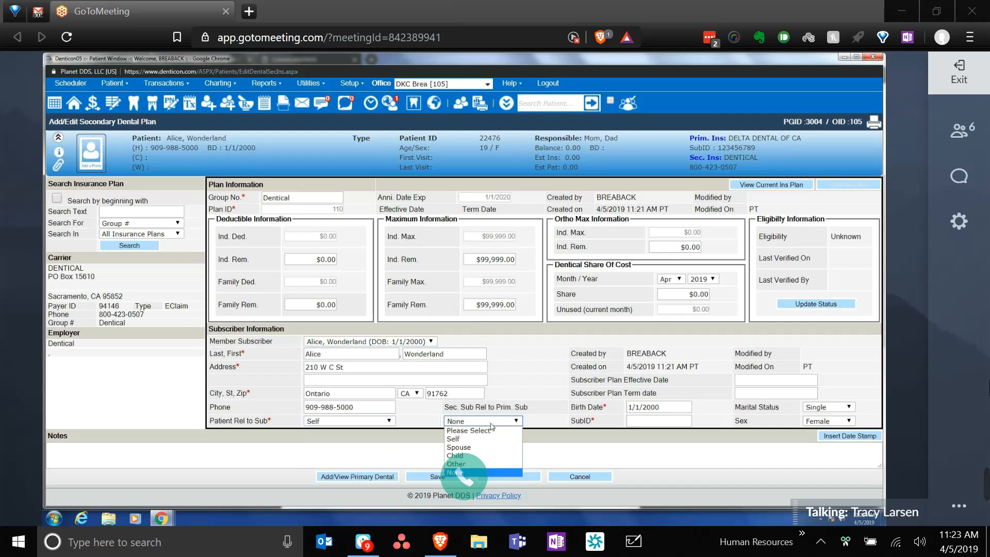
pyautogui.click(478, 457)
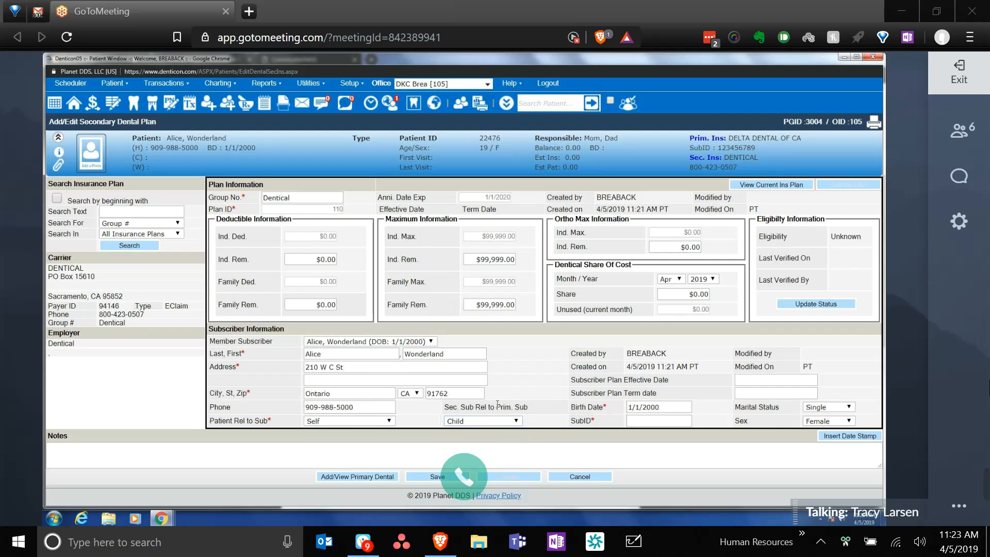
pyautogui.click(676, 418)
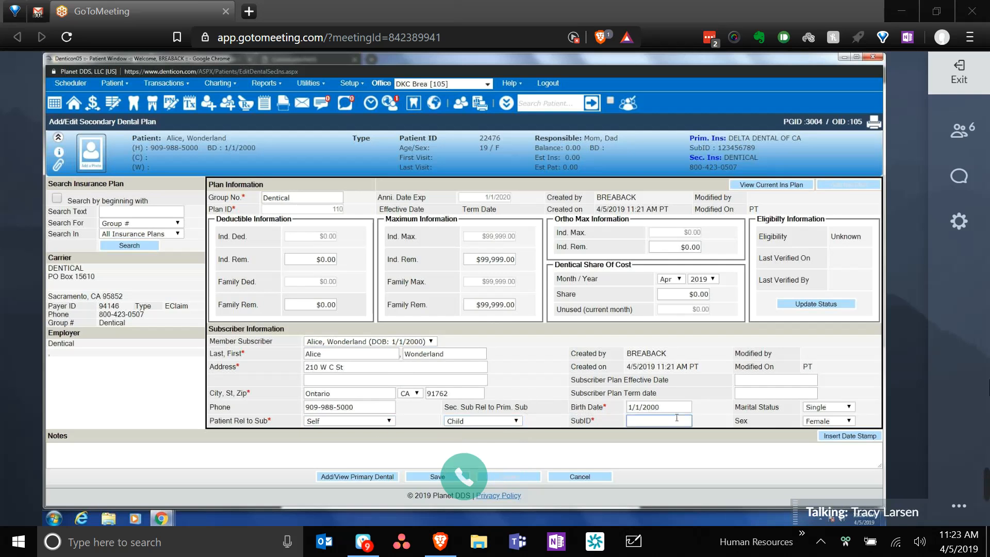
pyautogui.write('123456')
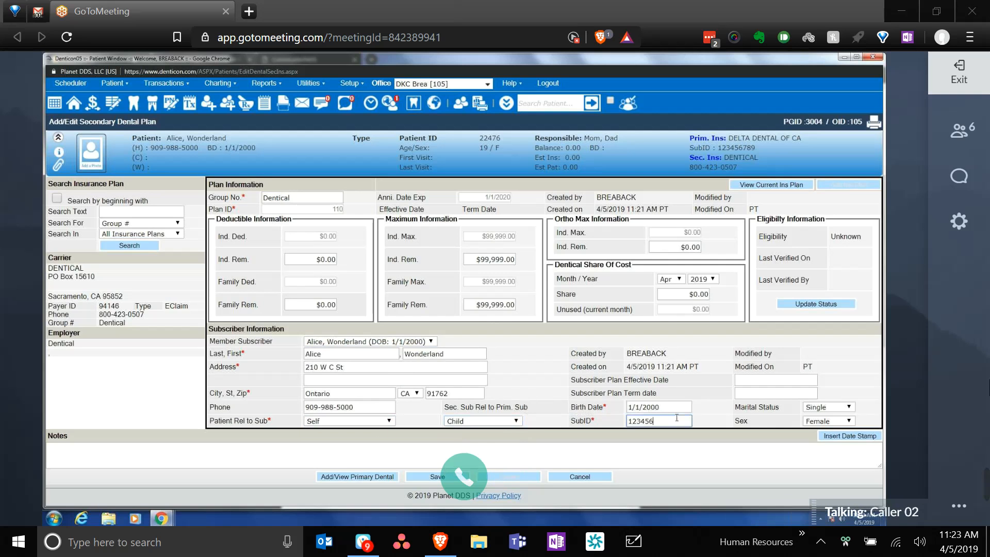
pyautogui.write('789')
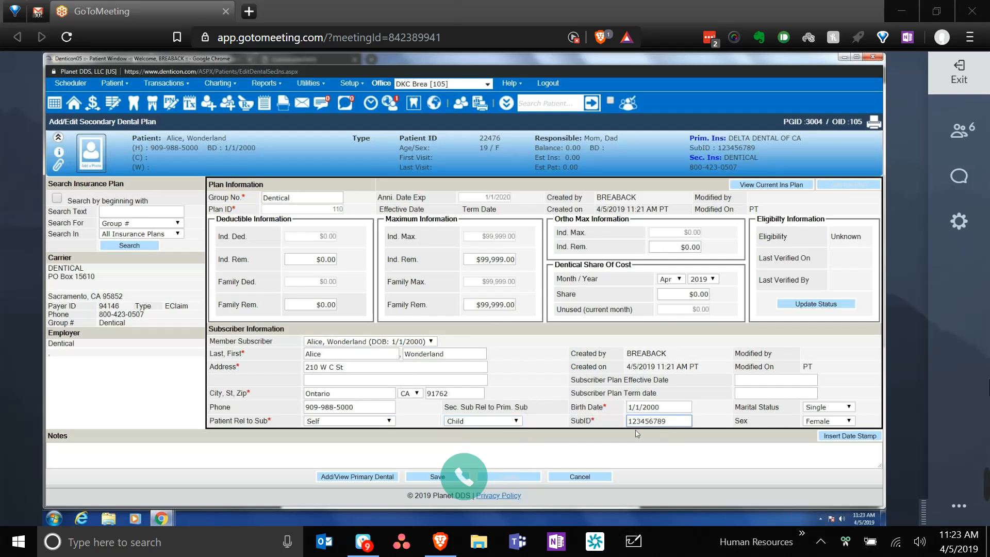
pyautogui.click(444, 480)
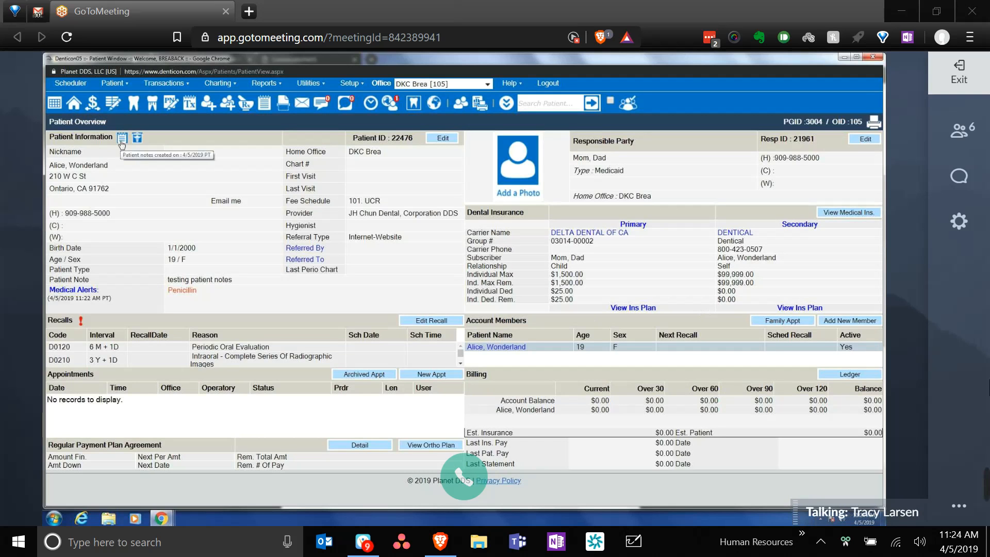
# - Review the new patient's overview, then pick another test patient from Recent Patients
pyautogui.moveTo(138, 143)
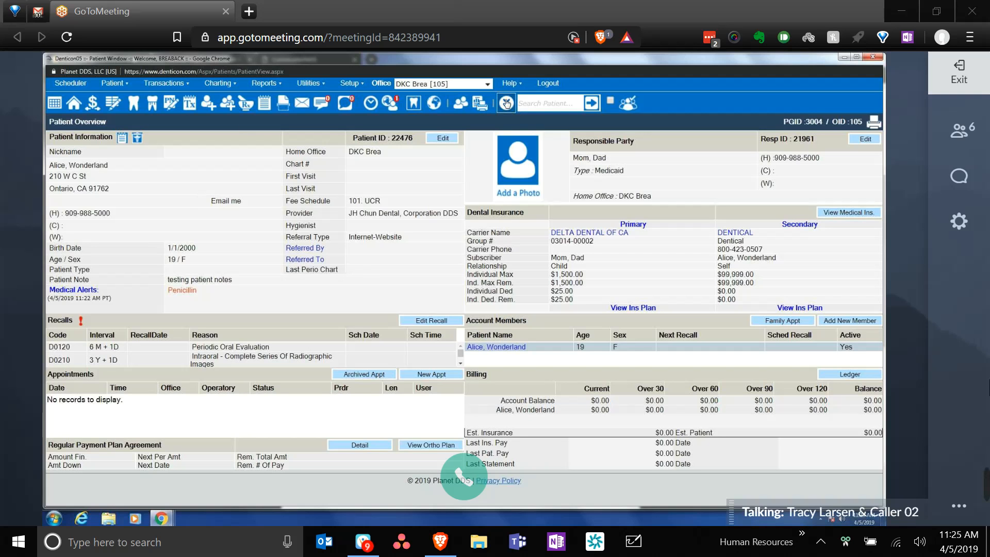
pyautogui.click(506, 104)
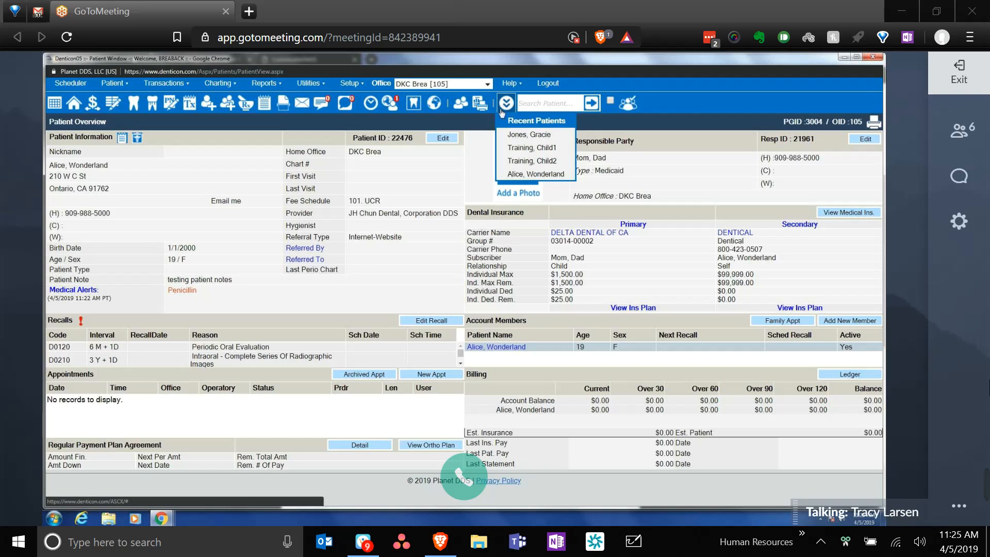
pyautogui.click(557, 161)
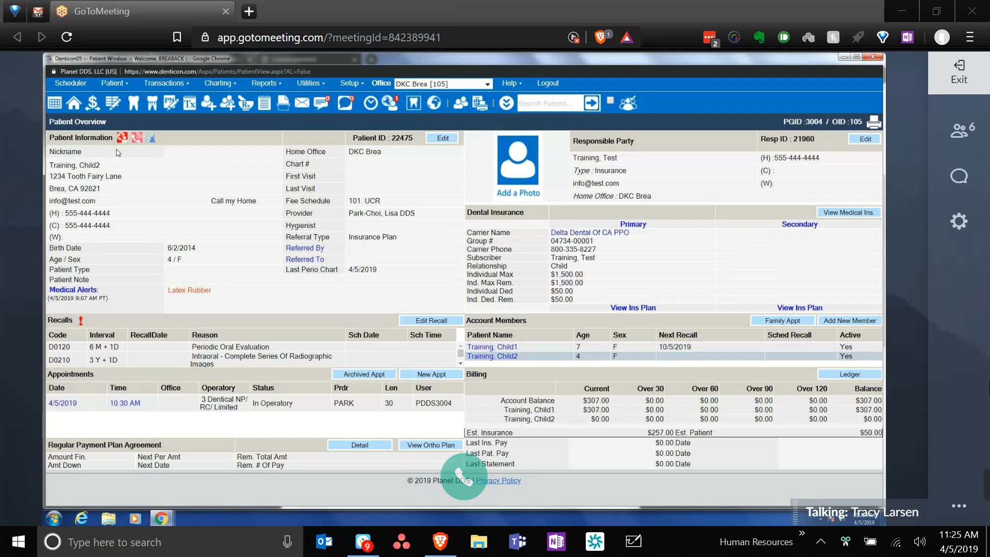
# - Look over the 4-year-old test patient's overview with its Latex Rubber alert
pyautogui.moveTo(151, 140)
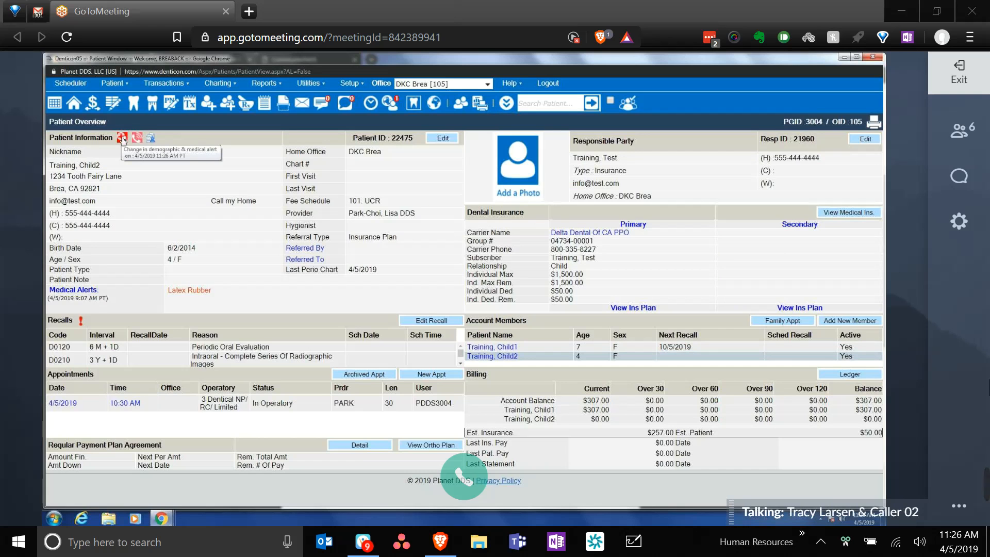
# - Always allow the site's pop-ups, then open the patient's pending demographic changes from the overview
pyautogui.click(122, 137)
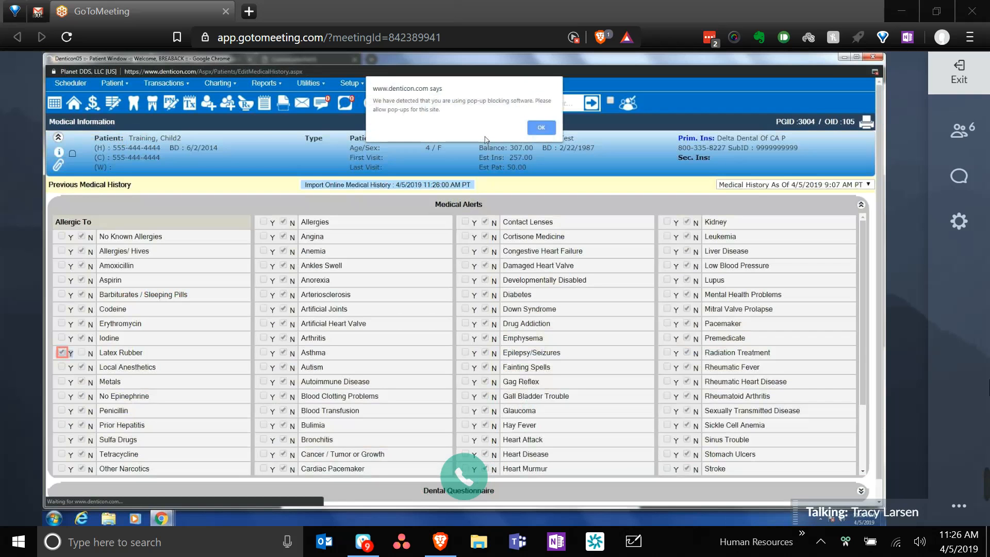
pyautogui.click(540, 128)
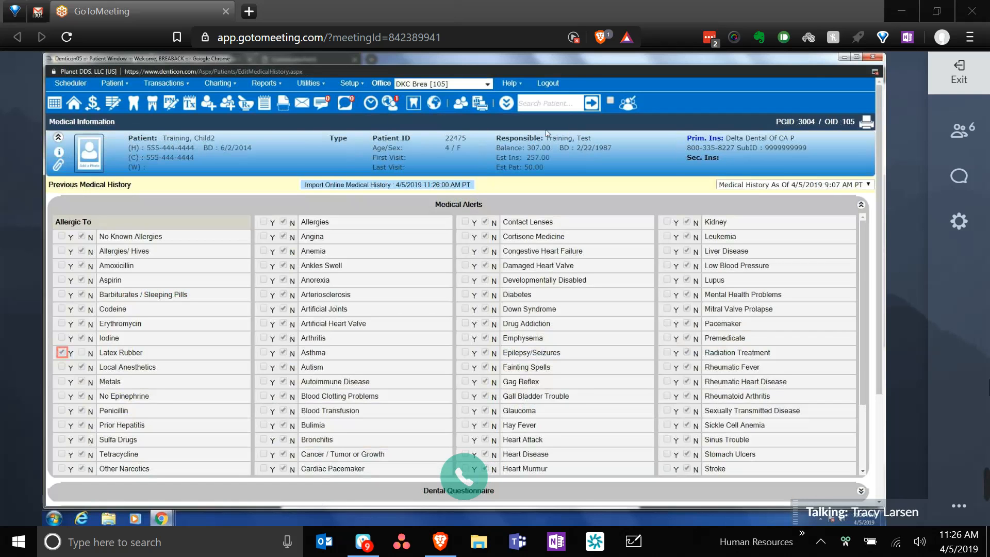
pyautogui.click(874, 72)
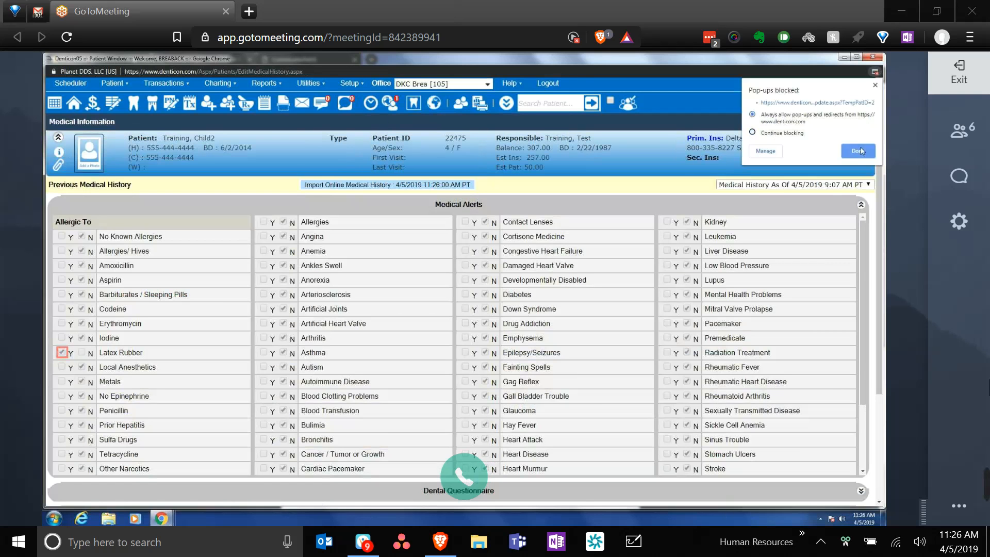
pyautogui.click(859, 151)
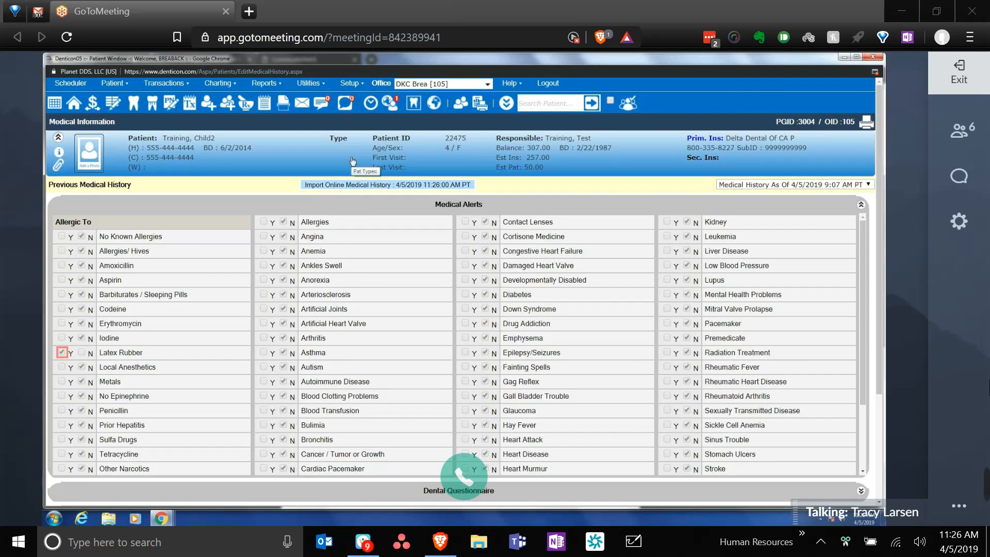
pyautogui.click(75, 107)
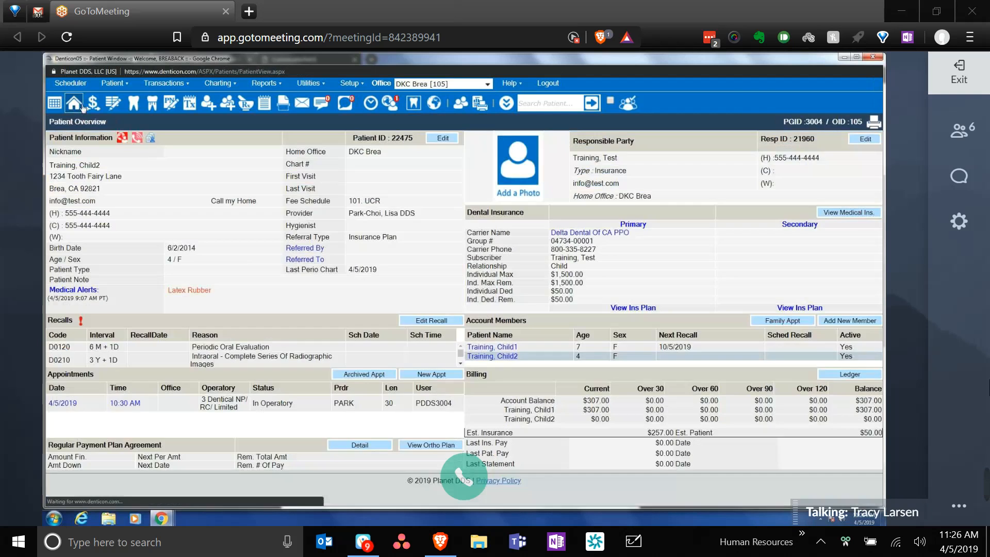
pyautogui.click(122, 140)
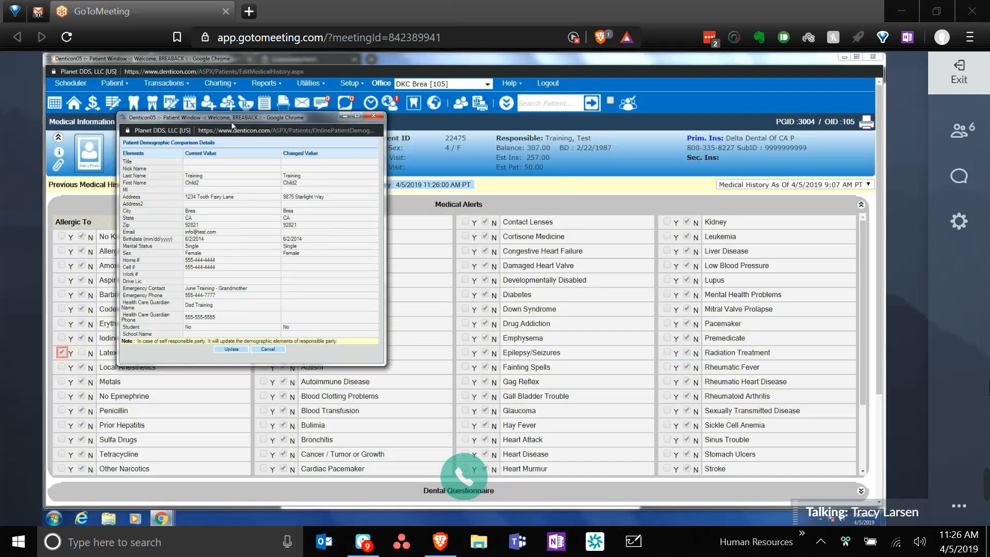
# - Accept the online form's demographic values and import the 4/5/2019 online medical history
pyautogui.moveTo(233, 126); pyautogui.dragTo(403, 178)
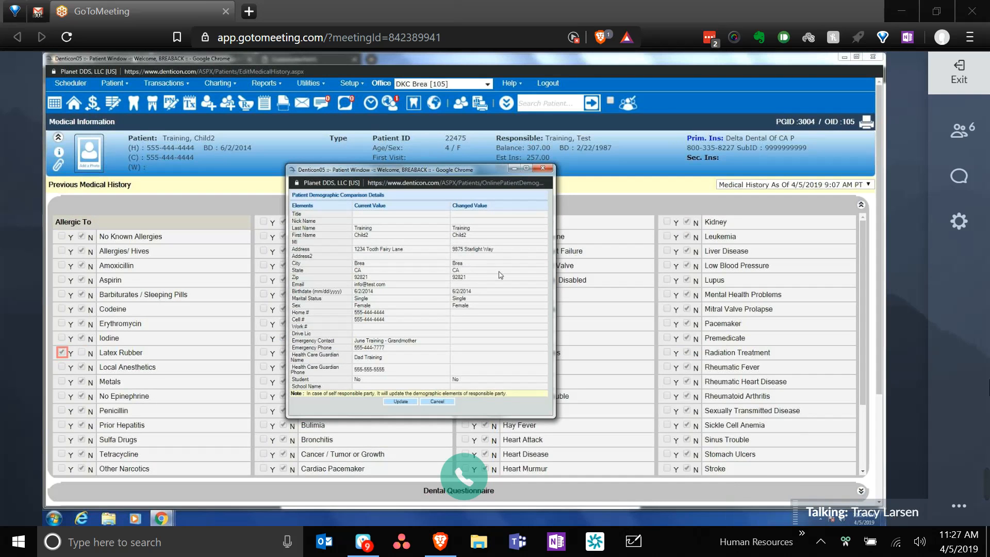
pyautogui.click(401, 402)
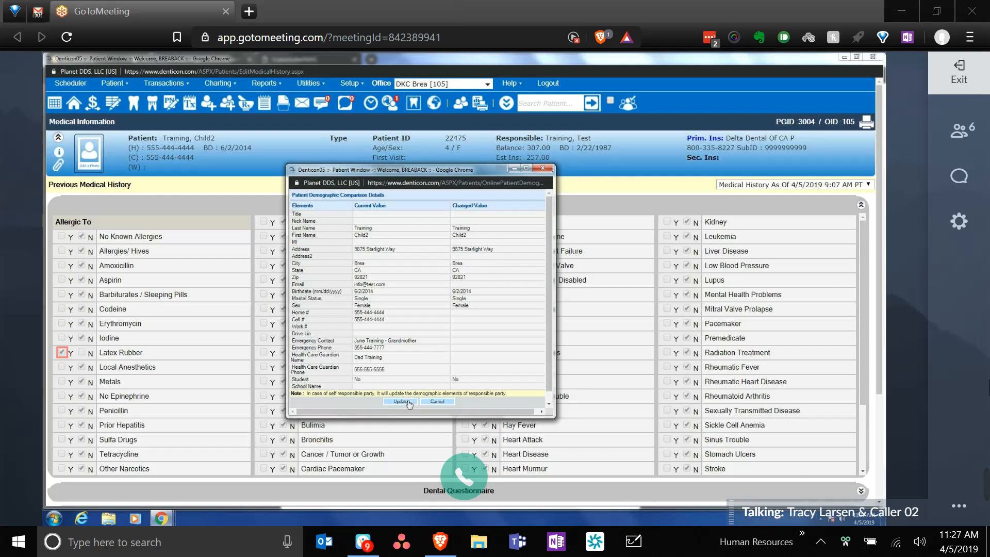
pyautogui.click(407, 402)
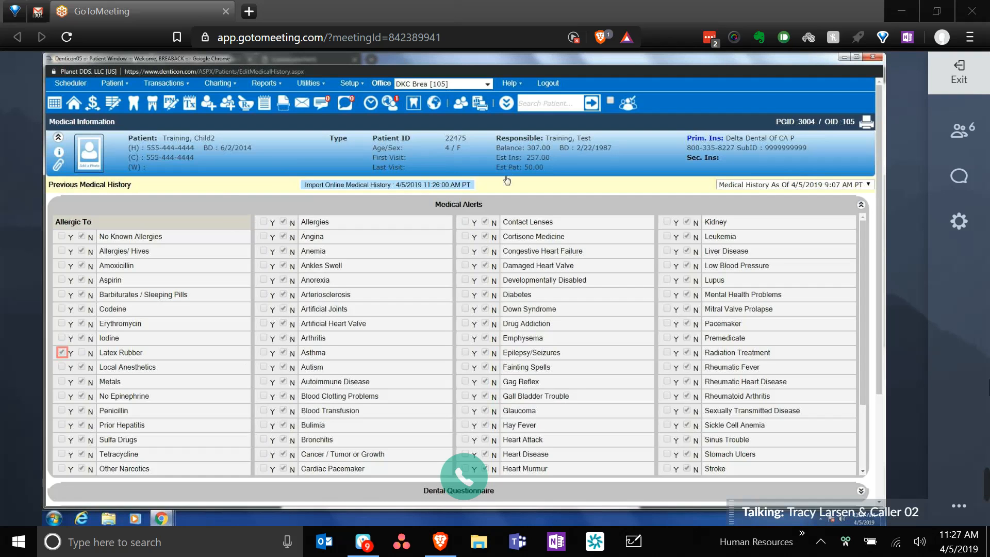
pyautogui.click(401, 187)
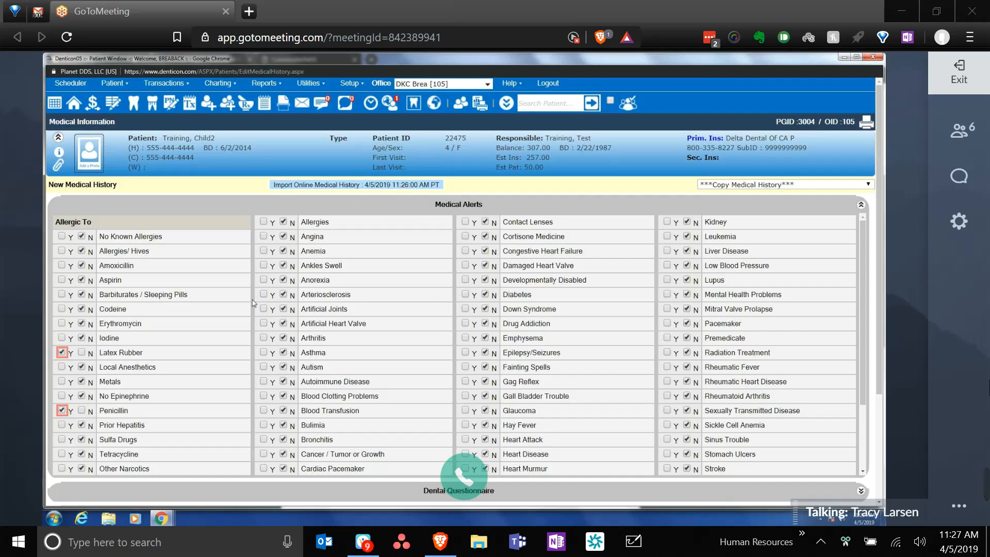
# - Save the imported online medical history with its Latex Rubber and Penicillin alerts
pyautogui.click(387, 209)
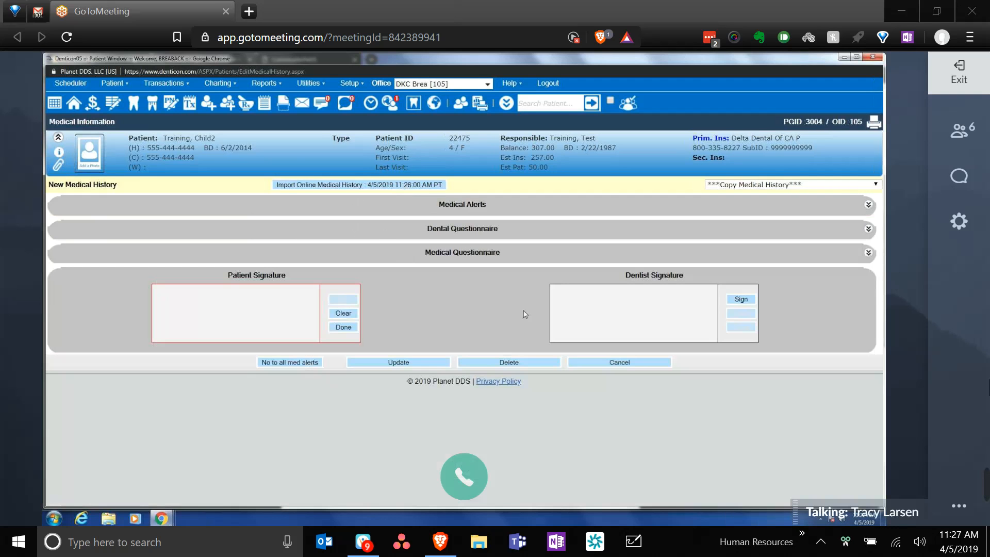
pyautogui.click(424, 364)
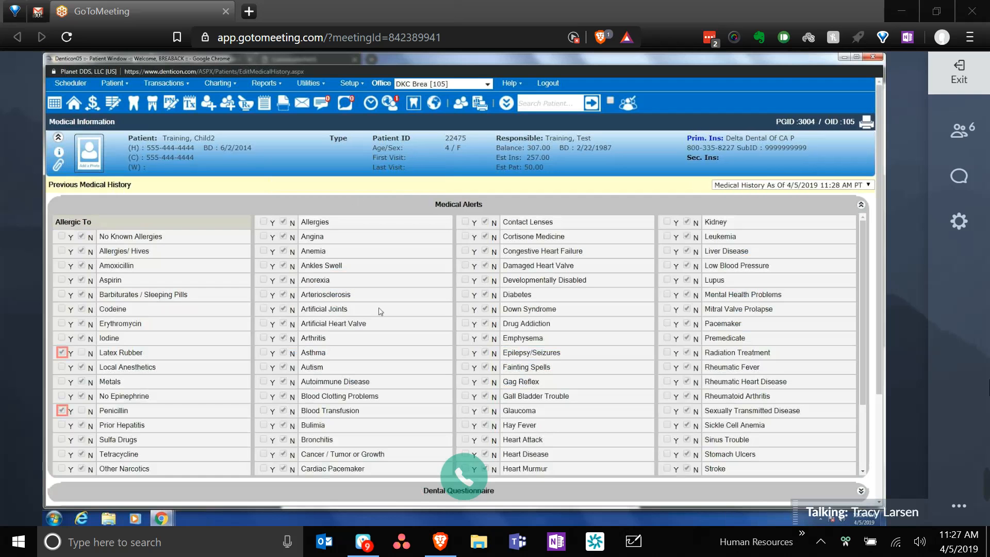
pyautogui.scroll(-2, 379, 311)
pyautogui.scroll(2, 363, 232)
# - Check the saved medical history entry in the history list, then return to the Patient Overview
pyautogui.click(358, 197)
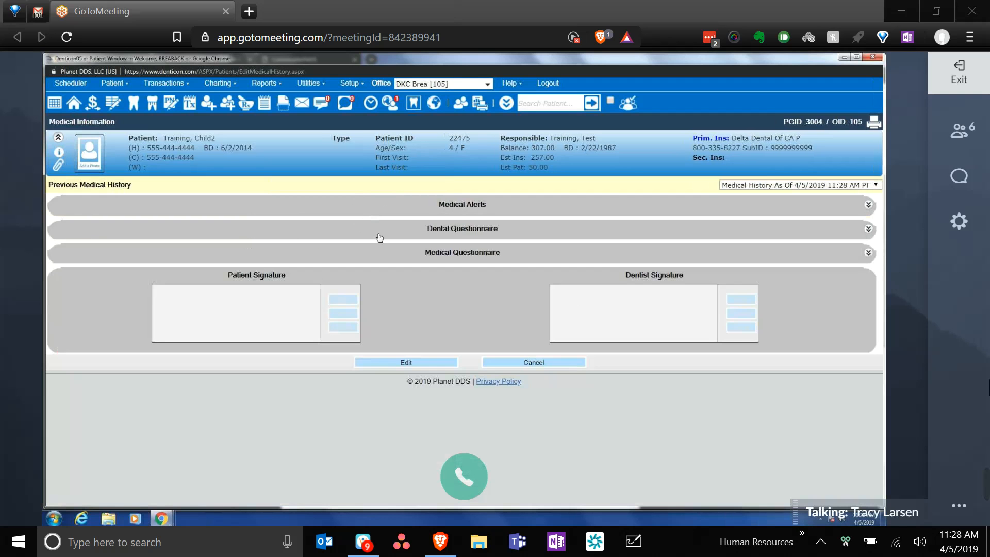
pyautogui.click(768, 186)
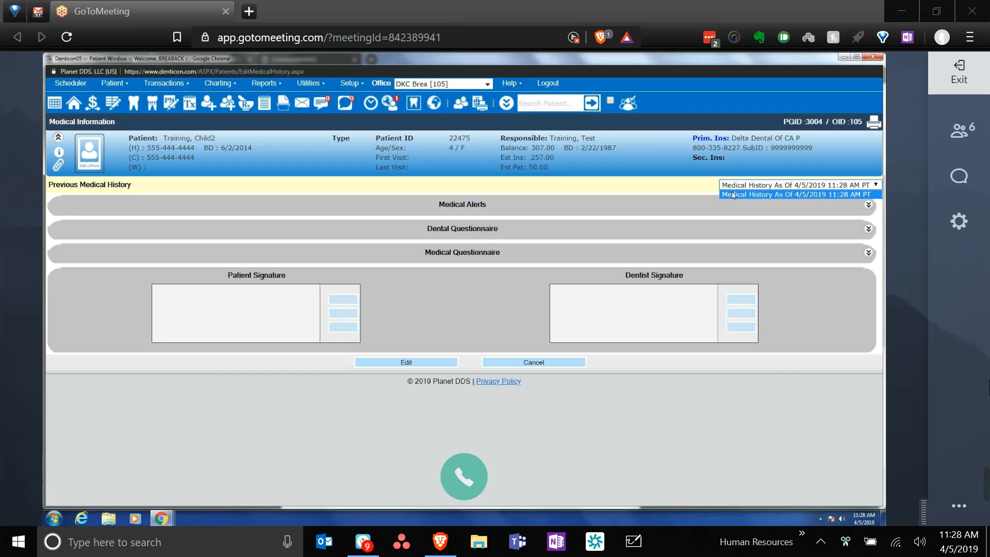
pyautogui.click(853, 195)
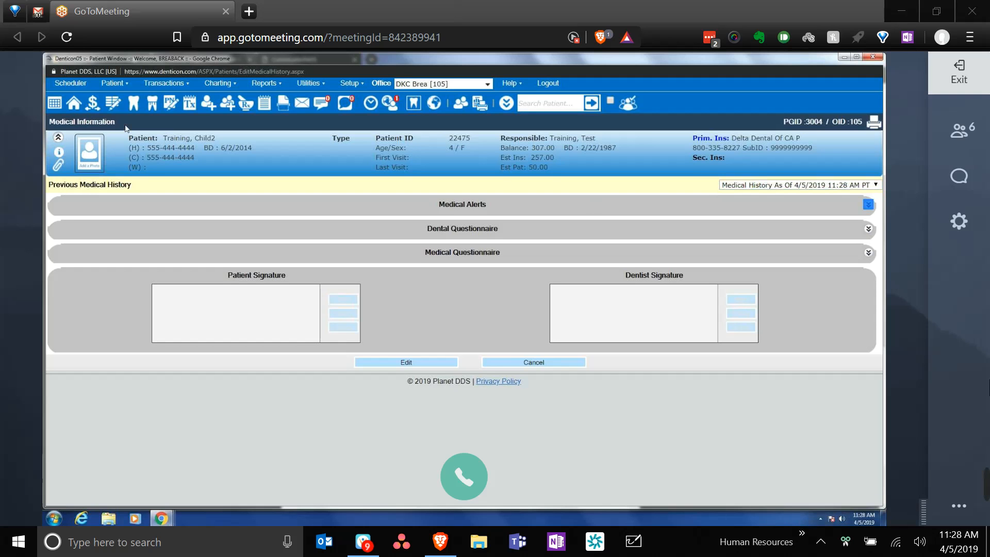
pyautogui.click(74, 103)
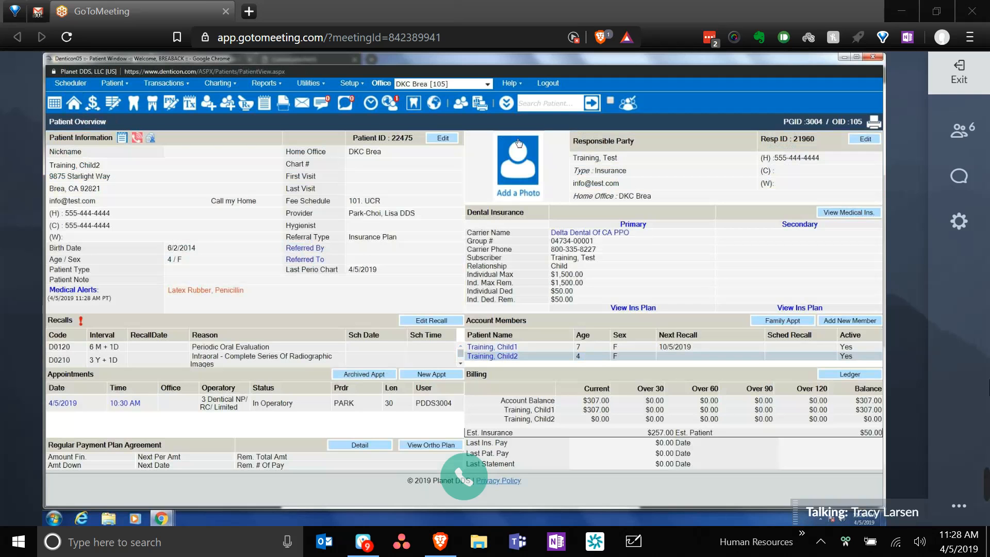
# - View the 7-year-old sibling's record with its Hay Fever alert, then switch back to the 4-year-old patient
pyautogui.click(506, 103)
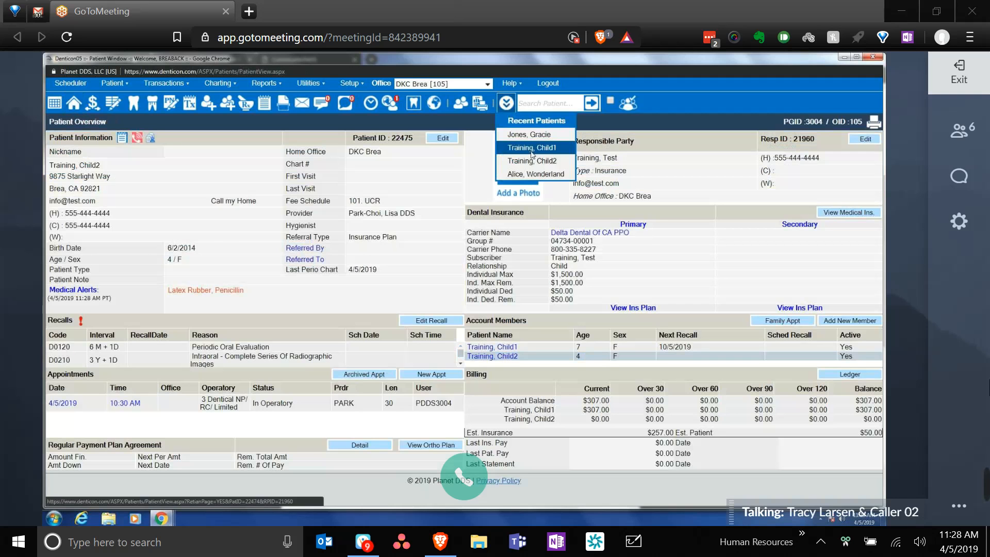
pyautogui.click(531, 151)
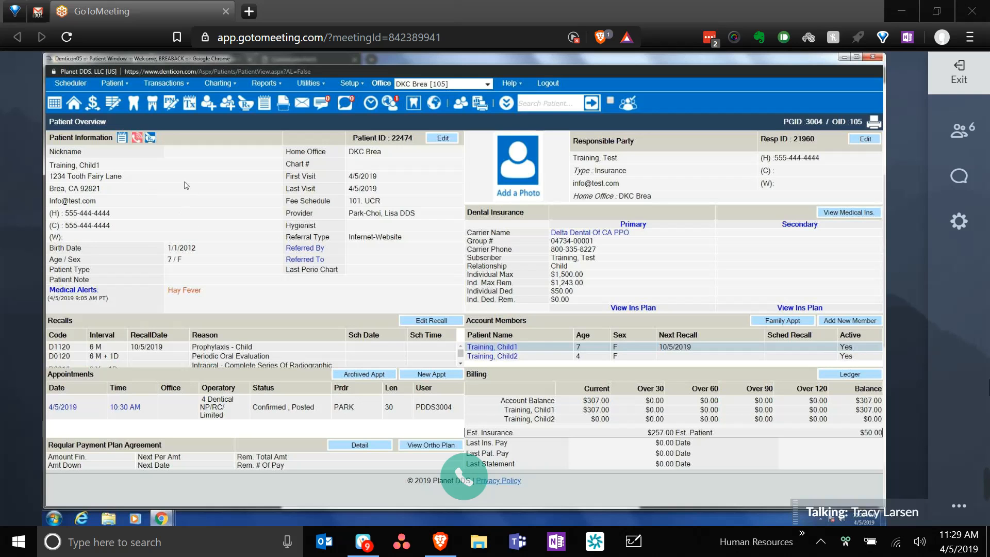
pyautogui.click(506, 103)
pyautogui.click(519, 160)
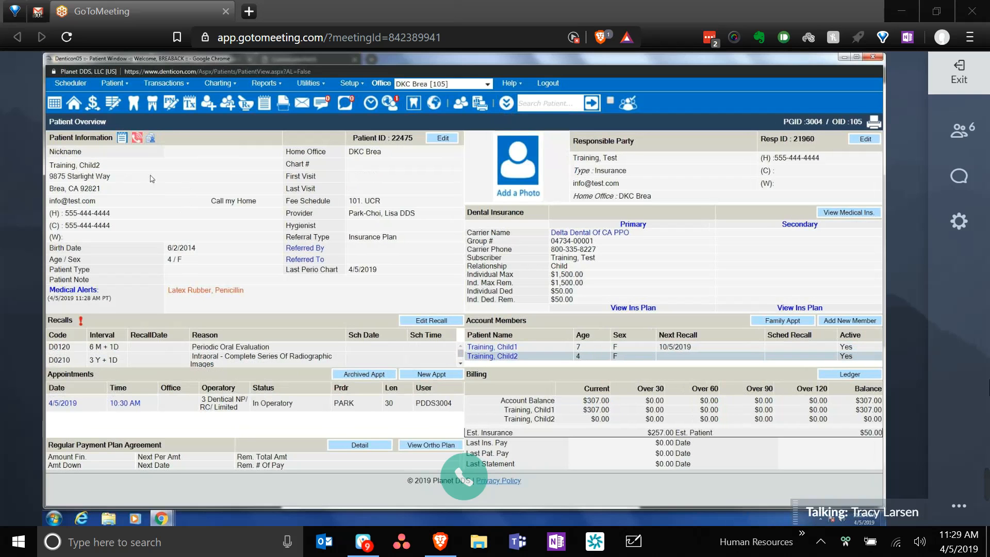
# - Open Edit Patient Information for the 4-year-old patient
pyautogui.click(439, 140)
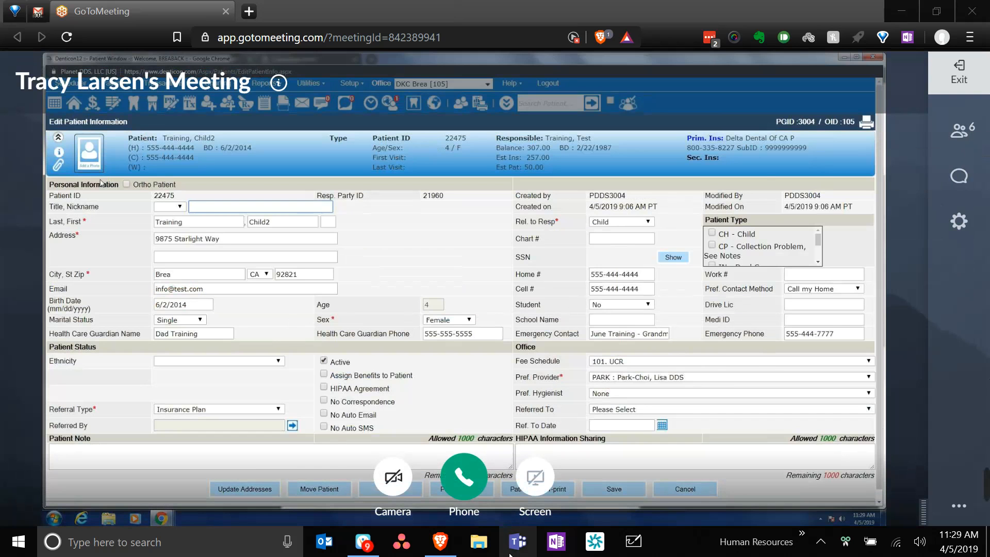
# - In Vonage Business, hang up the conference call and redial the meeting's dial-in number
pyautogui.click(376, 543)
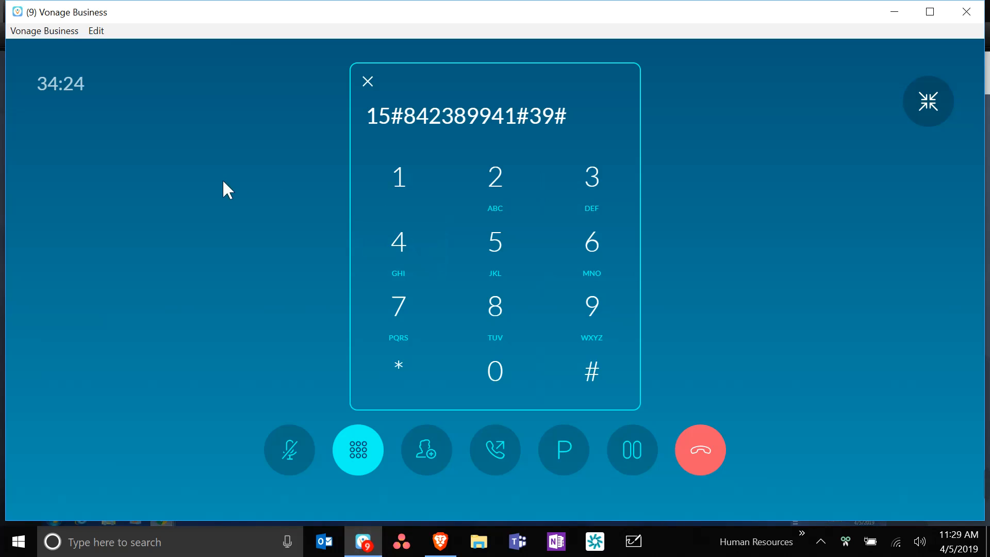
pyautogui.click(693, 449)
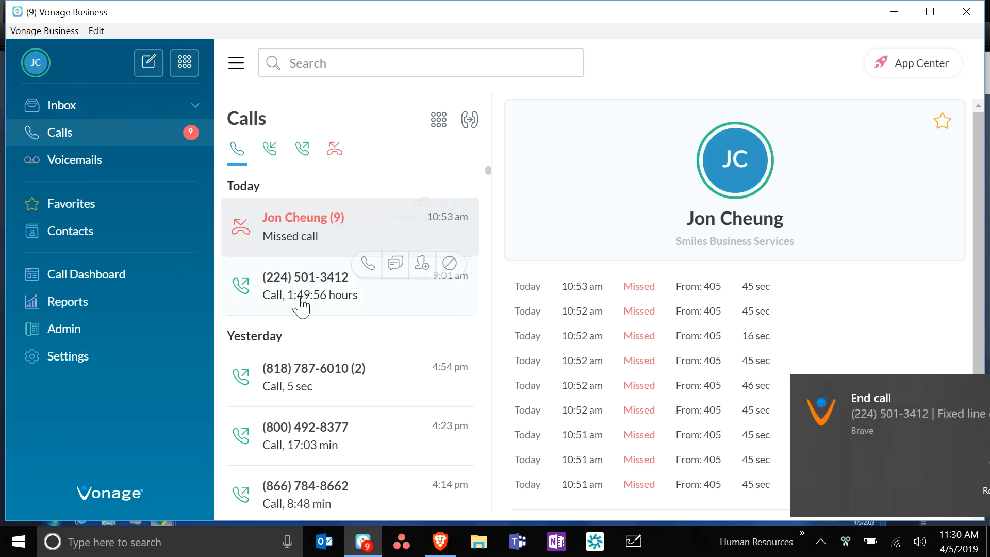
pyautogui.click(331, 298)
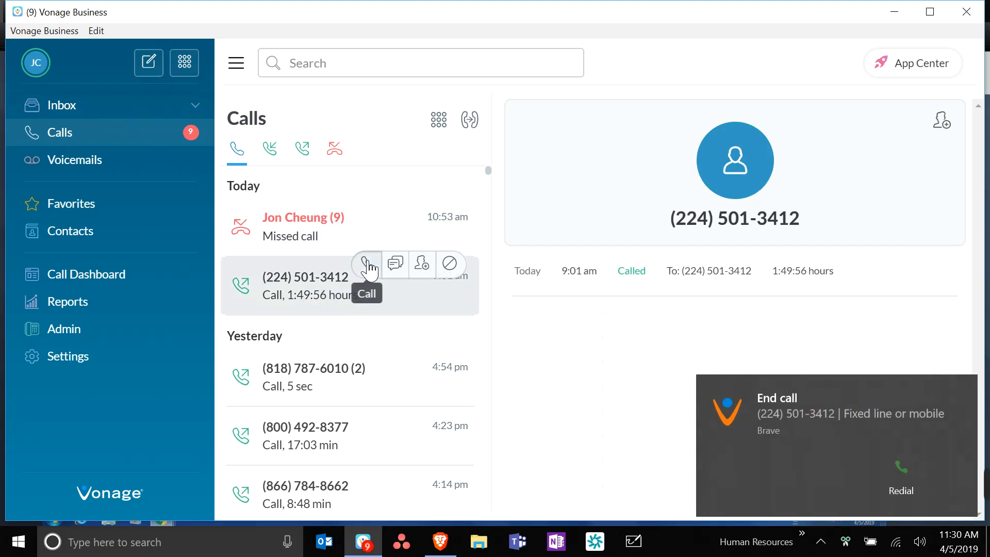
pyautogui.click(366, 265)
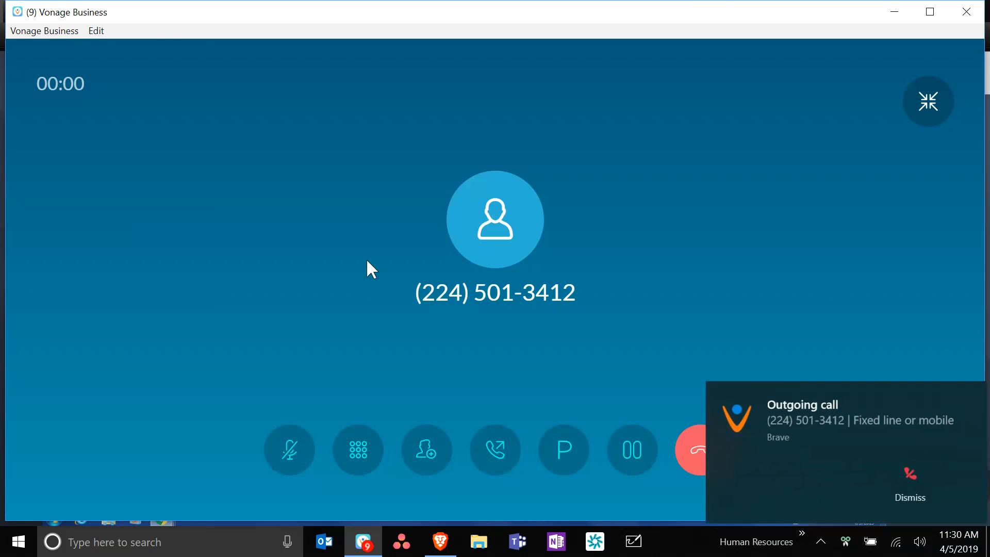
# - Open the call keypad and show the dial-in access code in GoToMeeting's Audio settings
pyautogui.click(368, 451)
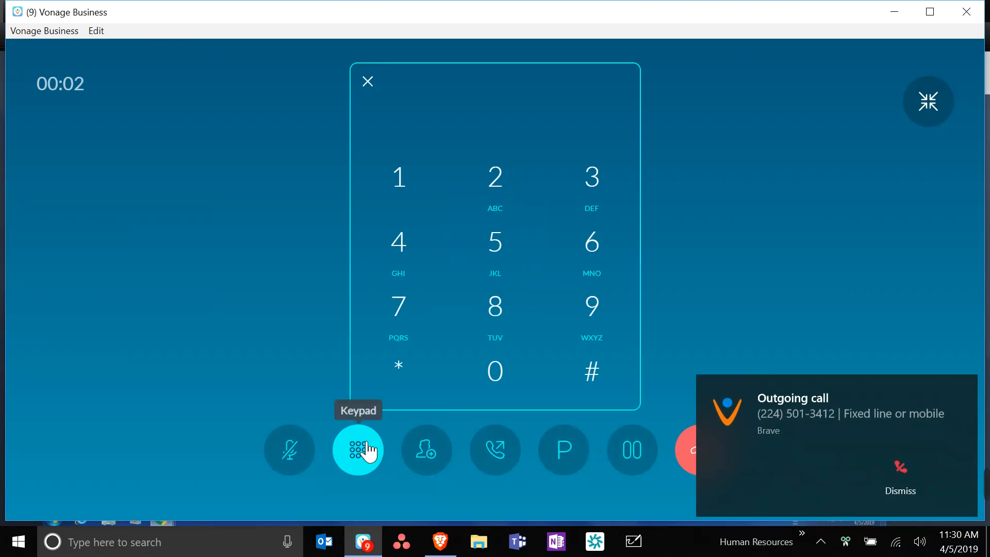
pyautogui.moveTo(441, 547)
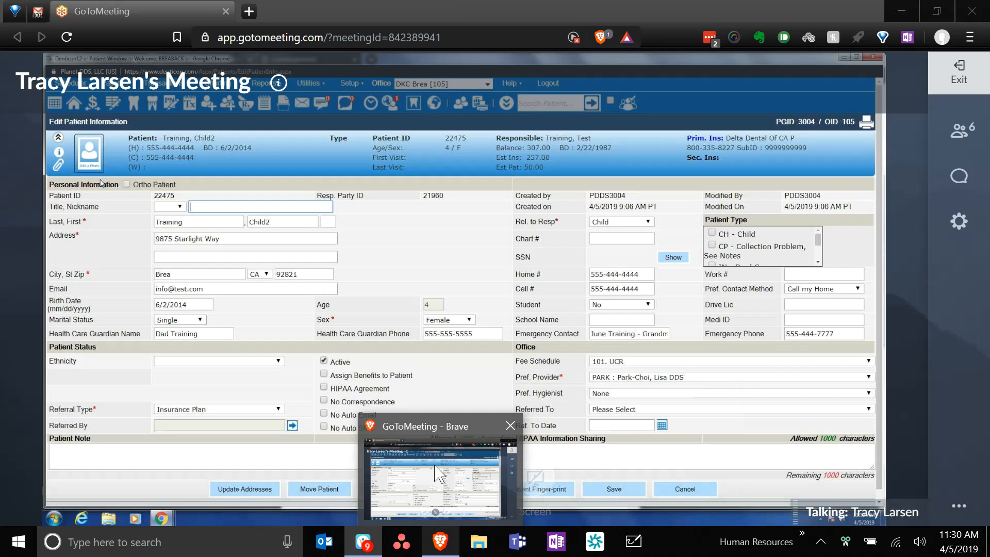
pyautogui.click(432, 511)
pyautogui.click(957, 176)
pyautogui.click(714, 131)
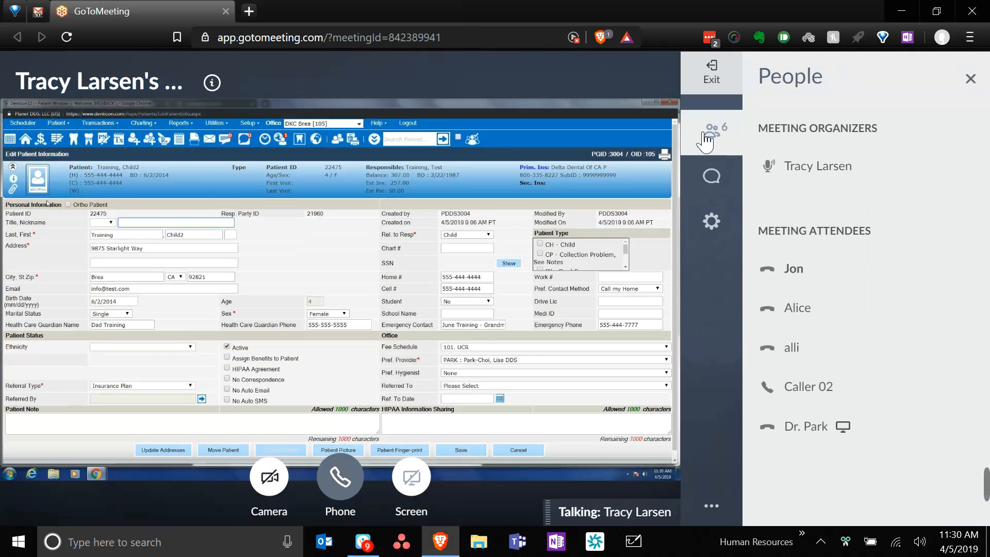
pyautogui.click(712, 220)
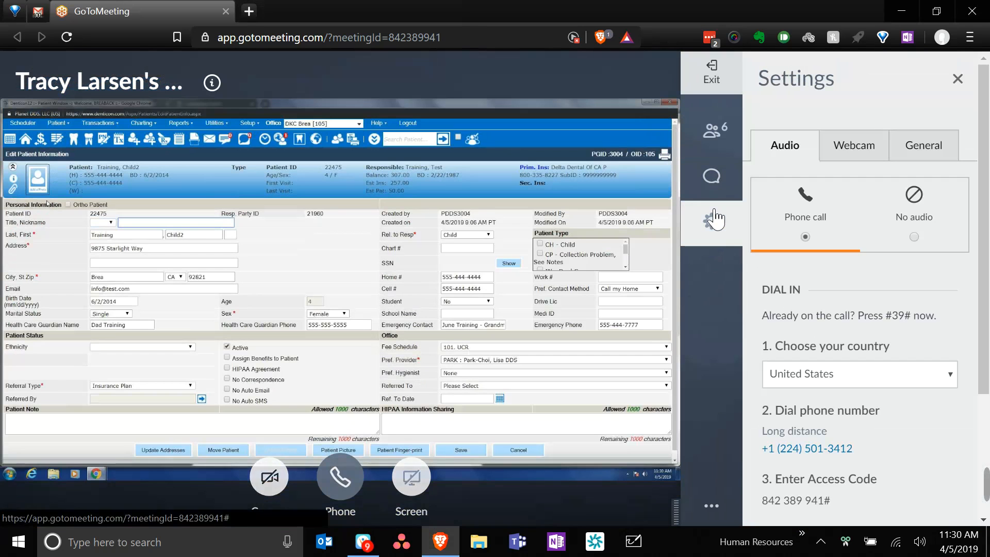
# - Dial the meeting access code followed by # and lower the system volume
pyautogui.hotkey('alt', 'Tab')
pyautogui.click(512, 302)
pyautogui.write('42')
pyautogui.hotkey('alt', 'Tab')
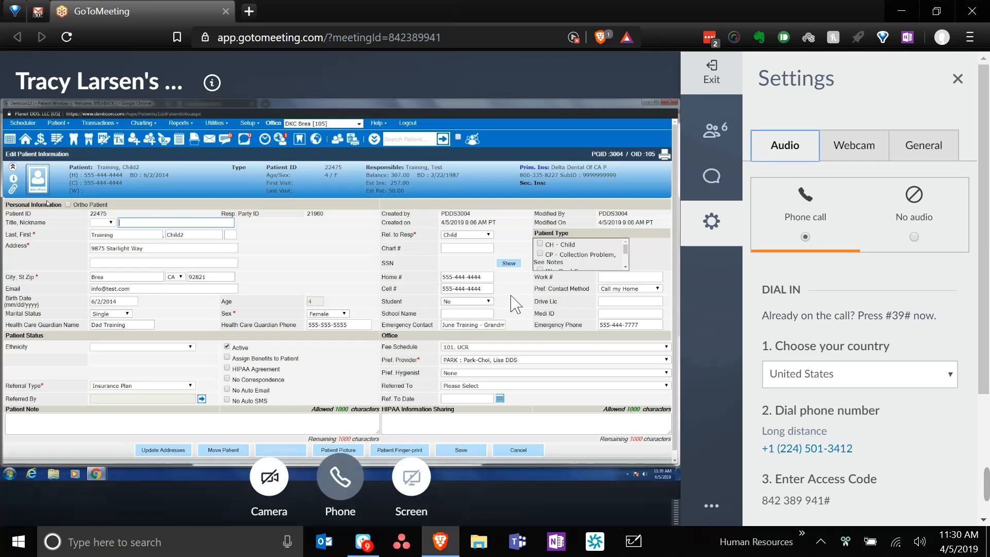
pyautogui.hotkey('alt', 'Tab')
pyautogui.write('389')
pyautogui.hotkey('alt', 'Tab')
pyautogui.hotkey('alt', 'Tab')
pyautogui.write('941')
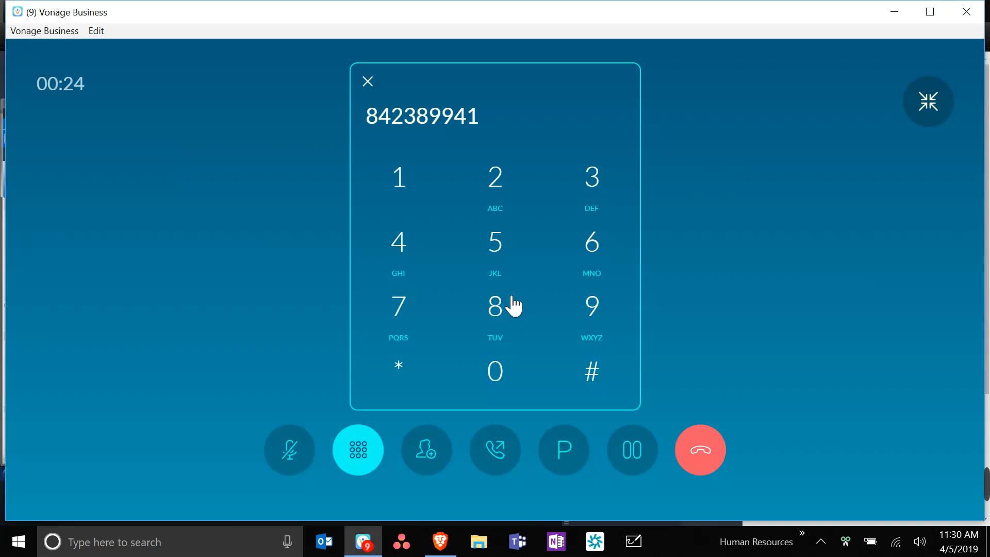
pyautogui.click(590, 374)
pyautogui.press('XF86AudioLowerVolume')
pyautogui.press('XF86AudioLowerVolume')
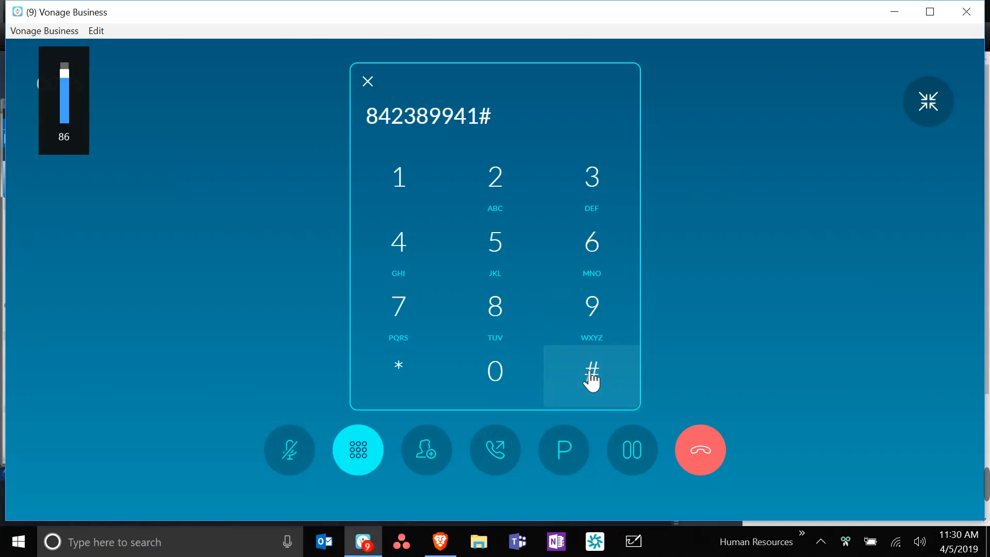
pyautogui.hotkey('alt', 'Tab')
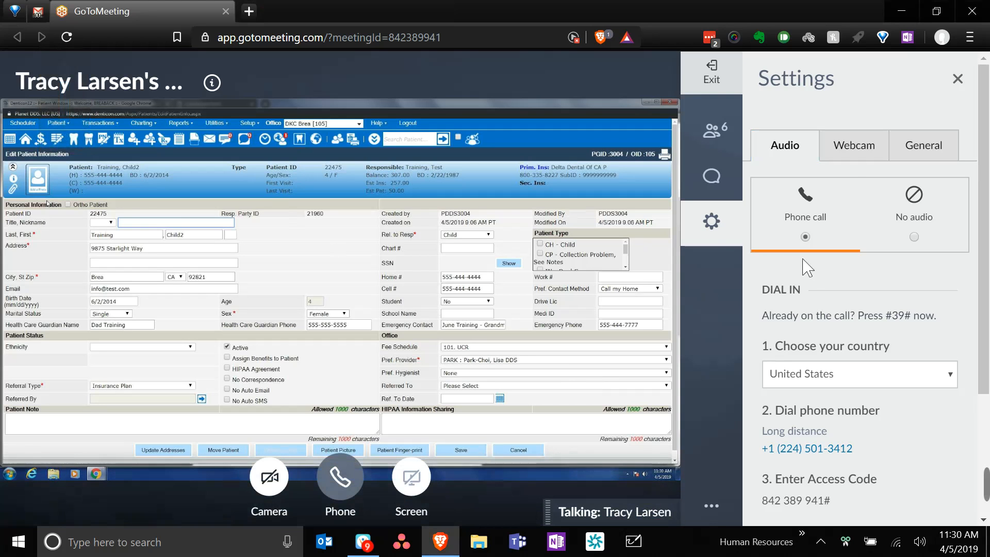
# - Check the meeting participant list, then reload the GoToMeeting page
pyautogui.click(725, 145)
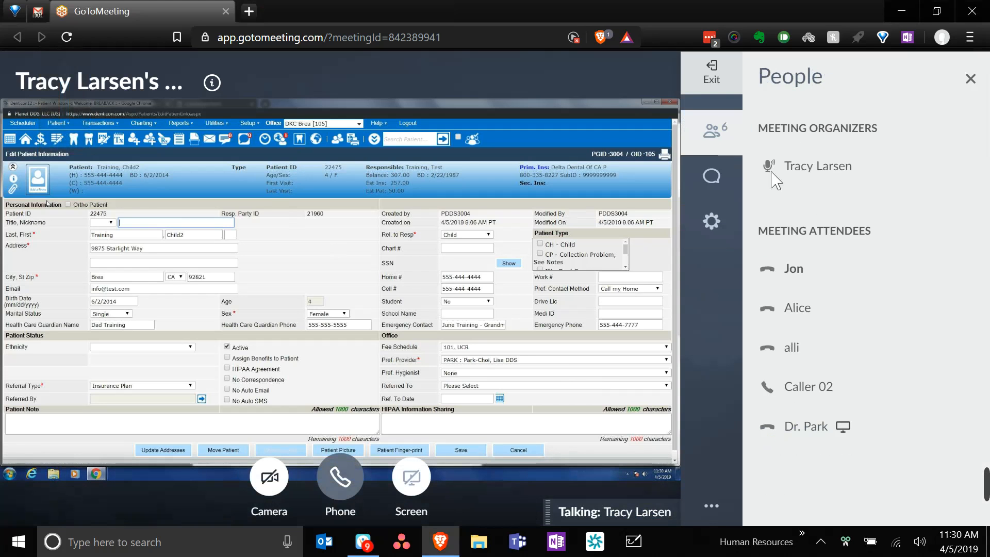
pyautogui.moveTo(802, 287)
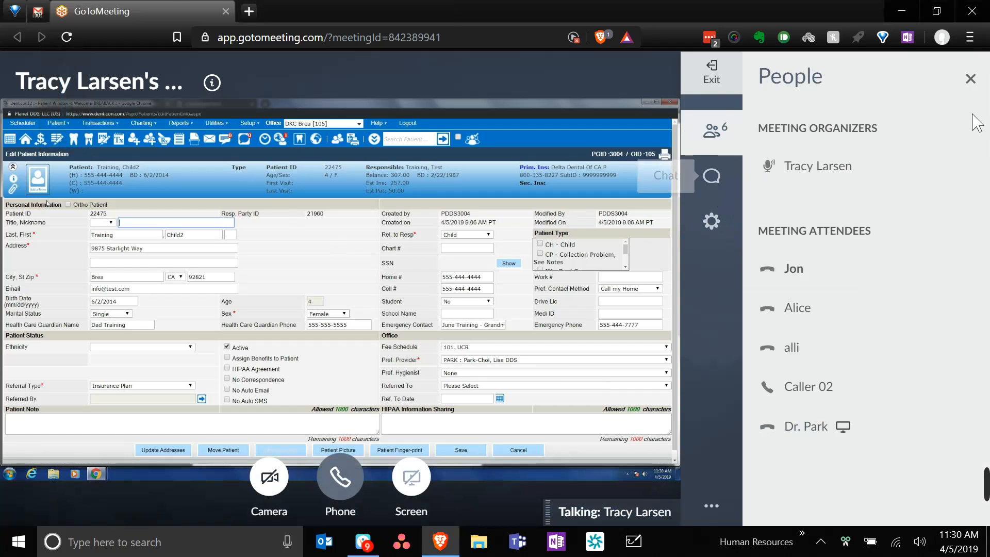
pyautogui.click(971, 81)
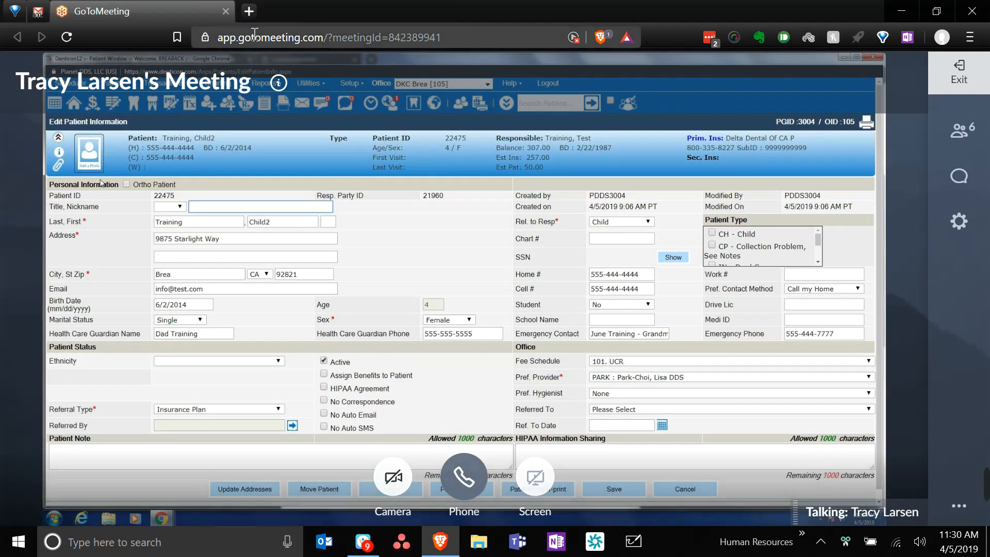
pyautogui.press('F5')
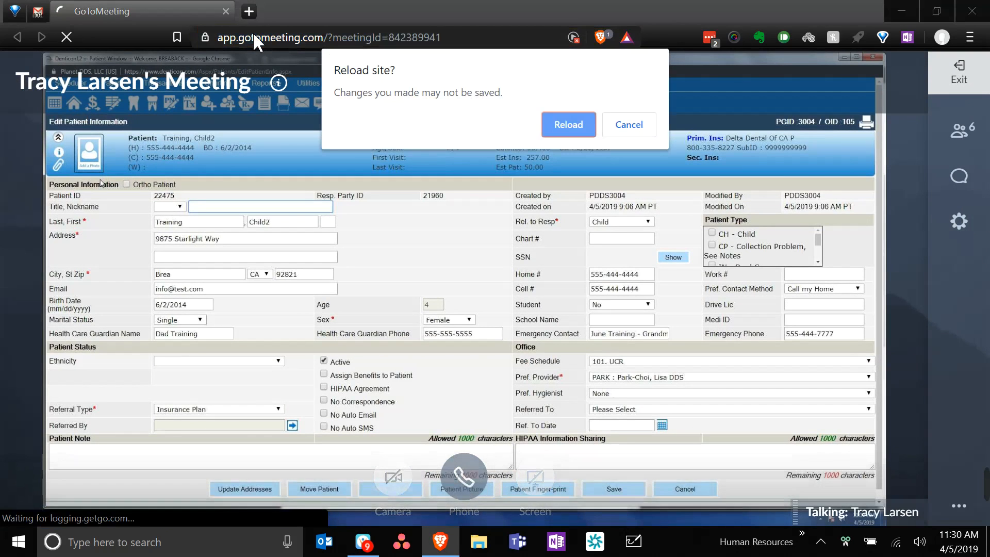
pyautogui.click(552, 125)
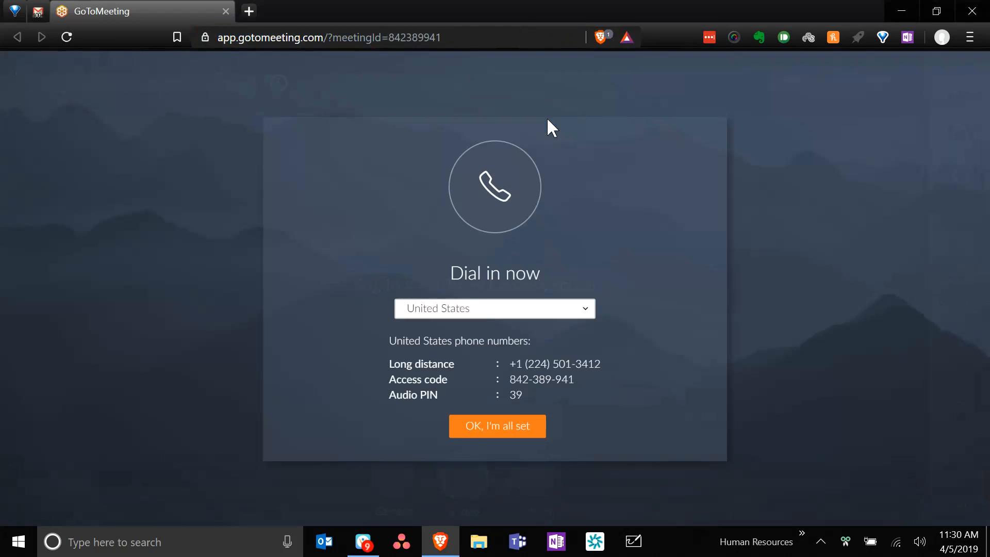
# - Return to the meeting and dismiss the Dial in now card with 'OK, I'm all set'
pyautogui.click(362, 542)
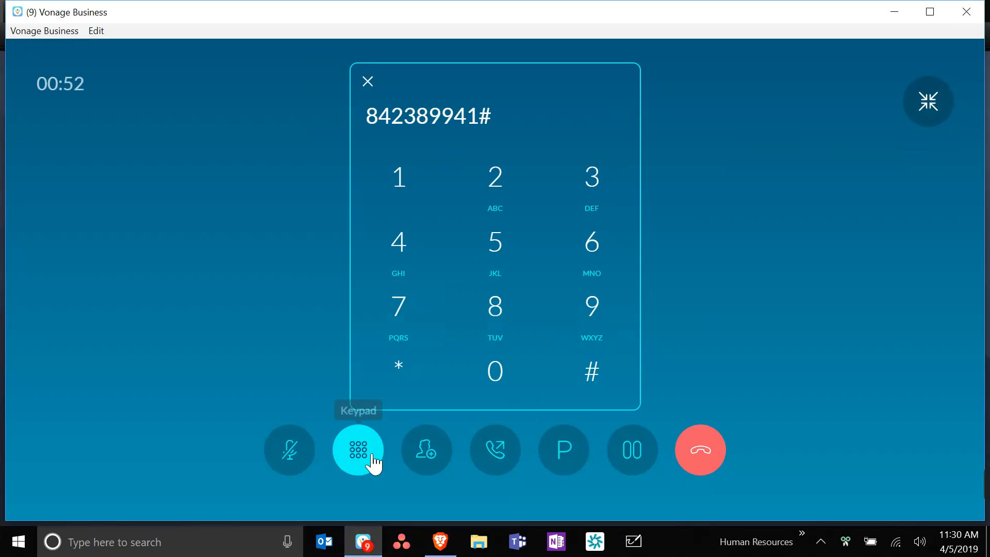
pyautogui.moveTo(440, 541)
pyautogui.click(468, 468)
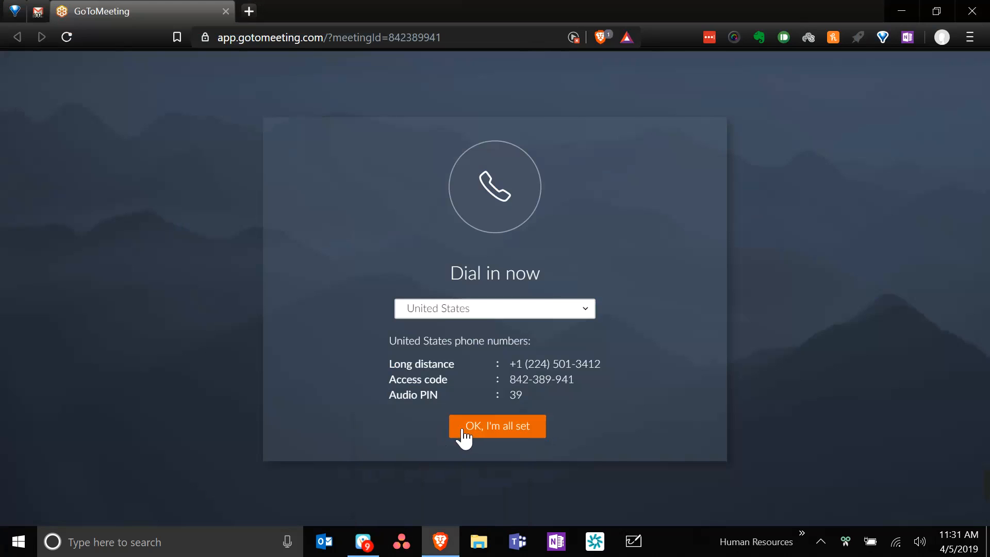
pyautogui.click(467, 432)
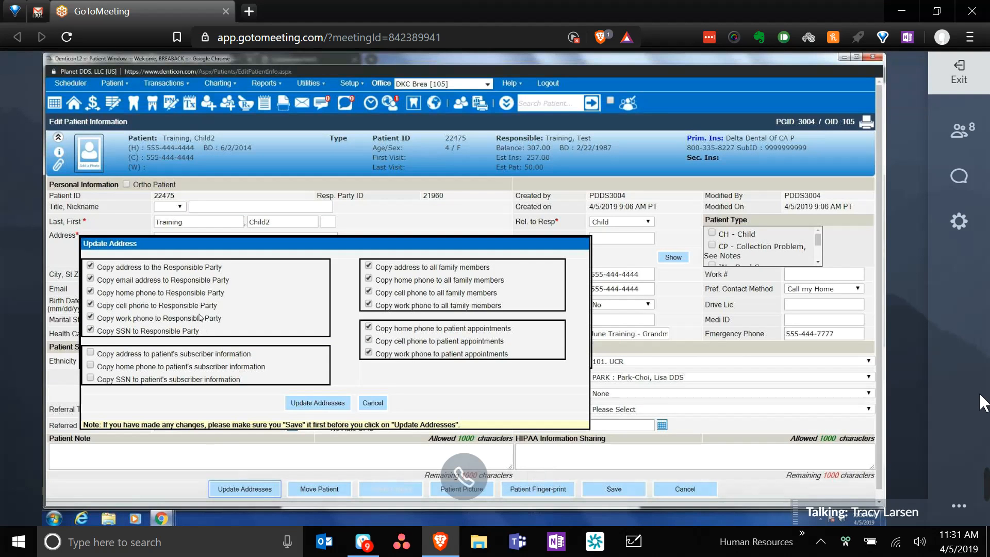
# - Update addresses, copying the address but not the SSN to the responsible party, and confirm
pyautogui.click(170, 268)
pyautogui.click(91, 330)
pyautogui.click(90, 266)
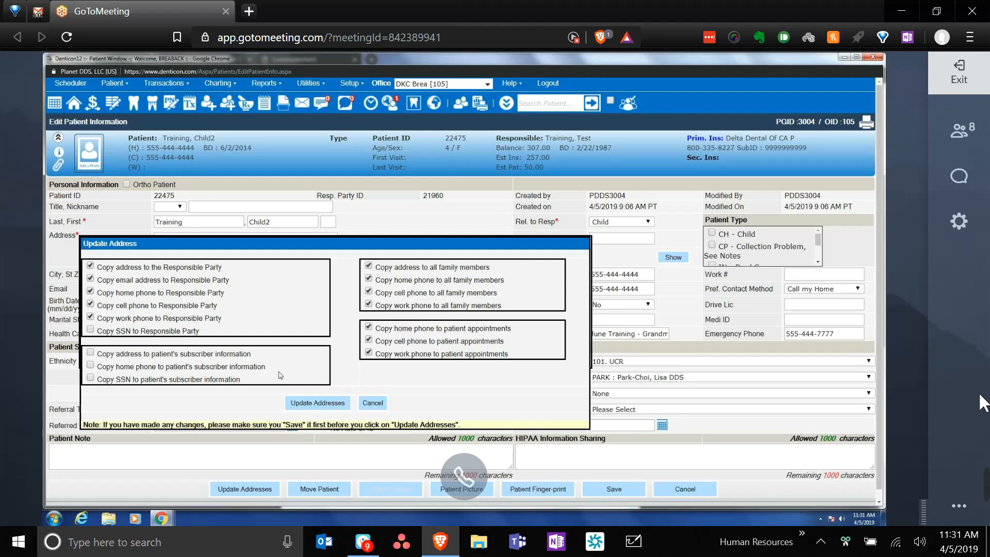
pyautogui.click(314, 403)
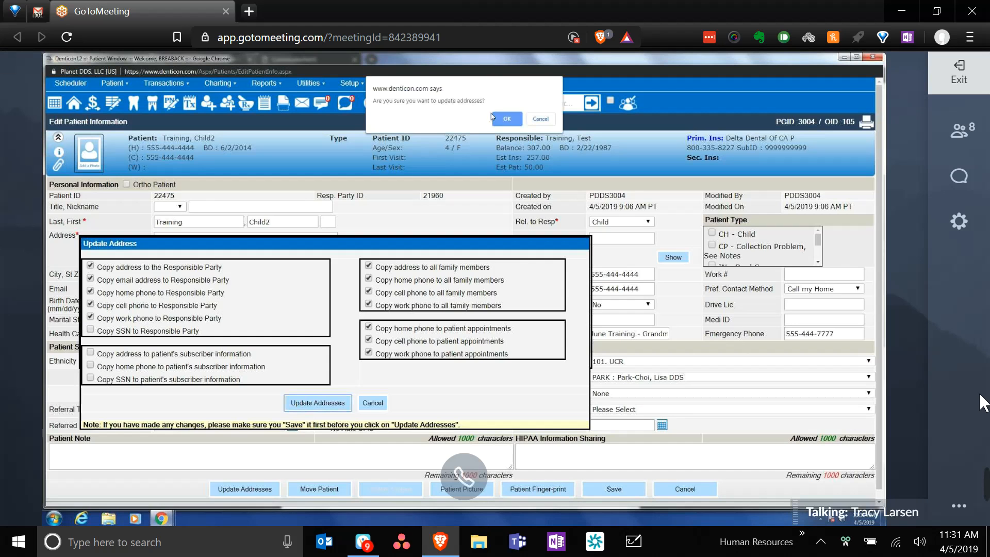
pyautogui.click(506, 119)
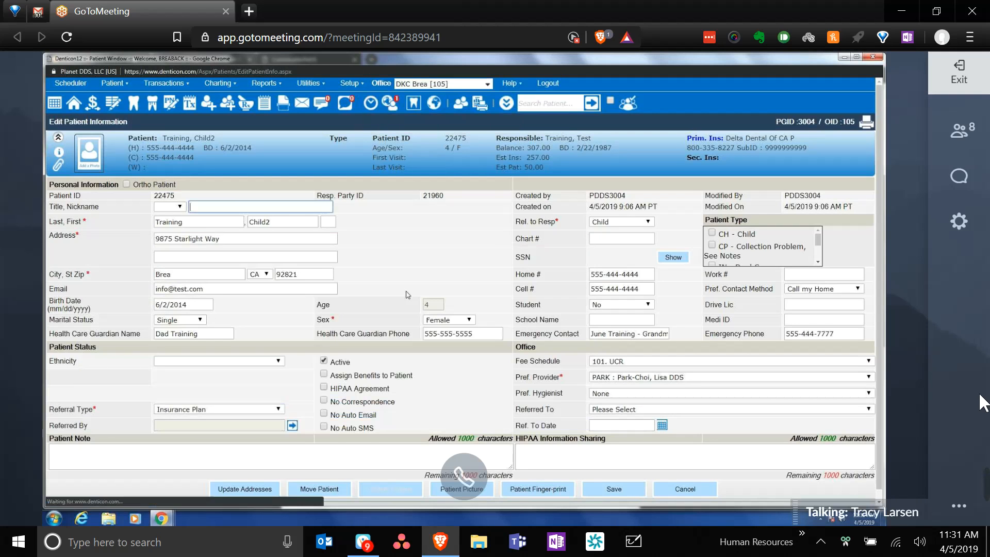
# - Switch to the 7-year-old sibling from Recent Patients and show their Patient Overview
pyautogui.click(513, 111)
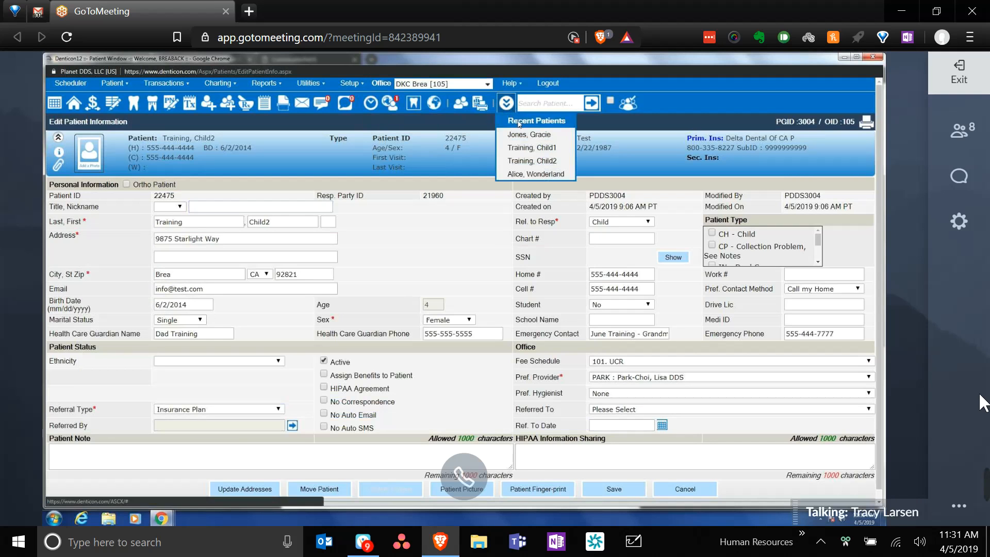
pyautogui.click(542, 152)
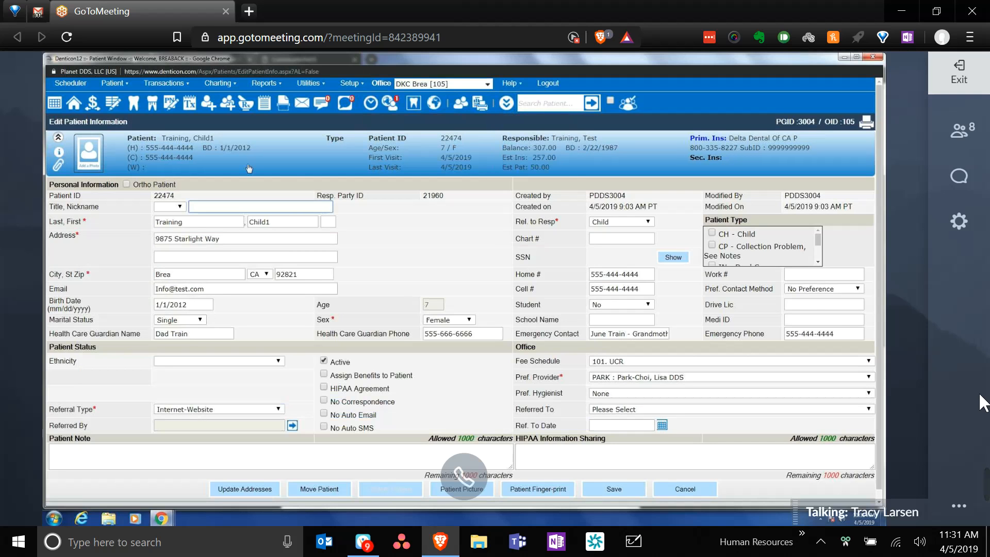
pyautogui.click(74, 103)
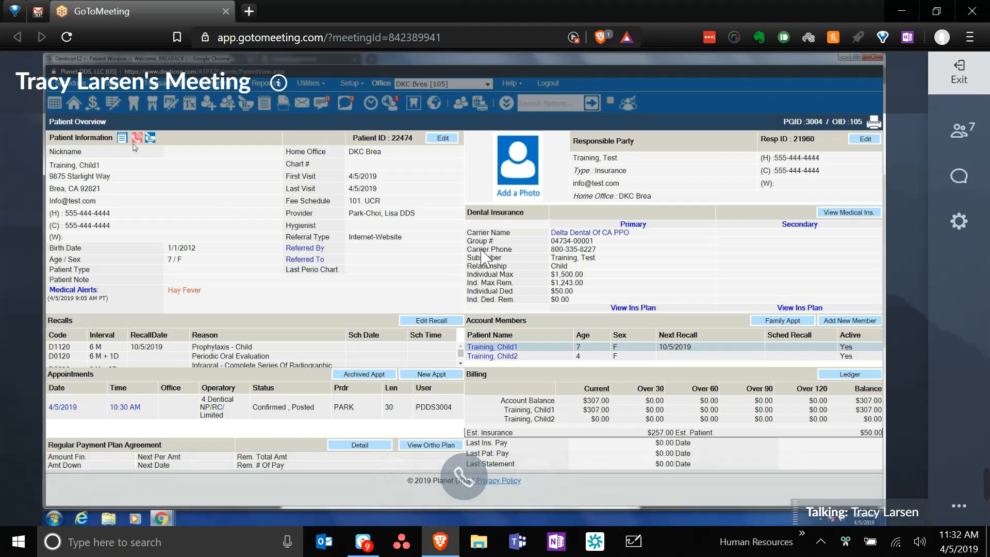
pyautogui.moveTo(138, 144)
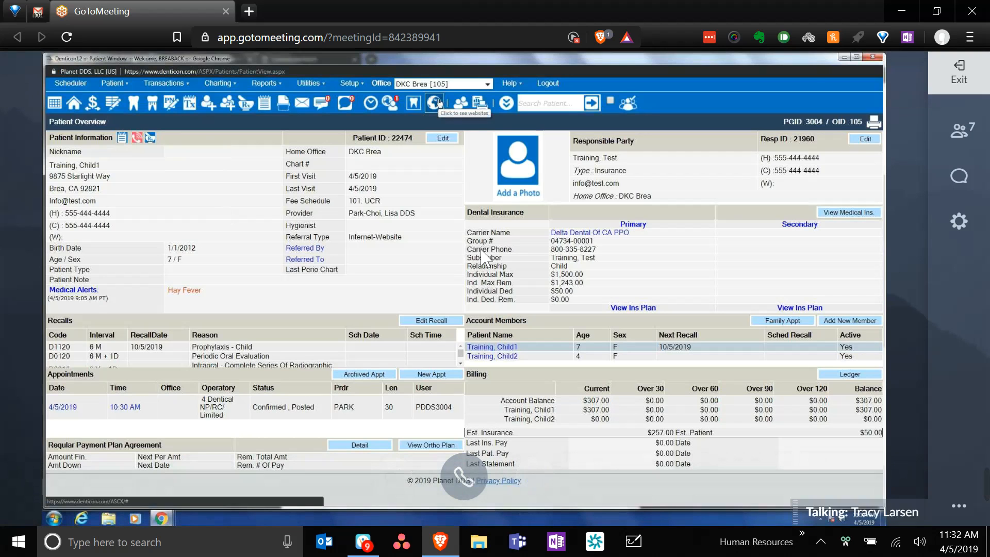
# - Open the practice Websites list and then the Online Patients registration page
pyautogui.click(436, 102)
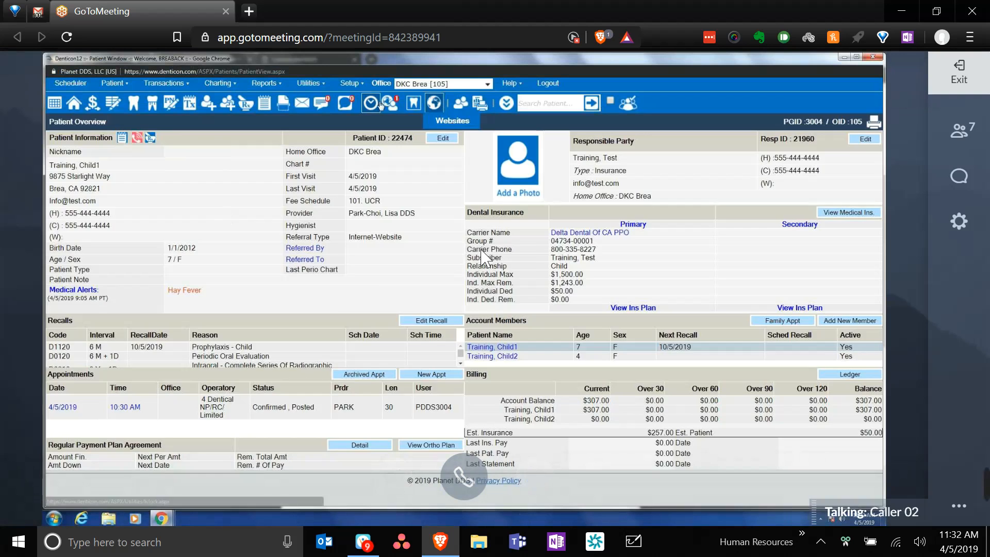
pyautogui.click(389, 104)
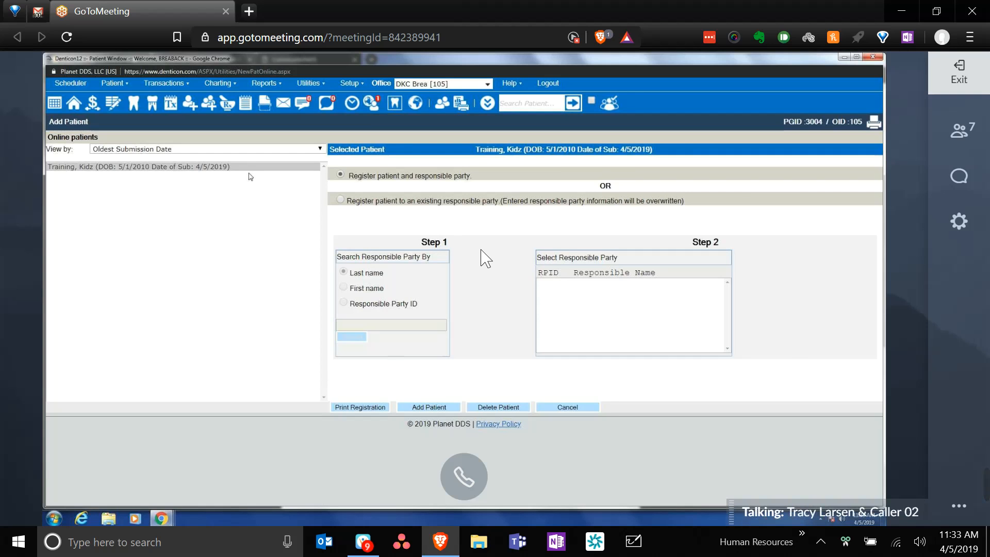
pyautogui.click(248, 168)
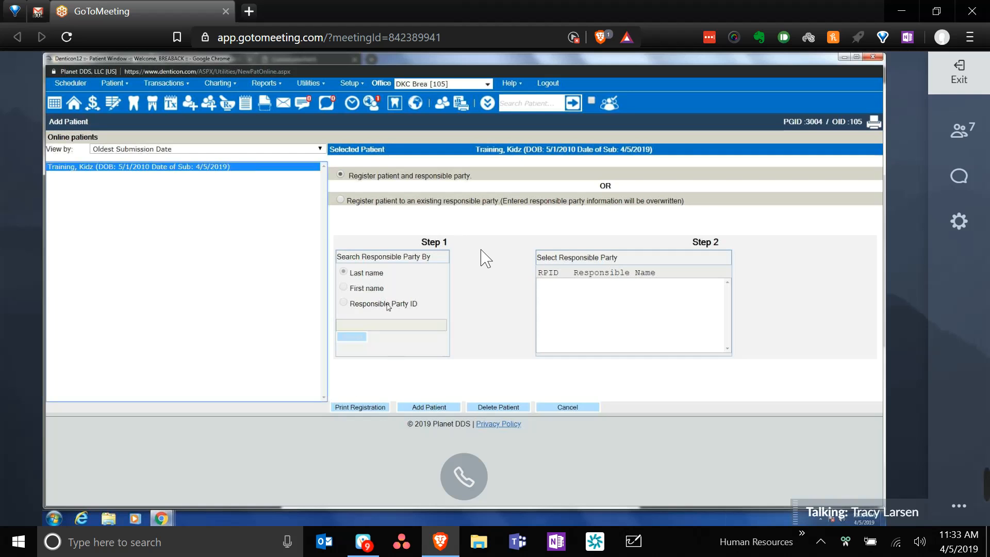
pyautogui.click(369, 408)
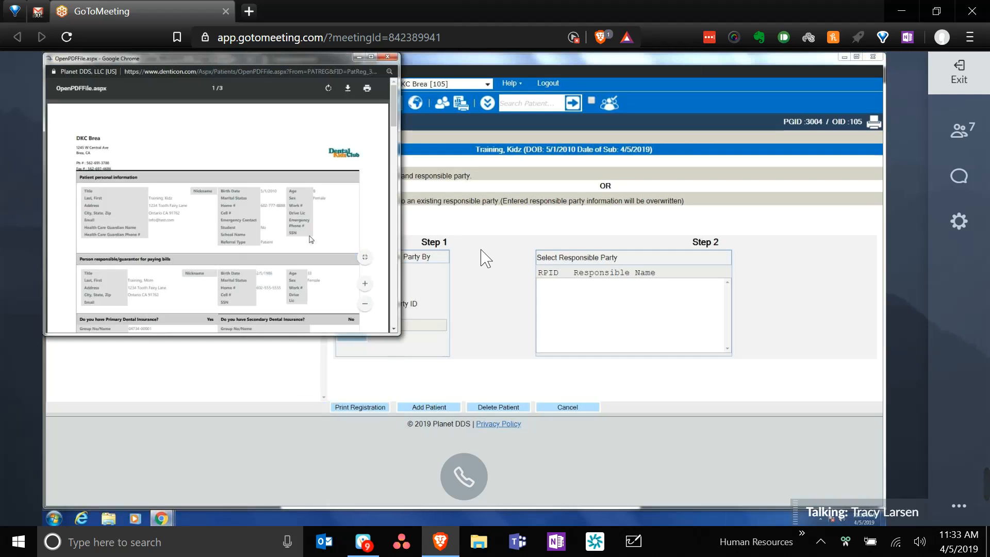
pyautogui.click(370, 56)
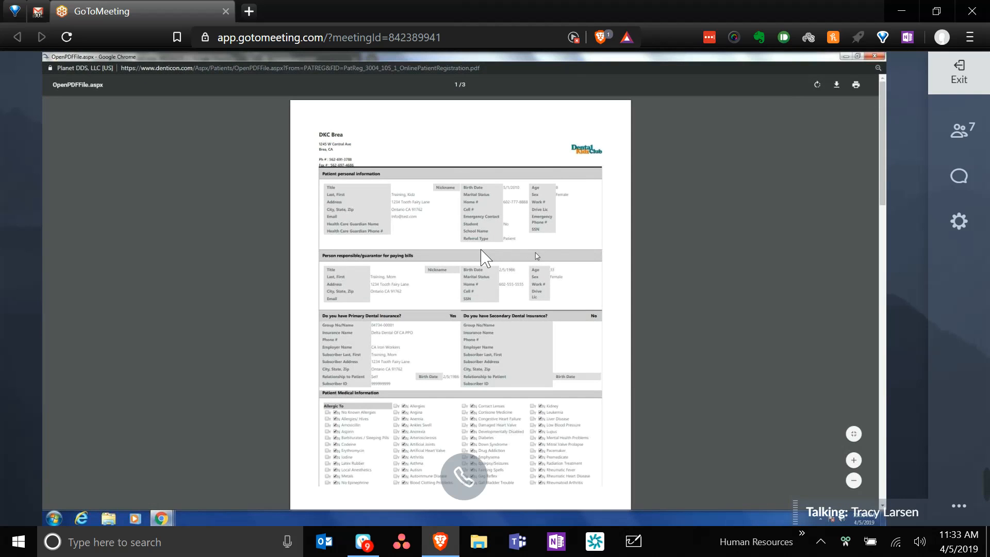
pyautogui.scroll(-7, 536, 256)
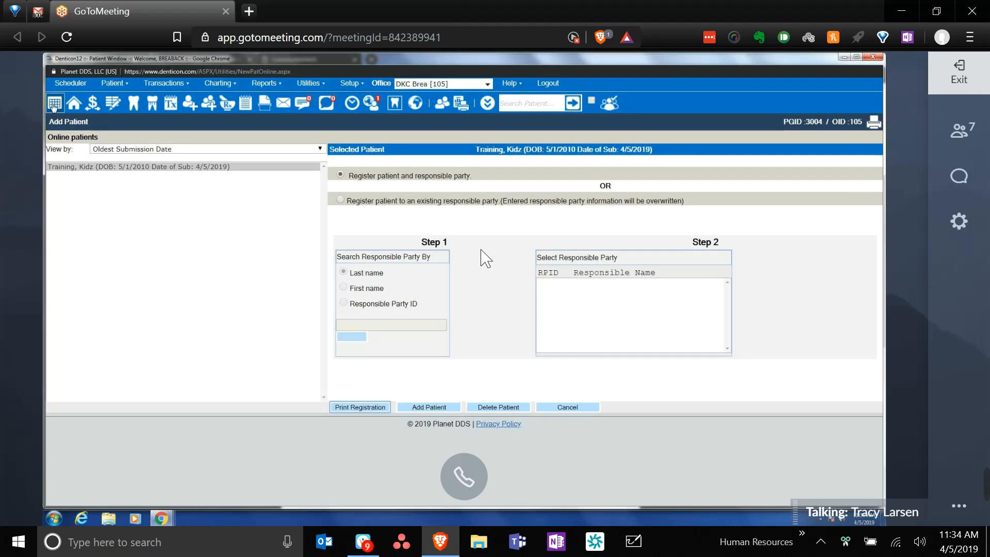
# - Switch to the Scheduler for the new-patient appointment, then reload the GoToMeeting page
pyautogui.click(54, 104)
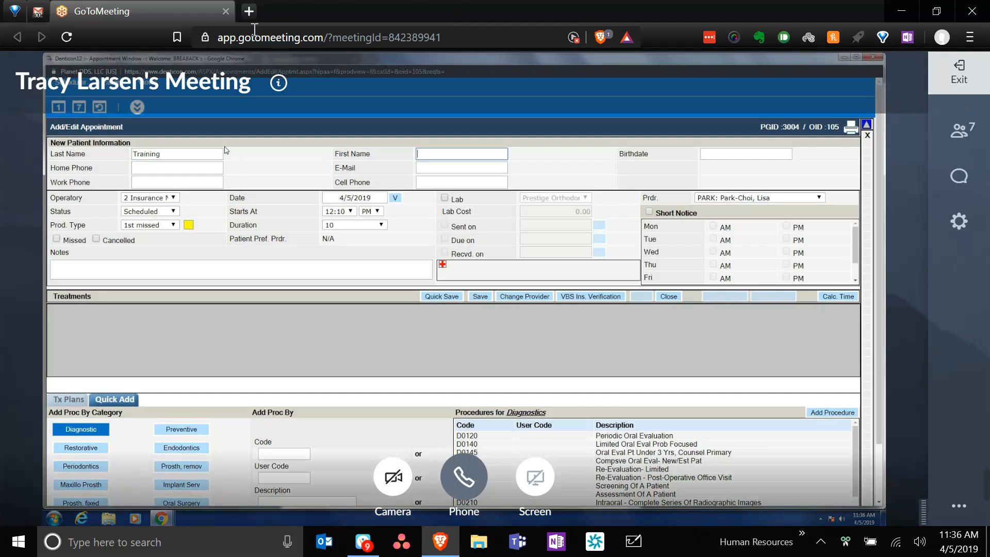
pyautogui.click(64, 35)
# - Reload the meeting page, then bring the Vonage dial-in call back in front
pyautogui.click(567, 152)
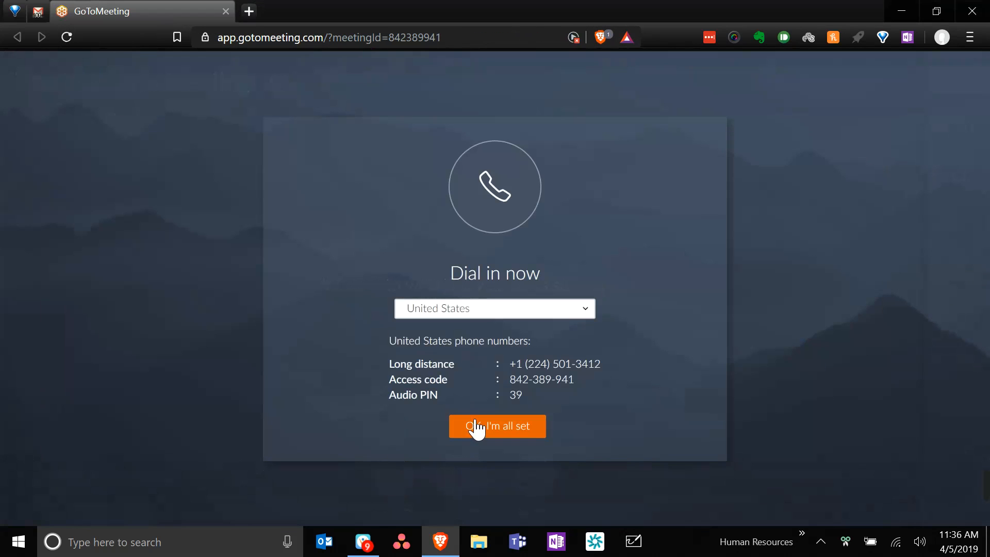
pyautogui.click(364, 540)
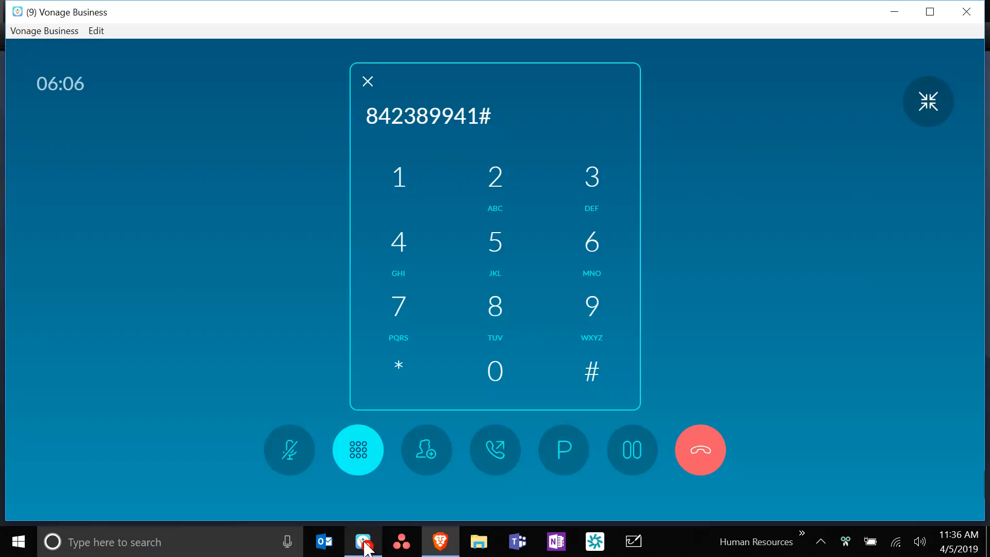
pyautogui.click(440, 540)
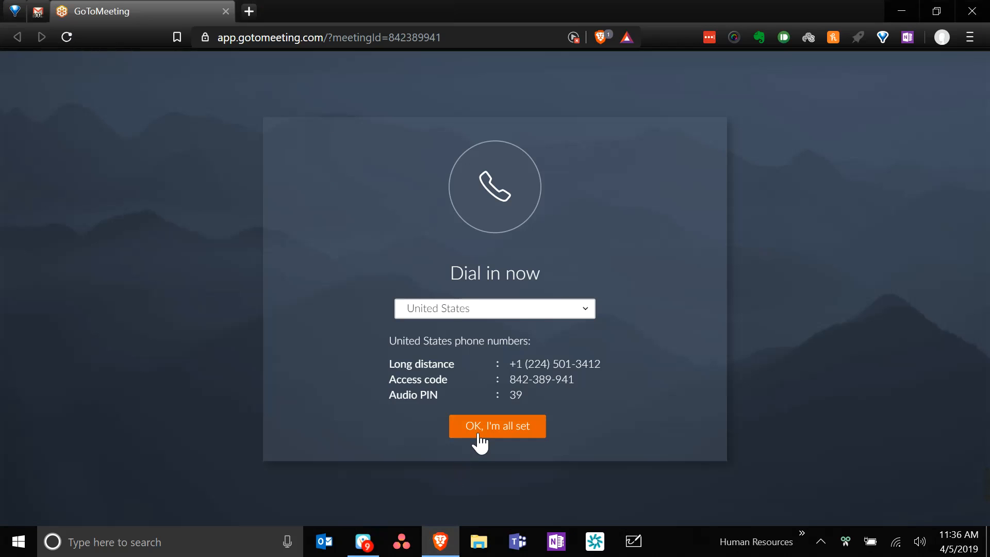
pyautogui.click(363, 540)
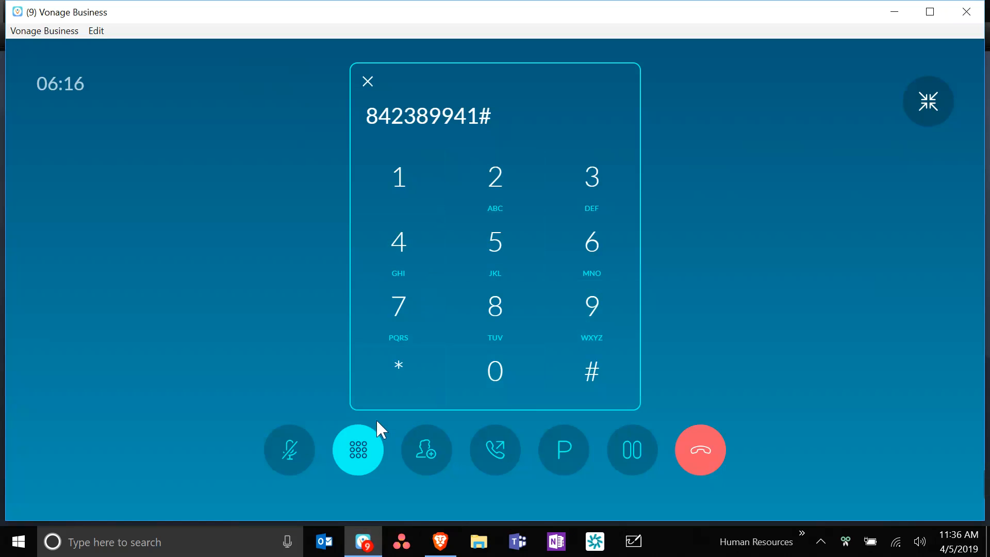
# - End the current Vonage call, then place and end a new call to the meeting dial-in number
pyautogui.click(694, 454)
pyautogui.moveTo(362, 336)
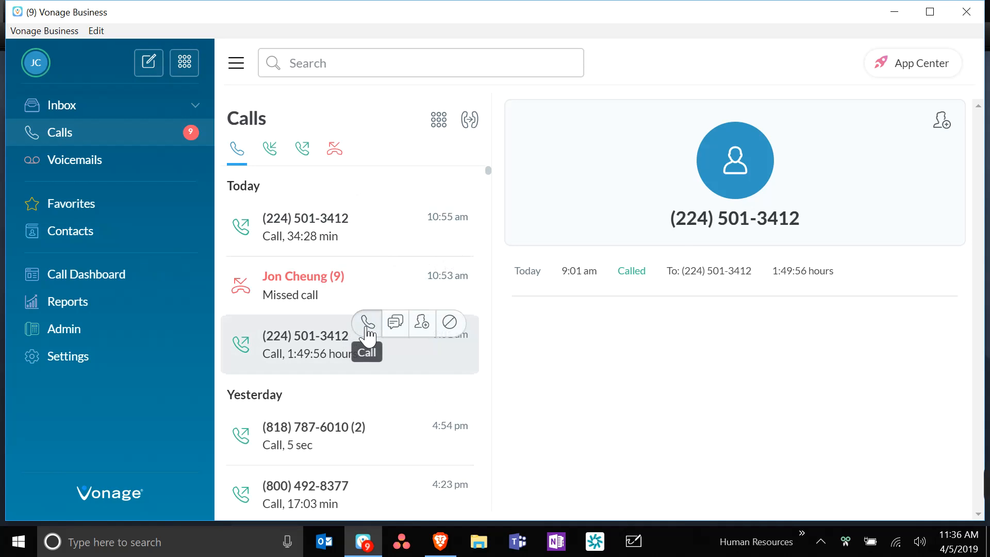
pyautogui.click(368, 330)
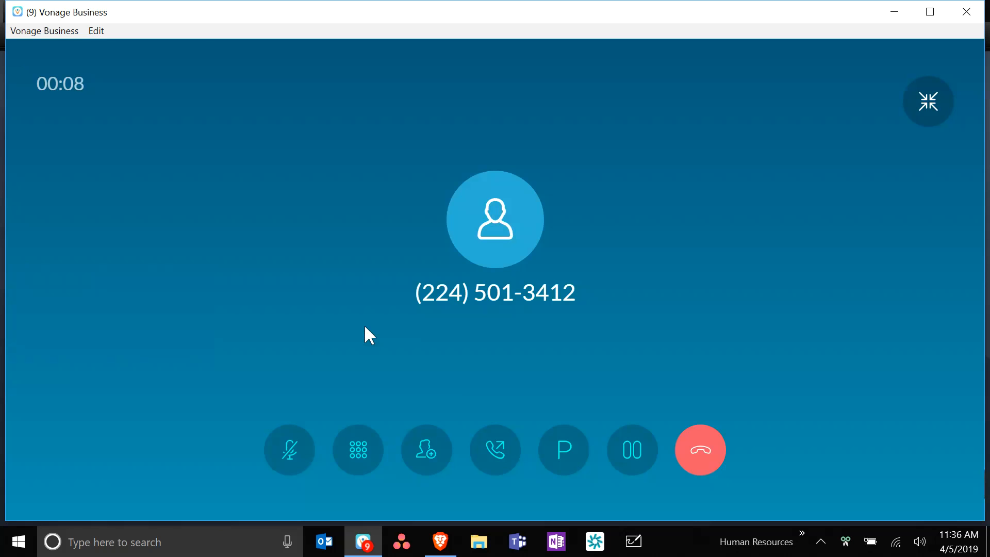
pyautogui.click(700, 443)
# - Redial the meeting dial-in number from Vonage, hang up, and dismiss GoToMeeting's dial-in details
pyautogui.click(439, 539)
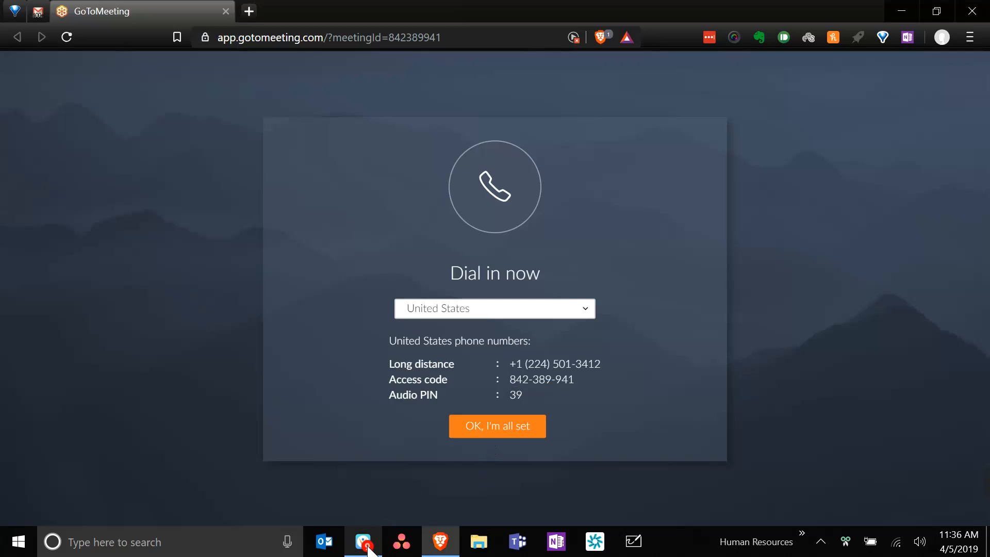
pyautogui.moveTo(367, 551)
pyautogui.click(379, 503)
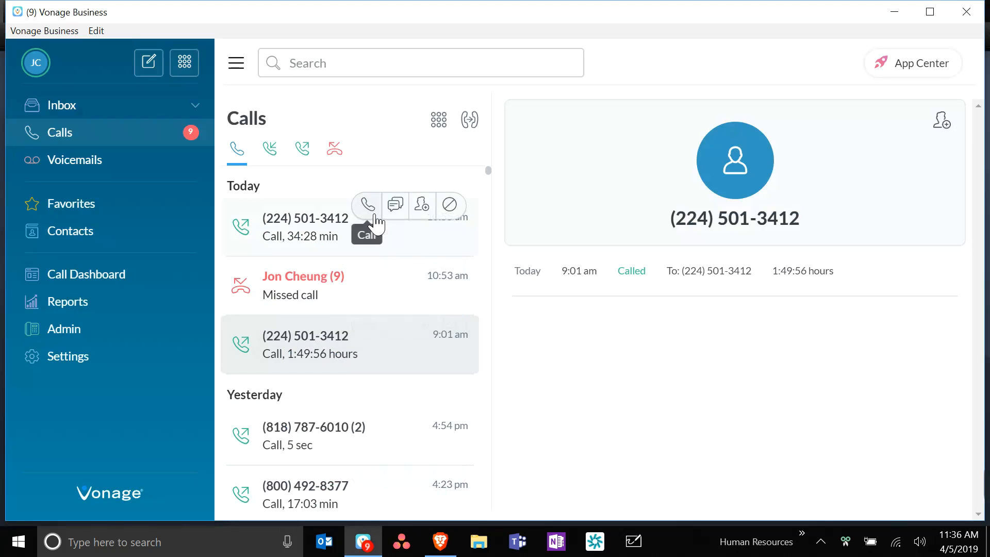
pyautogui.click(368, 206)
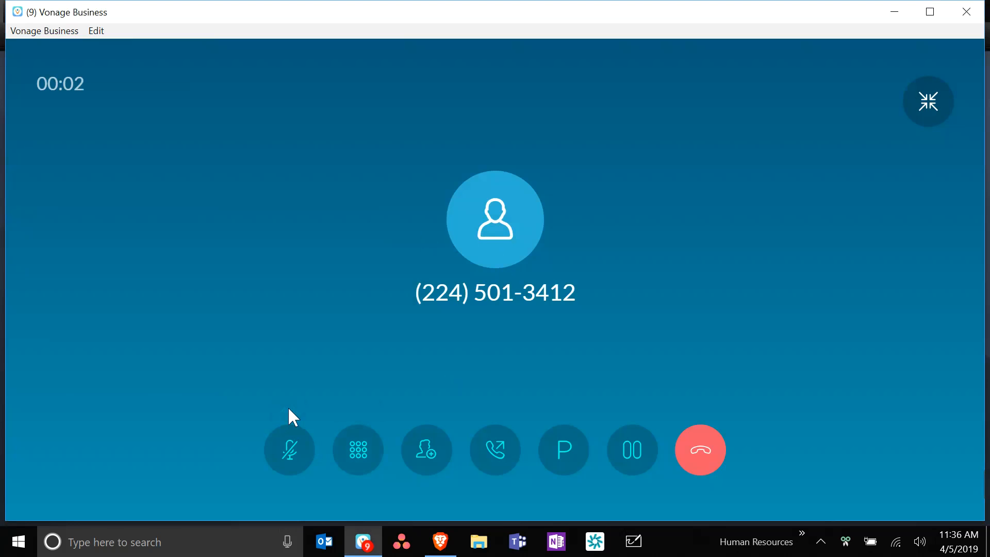
pyautogui.click(693, 450)
pyautogui.hotkey('alt', 'Tab')
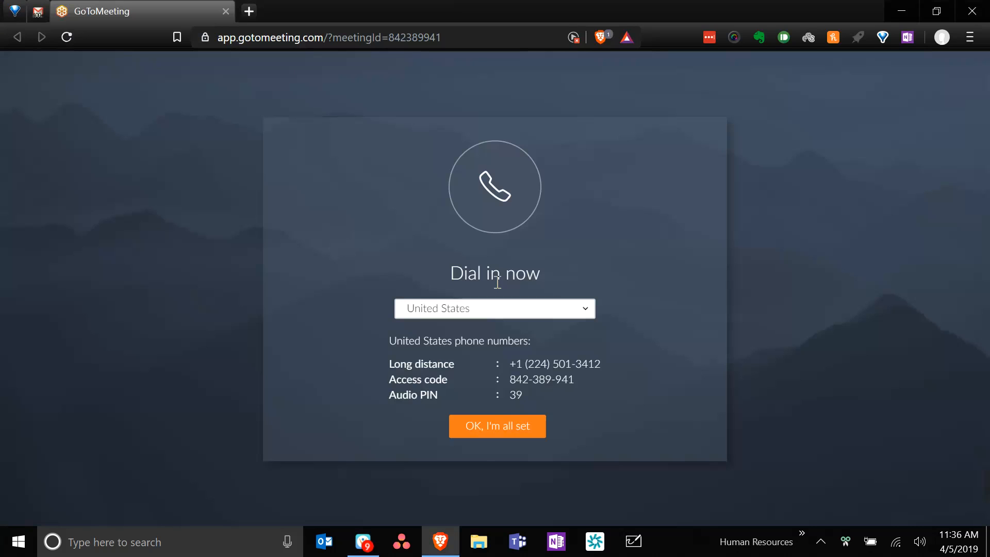
pyautogui.click(487, 427)
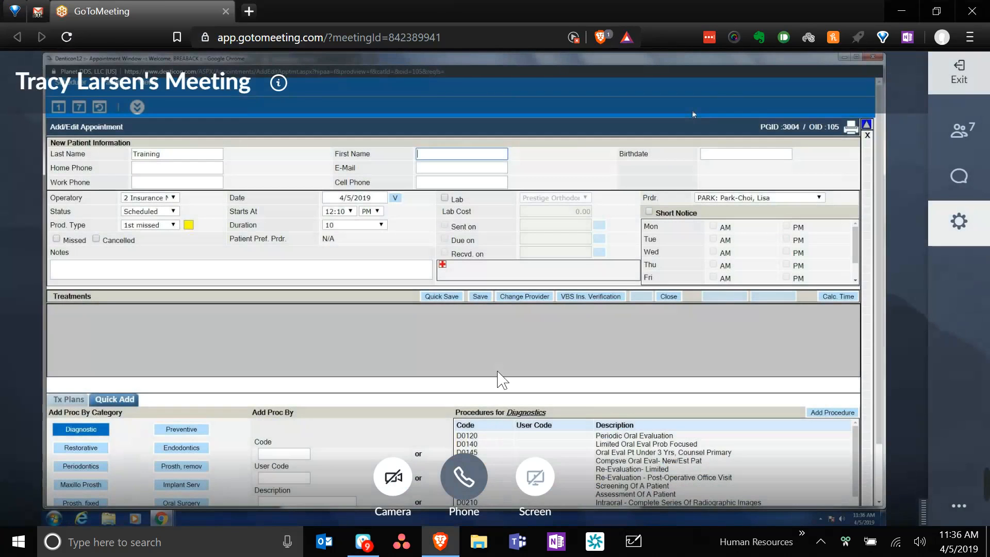
# - Call the meeting dial-in number again, set speaker volume to 76, and close the Vonage window
pyautogui.click(363, 539)
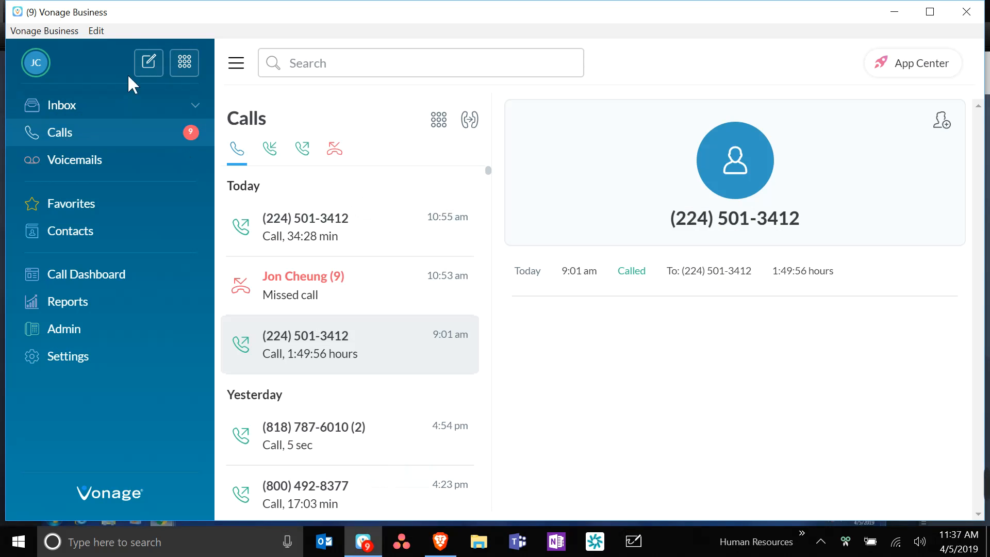
pyautogui.moveTo(350, 222)
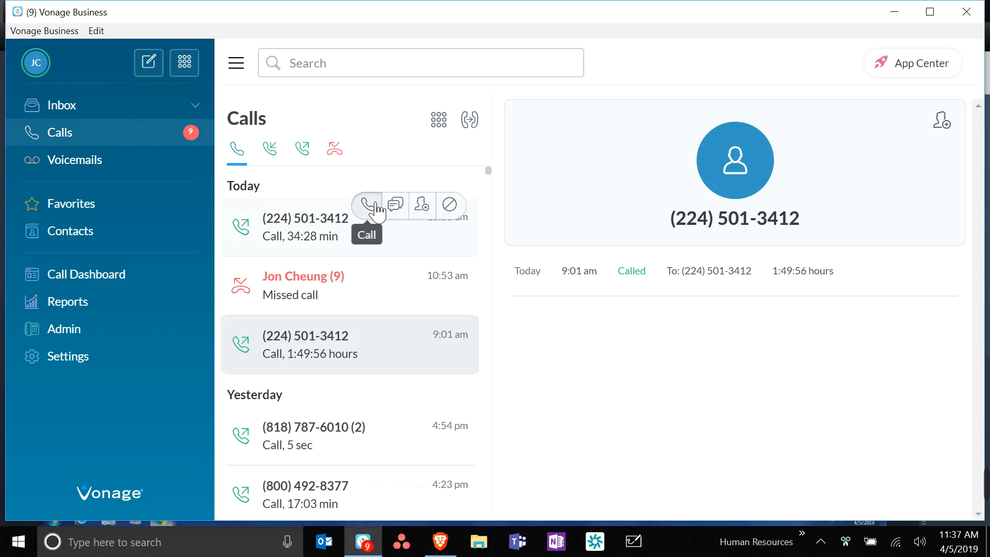
pyautogui.click(368, 205)
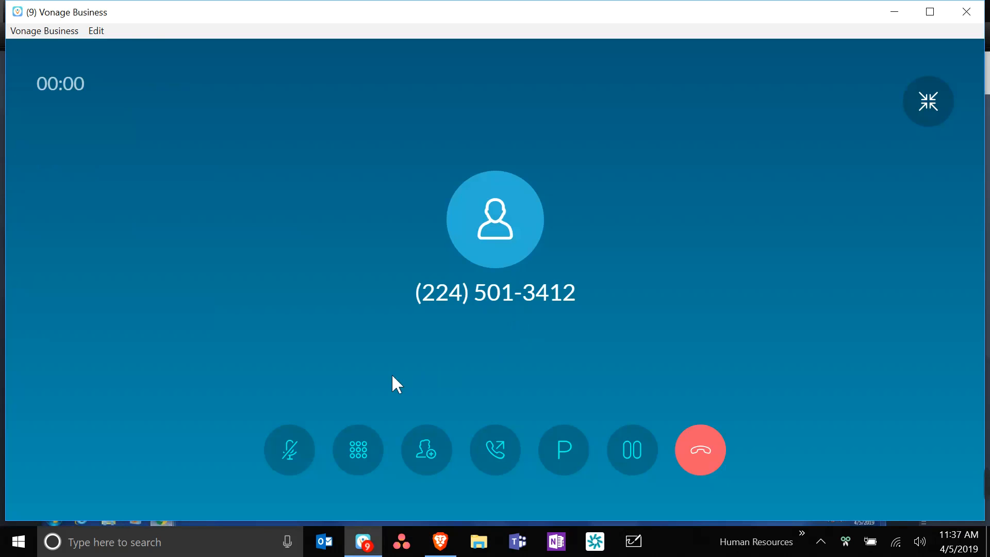
pyautogui.press('XF86AudioRaiseVolume')
pyautogui.press('XF86AudioLowerVolume')
pyautogui.press('XF86AudioRaiseVolume')
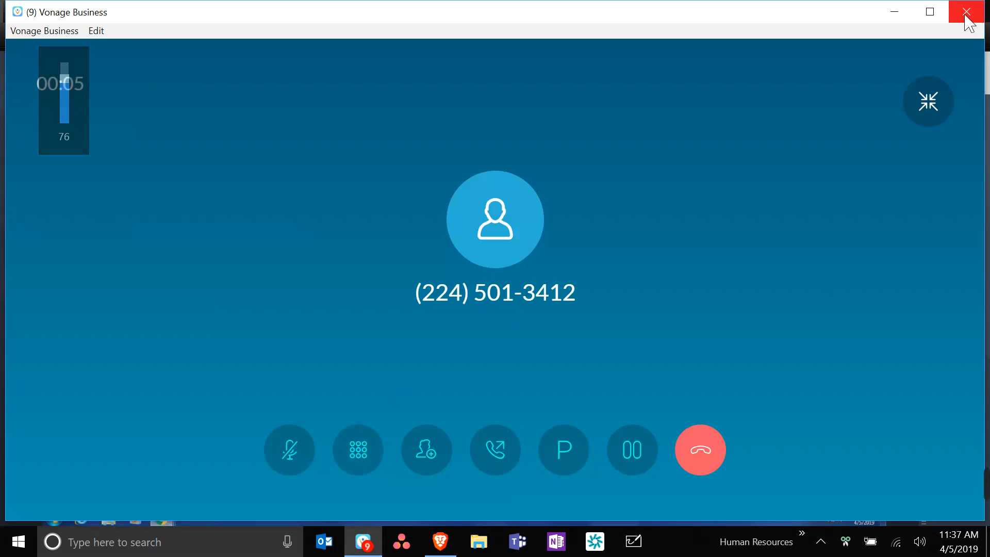
pyautogui.click(966, 11)
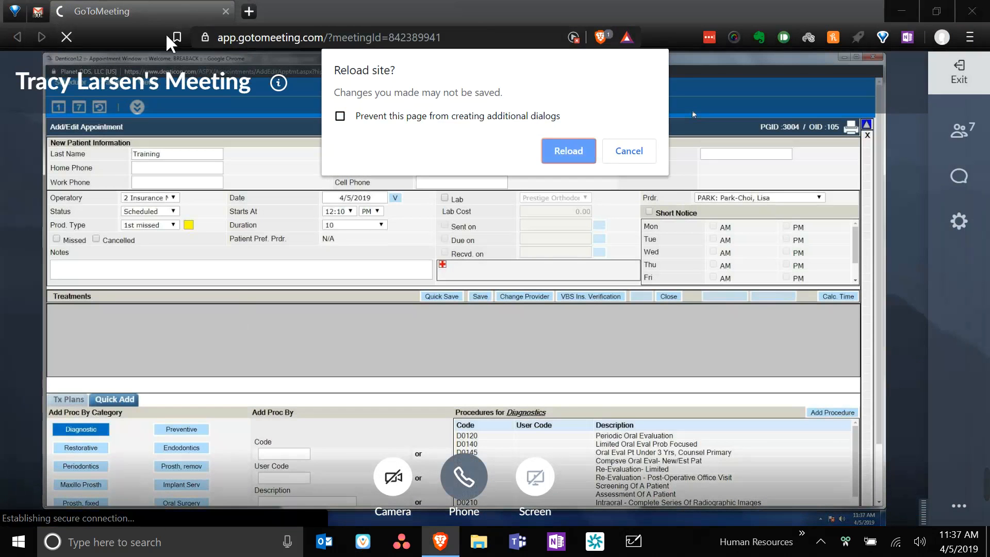
# - Reload GoToMeeting with Brave Shields turned off for the site, then check the ongoing Vonage call
pyautogui.click(566, 150)
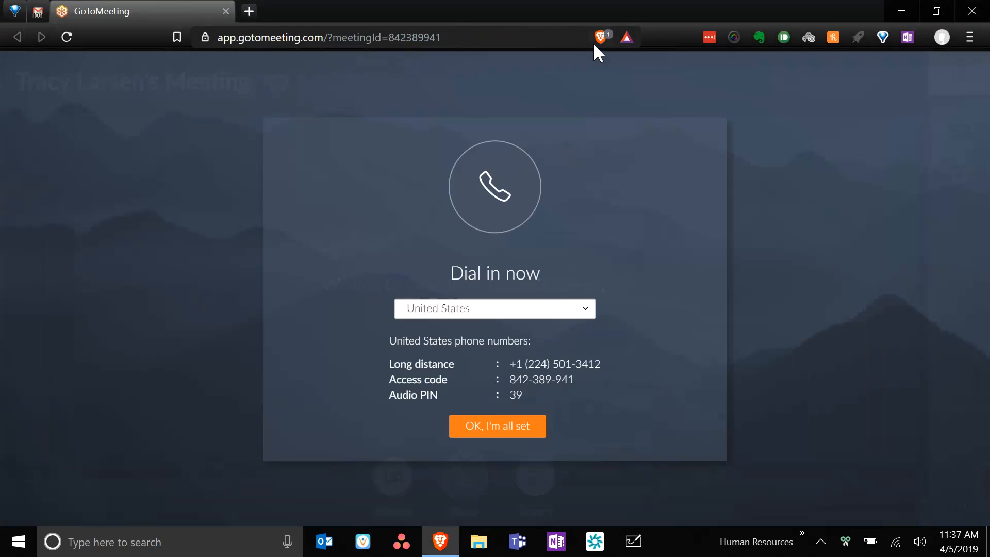
pyautogui.click(600, 38)
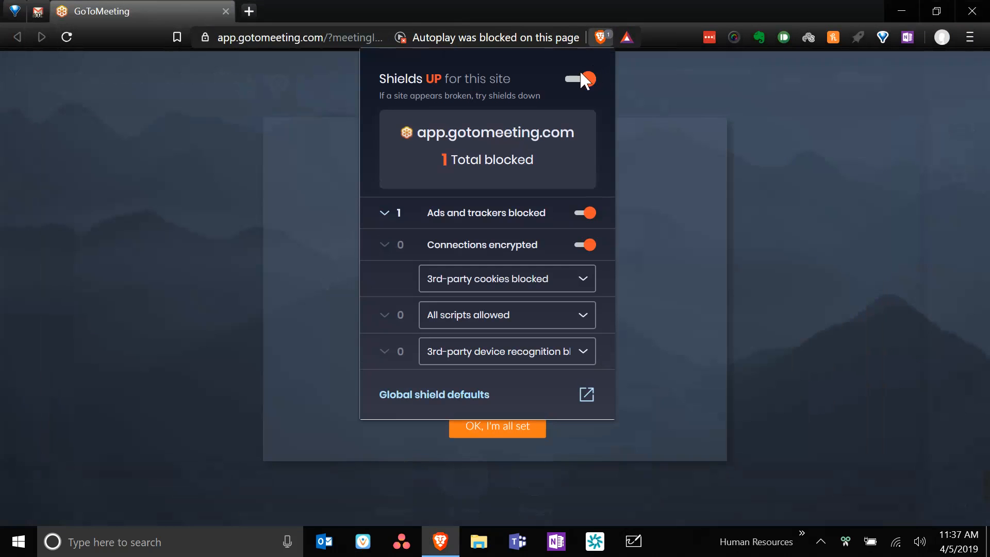
pyautogui.click(578, 77)
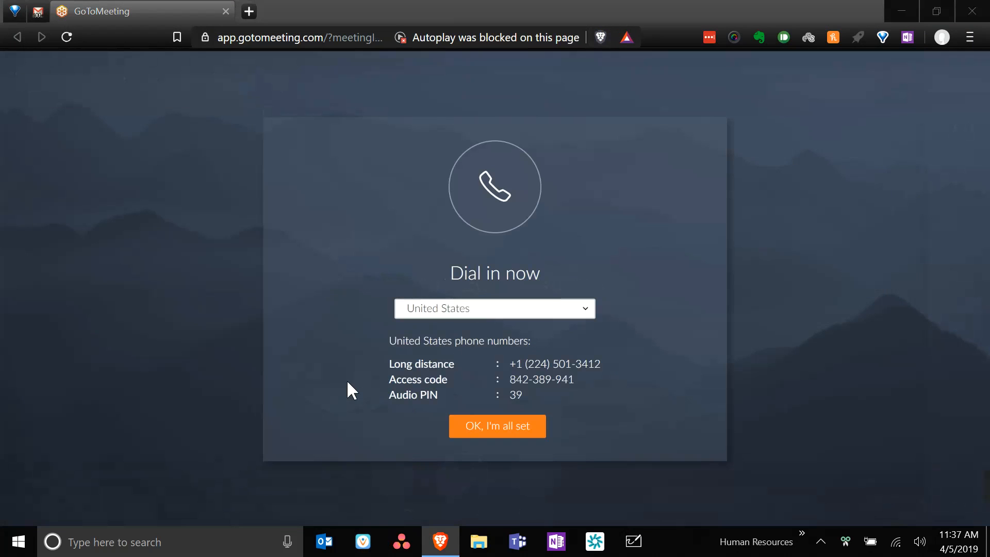
pyautogui.click(364, 542)
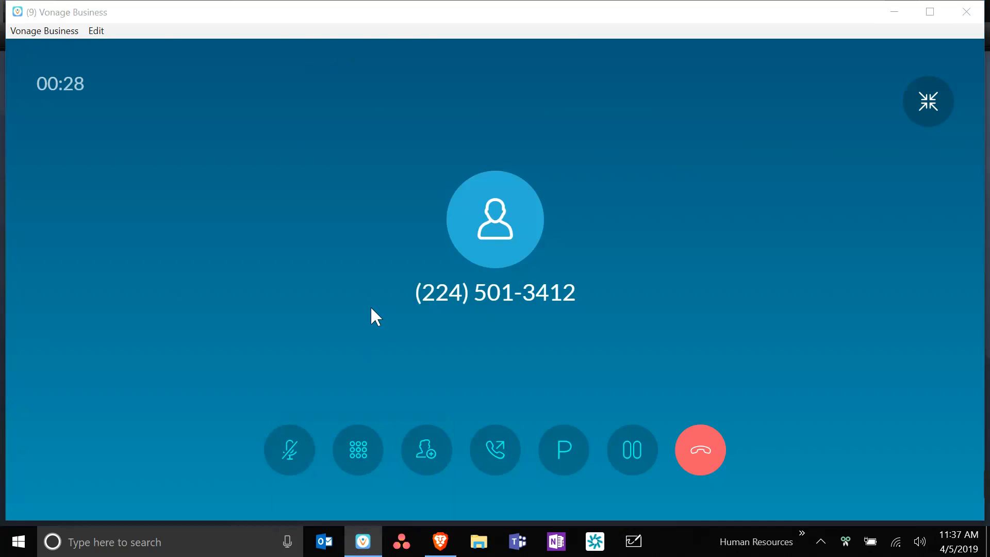
pyautogui.hotkey('alt', 'Tab')
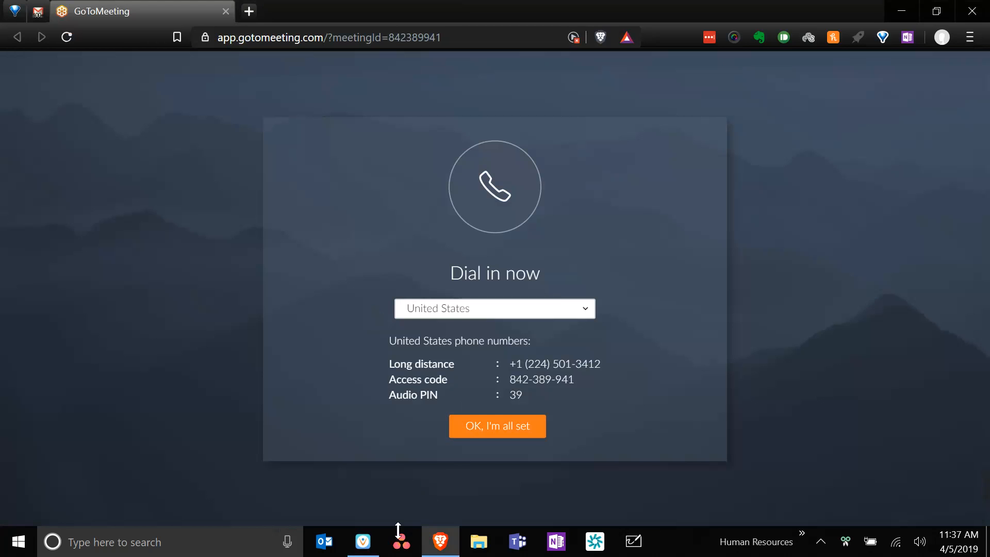
# - Hang up the Vonage call and choose United States as the meeting's dial-in country
pyautogui.click(363, 541)
pyautogui.click(698, 447)
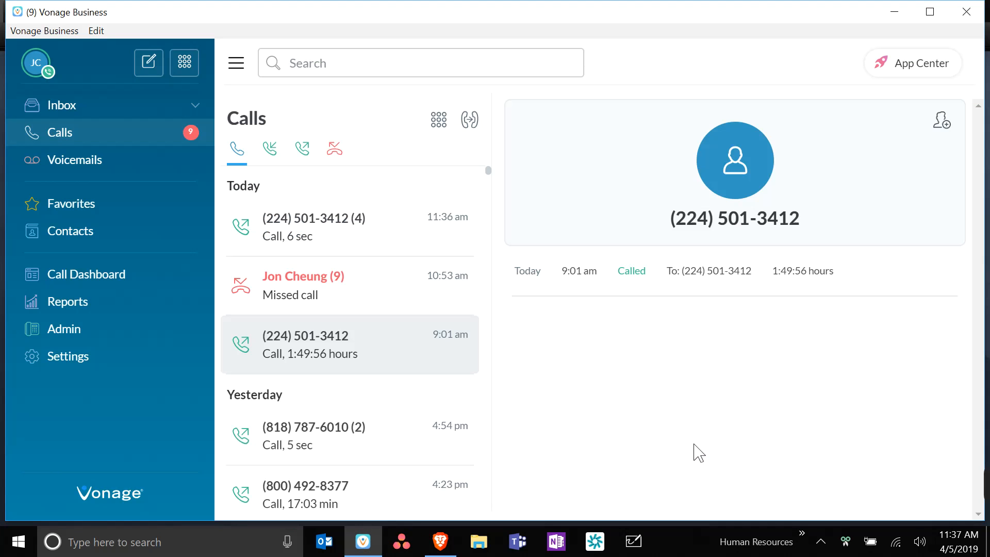
pyautogui.click(966, 11)
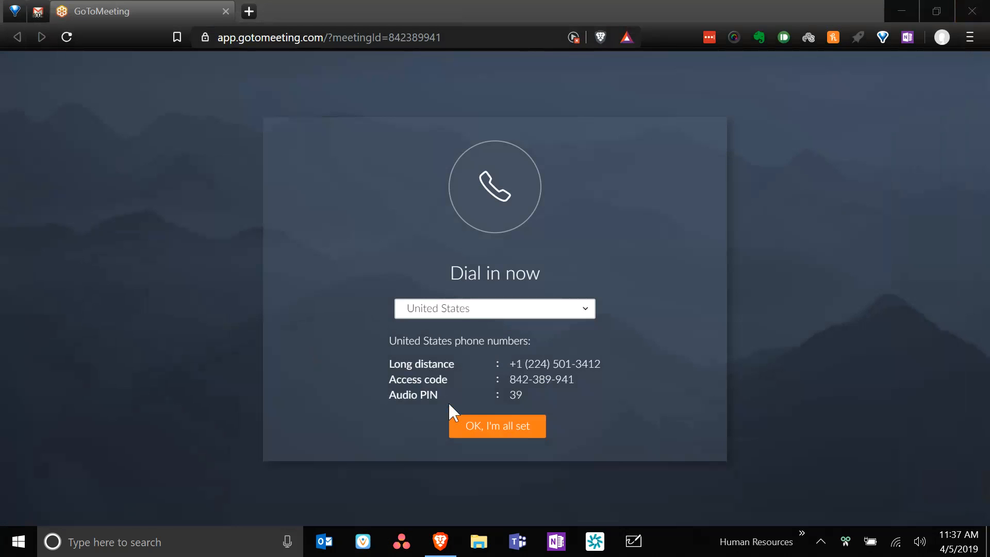
pyautogui.click(472, 316)
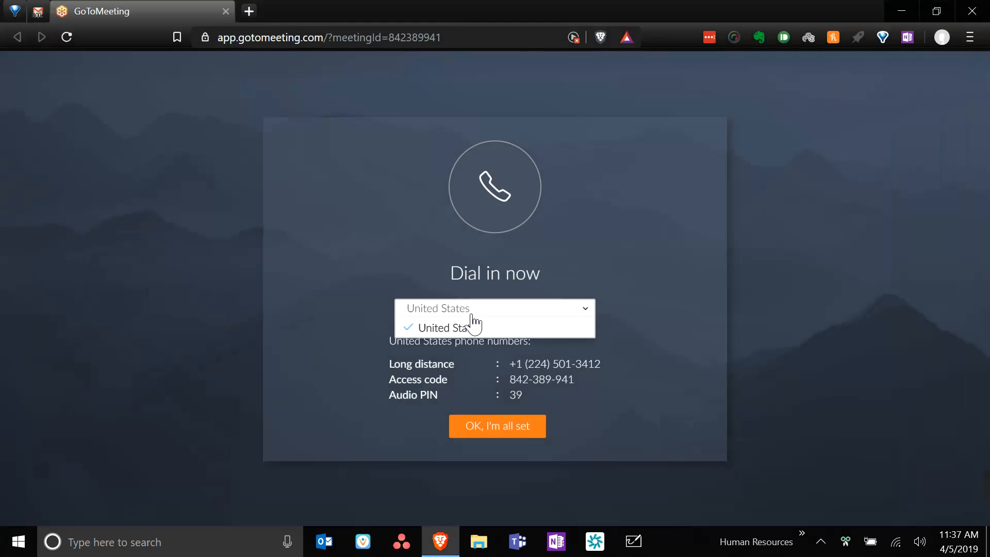
pyautogui.click(472, 325)
# - Redial the meeting dial-in number from Vonage's first call row and recheck the dial-in details
pyautogui.click(362, 548)
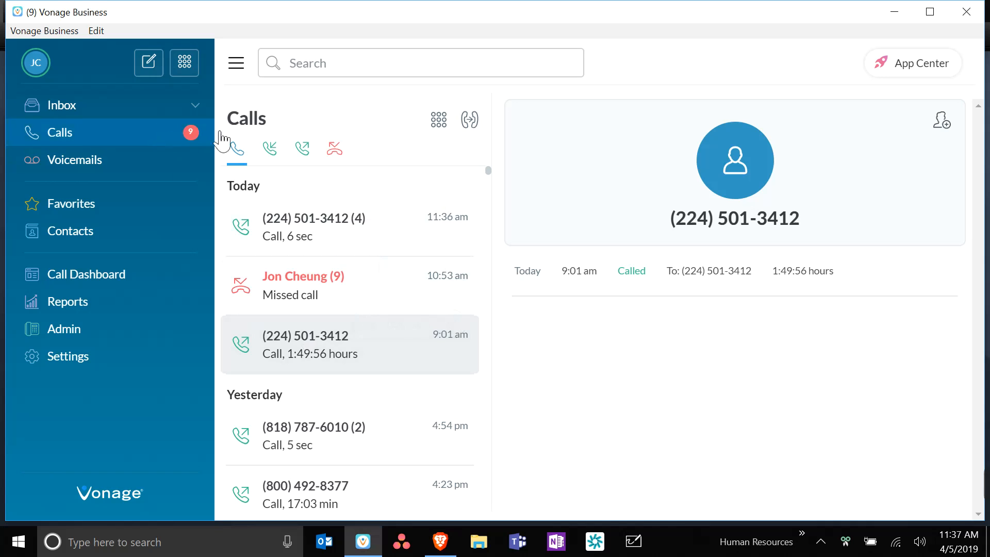
pyautogui.click(185, 66)
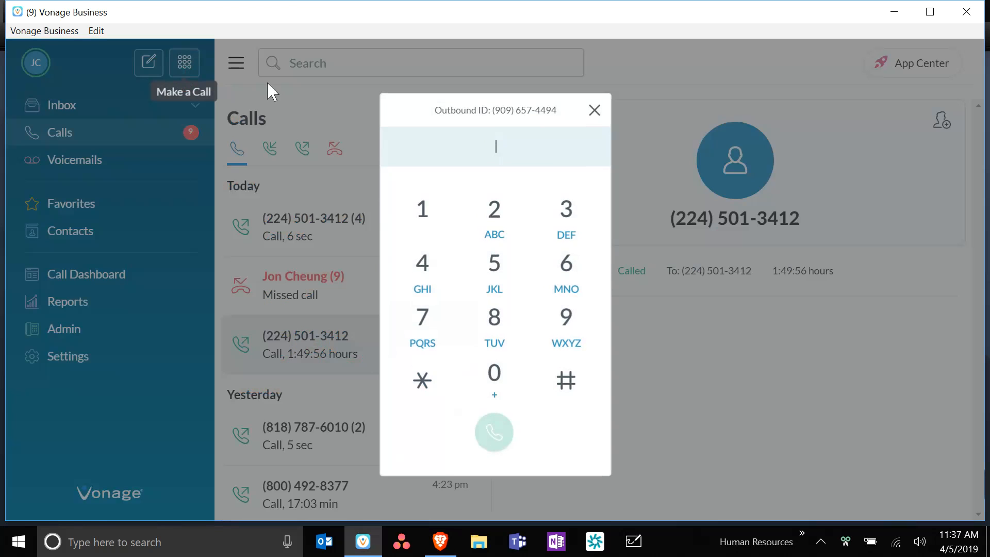
pyautogui.click(594, 106)
pyautogui.moveTo(395, 208)
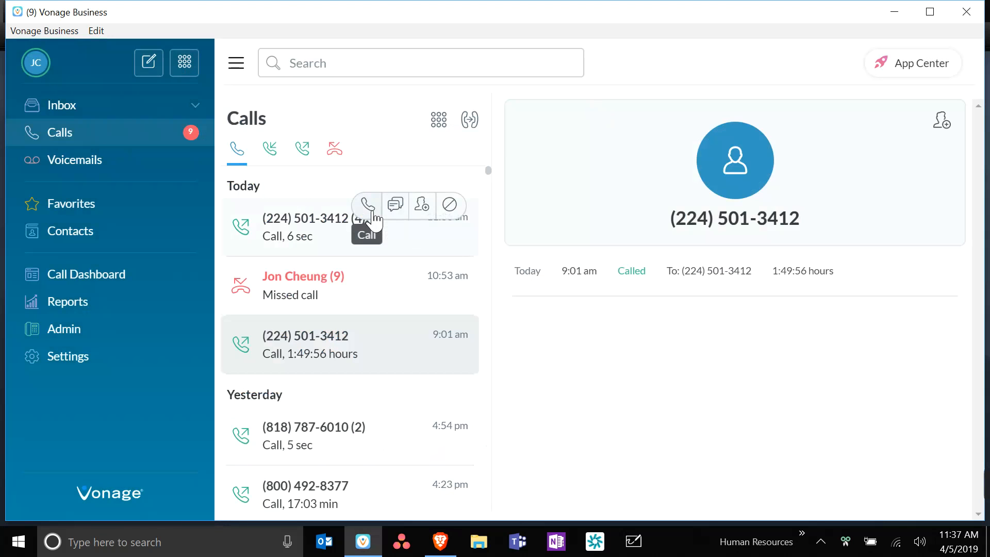
pyautogui.click(368, 206)
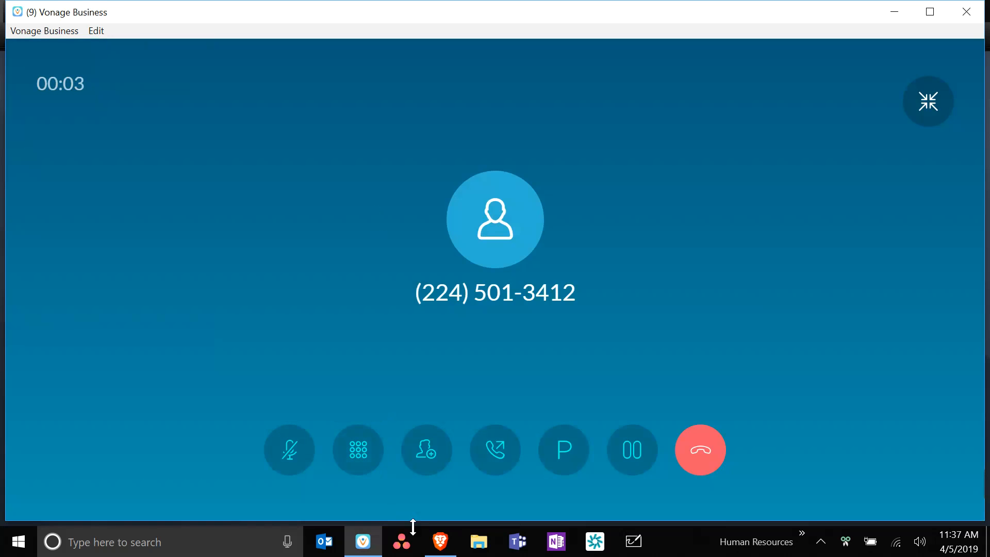
pyautogui.click(436, 544)
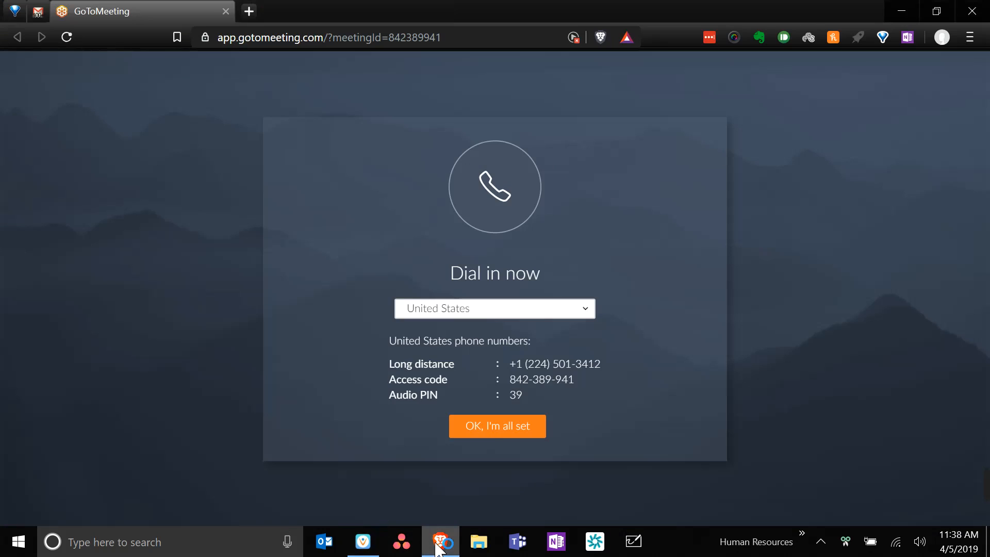
pyautogui.hotkey('alt', 'Tab')
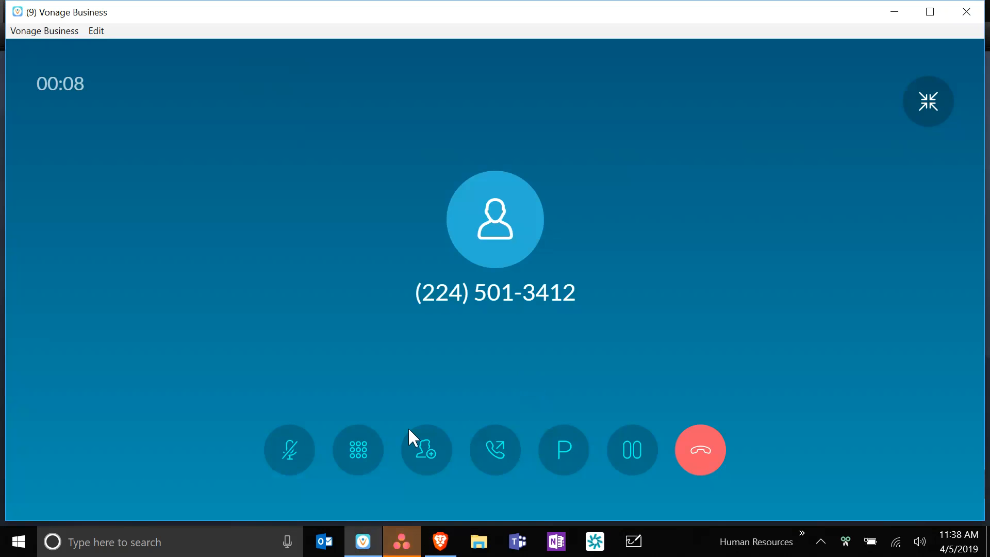
# - On the in-call keypad, key in the meeting access code followed by #
pyautogui.click(369, 456)
pyautogui.write('842')
pyautogui.hotkey('alt', 'Tab')
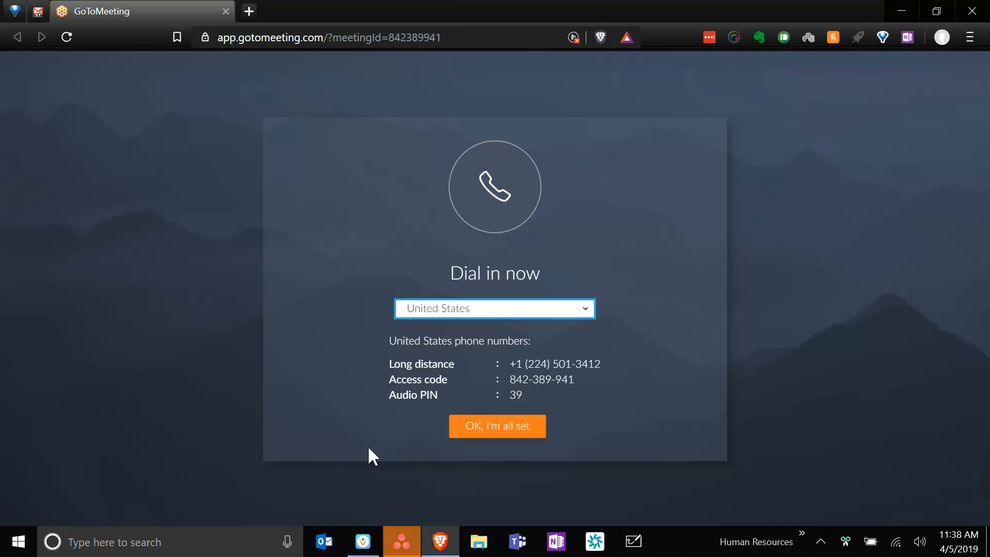
pyautogui.hotkey('alt', 'Tab')
pyautogui.write('389')
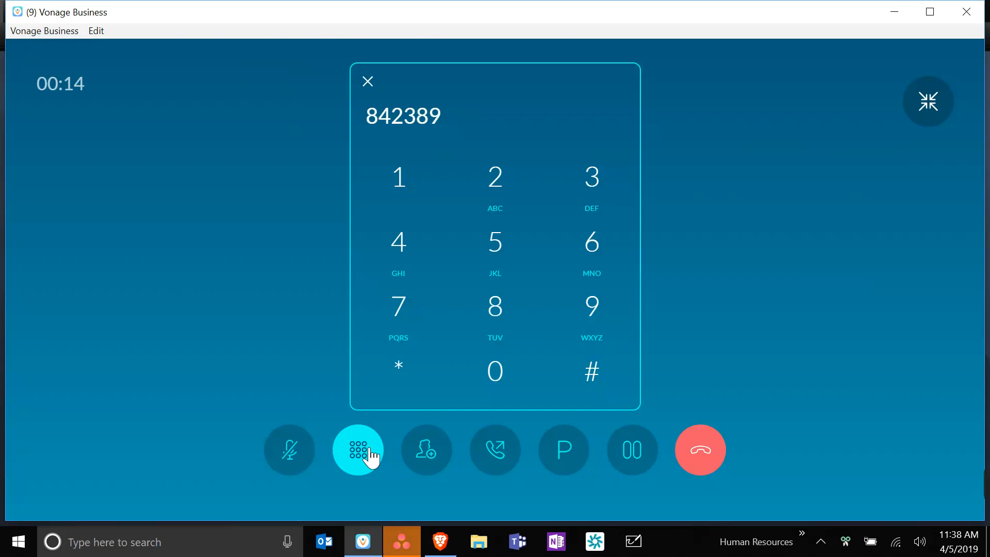
pyautogui.hotkey('alt', 'Tab')
pyautogui.hotkey('alt', 'Tab')
pyautogui.write('941')
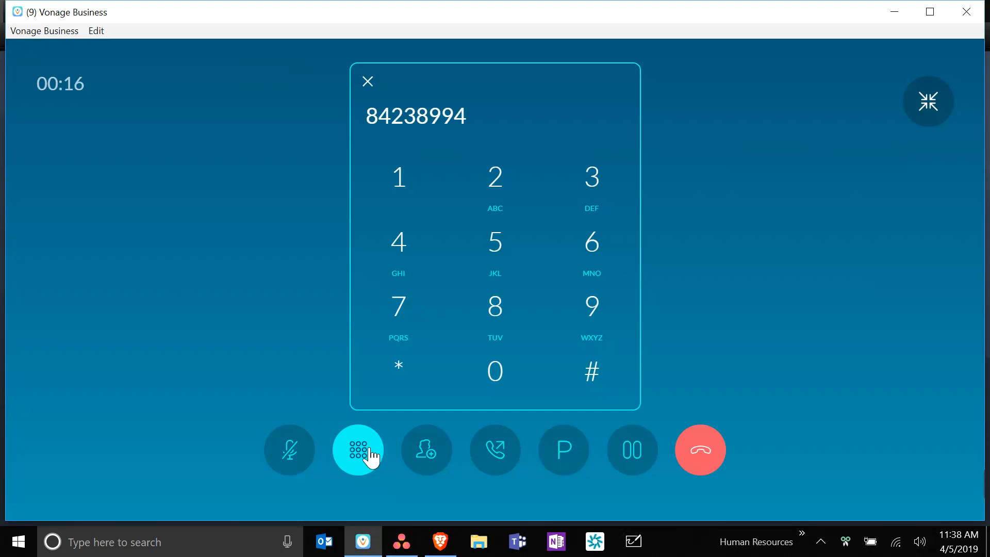
pyautogui.click(588, 383)
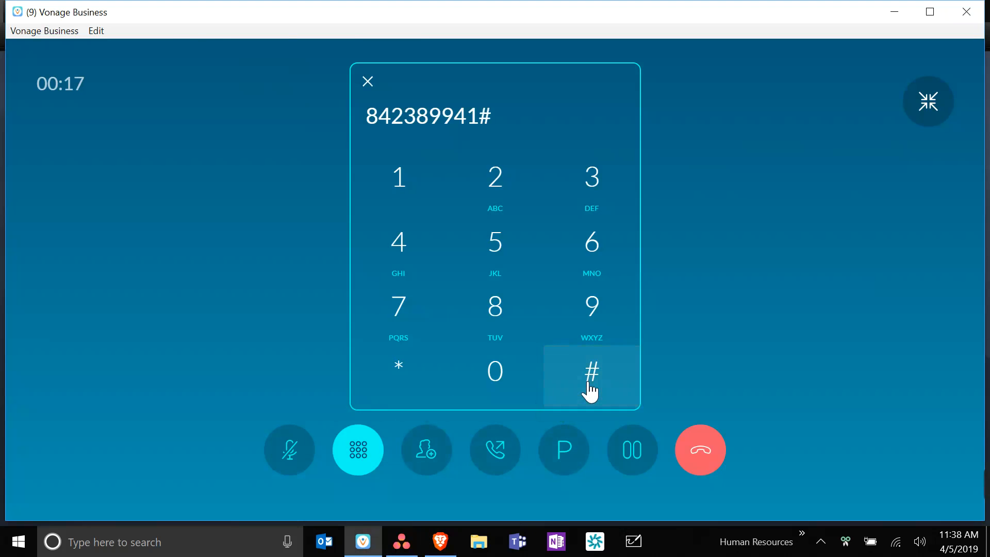
# - Key in the audio PIN followed by #, then confirm phone audio in GoToMeeting
pyautogui.hotkey('alt', 'Tab')
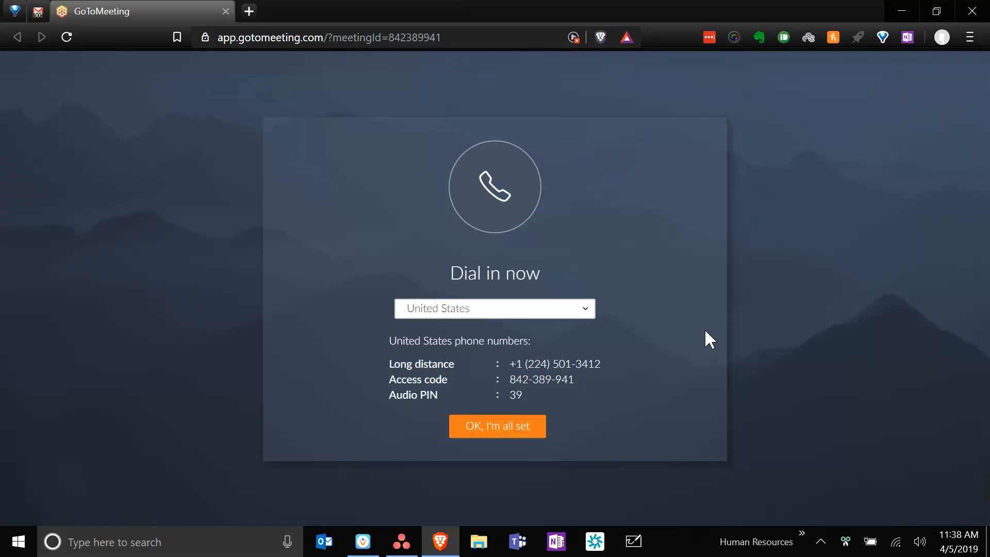
pyautogui.hotkey('alt', 'Tab')
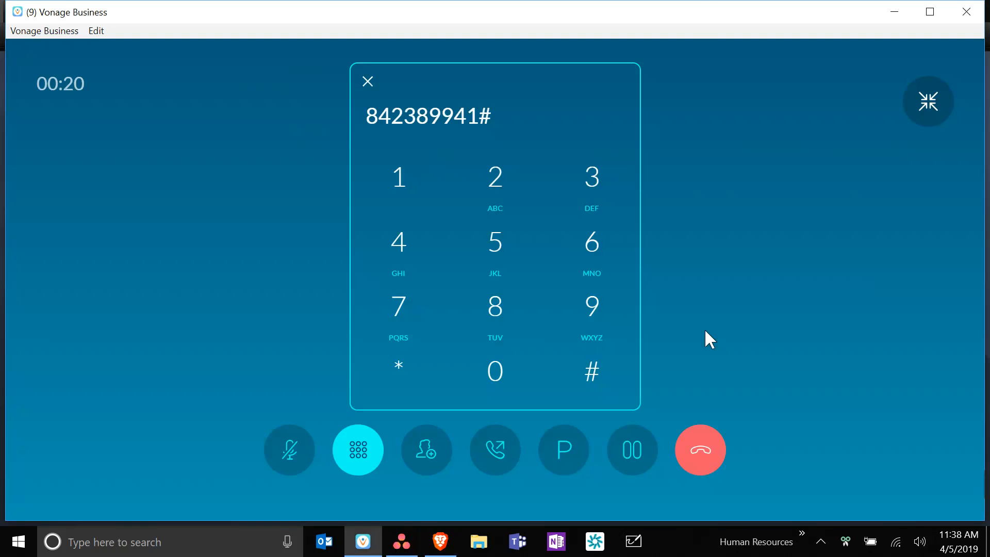
pyautogui.click(600, 178)
pyautogui.write('9')
pyautogui.click(593, 378)
pyautogui.hotkey('alt', 'Tab')
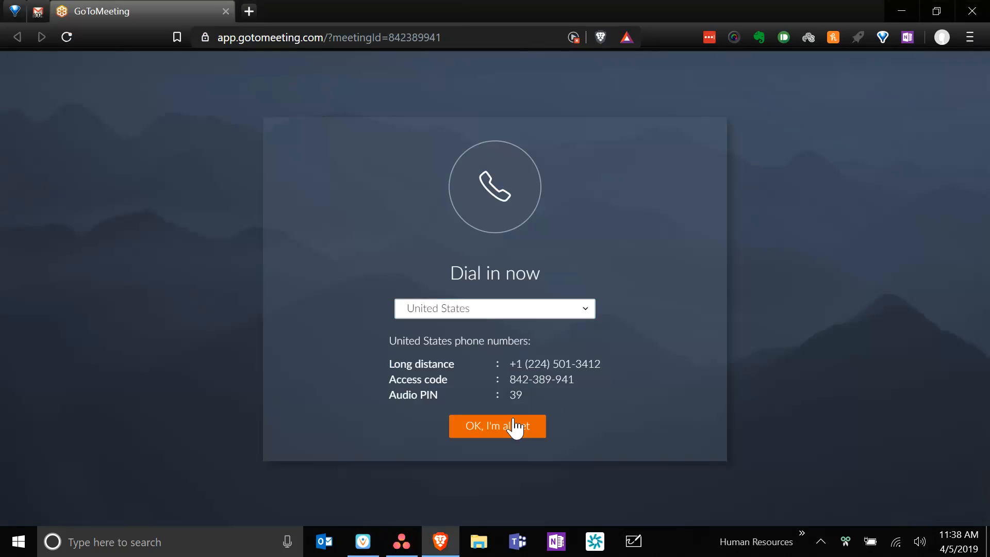
pyautogui.click(514, 427)
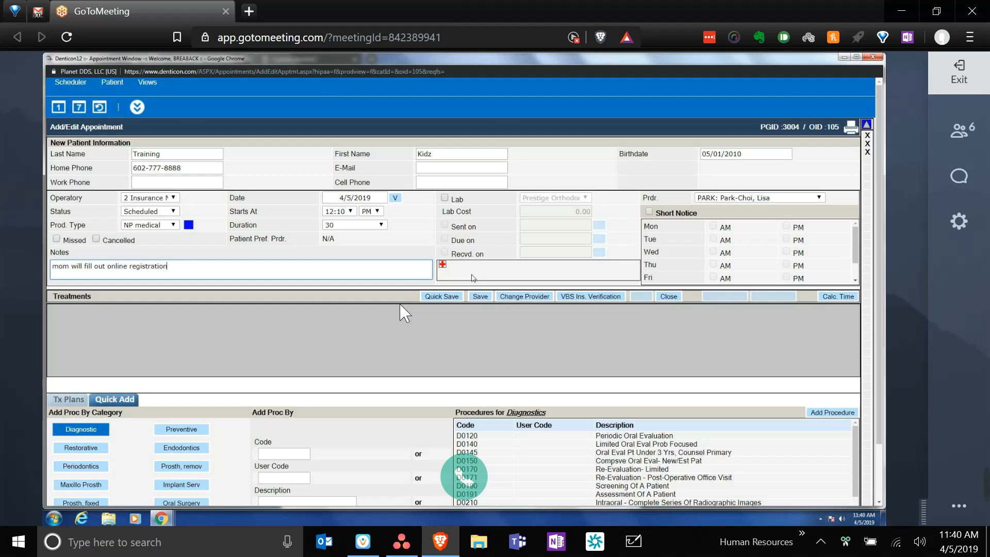
# - Save the 30-minute 12:10 PM new-patient appointment with its online-registration note
pyautogui.click(484, 298)
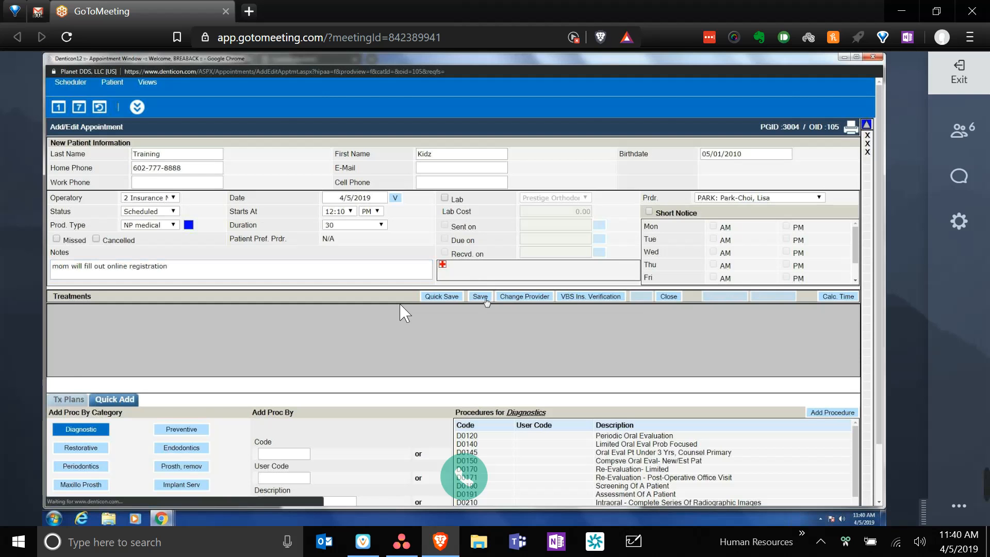
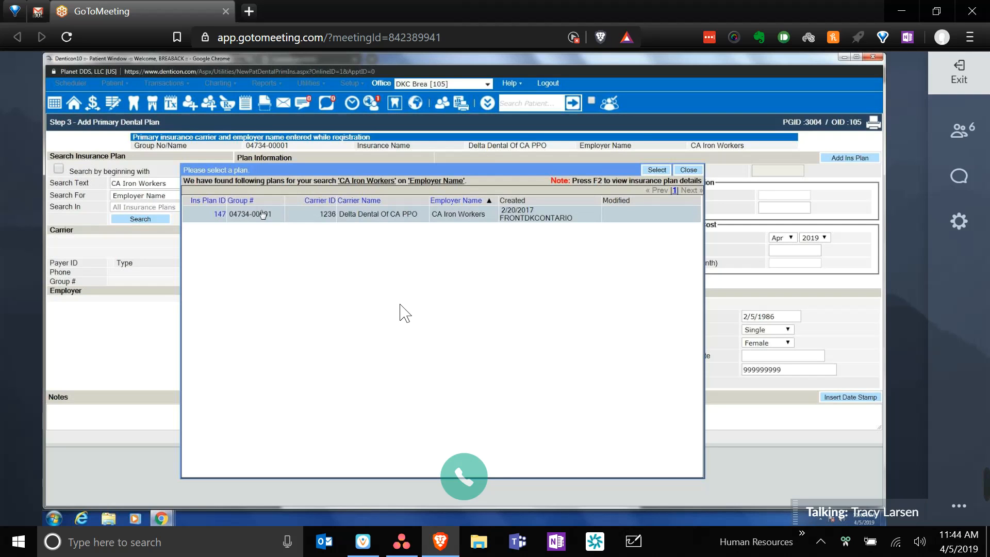
# - Search plans by employer 'CA Iron Workers', attach Delta Dental Of CA PPO plan 147, and continue
pyautogui.click(701, 170)
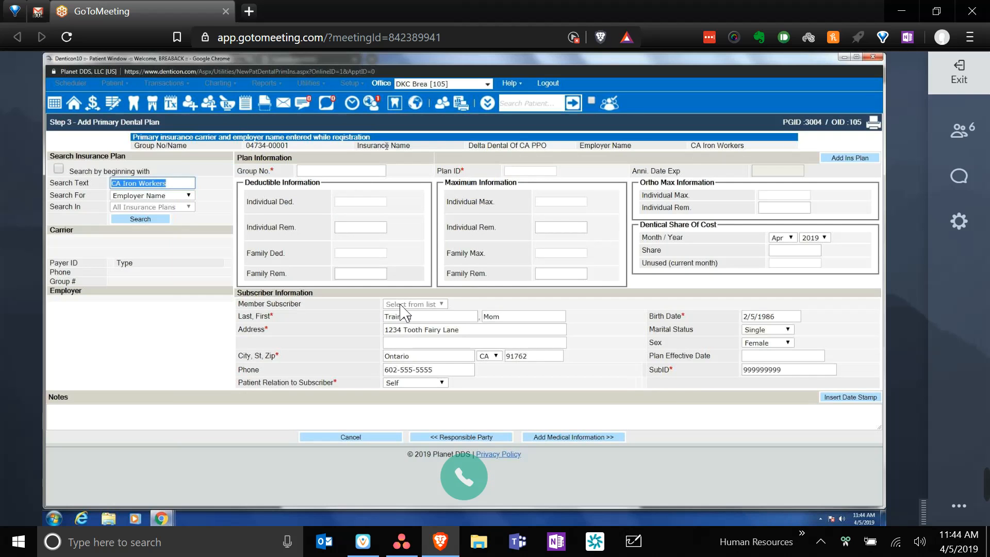
pyautogui.click(371, 151)
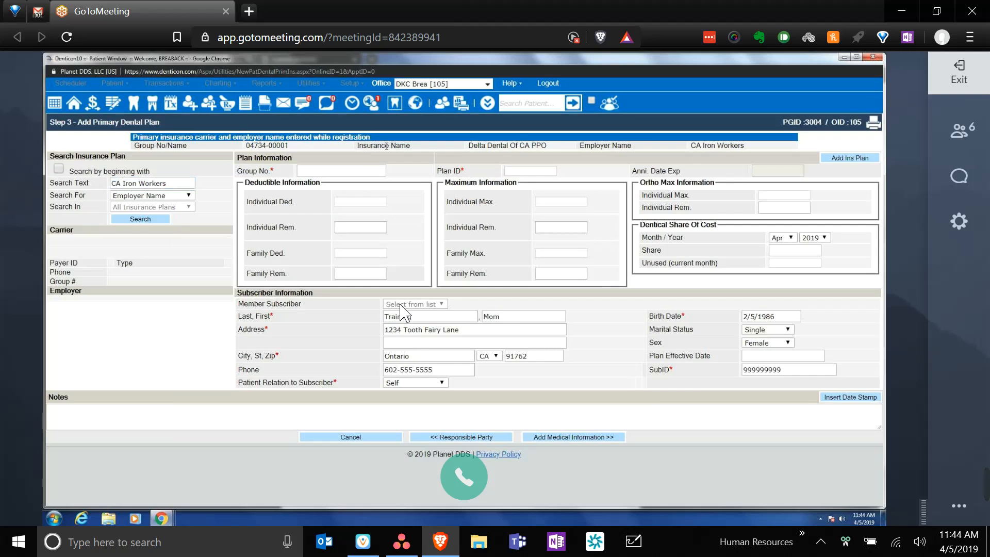
pyautogui.click(132, 184)
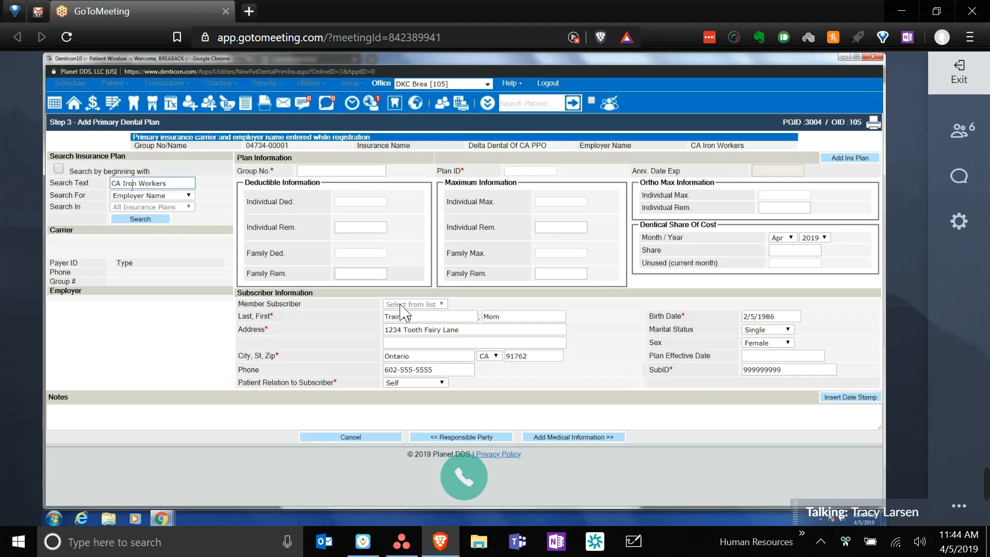
pyautogui.click(149, 219)
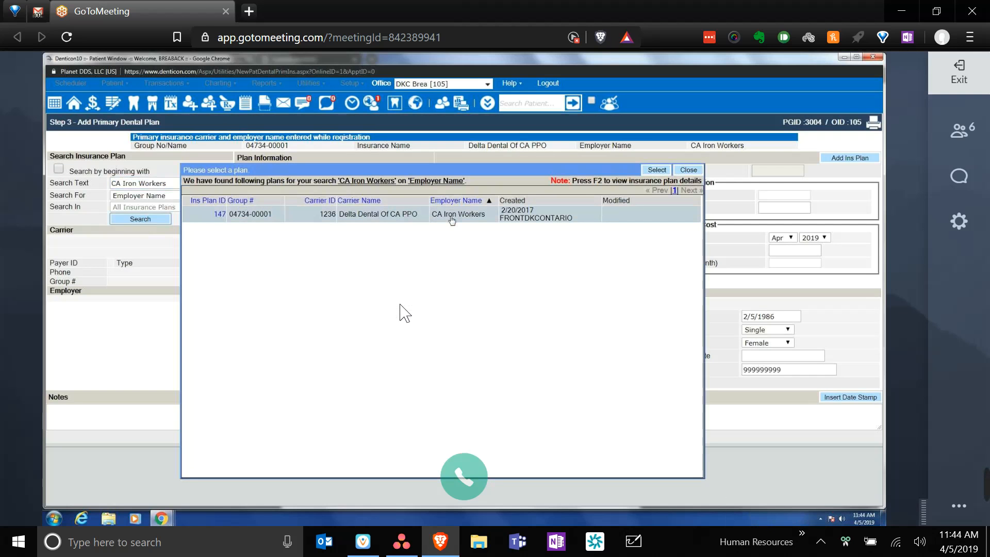
pyautogui.click(665, 170)
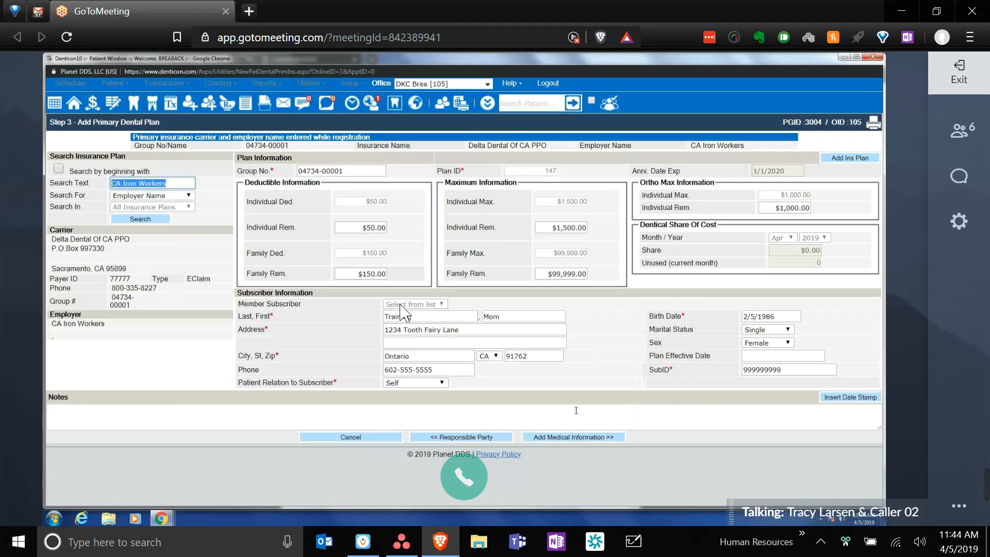
pyautogui.click(593, 440)
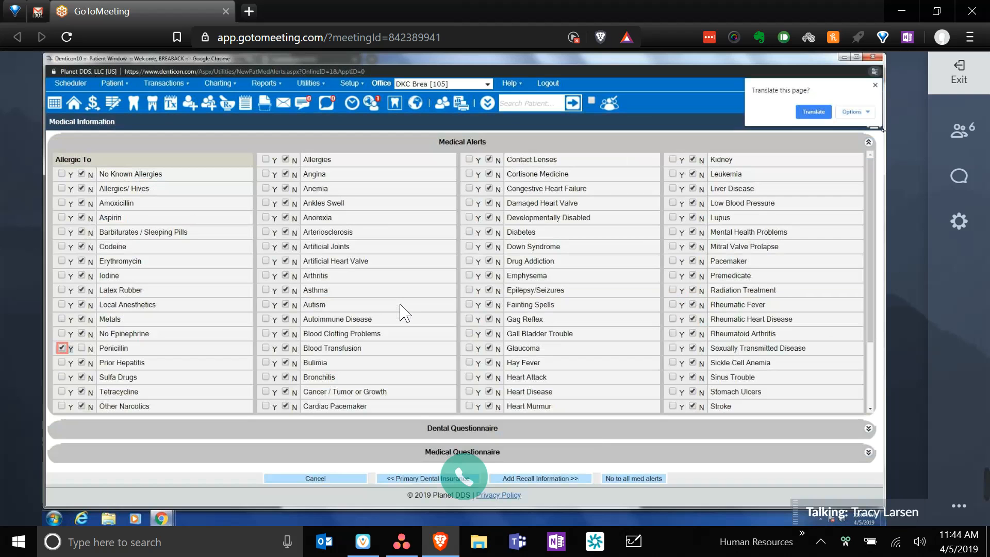
# - Dismiss Chrome's Translate offer and continue to the recall information page
pyautogui.click(874, 86)
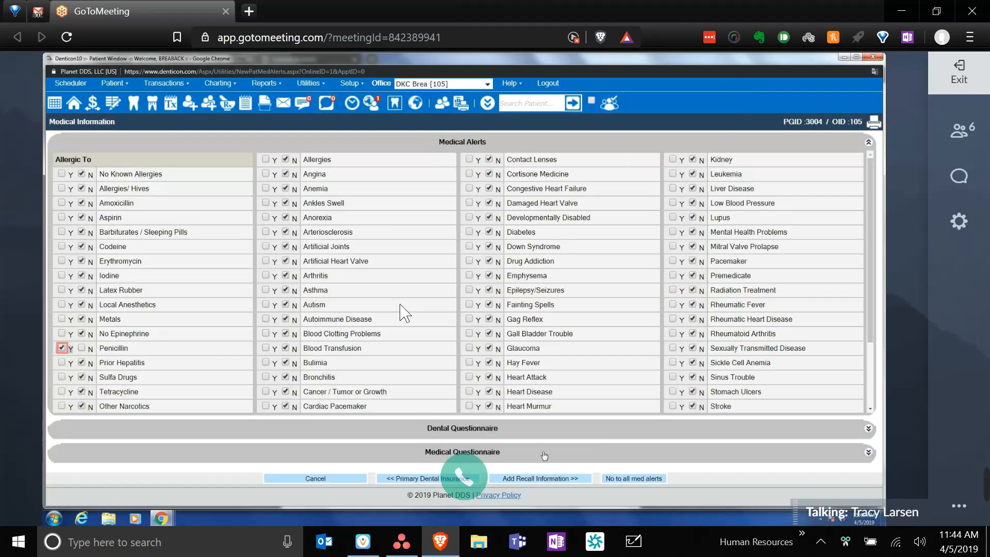
pyautogui.click(567, 480)
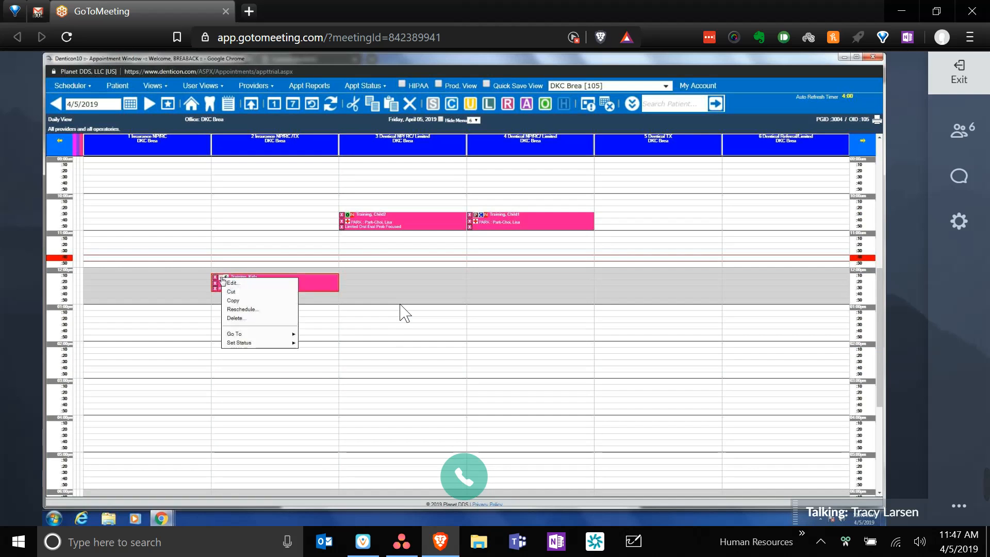
pyautogui.moveTo(234, 334)
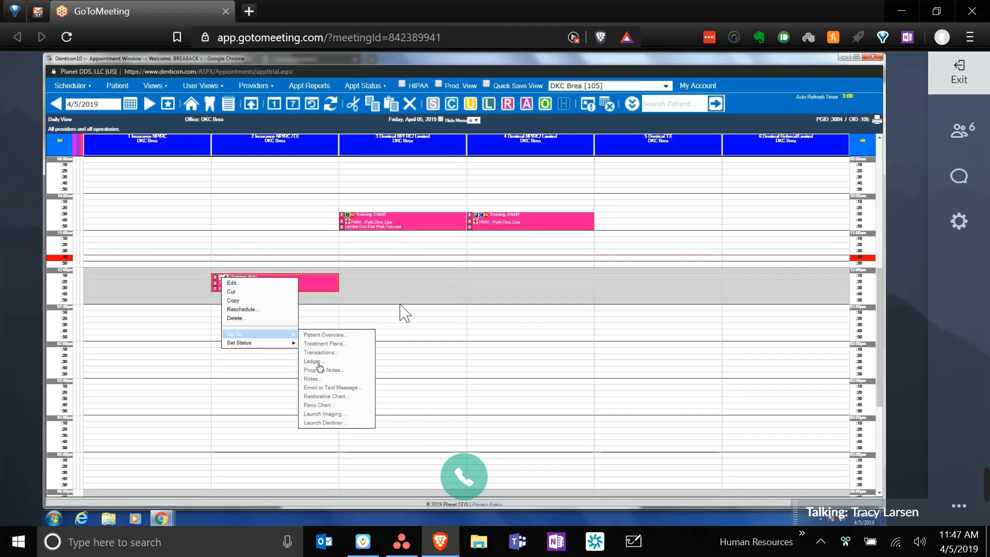
pyautogui.click(311, 286)
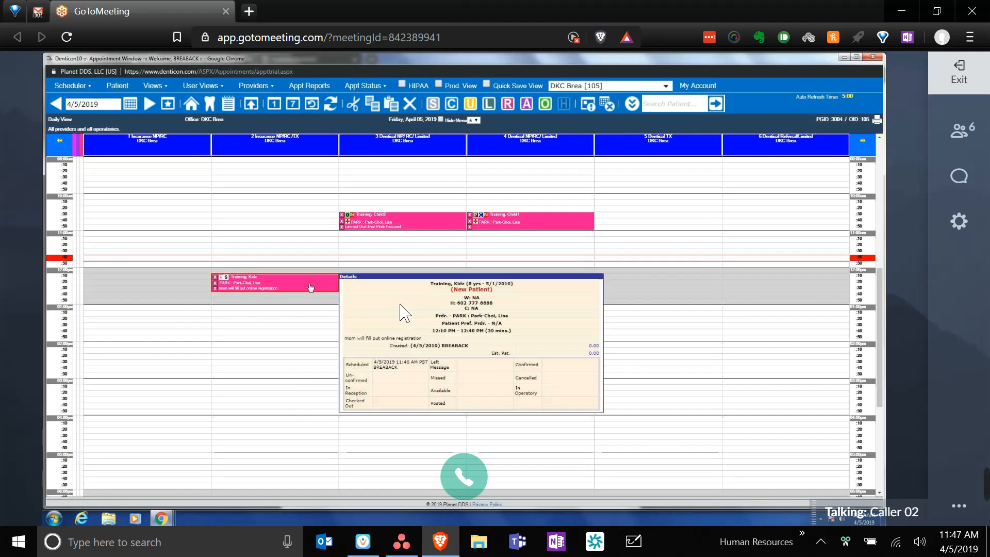
pyautogui.doubleClick(311, 287)
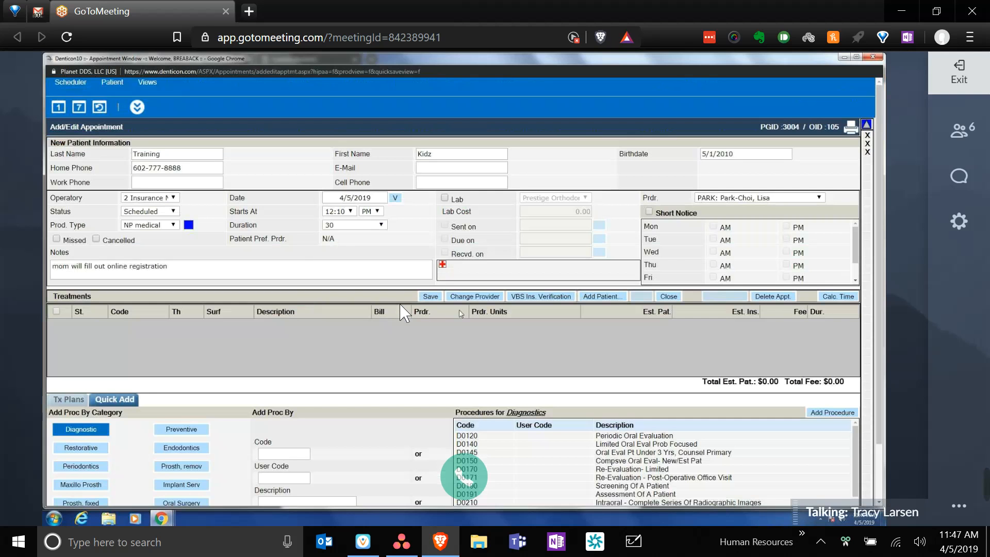
pyautogui.click(610, 299)
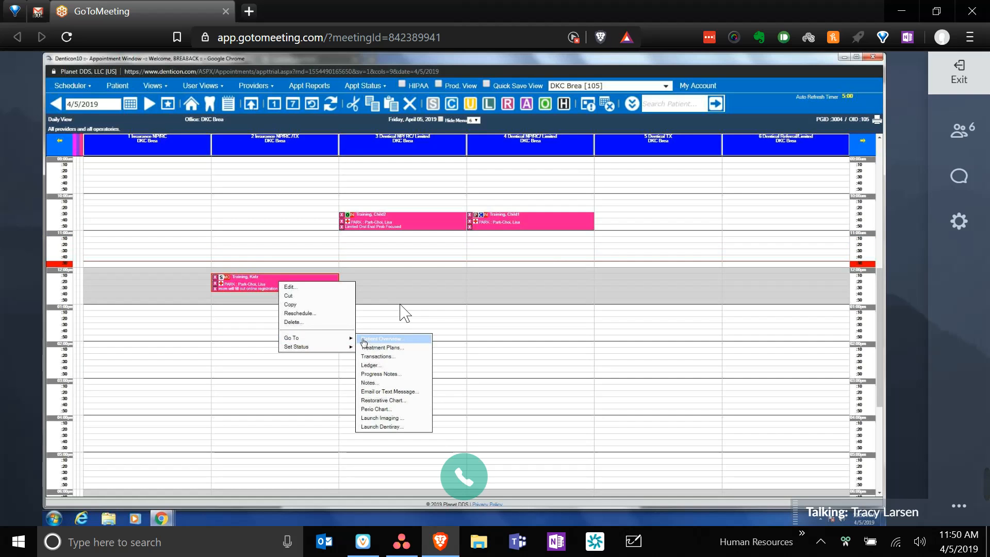
pyautogui.click(387, 417)
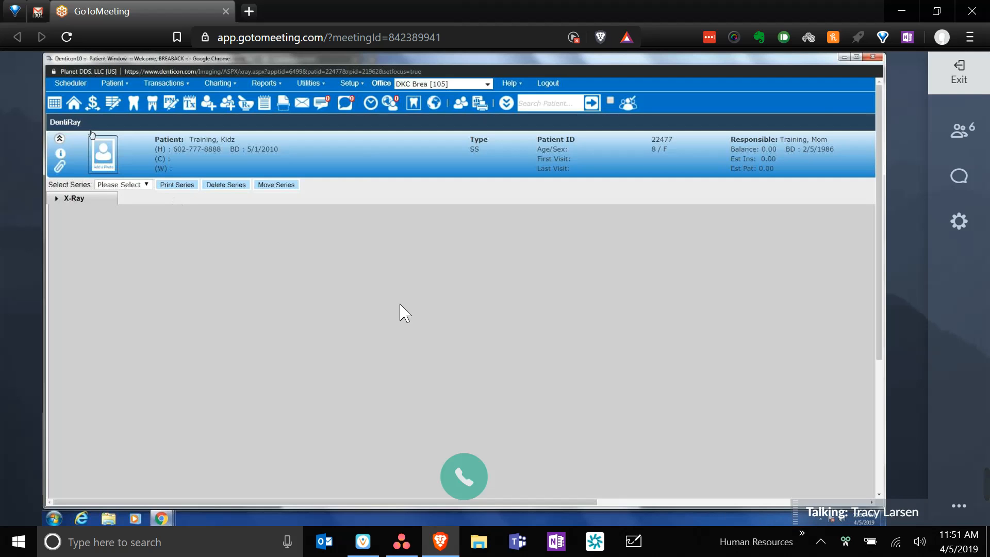
pyautogui.click(55, 109)
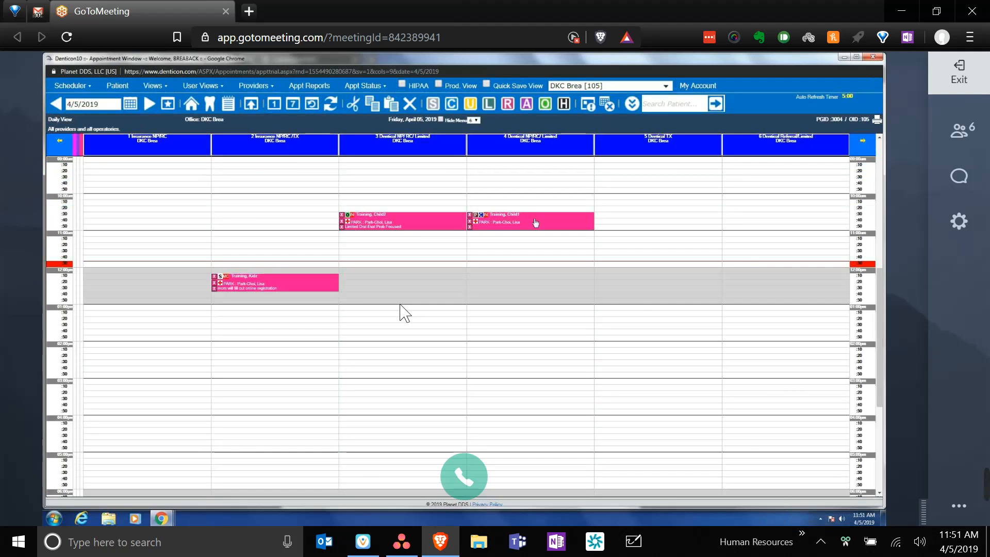
# - Open the Training, Child1 appointment's Transactions Entry listing its five 4/5/2019 procedures
pyautogui.moveTo(535, 223)
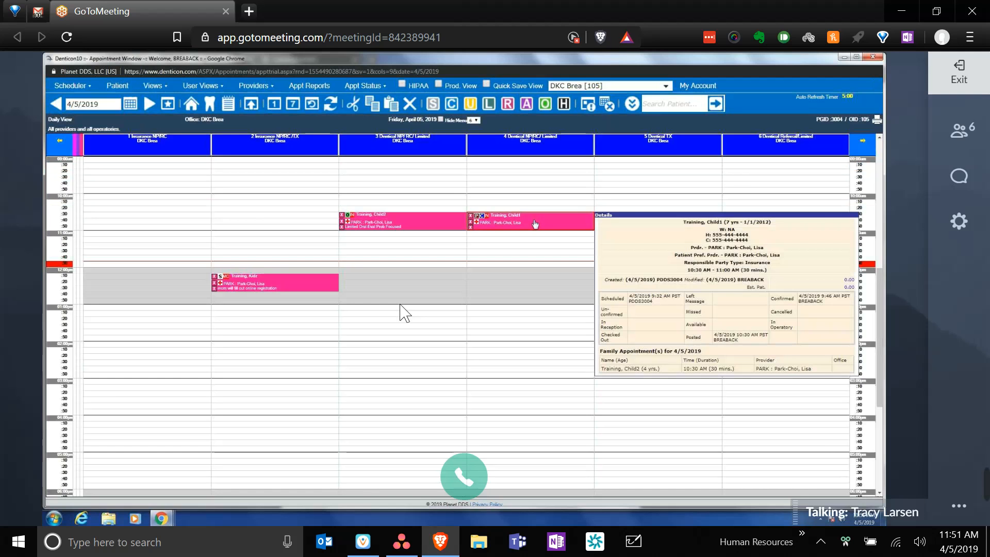
pyautogui.doubleClick(535, 223)
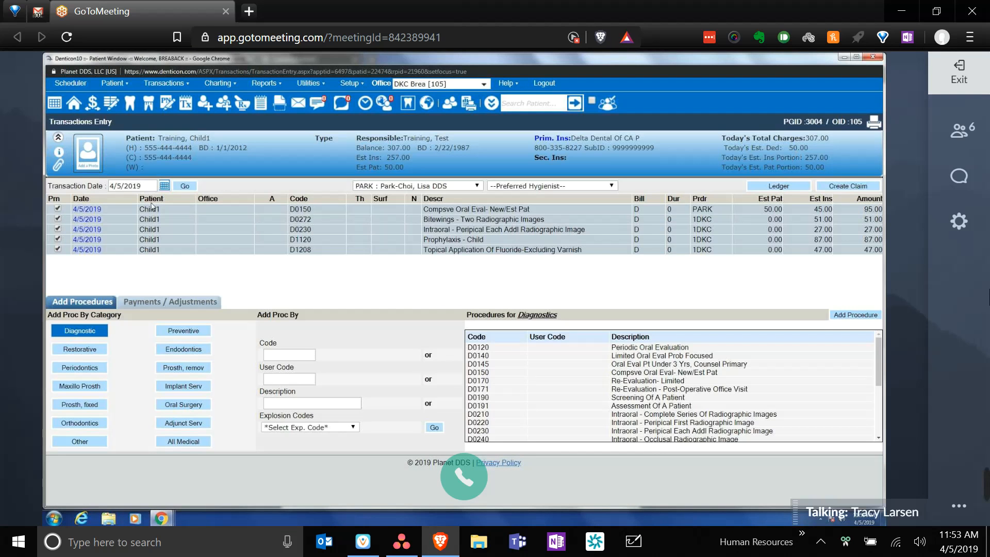
# - Open the D0150 comprehensive oral evaluation charge for editing
pyautogui.click(86, 209)
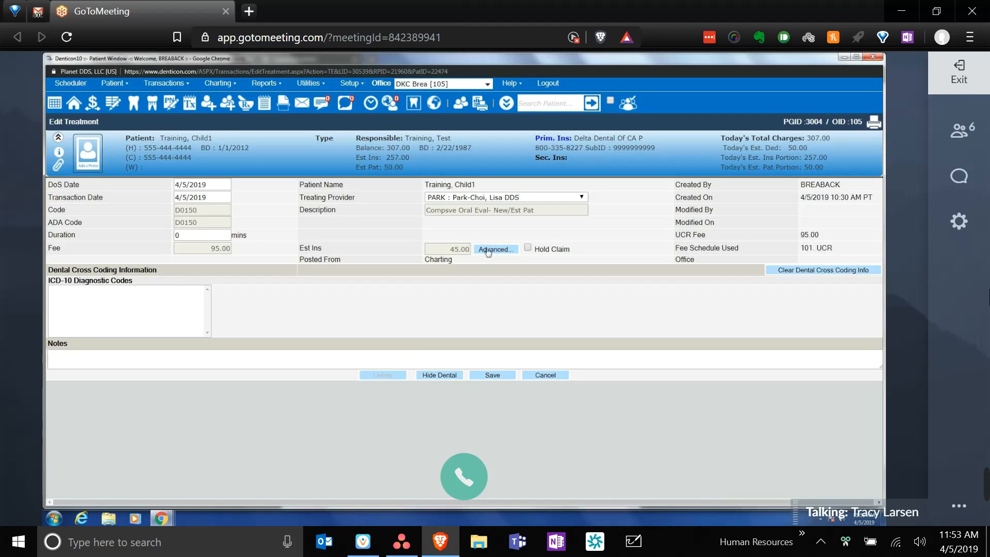
# - Override the D0150 exam's primary deductible to 0, accept the warning, and save
pyautogui.click(492, 248)
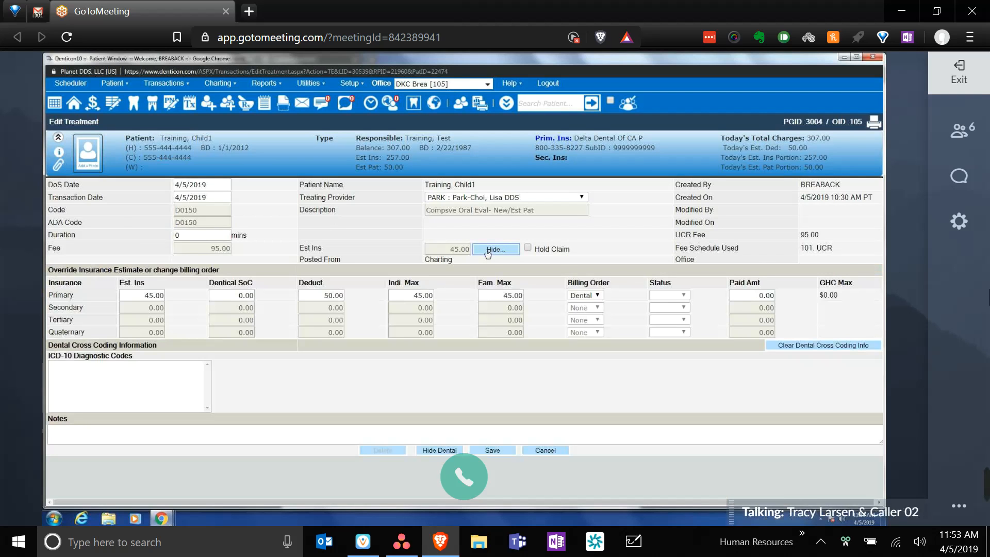
pyautogui.click(331, 295)
pyautogui.write('0')
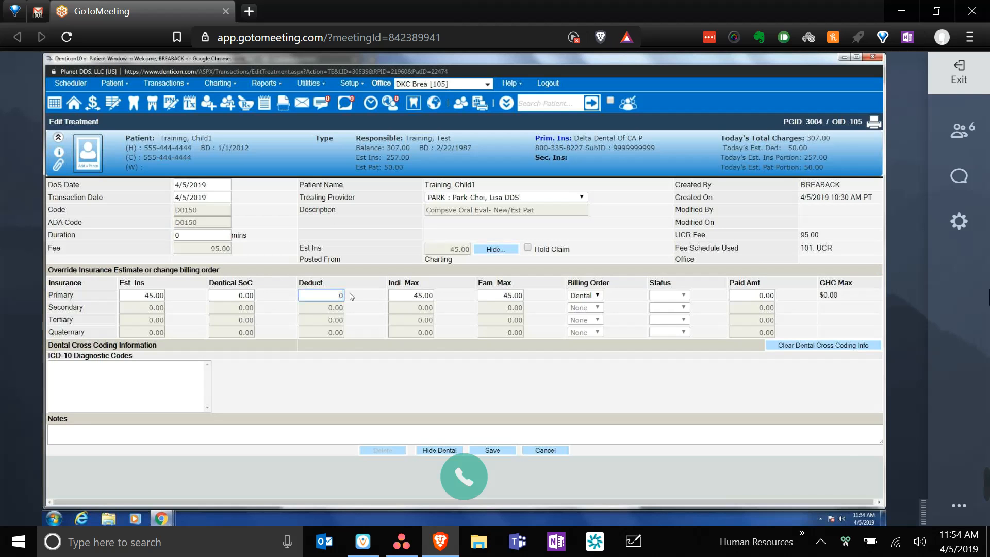
pyautogui.click(382, 319)
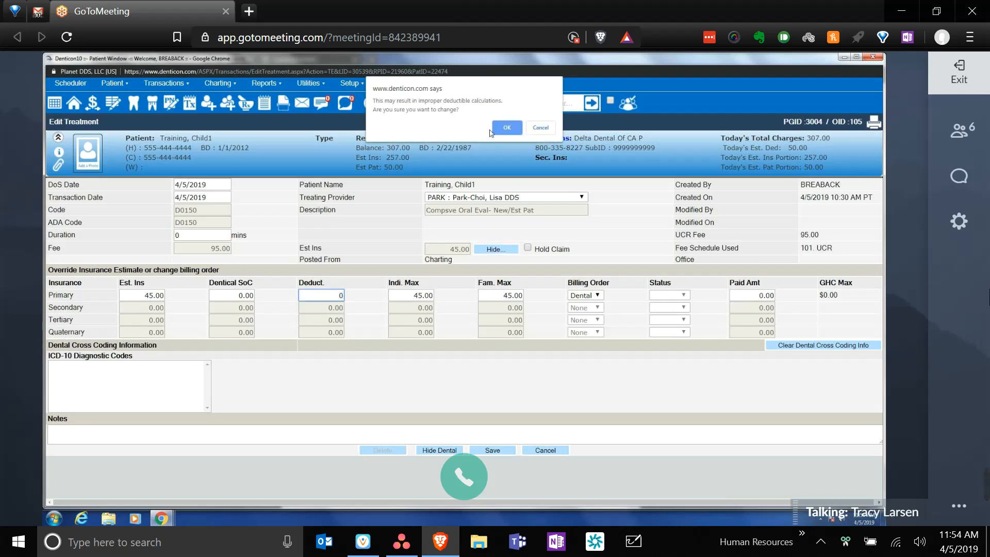
pyautogui.click(507, 129)
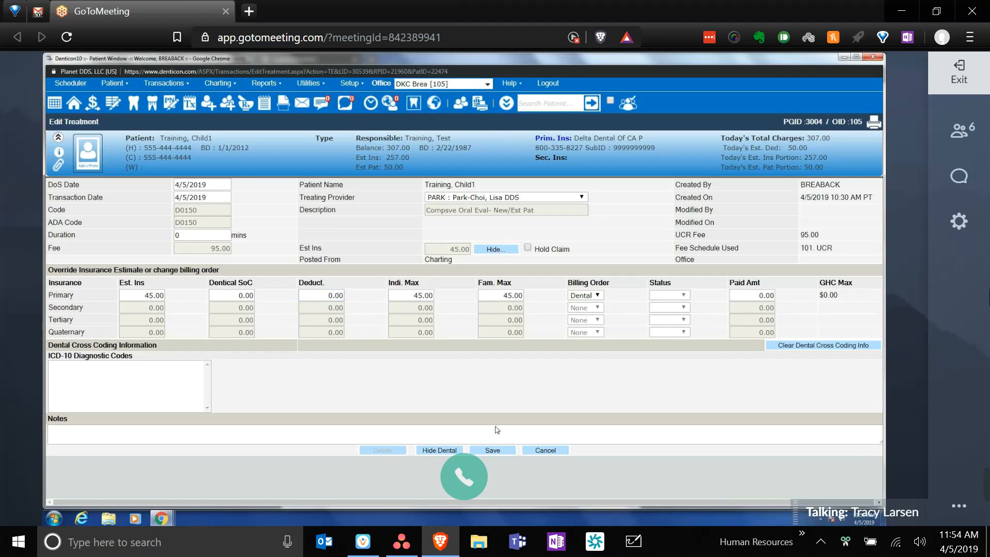
pyautogui.click(493, 450)
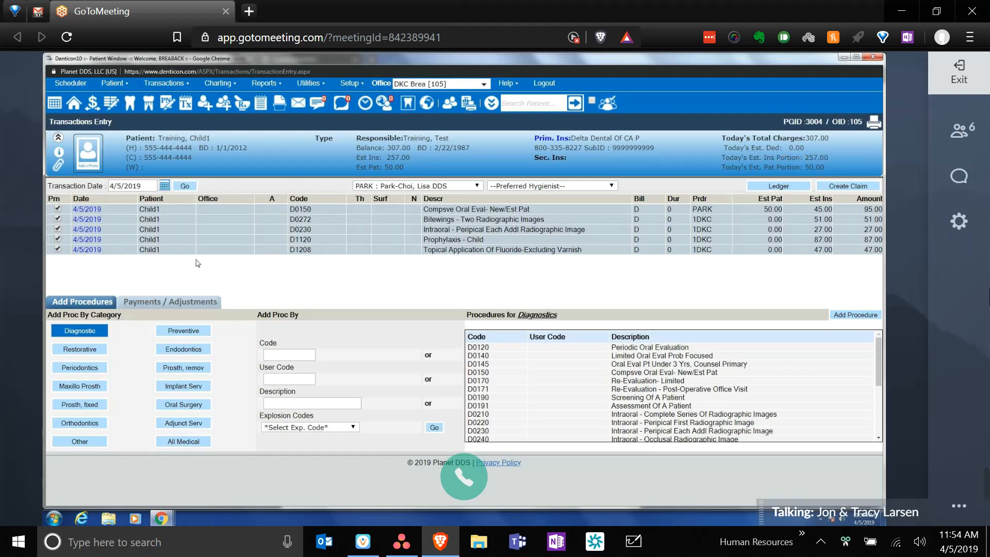
pyautogui.click(87, 209)
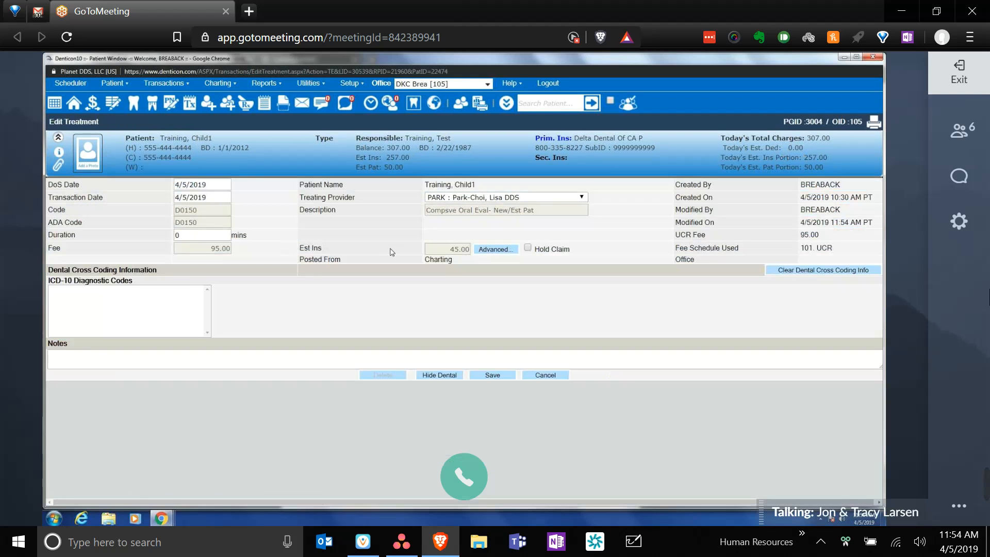
# - Change the D0150 exam's primary insurance estimate to 95.00 and save
pyautogui.click(488, 251)
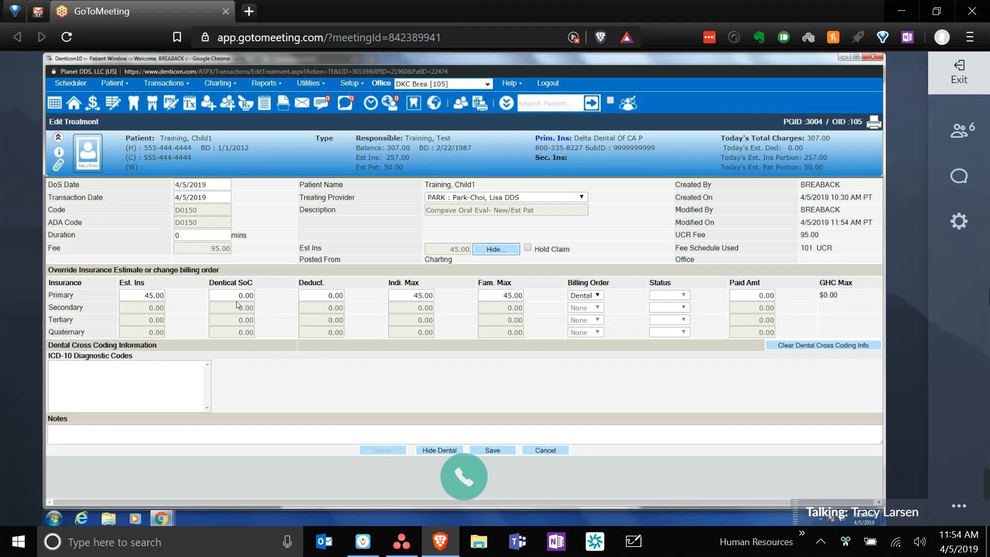
pyautogui.click(145, 294)
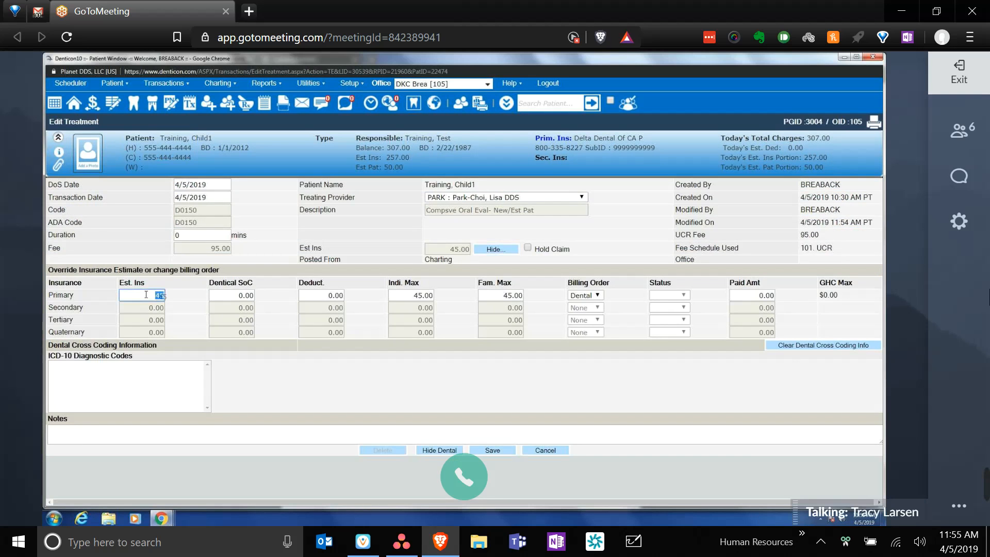
pyautogui.write('95')
pyautogui.click(331, 366)
pyautogui.click(494, 450)
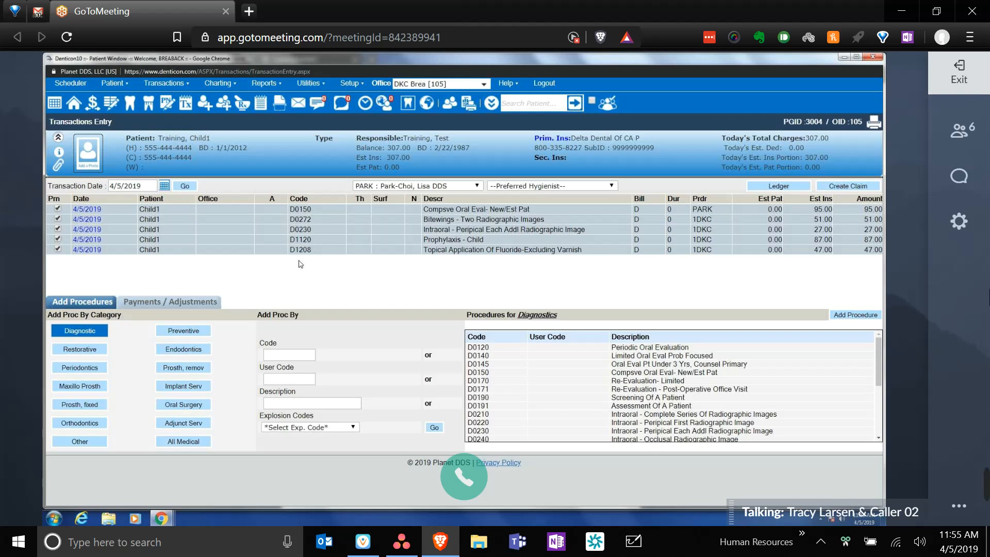
# - Set the D1208 fluoride charge's primary billing order to None, zeroing its insurance estimate, and save
pyautogui.click(95, 251)
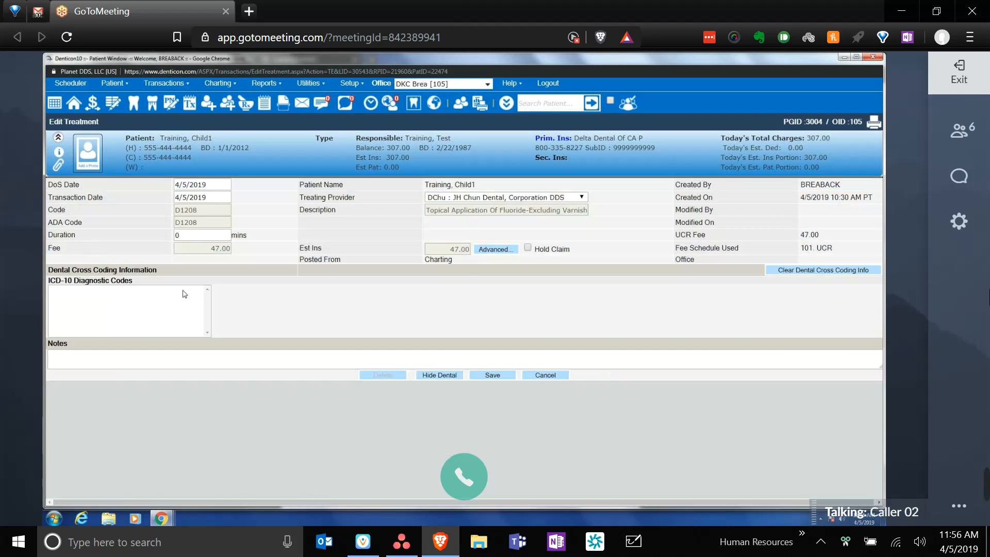
pyautogui.click(495, 249)
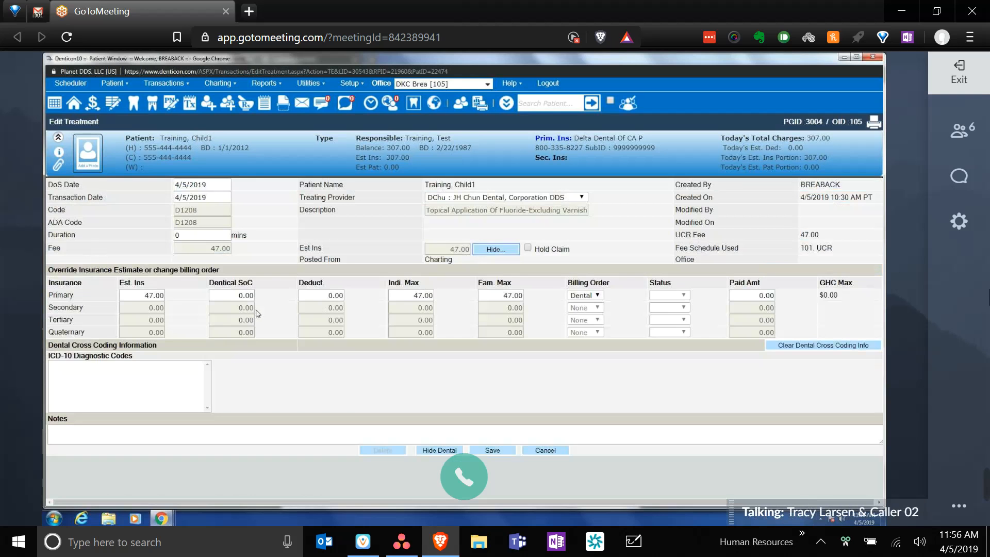
pyautogui.click(597, 295)
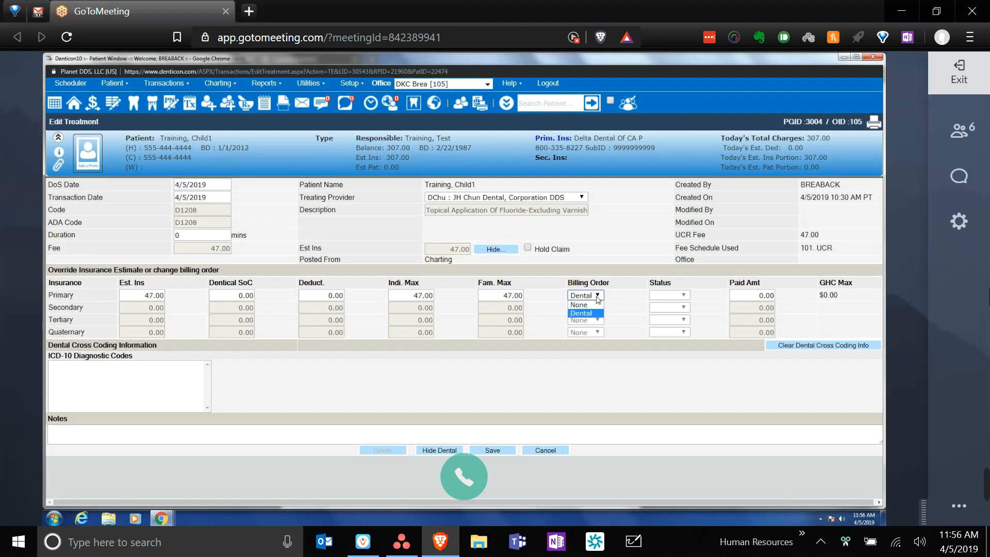
pyautogui.click(593, 304)
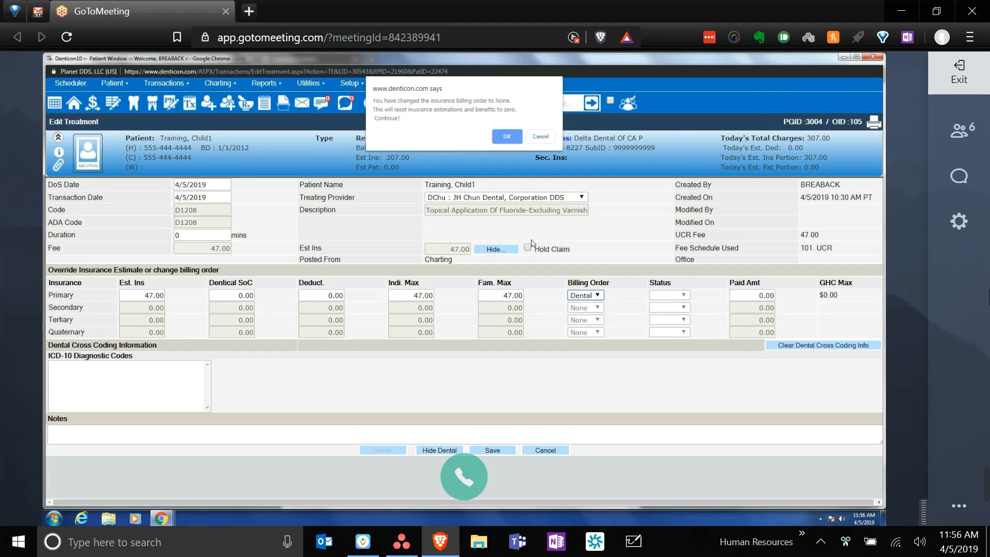
pyautogui.click(506, 137)
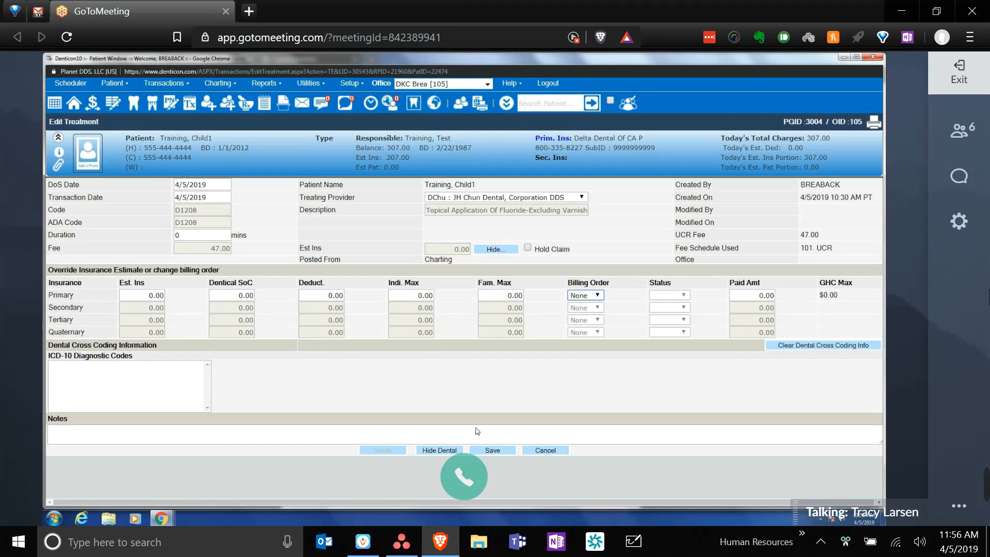
pyautogui.click(492, 450)
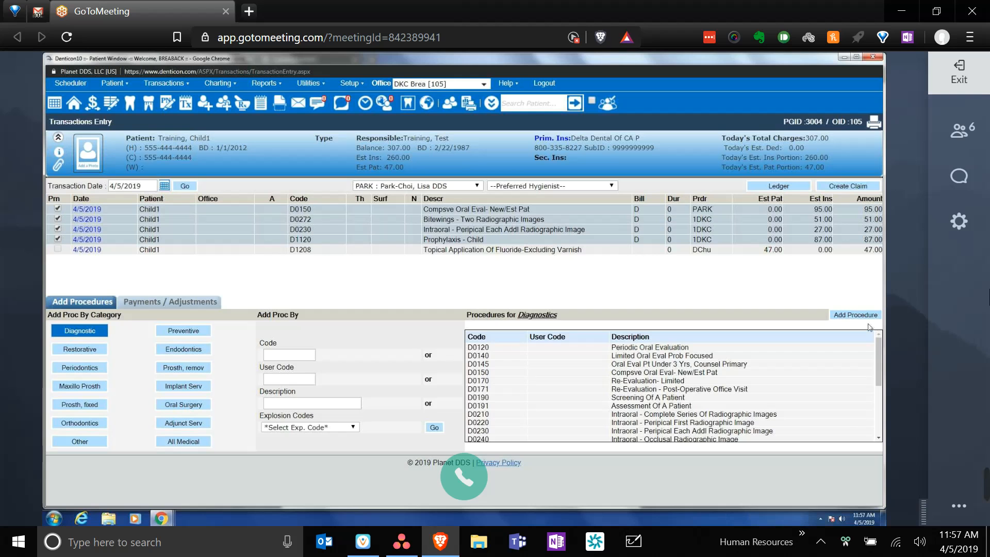
# - Post a 10.00 PP005 PMT PAT-Cash payment against the fluoride charge
pyautogui.click(192, 304)
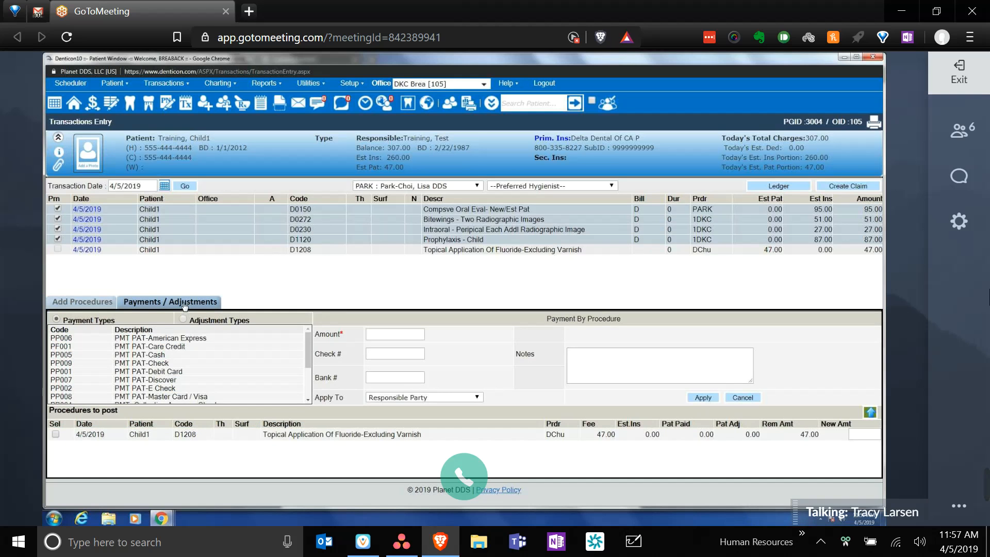
pyautogui.click(158, 355)
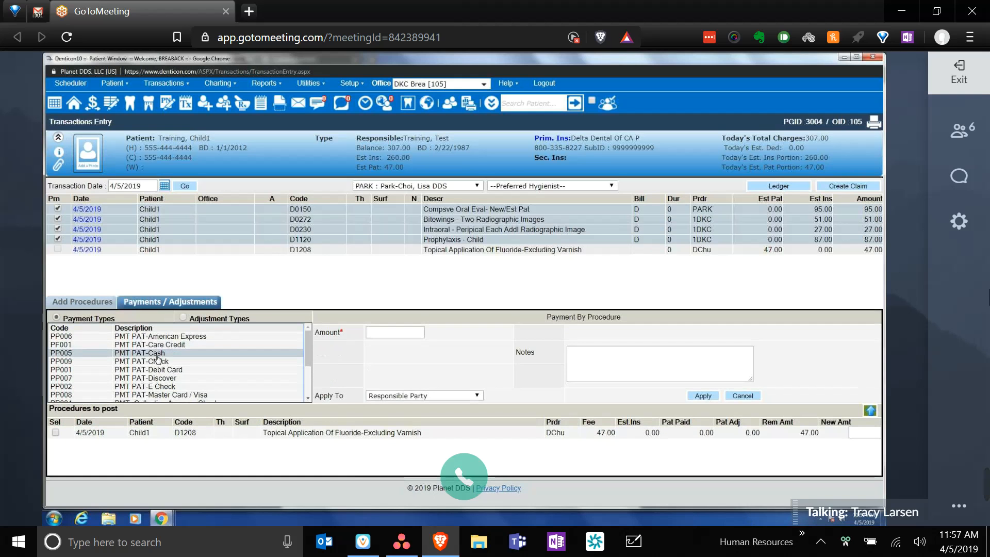
pyautogui.click(395, 333)
pyautogui.write('10')
pyautogui.click(442, 372)
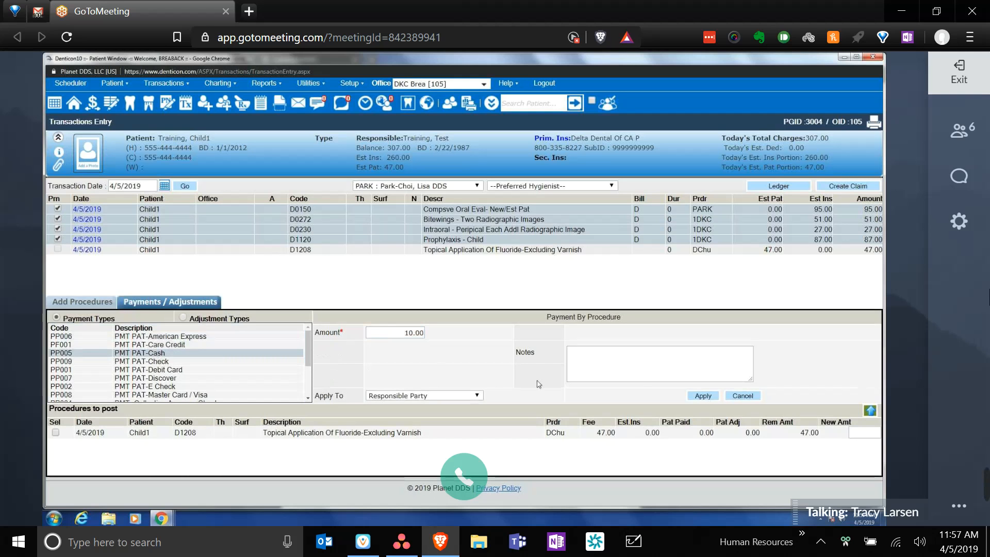
pyautogui.click(702, 396)
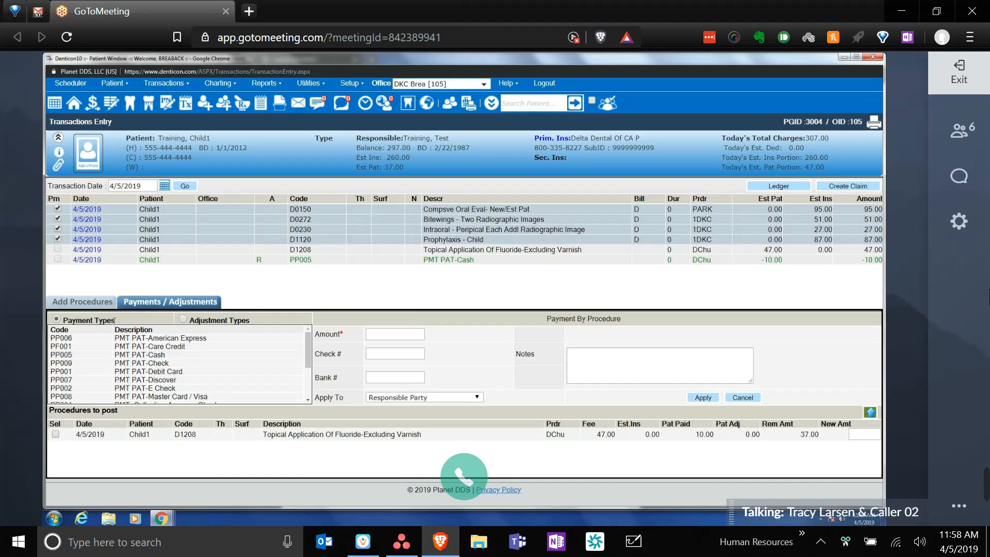
pyautogui.click(184, 320)
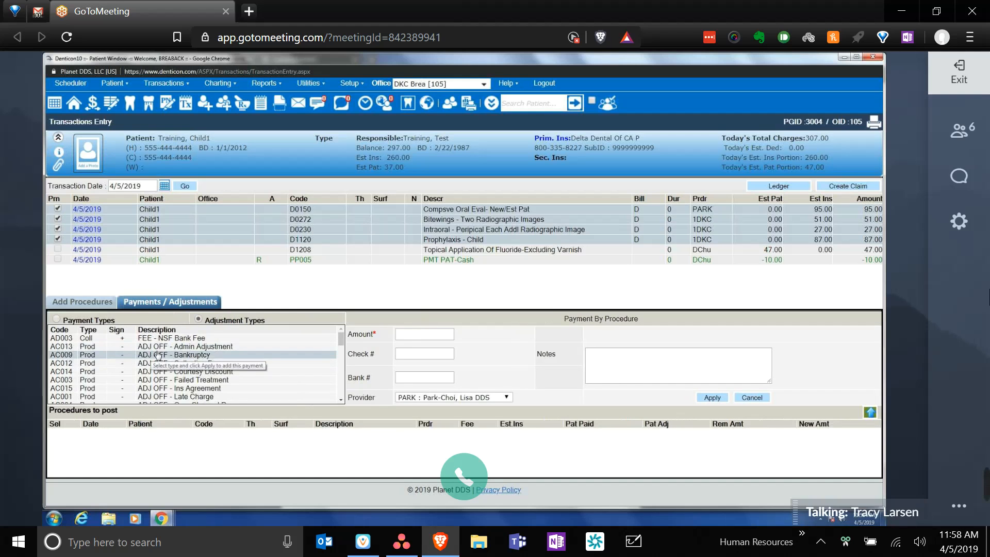
pyautogui.scroll(-2, 165, 356)
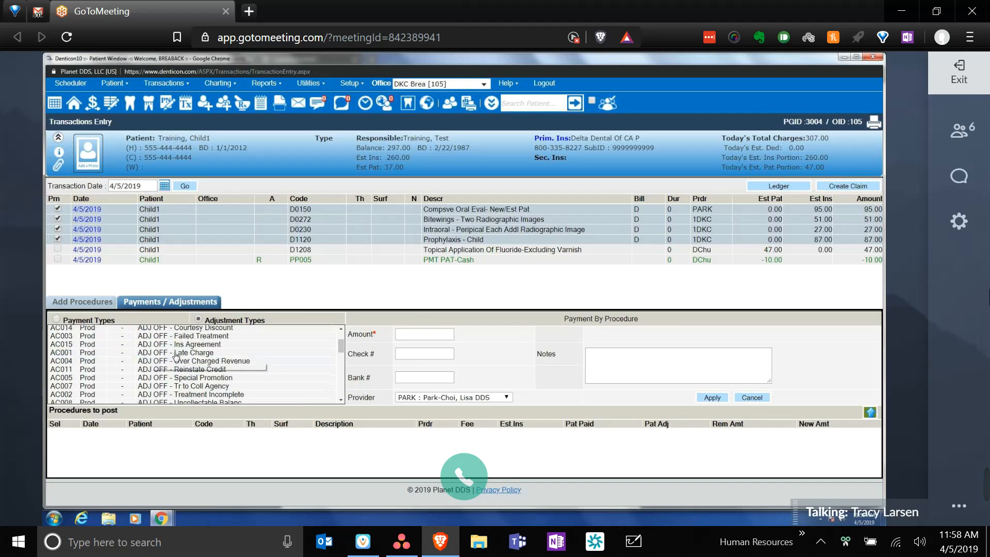
pyautogui.scroll(2, 186, 362)
pyautogui.click(198, 371)
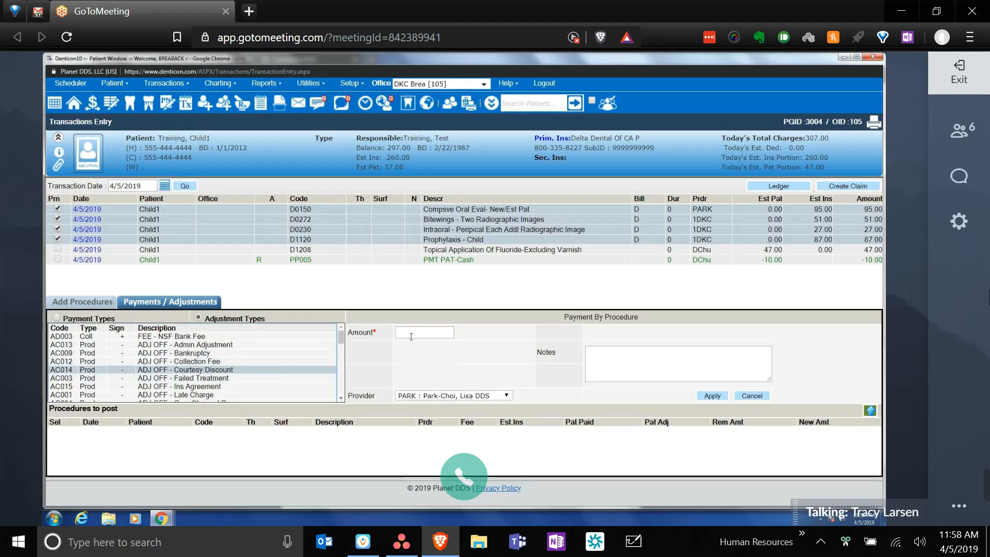
pyautogui.click(456, 395)
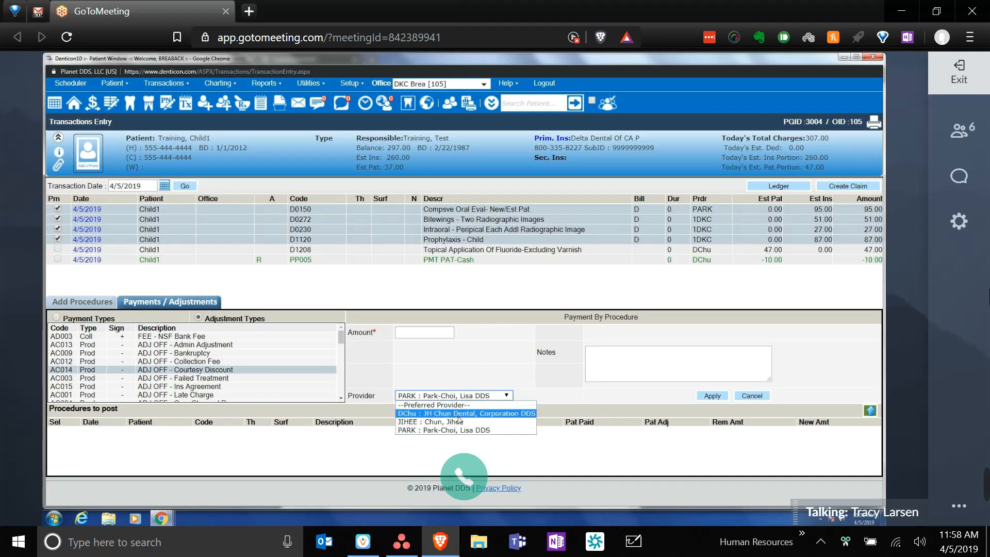
pyautogui.click(475, 369)
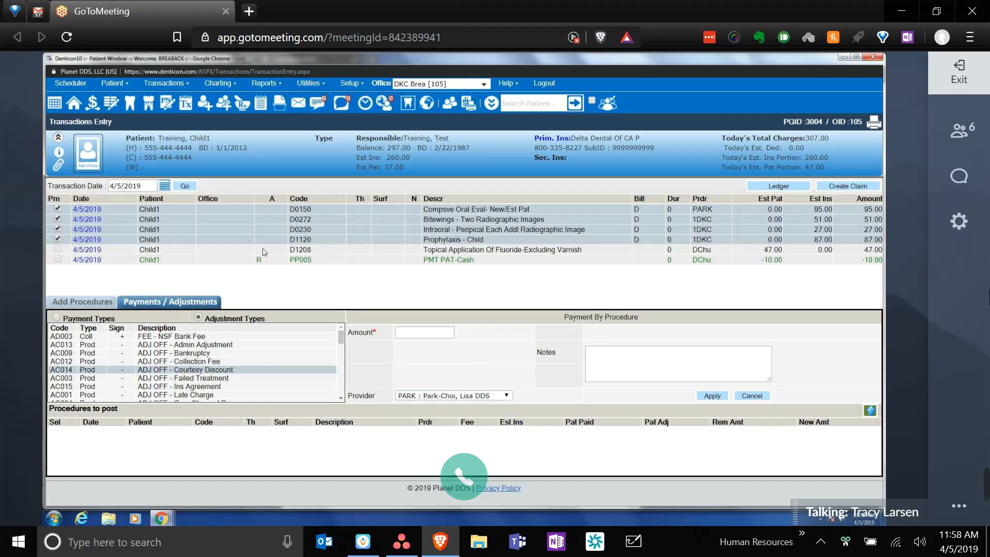
pyautogui.click(403, 396)
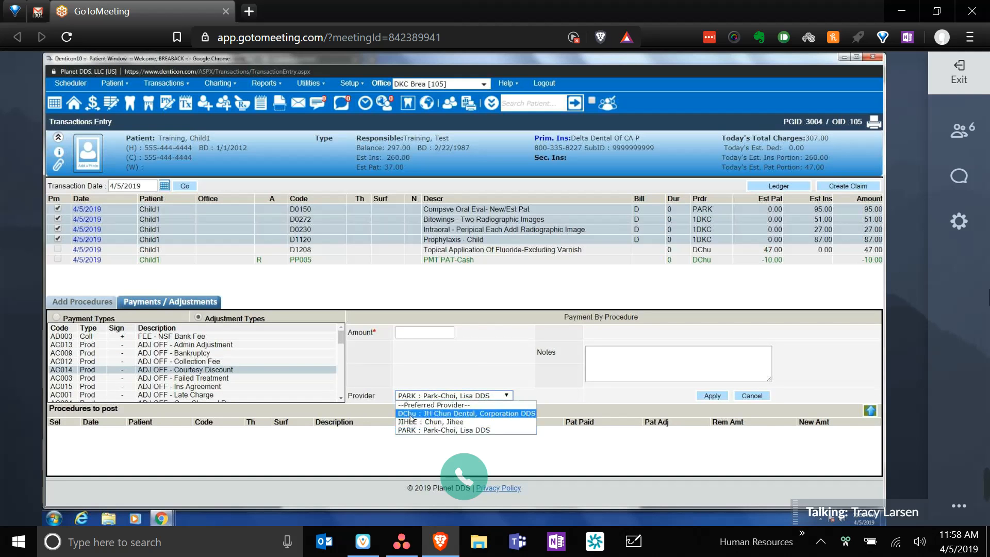
pyautogui.click(410, 417)
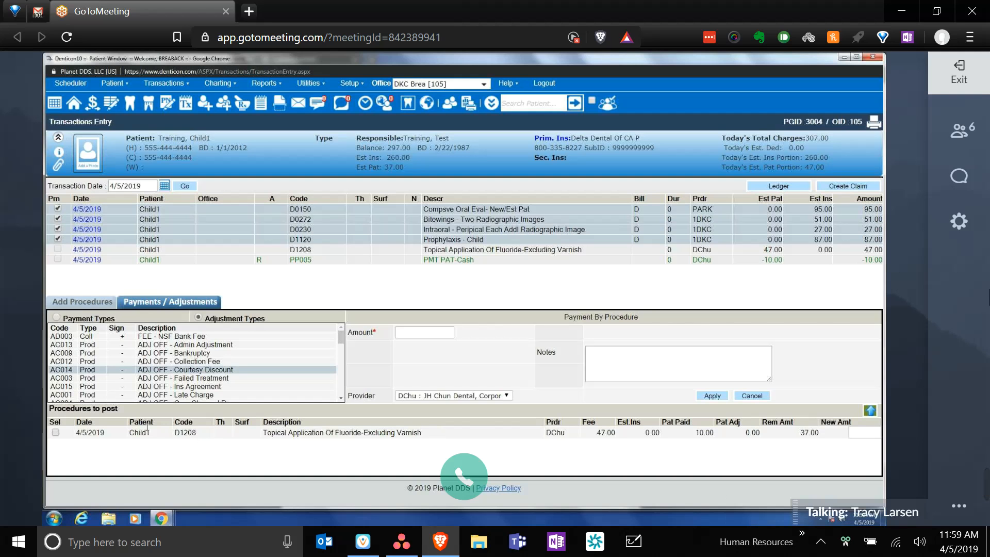
# - Apply a 10.00 Courtesy Discount adjustment with the note 'discount' to the fluoride charge
pyautogui.click(57, 432)
pyautogui.click(55, 433)
pyautogui.click(434, 333)
pyautogui.write('10')
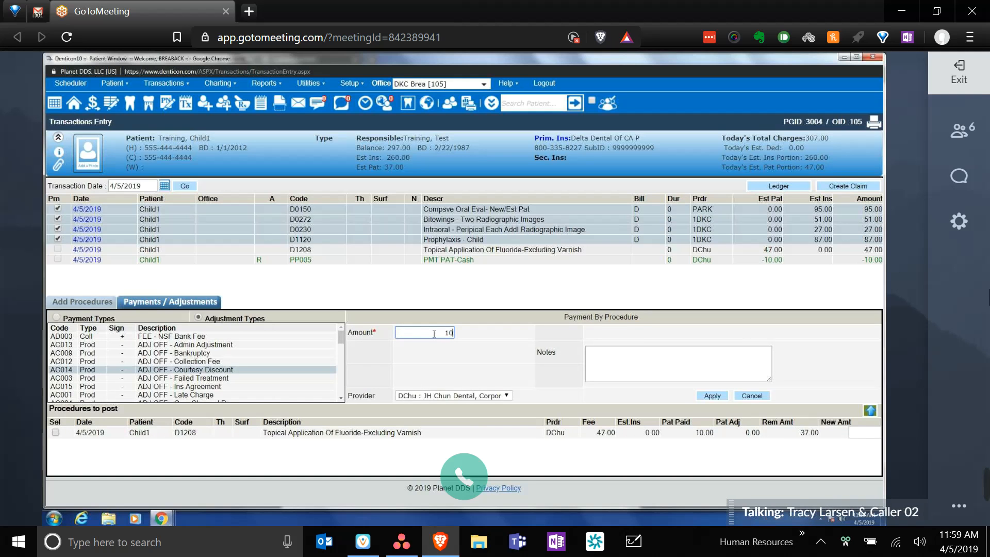
pyautogui.click(463, 353)
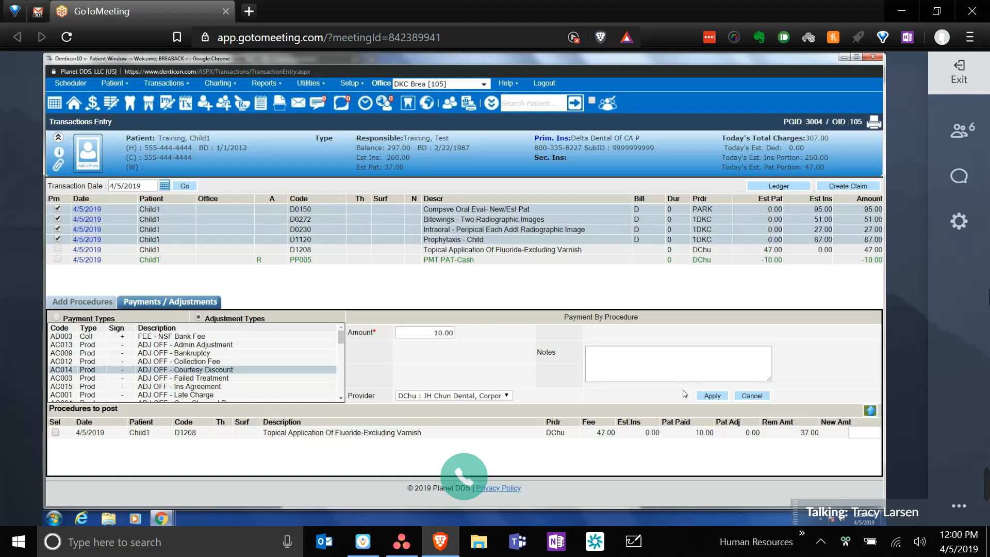
pyautogui.click(698, 378)
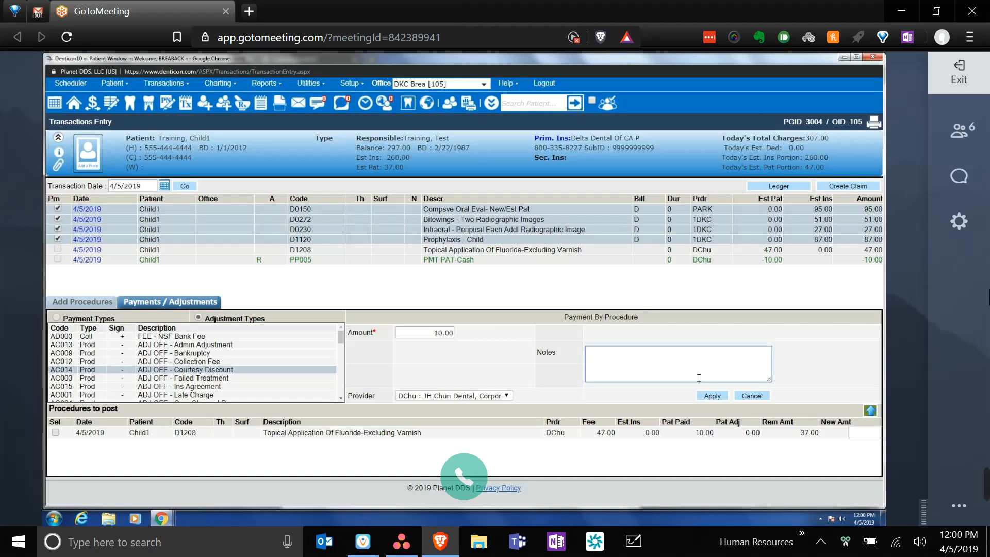
pyautogui.write('discount')
pyautogui.click(722, 398)
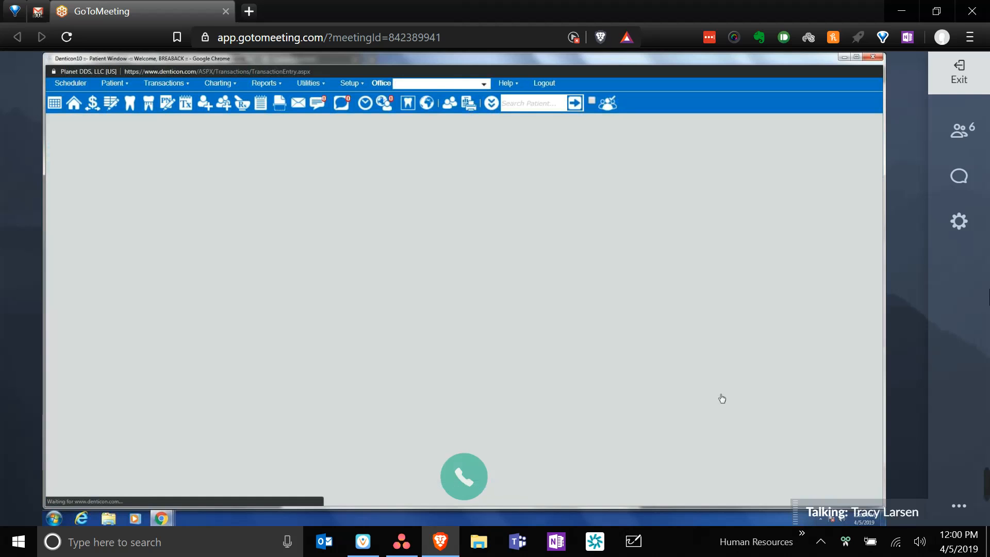